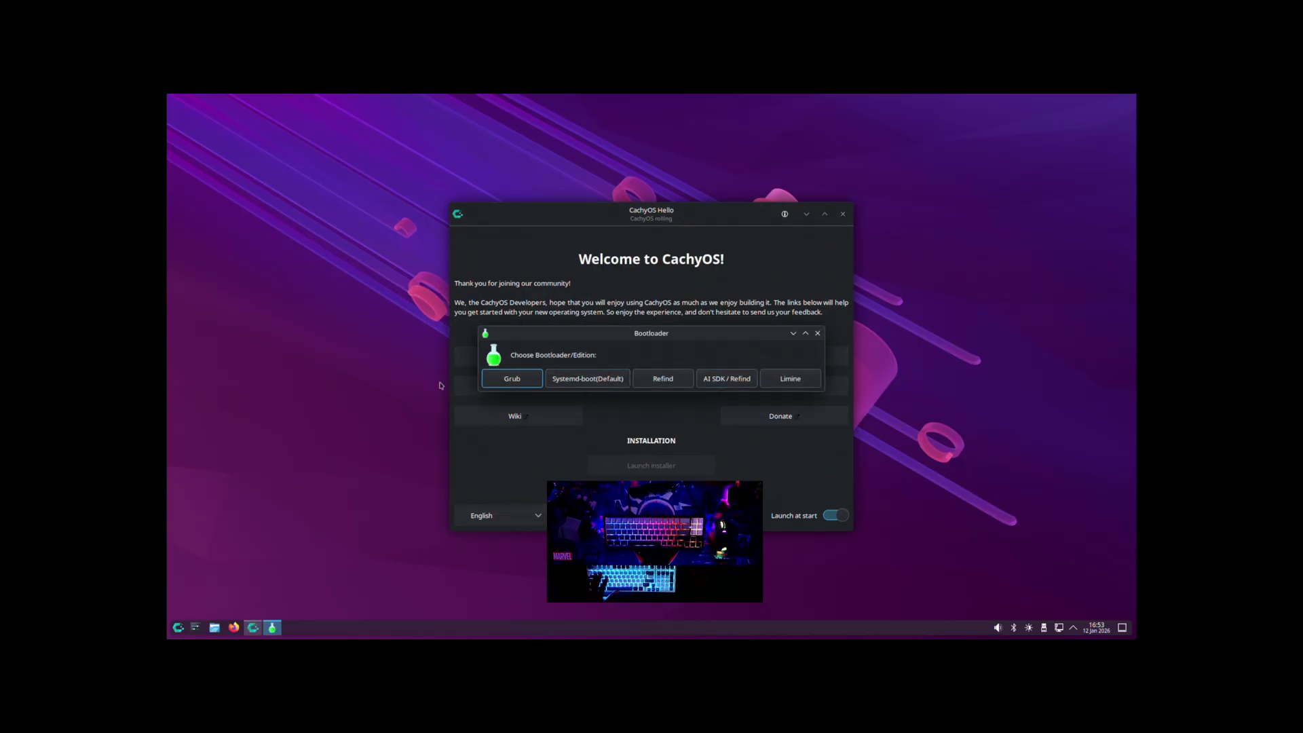
Choose Grub as the bootloader and accept the New York timezone and keyboard layout.
click(526, 387)
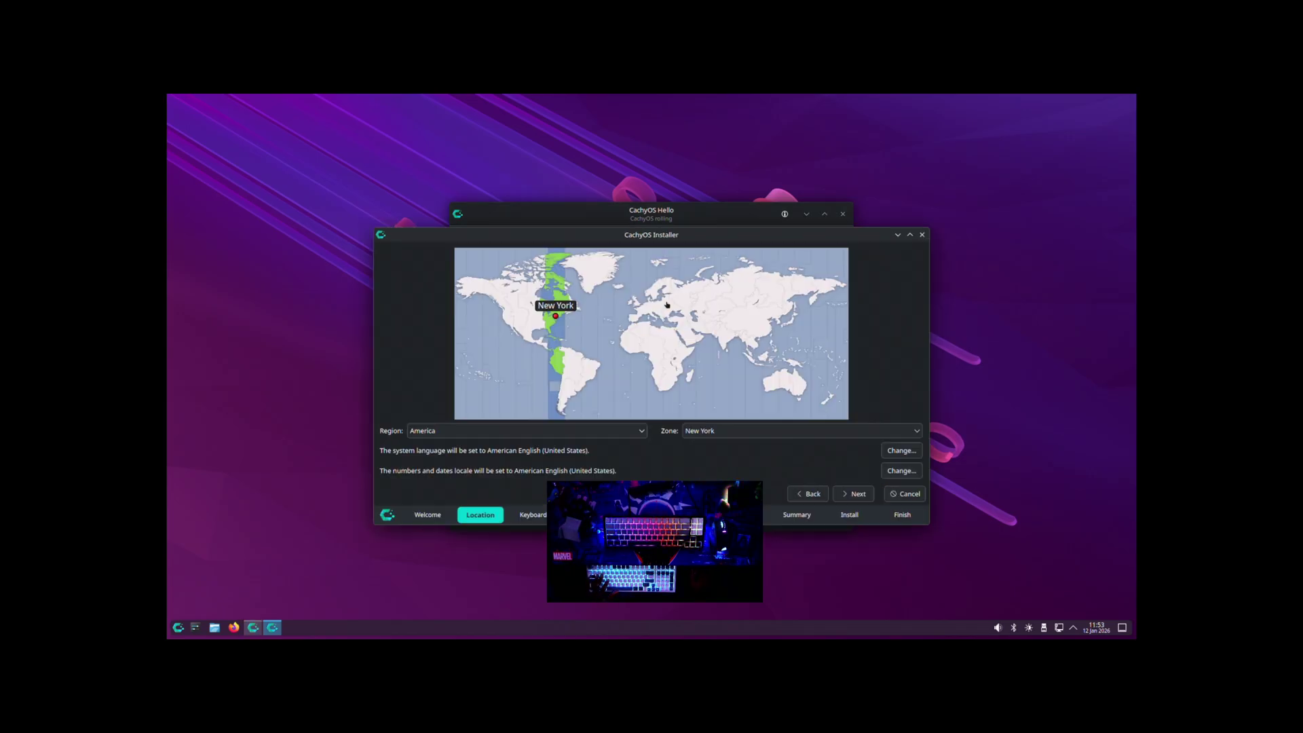
click(872, 498)
click(848, 496)
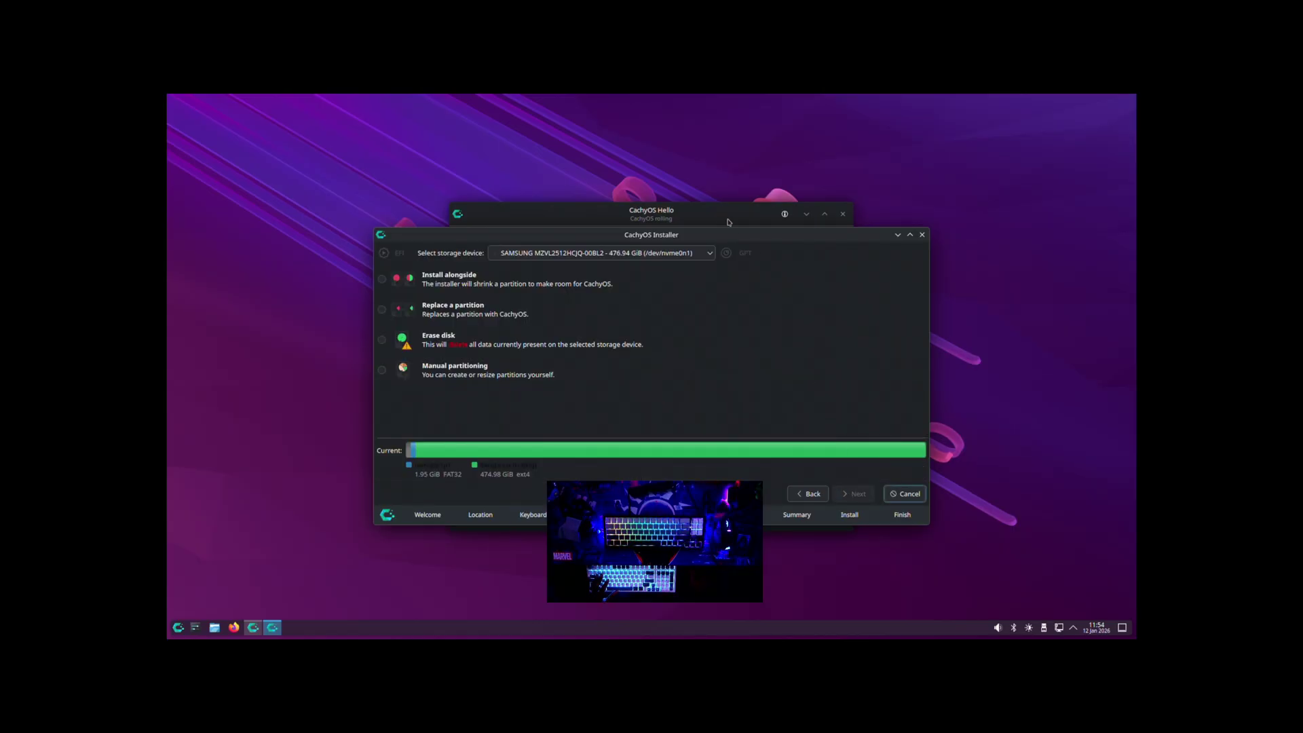
Erase the whole disk with btrfs and install with No Desktop.
click(381, 341)
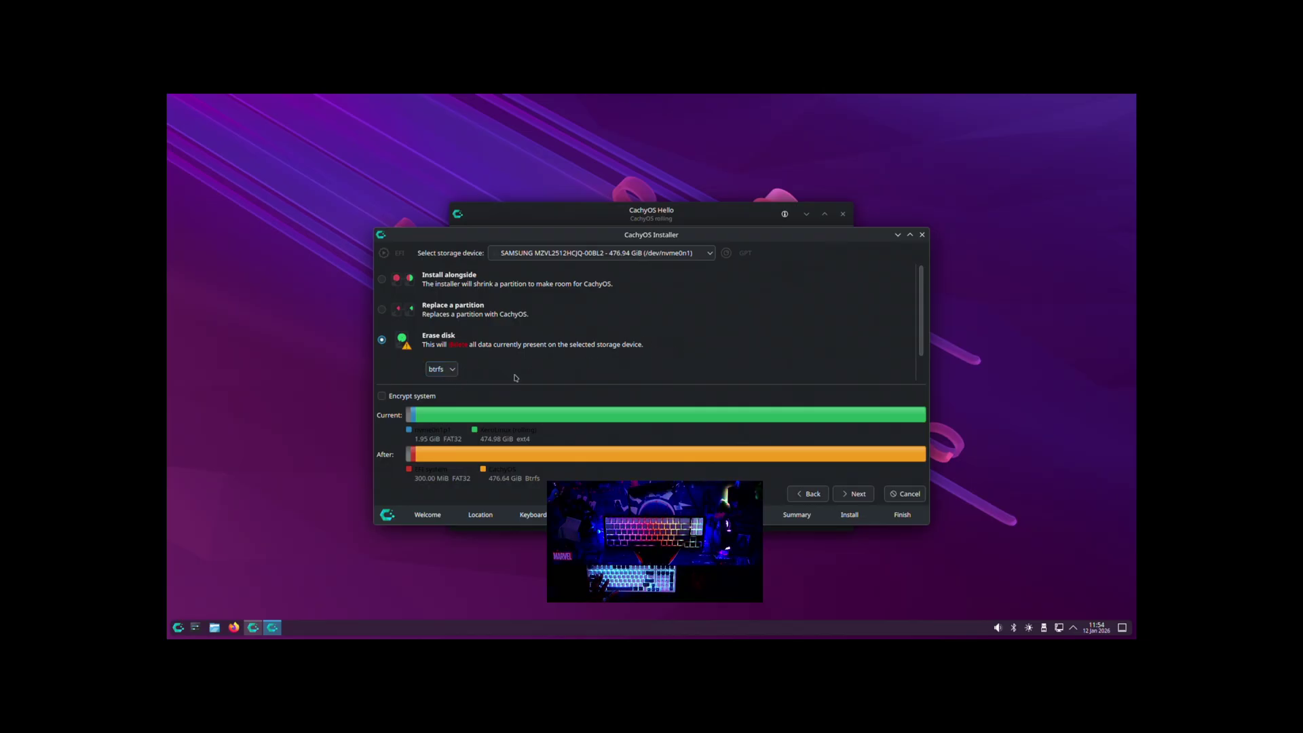
click(452, 373)
click(504, 378)
click(853, 493)
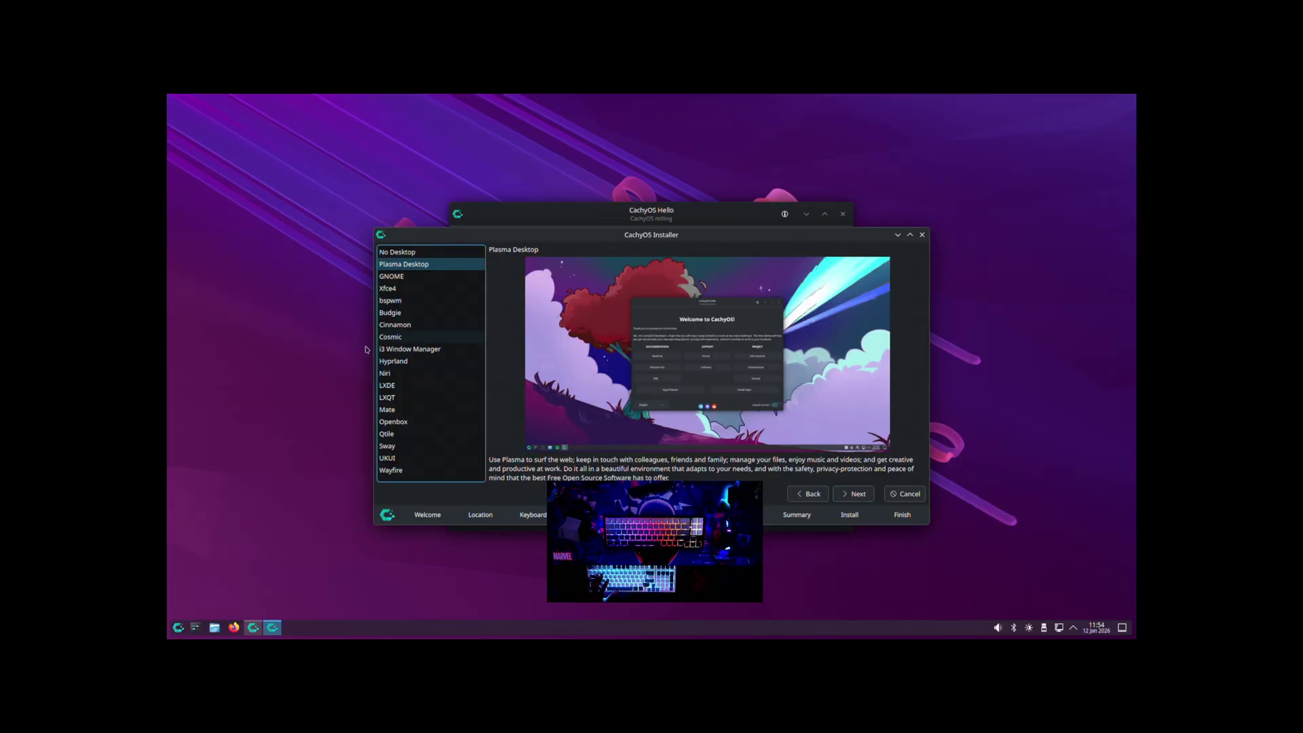
click(435, 254)
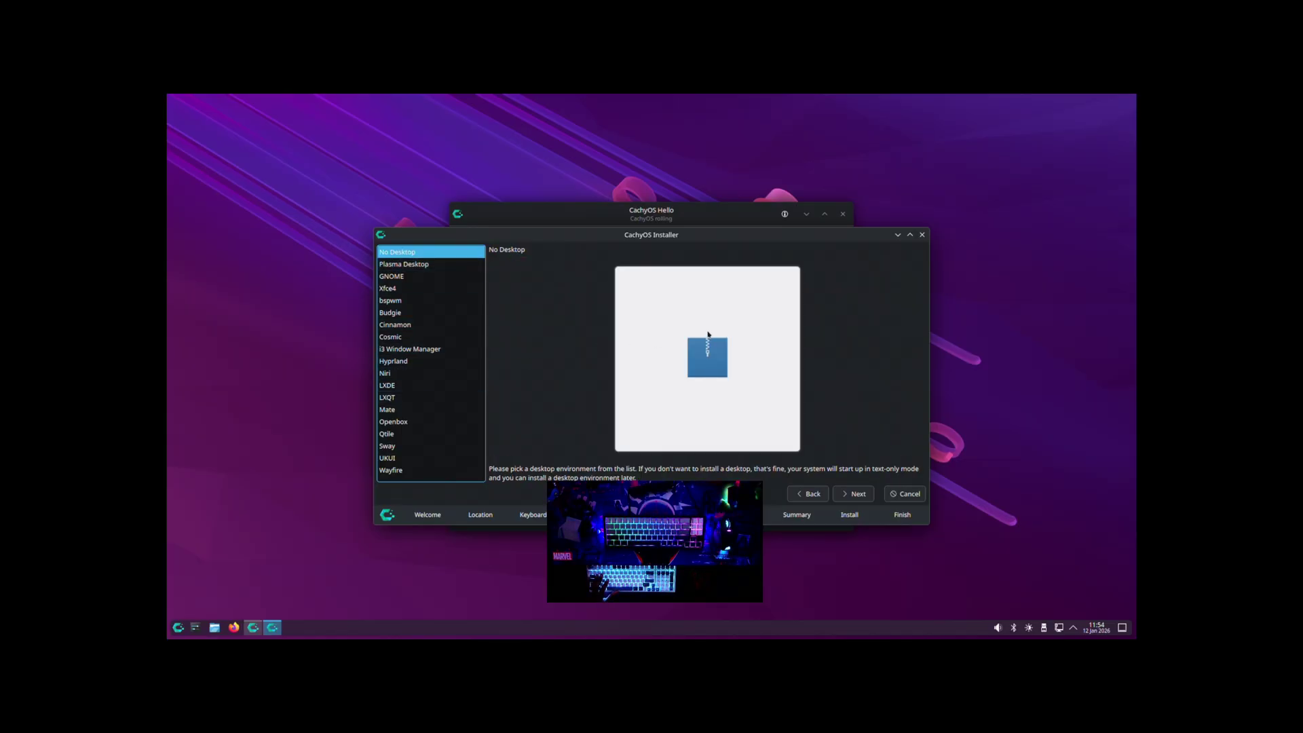
click(853, 493)
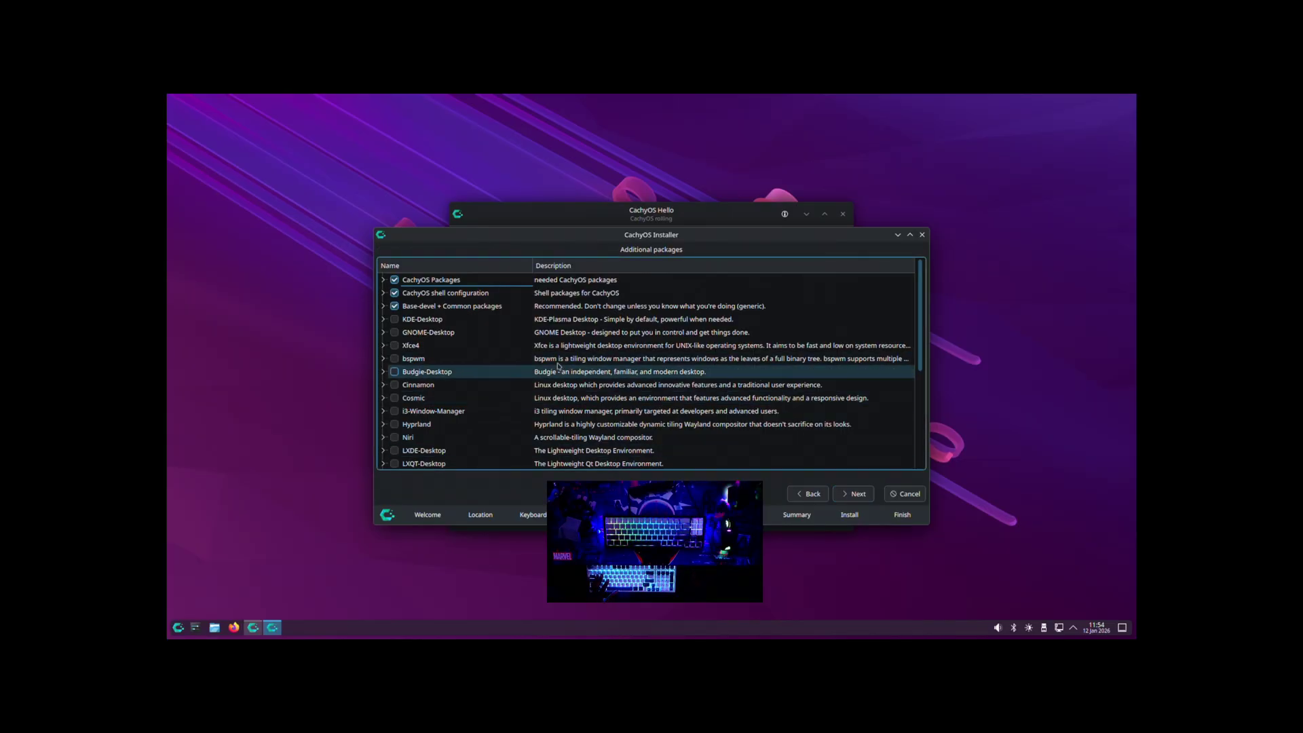
Exclude the CachyOS Packages and CachyOS shell configuration groups.
click(394, 279)
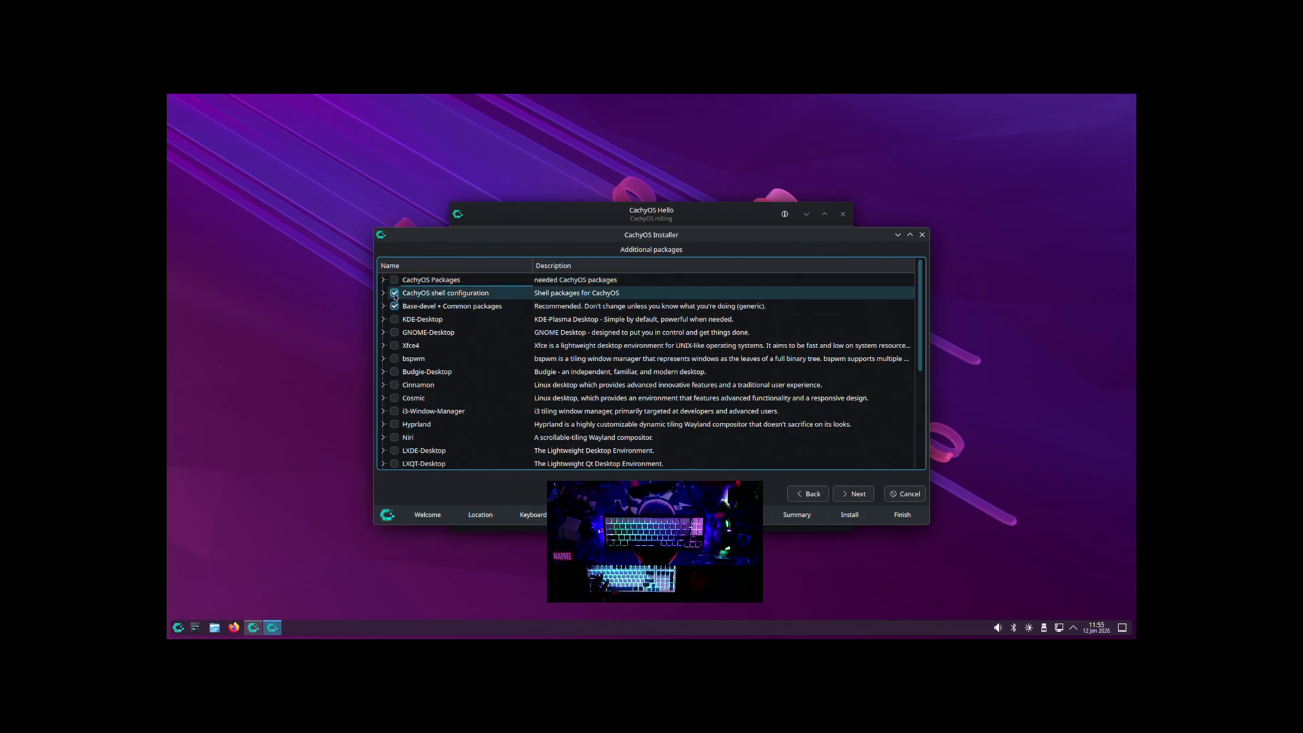
click(394, 292)
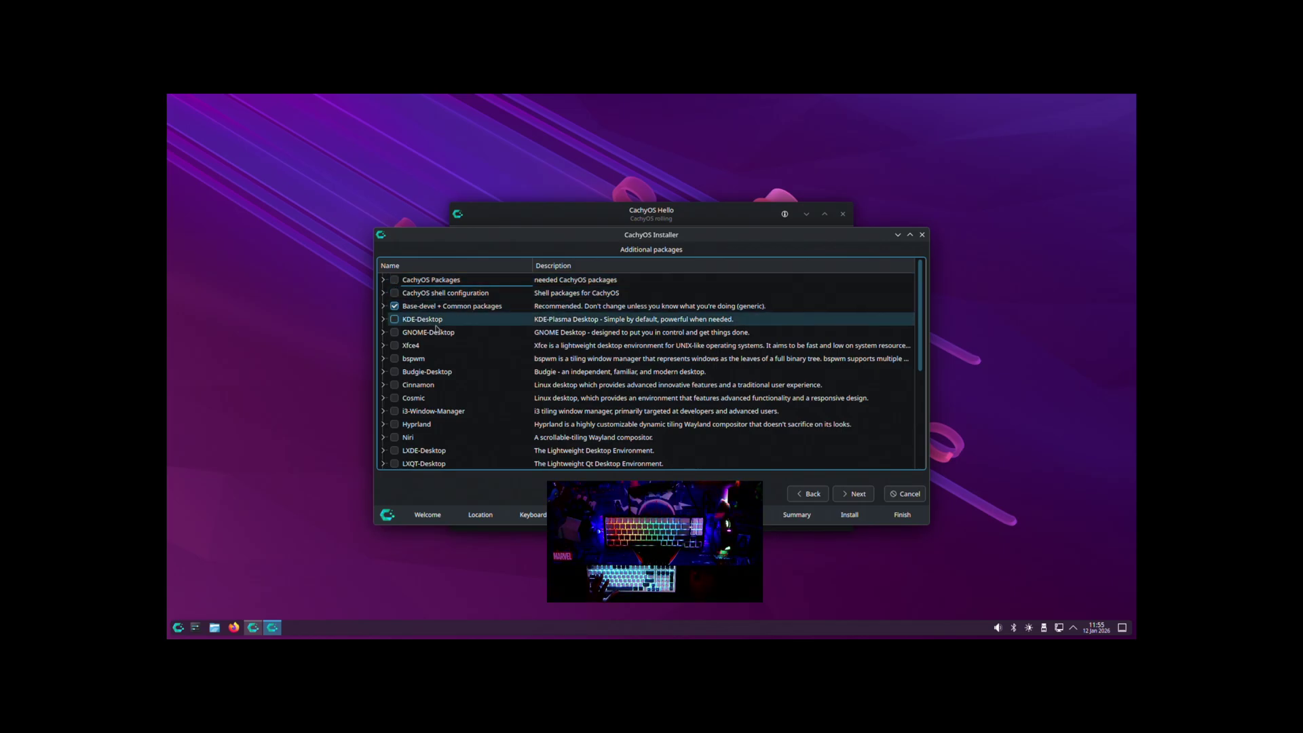
click(382, 293)
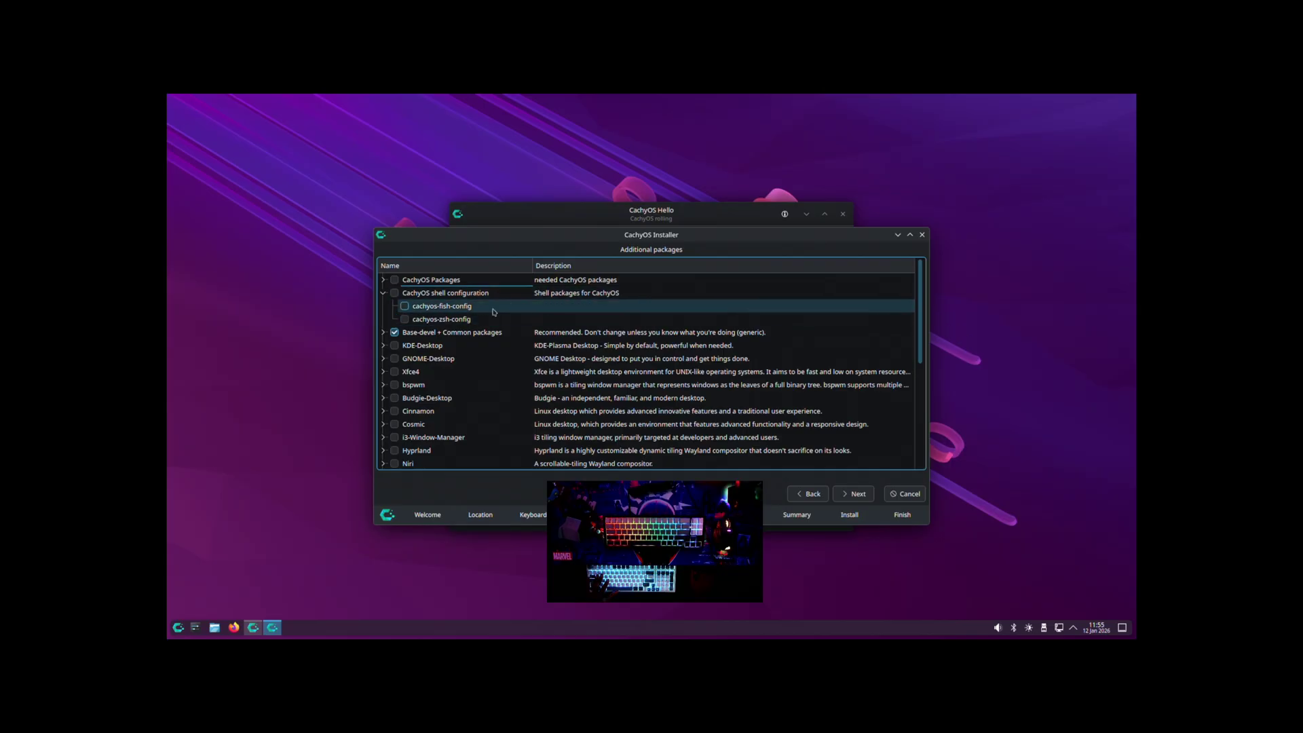
click(383, 292)
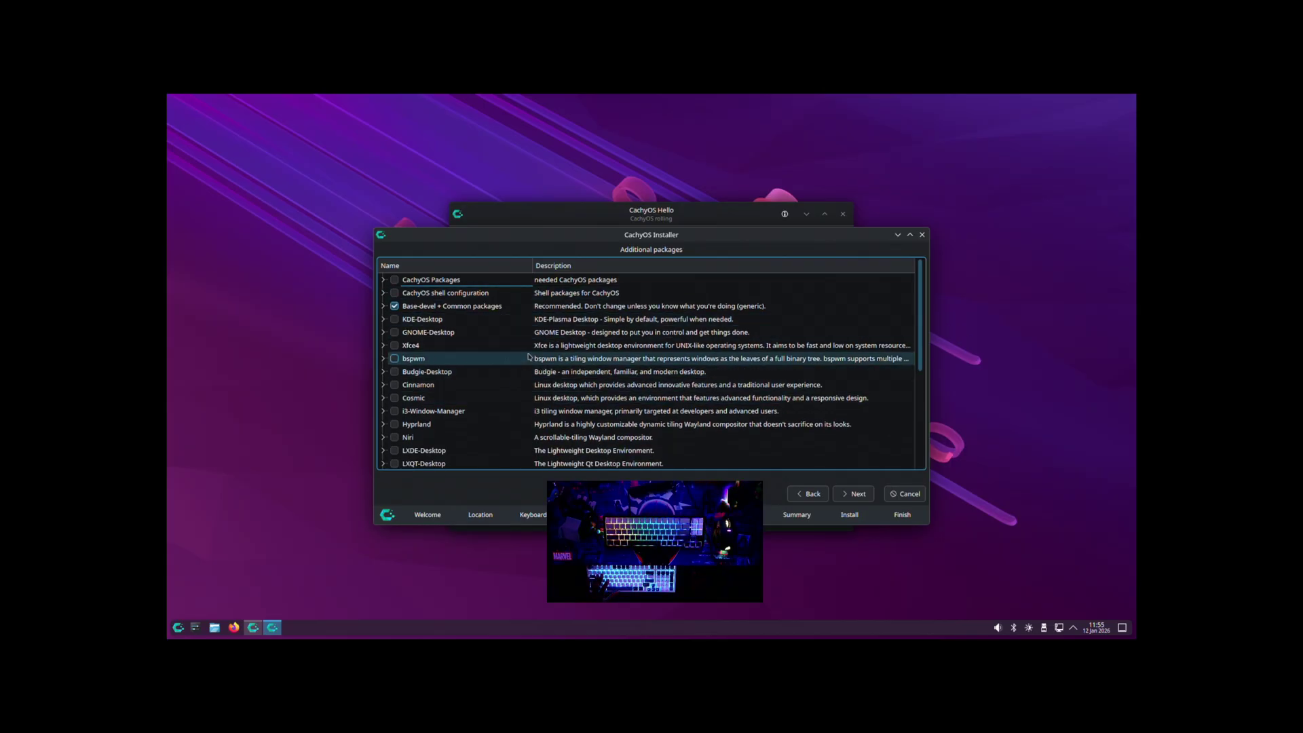
Review the contents of the Base-devel + Common packages group.
scroll(465, 353, down, 1)
scroll(441, 380, up, 1)
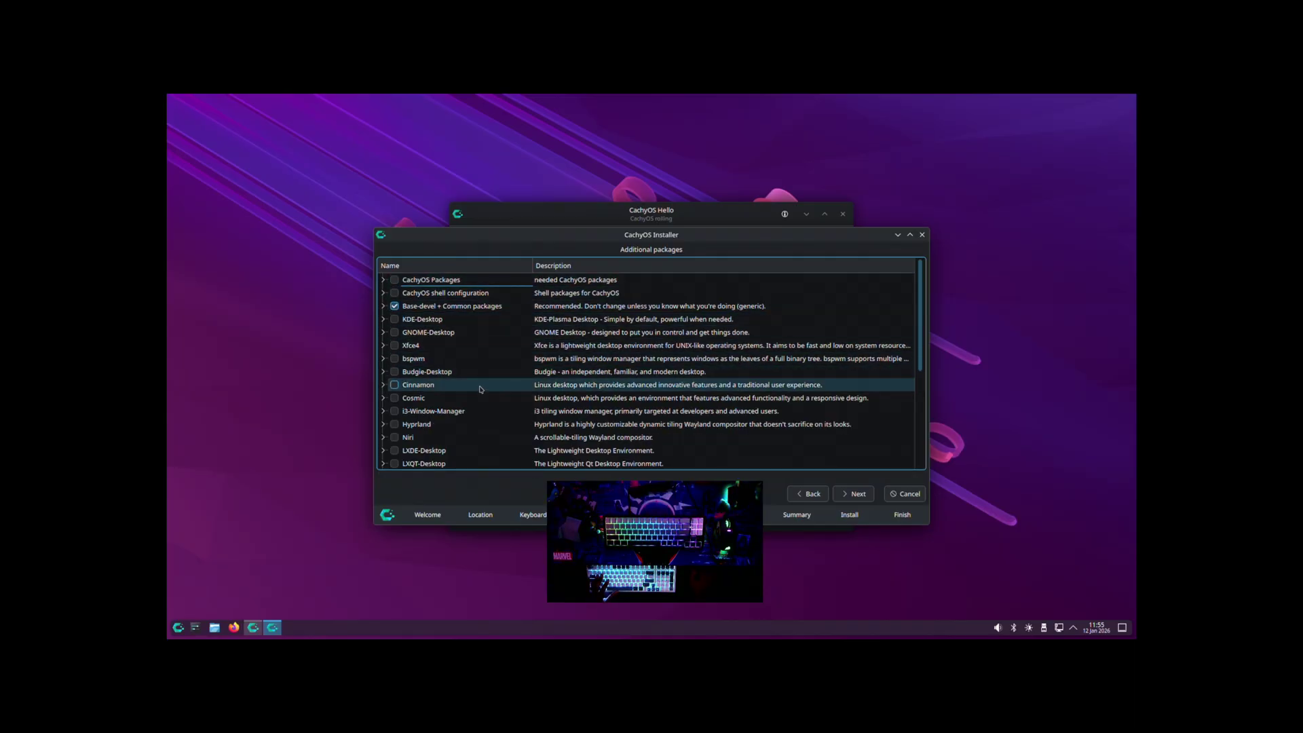
scroll(492, 384, down, 4)
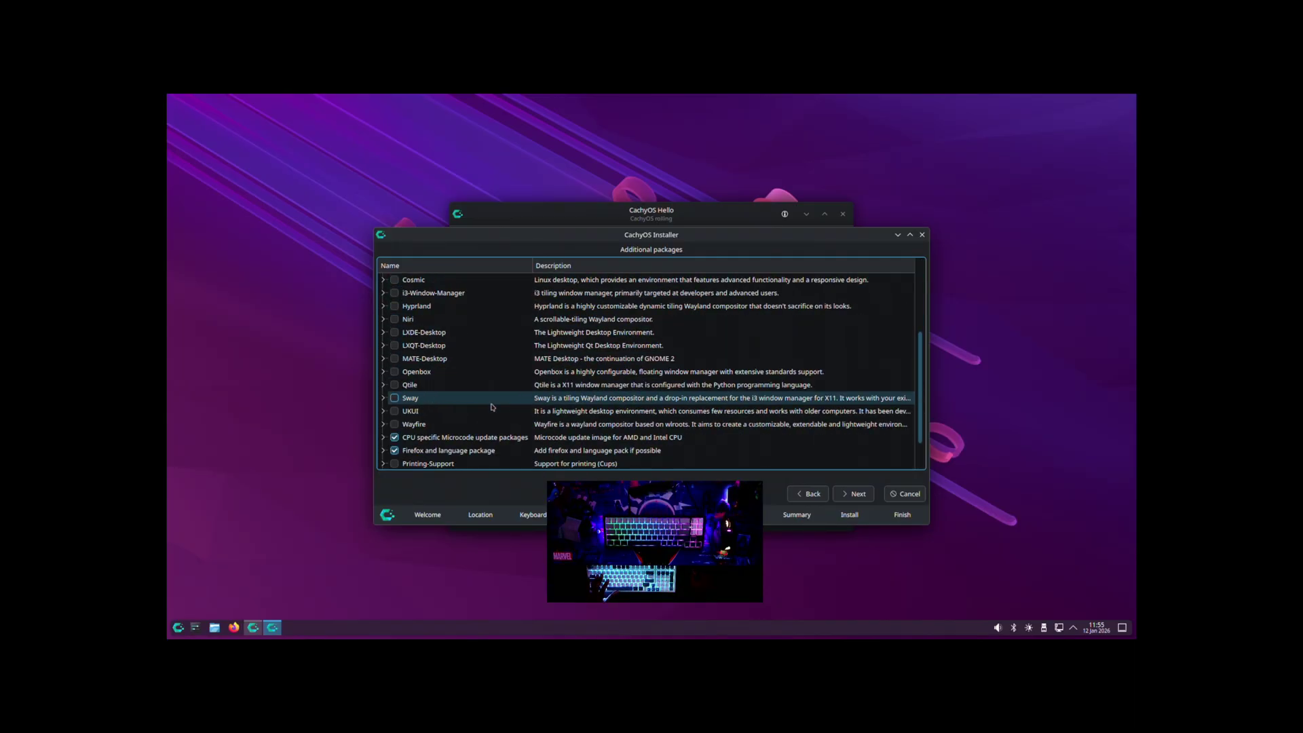
scroll(491, 388, up, 1)
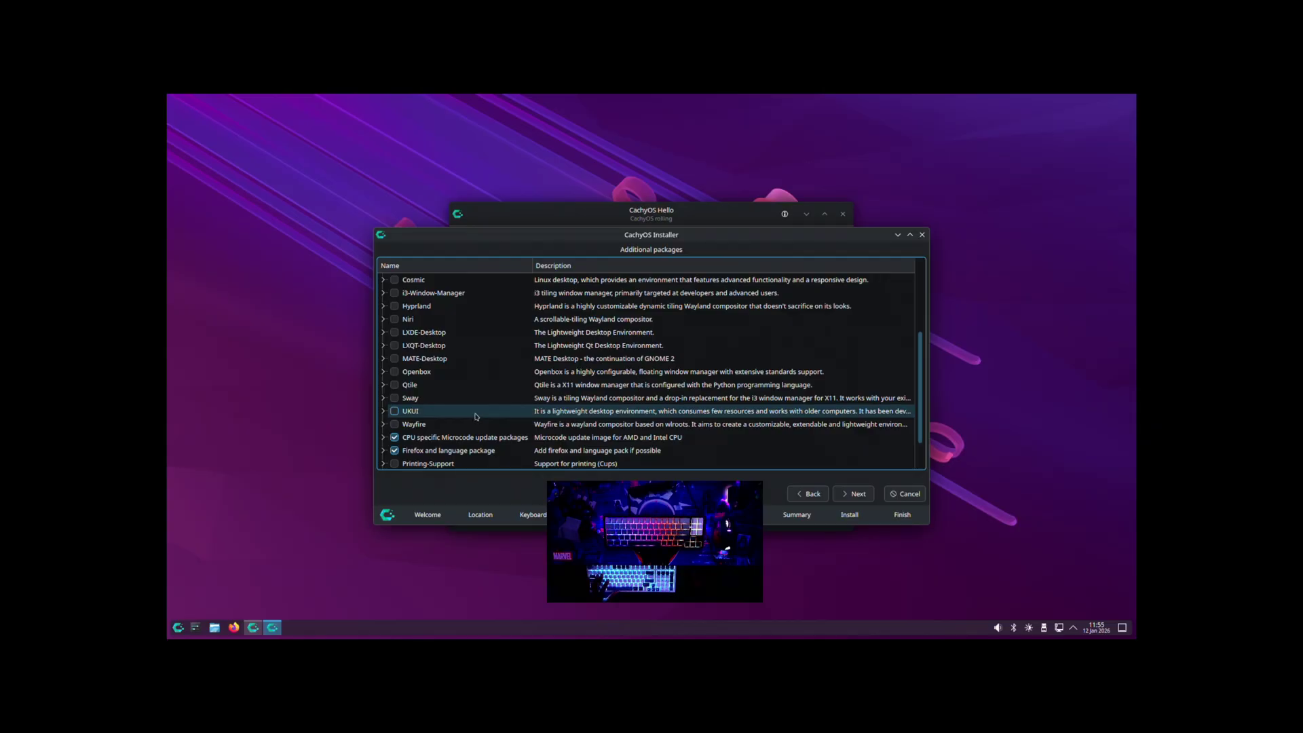
scroll(490, 385, up, 3)
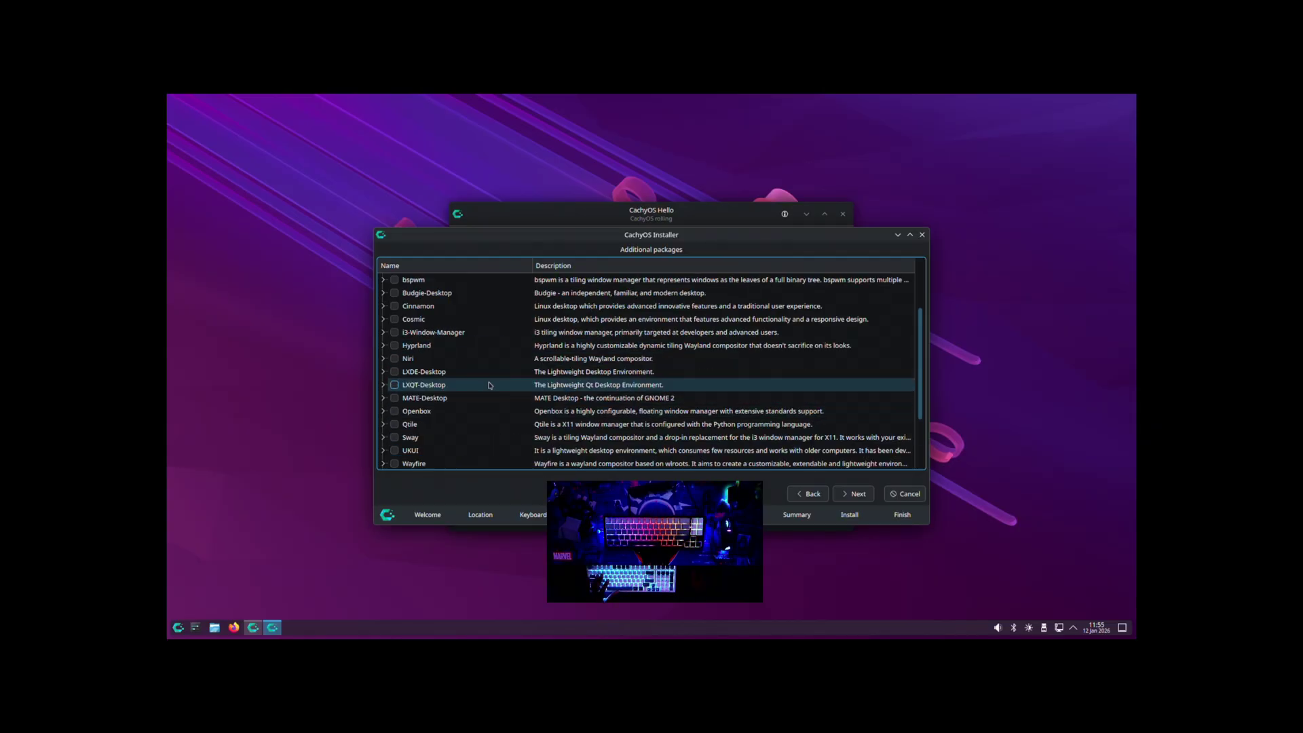
scroll(489, 385, down, 1)
scroll(489, 386, up, 1)
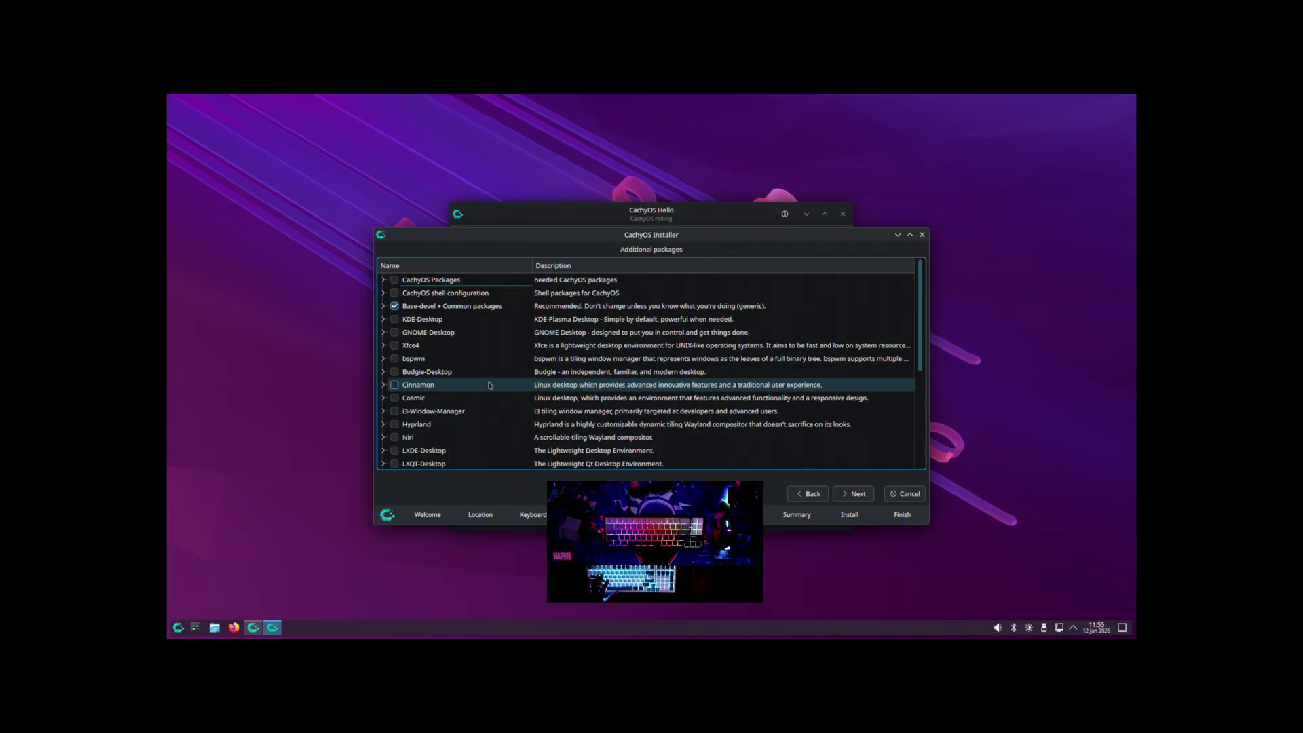
click(383, 306)
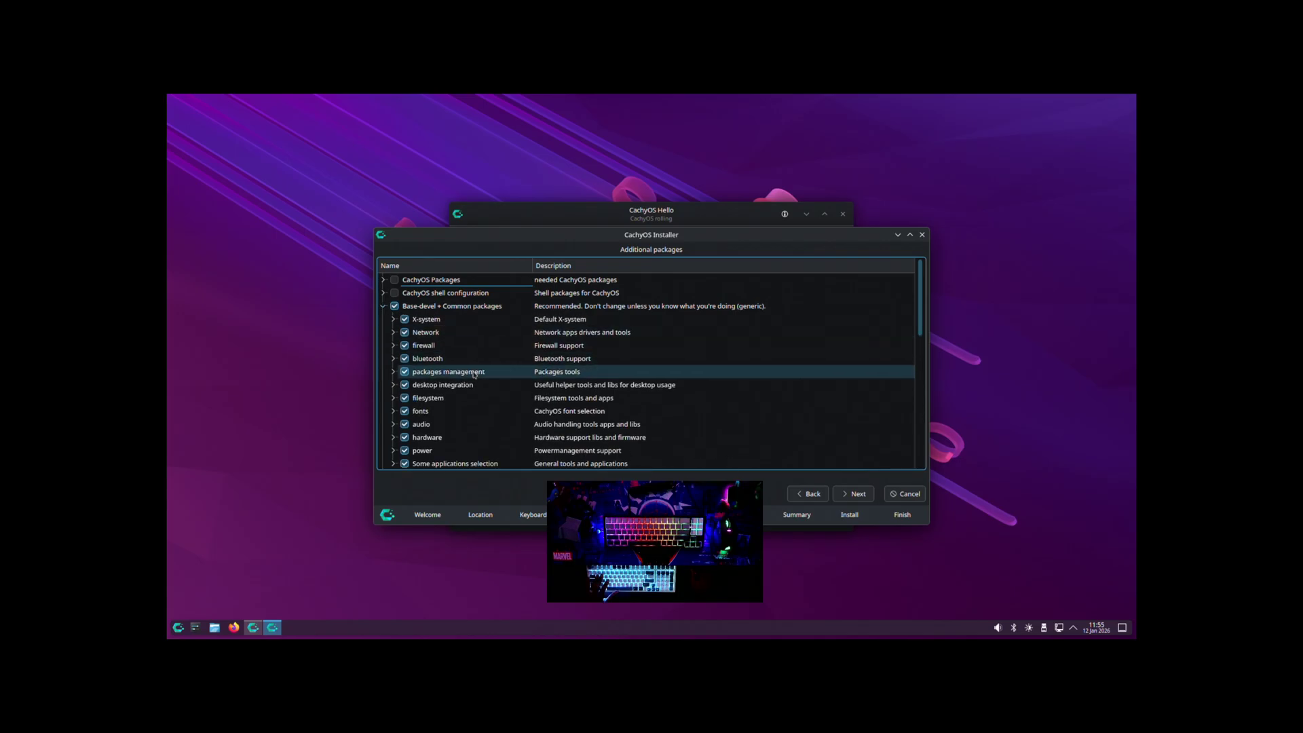
scroll(461, 362, down, 2)
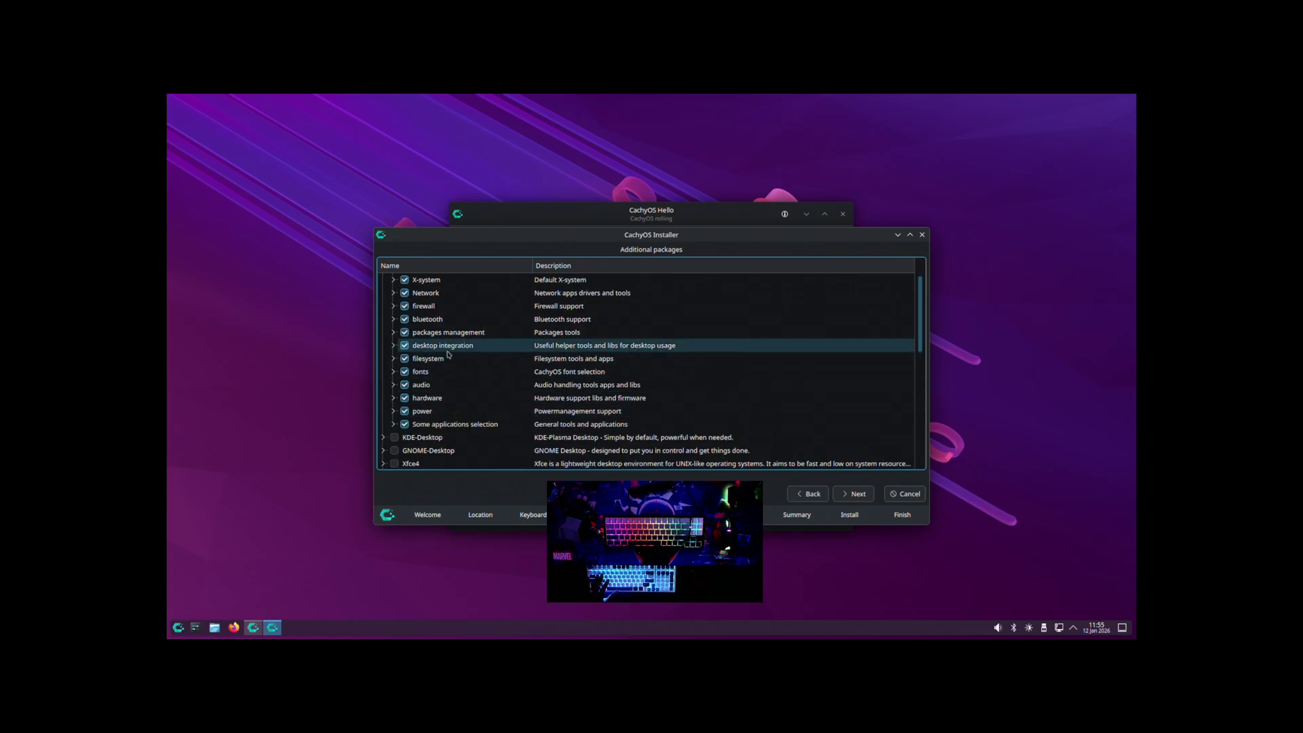
scroll(435, 346, up, 1)
Inspect the Network and desktop integration groups, then proceed to account setup.
click(393, 332)
scroll(451, 377, down, 4)
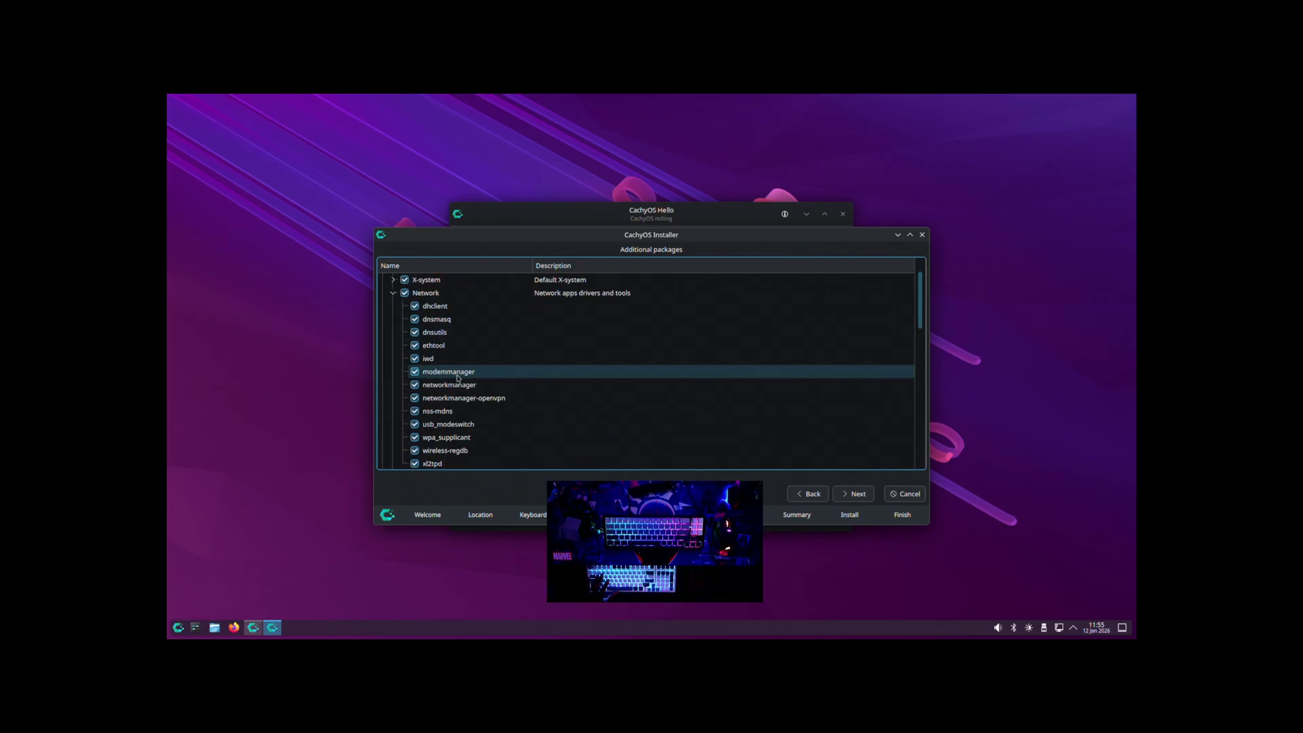
scroll(458, 378, up, 1)
scroll(459, 378, up, 1)
click(393, 293)
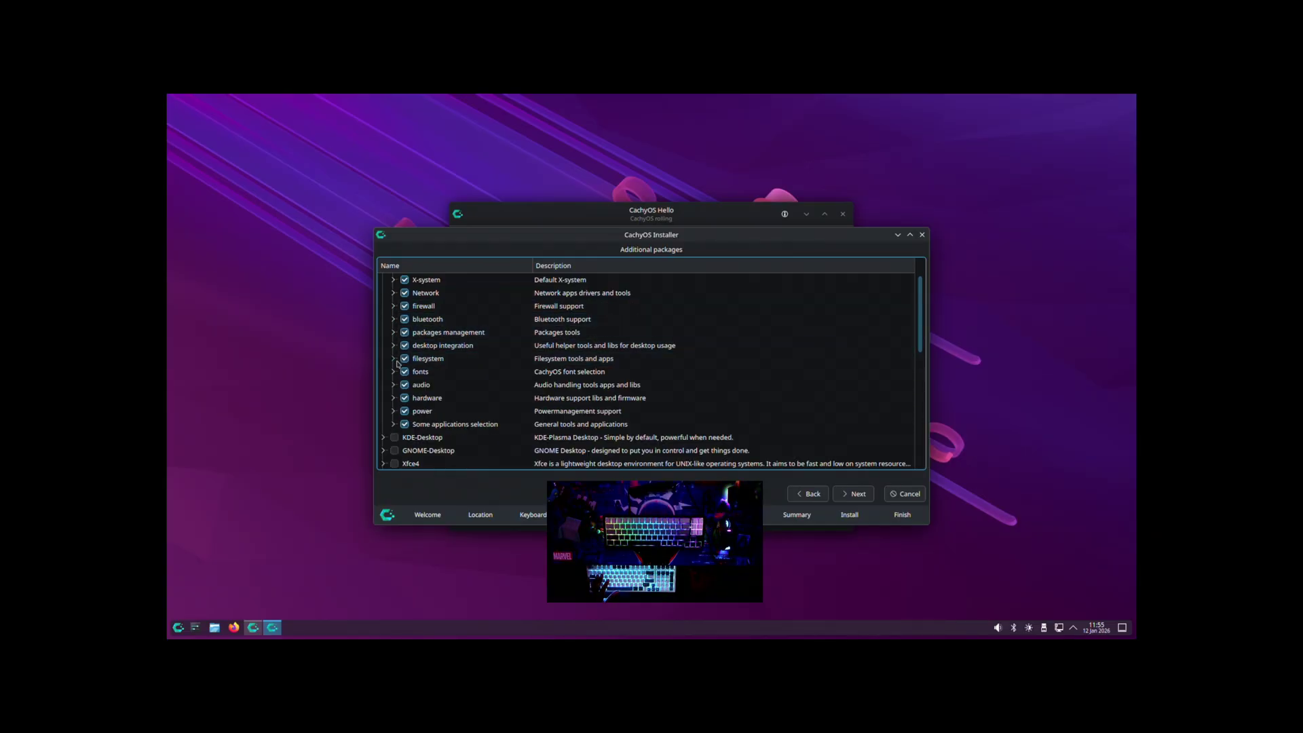
click(393, 345)
scroll(434, 373, down, 5)
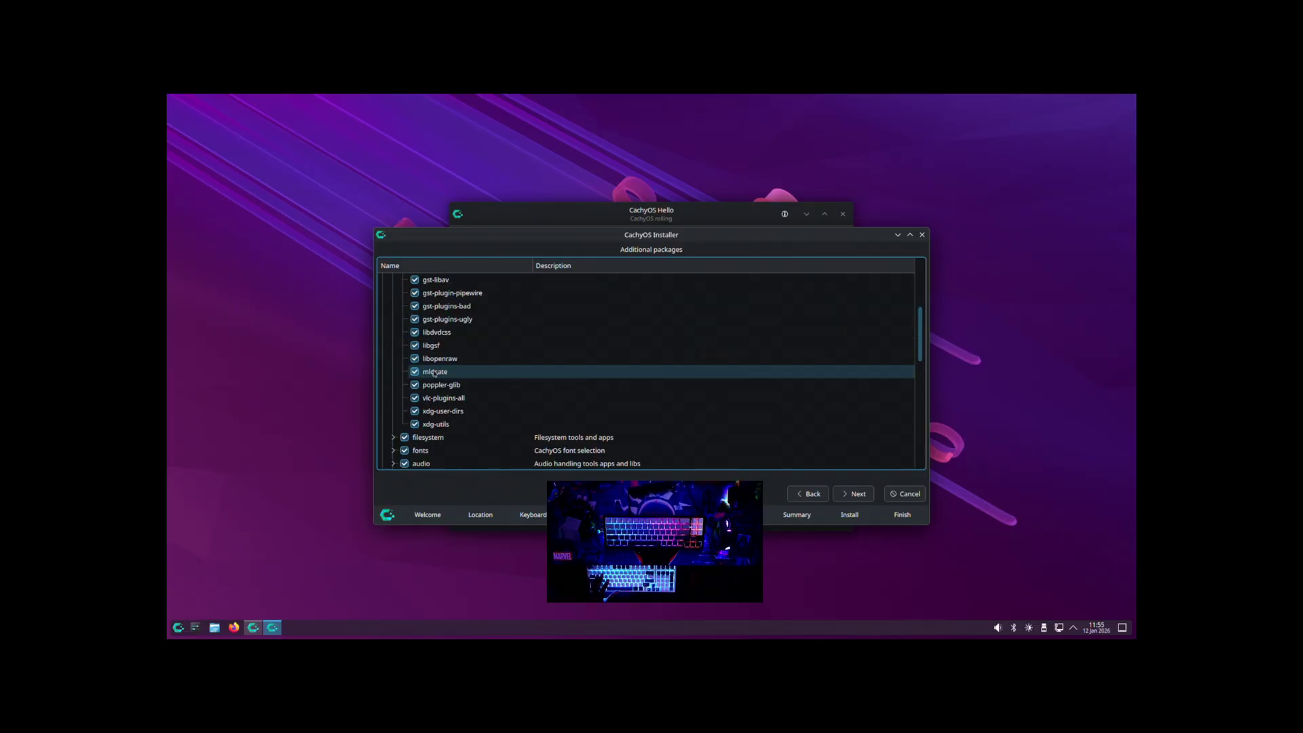
scroll(468, 409, up, 2)
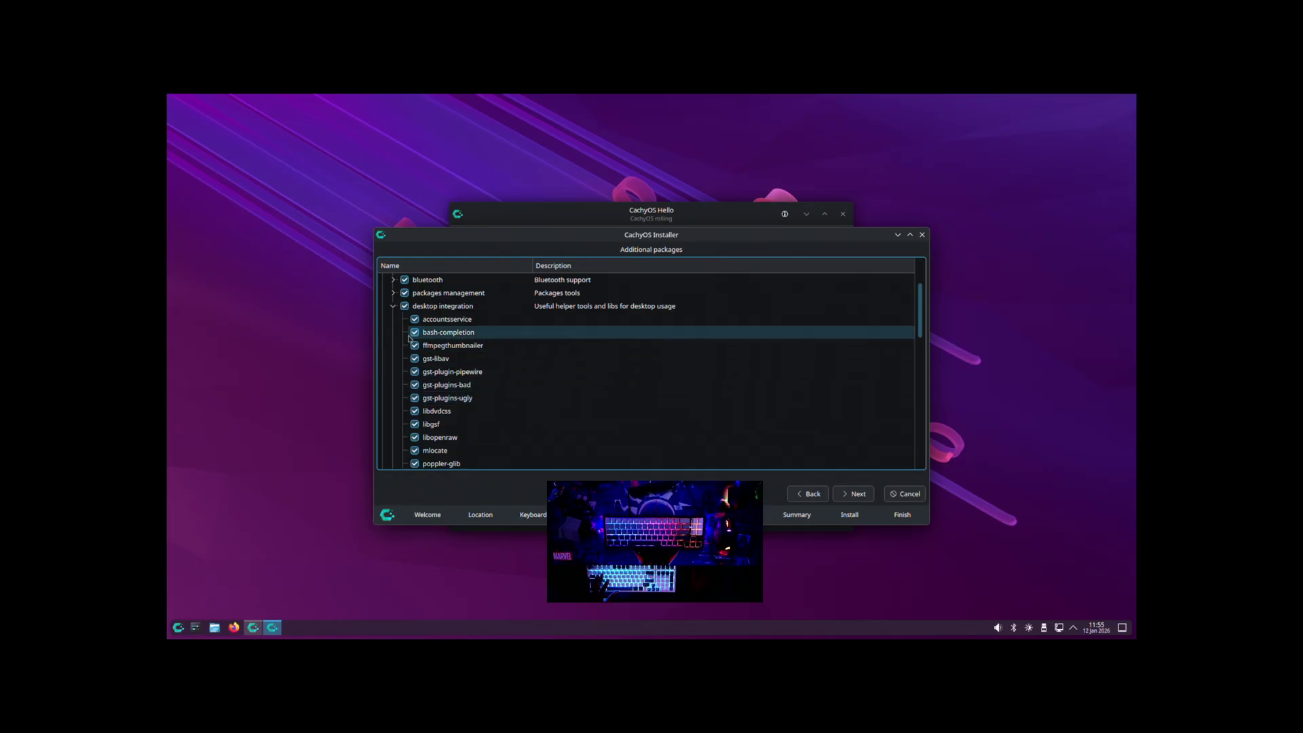
click(393, 306)
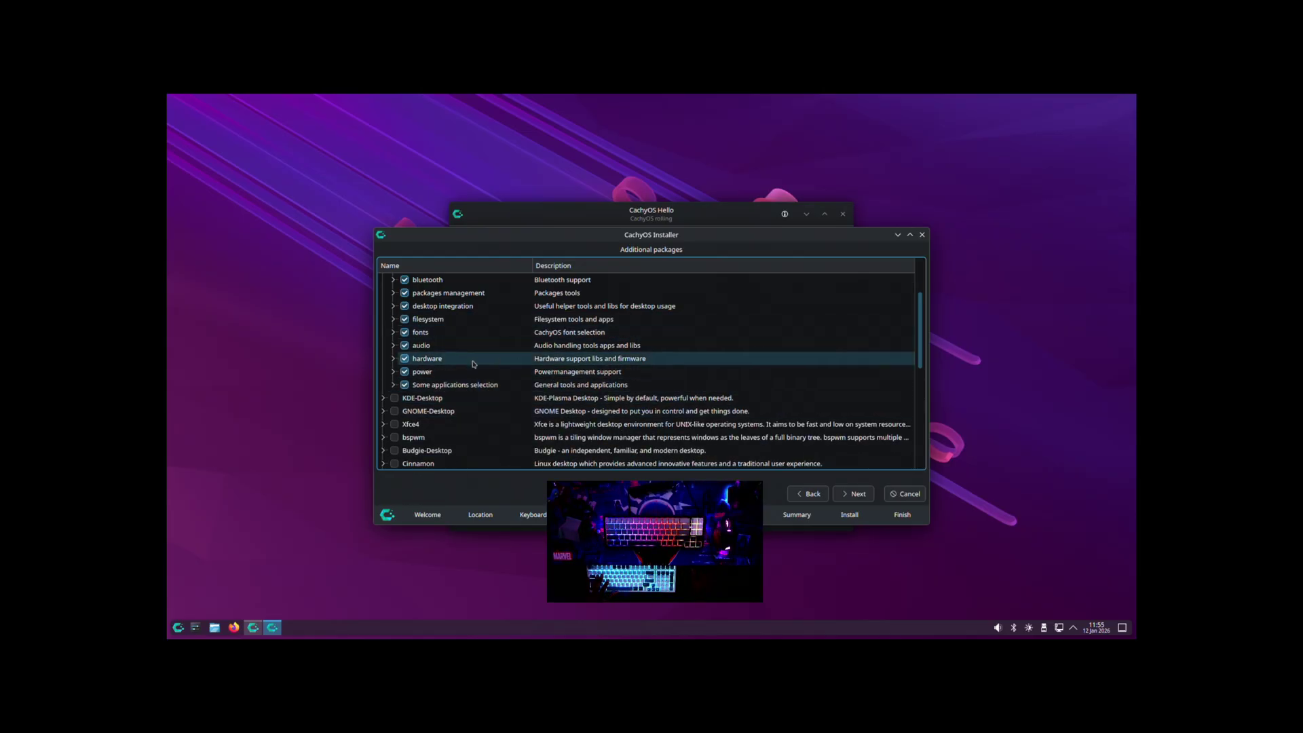
click(853, 494)
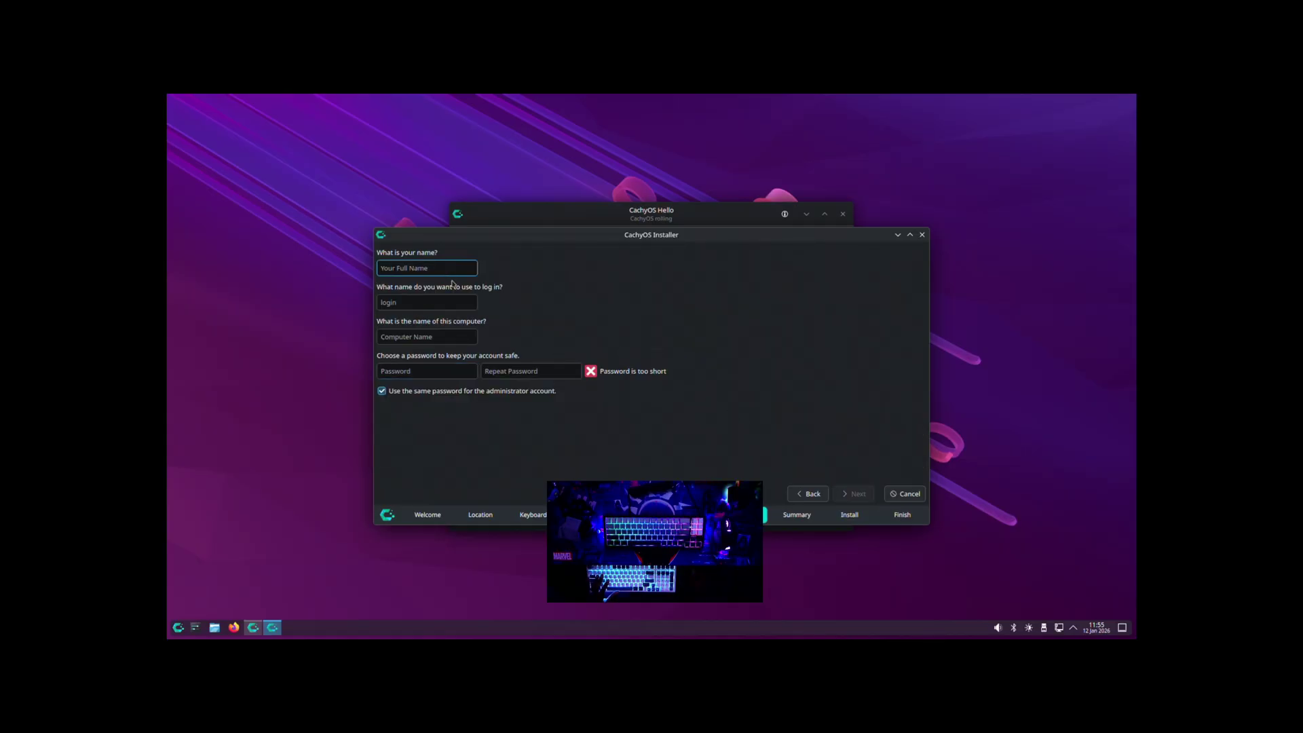
Enter the user's name and account details, then start and confirm the CachyOS installation.
text(donq)
key(Tab)
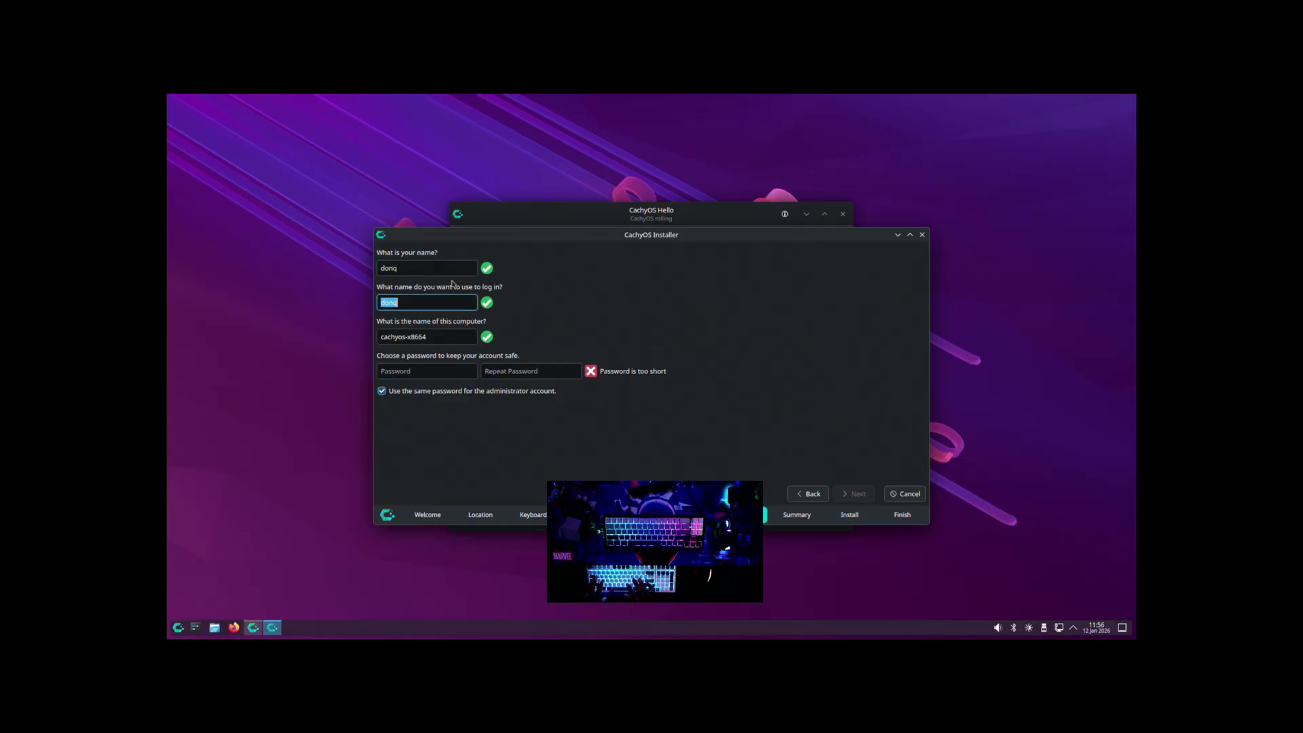
key(Tab)
key(Tab)
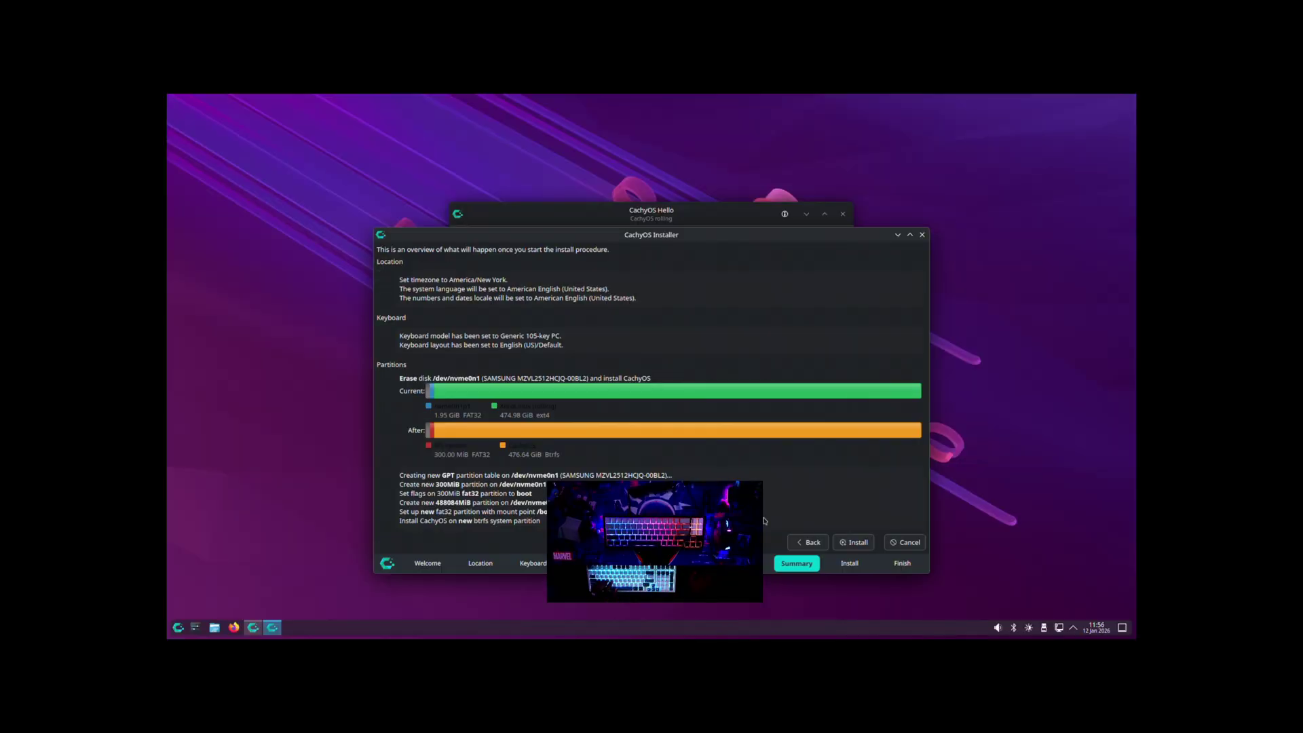
click(856, 542)
key(Return)
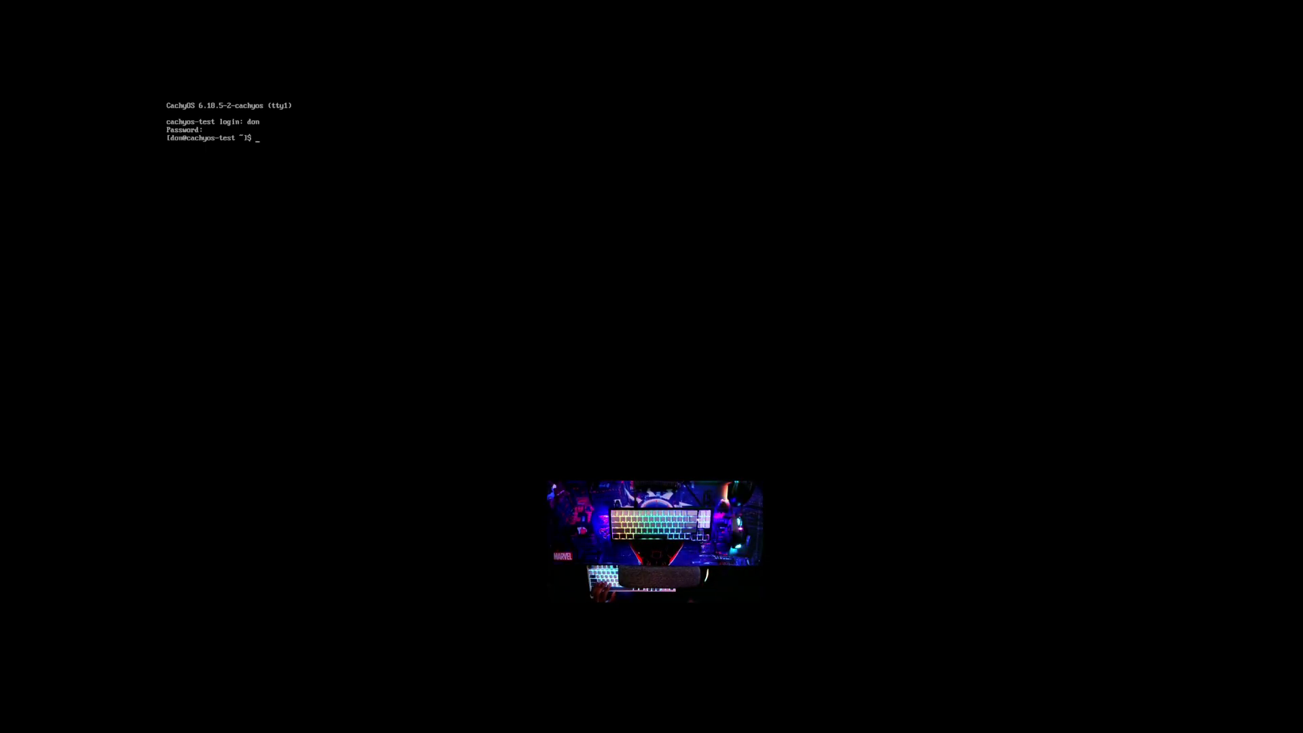
Upgrade the system with sudo pacman -Syu, replacing sdl2, clear the screen, and begin the paru command.
text(sudo pacman -Syu)
key(Return)
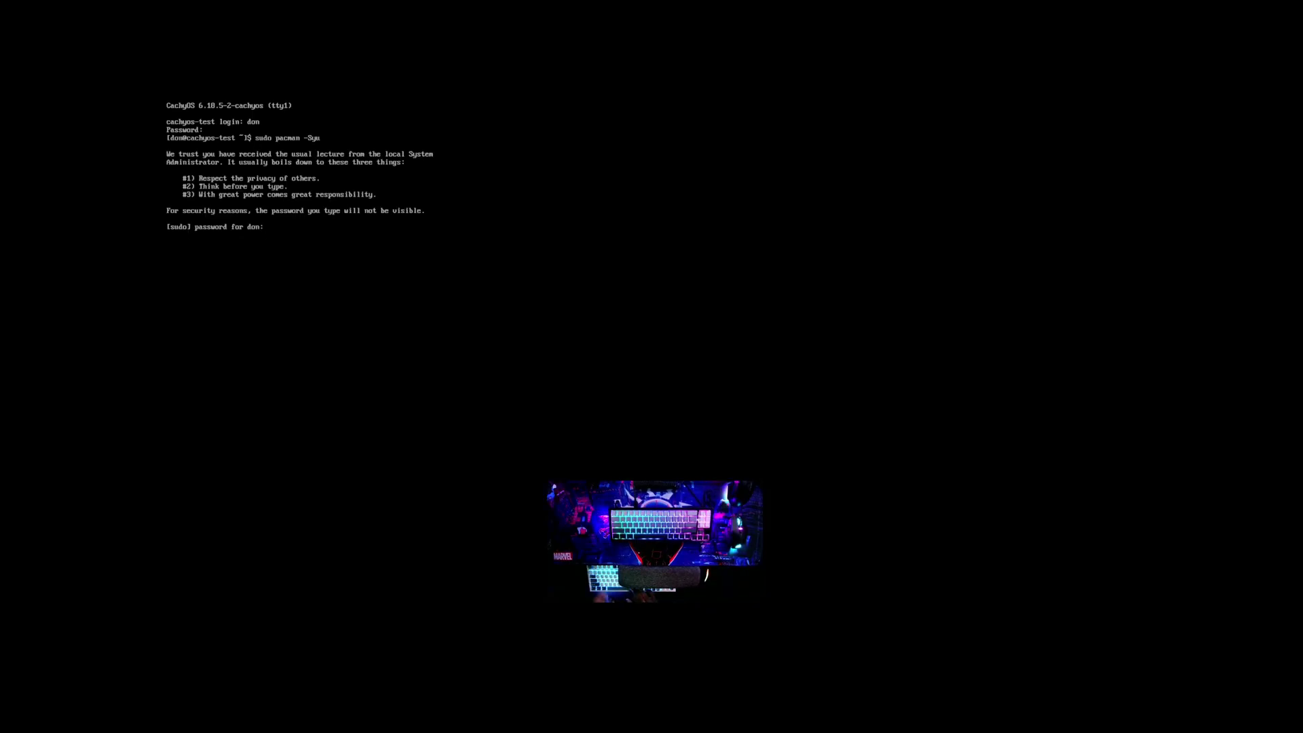
key(Return)
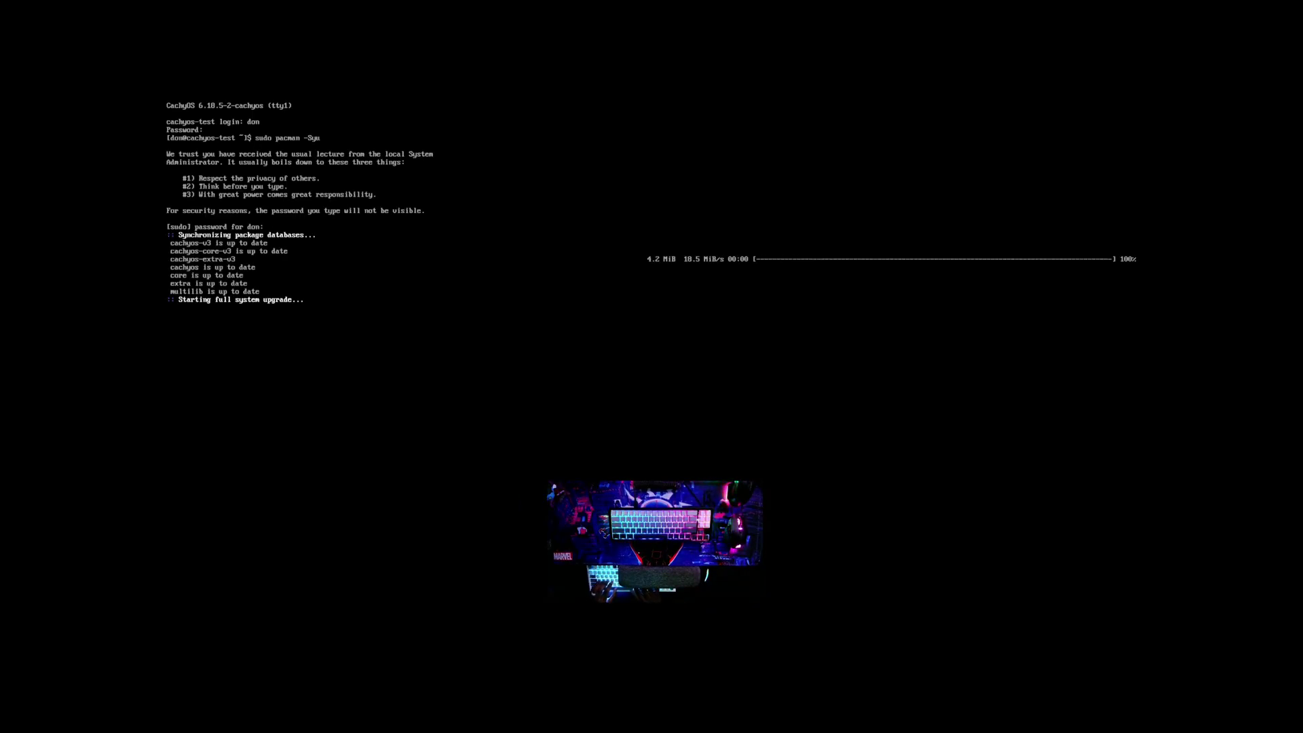
key(Return)
key(Return)
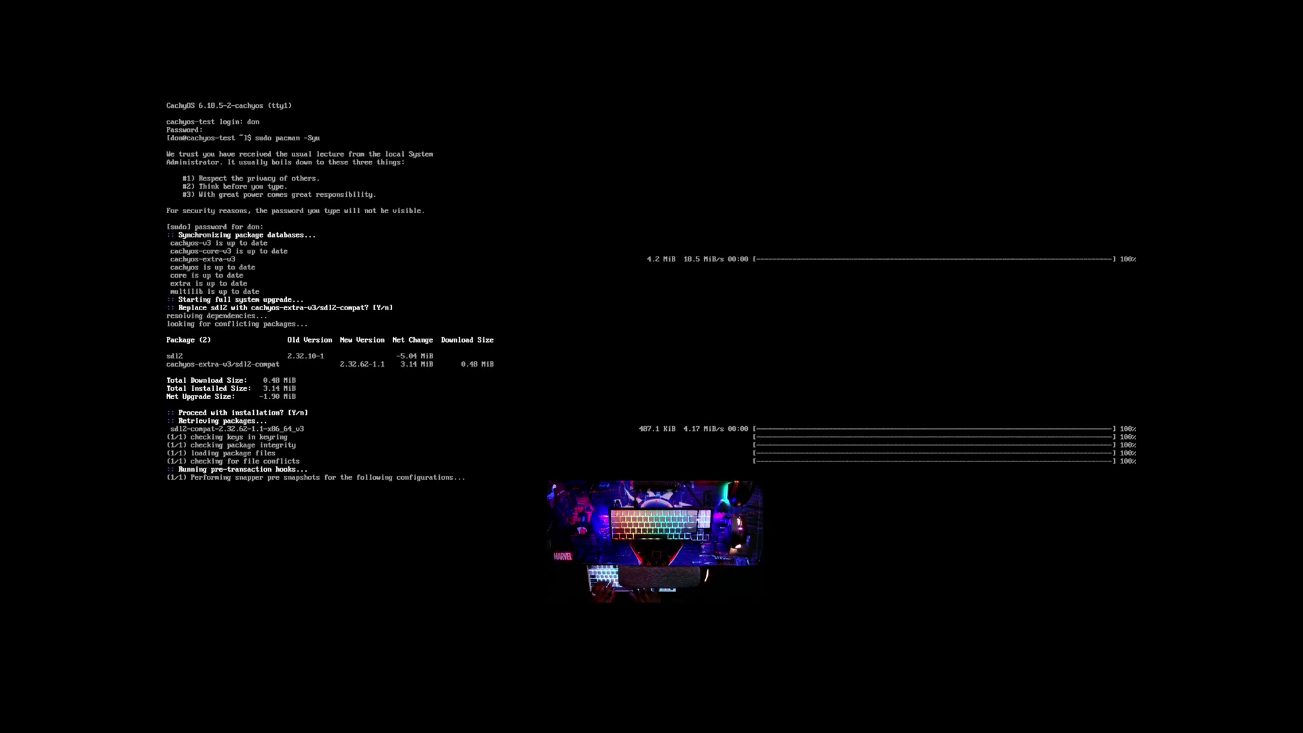
text(clear)
key(Return)
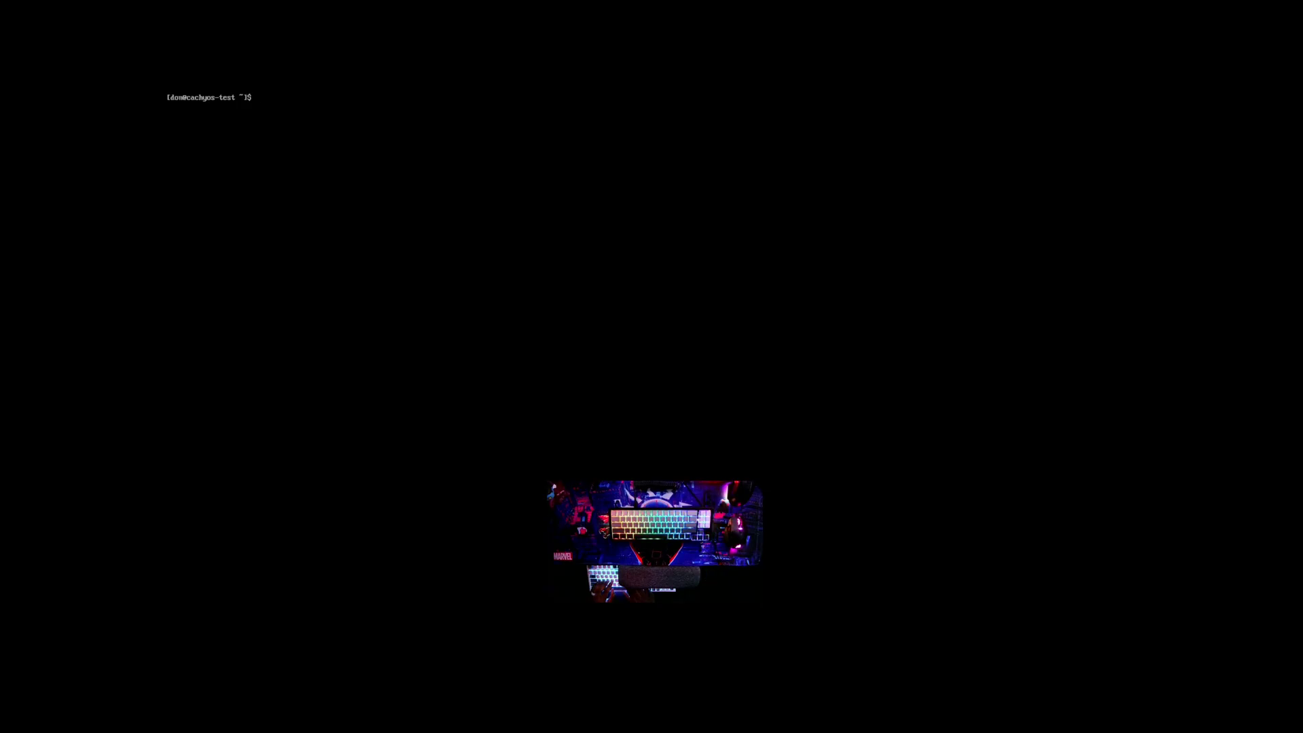
text(paru -S niri)
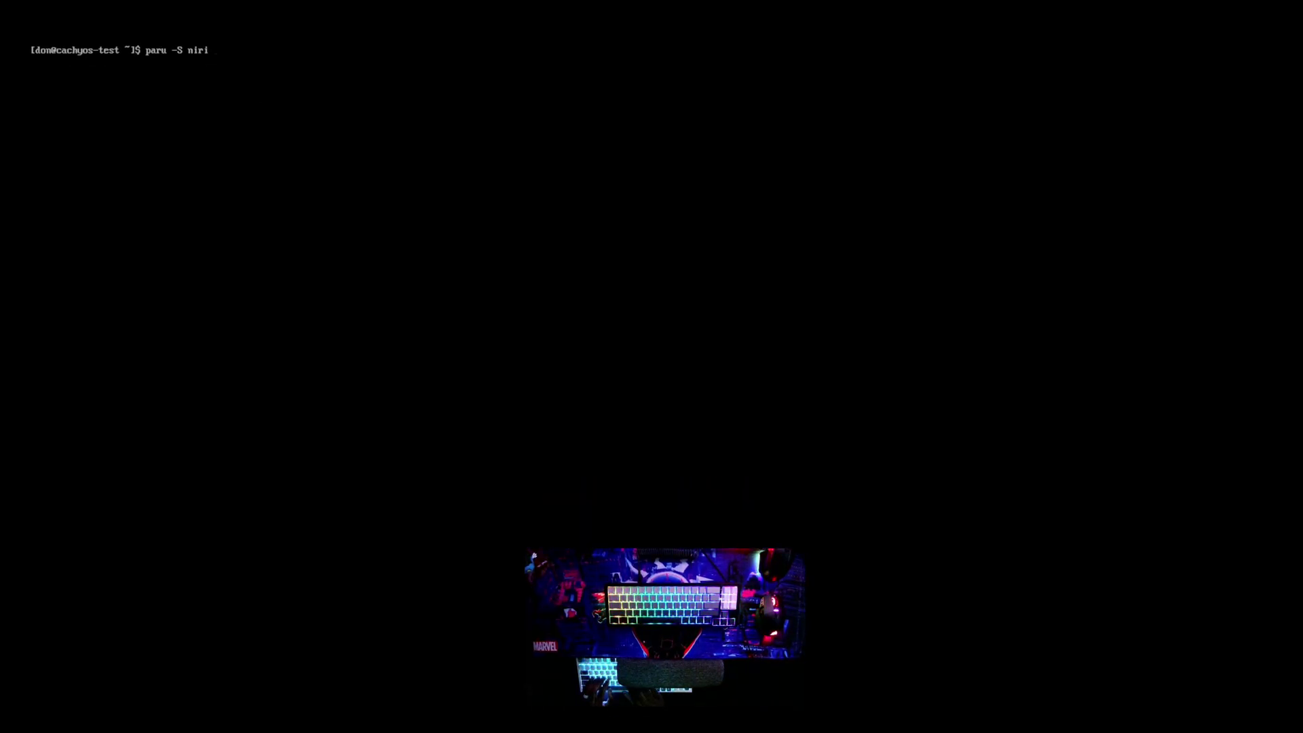
text( xdg-desktop)
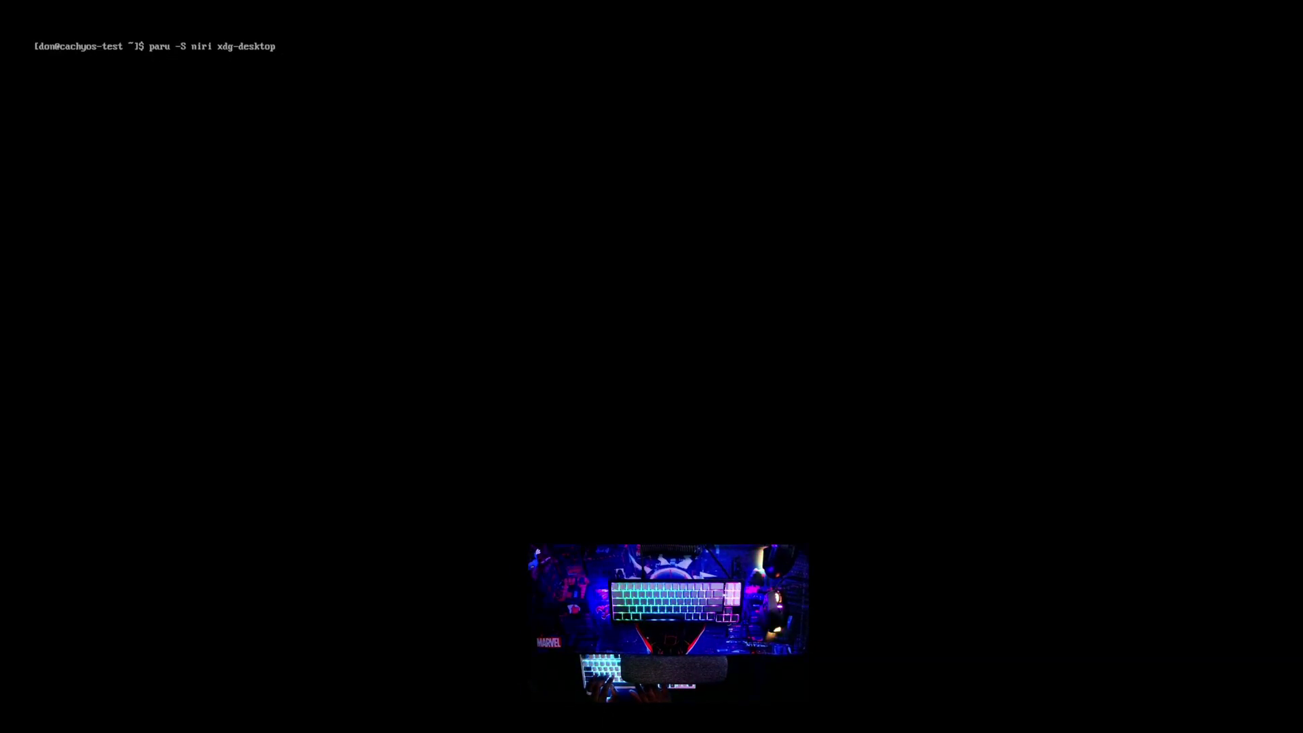
text(-portal-gnome)
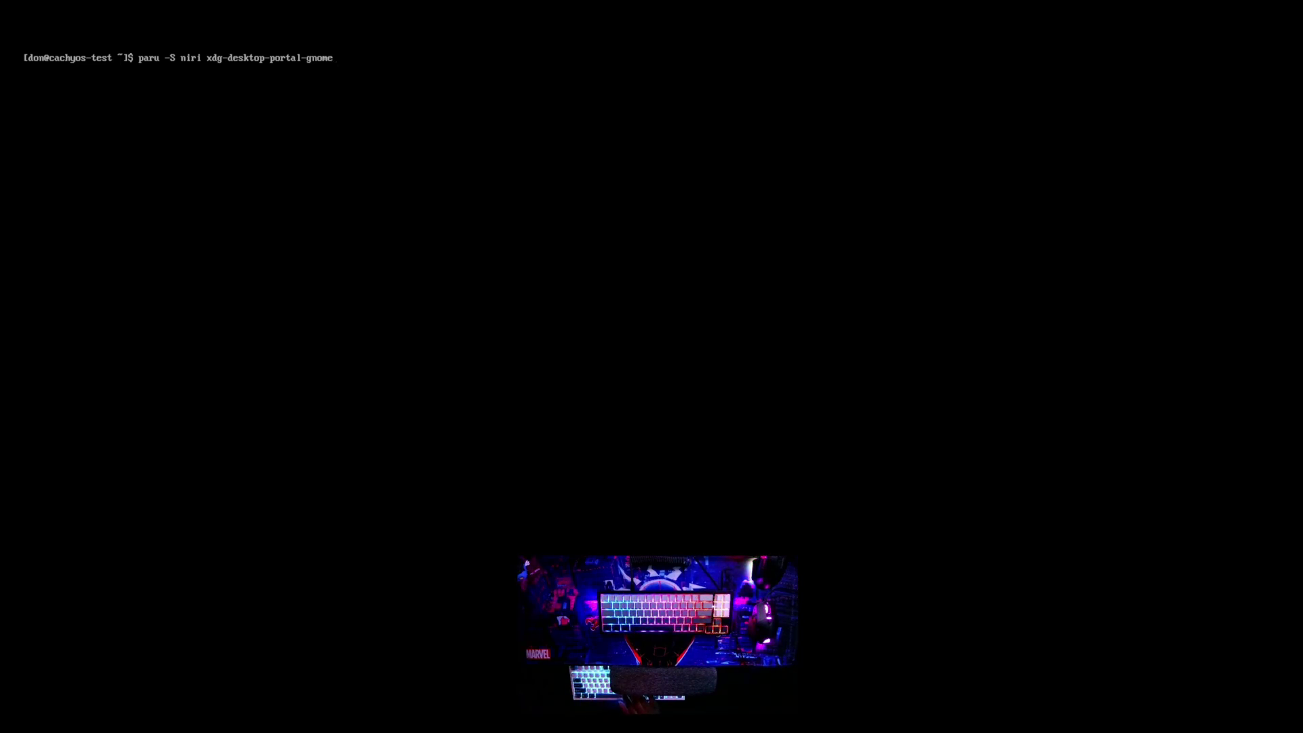
Run paru -S niri xdg-desktop-portal-gnome fuzzel allacritty dms-shell-git quickshell.
text(fuzzel)
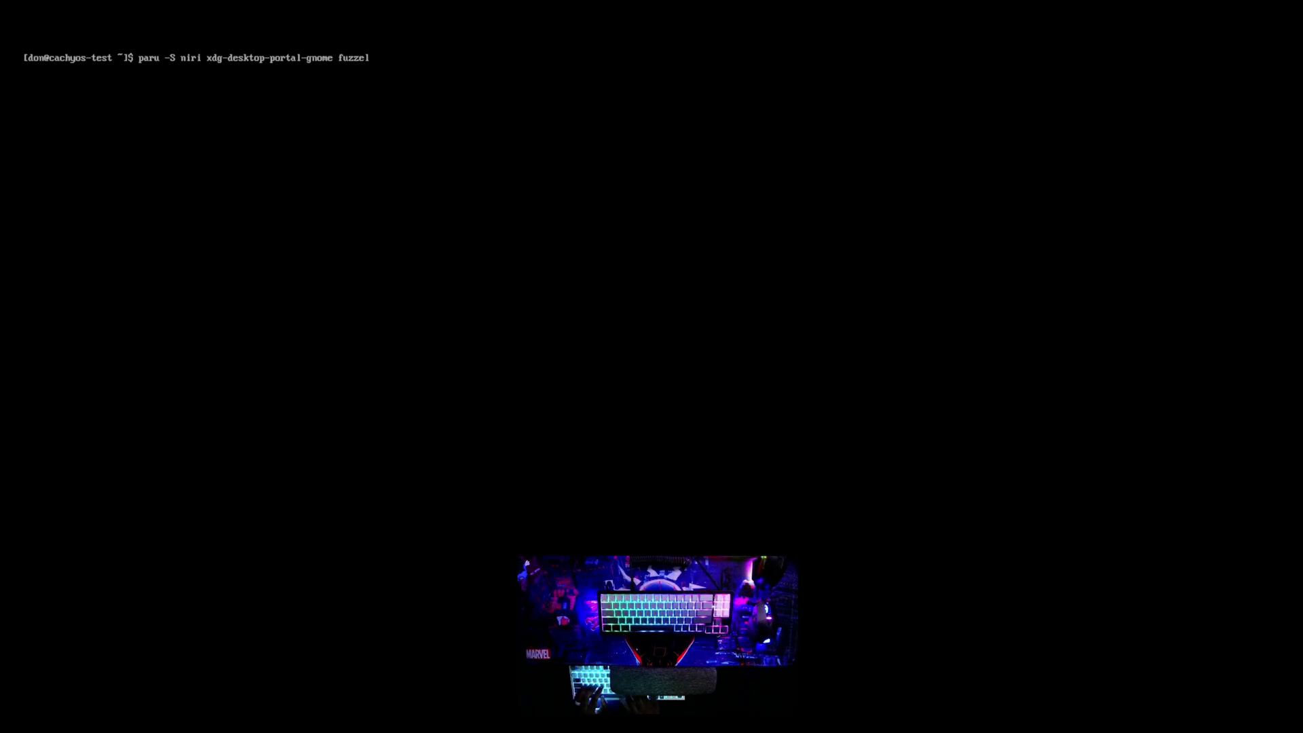
text( allacritty)
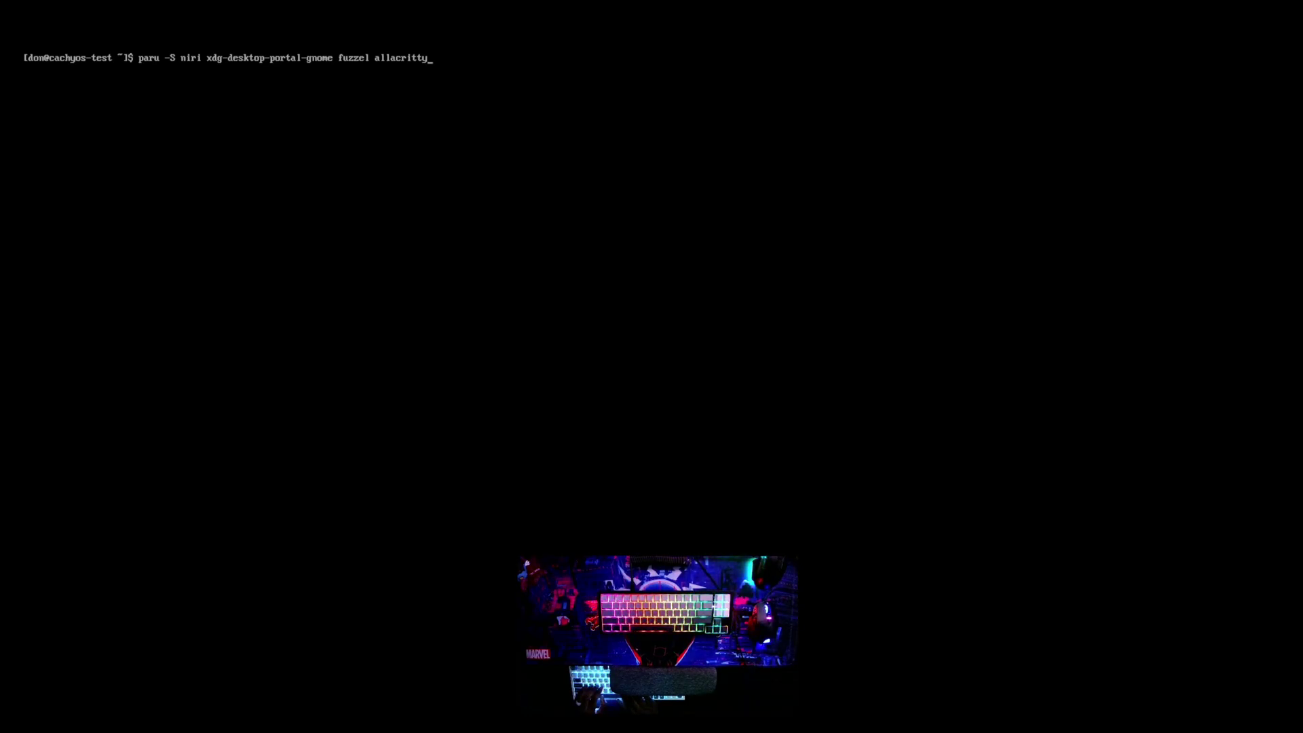
text(dms-)
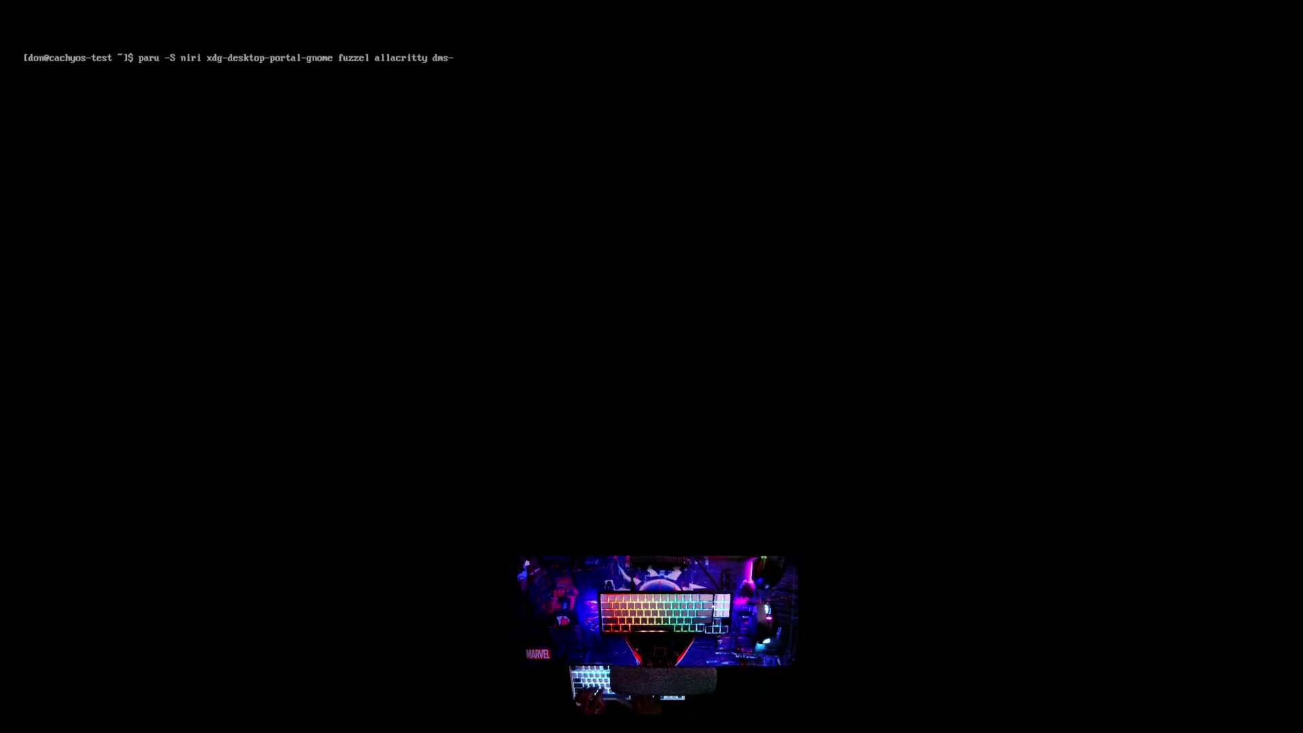
text(shell-=)
key(BackSpace)
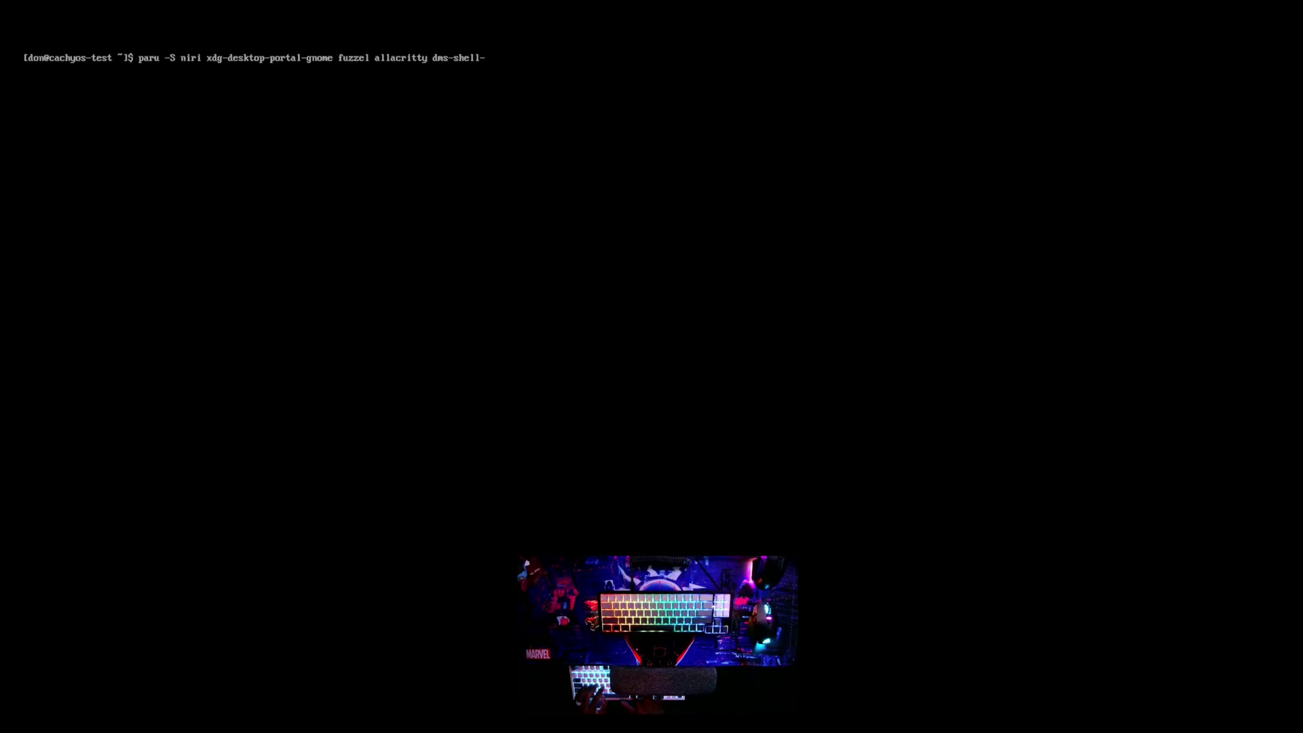
text(git)
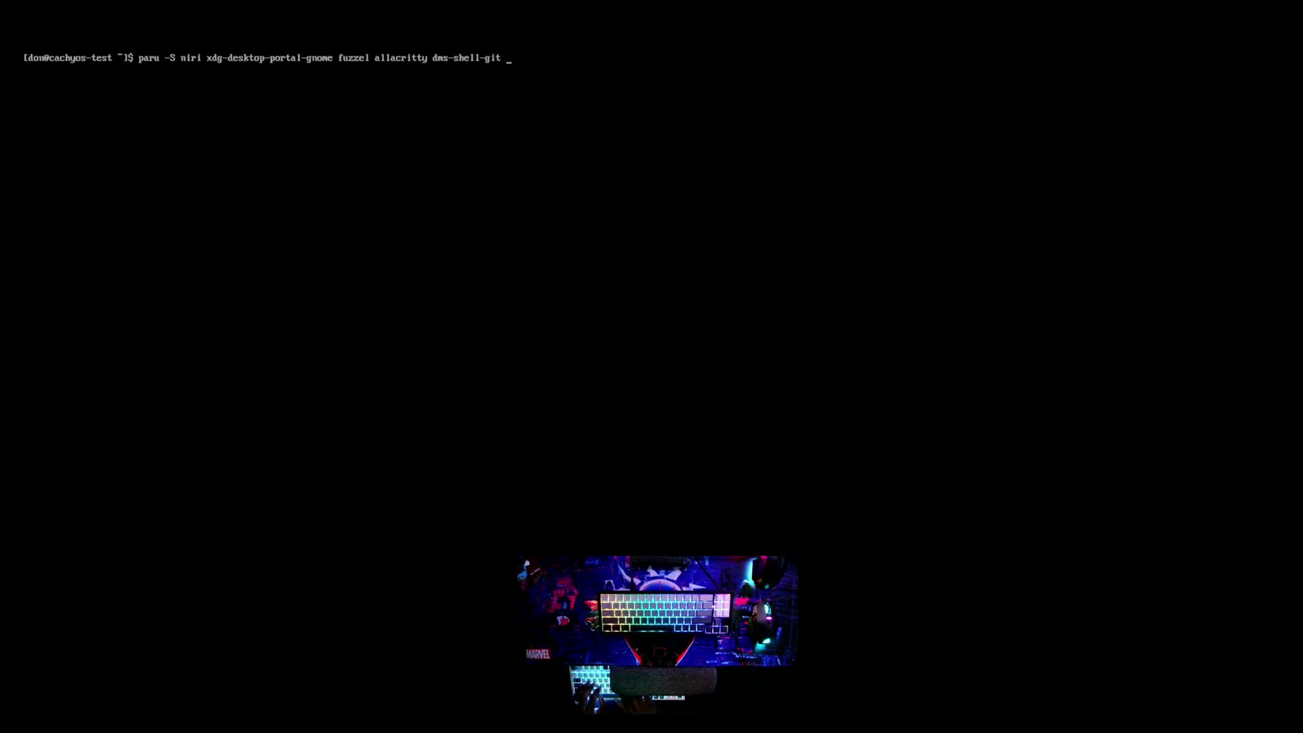
text(quickshell)
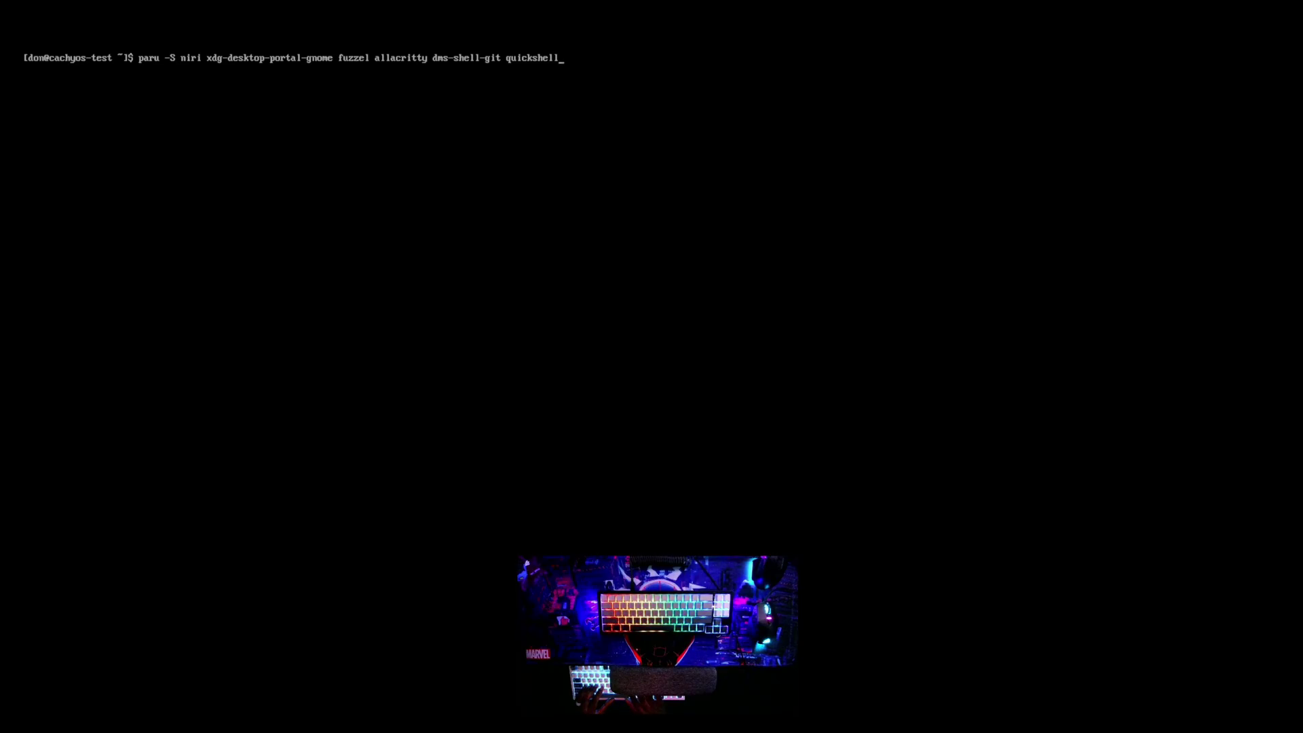
key(Return)
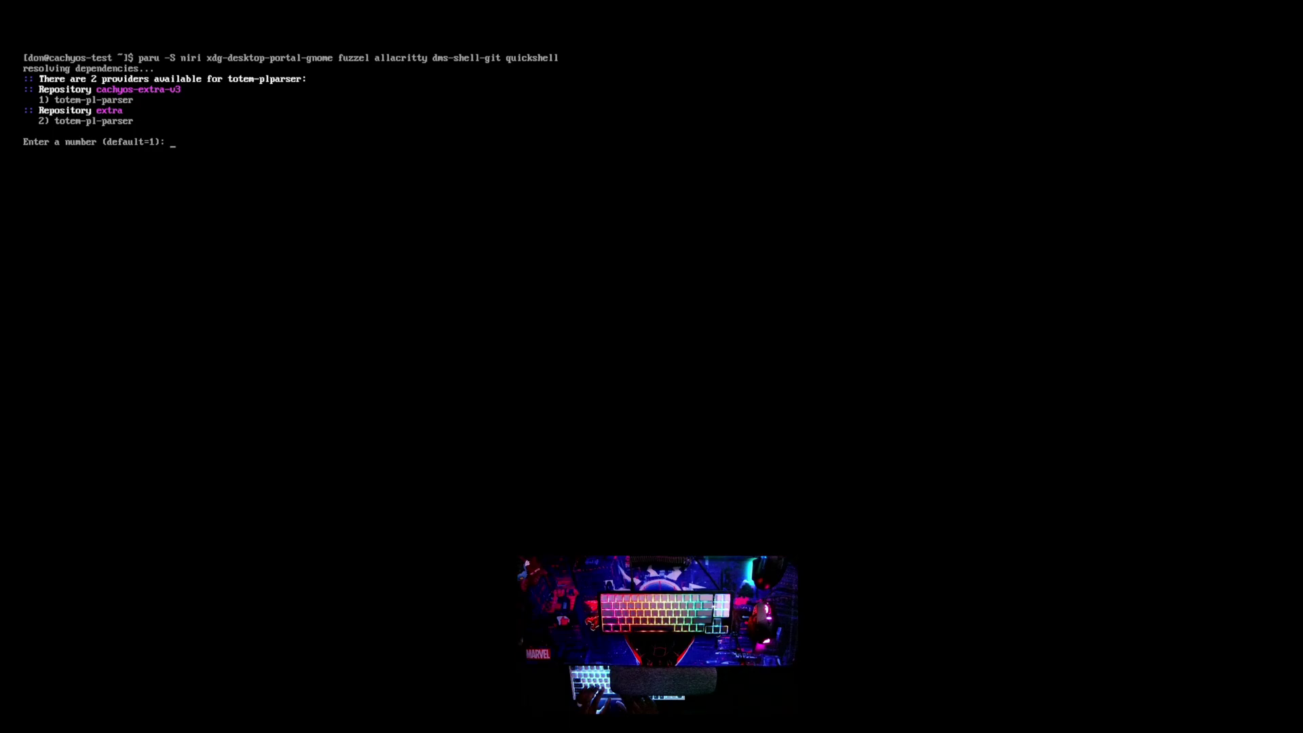
Pick provider 1 for totem-plparser and libnautilus-extension, confirm the 55 packages, install alacritty, and clear.
text(1)
key(Return)
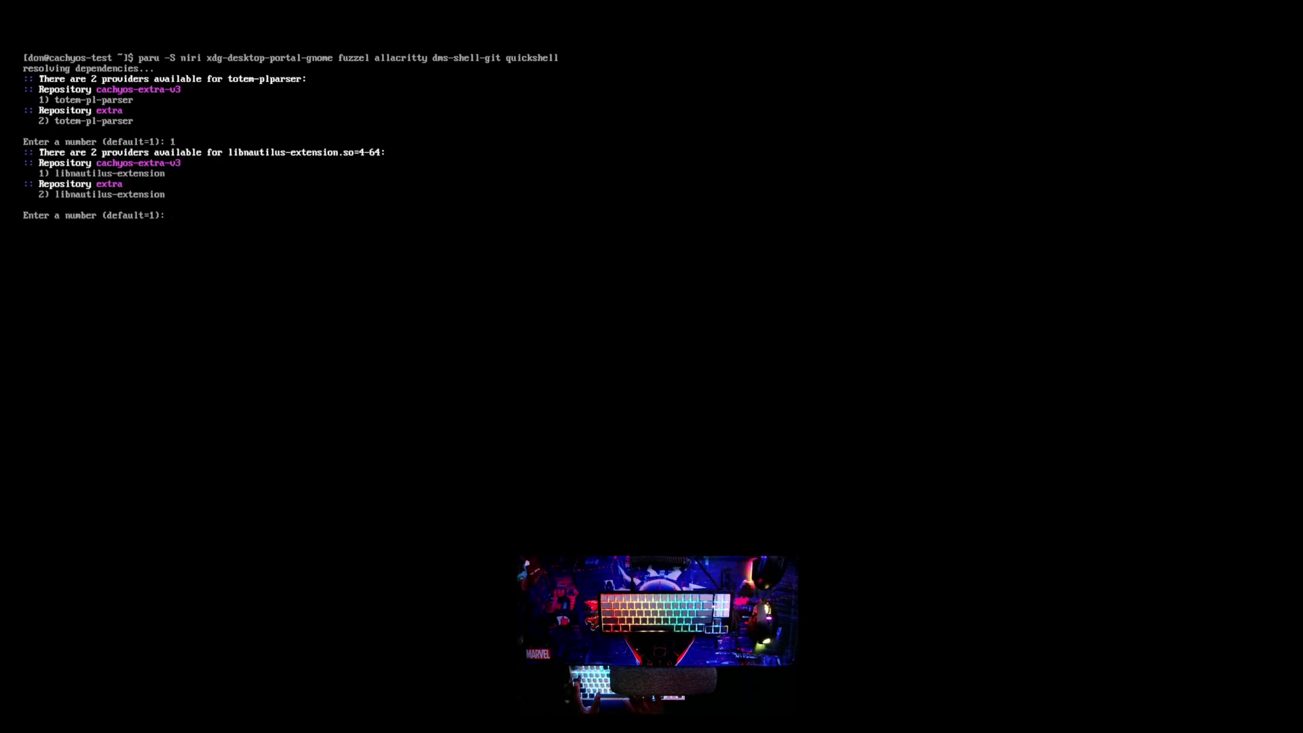
text(1)
key(Return)
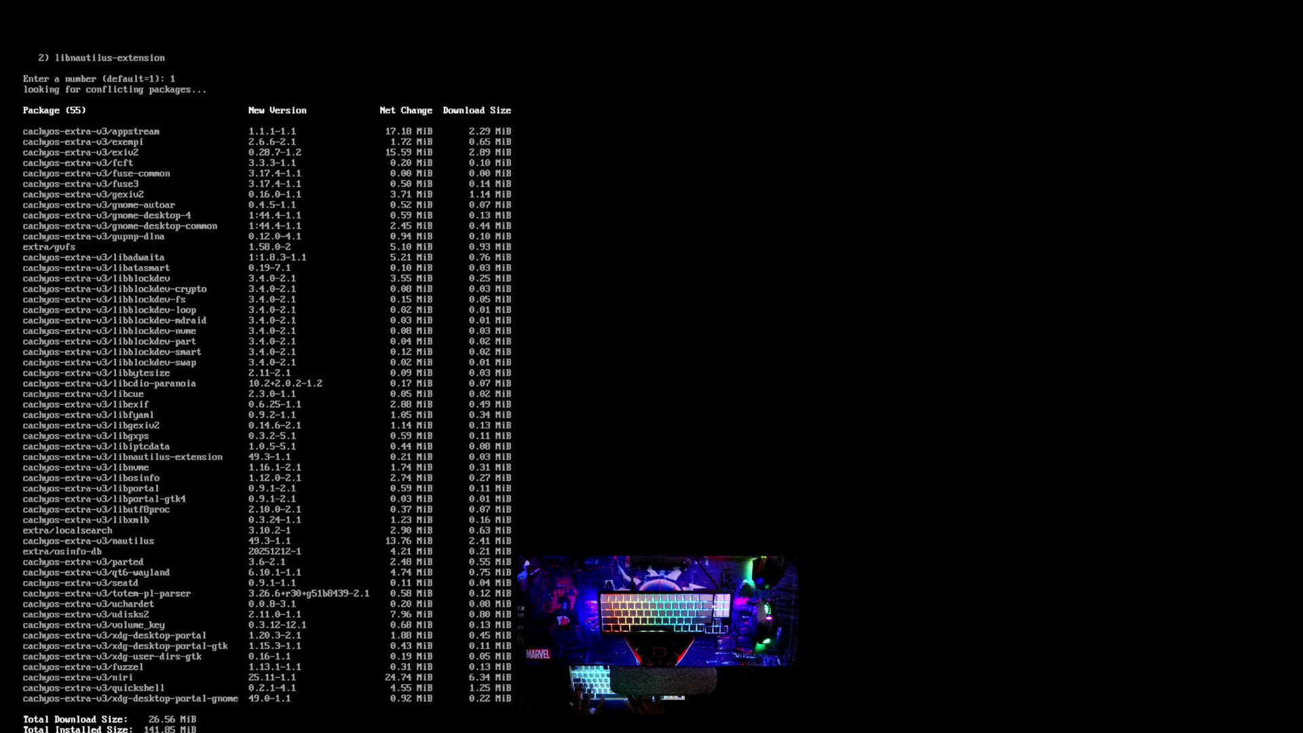
key(Return)
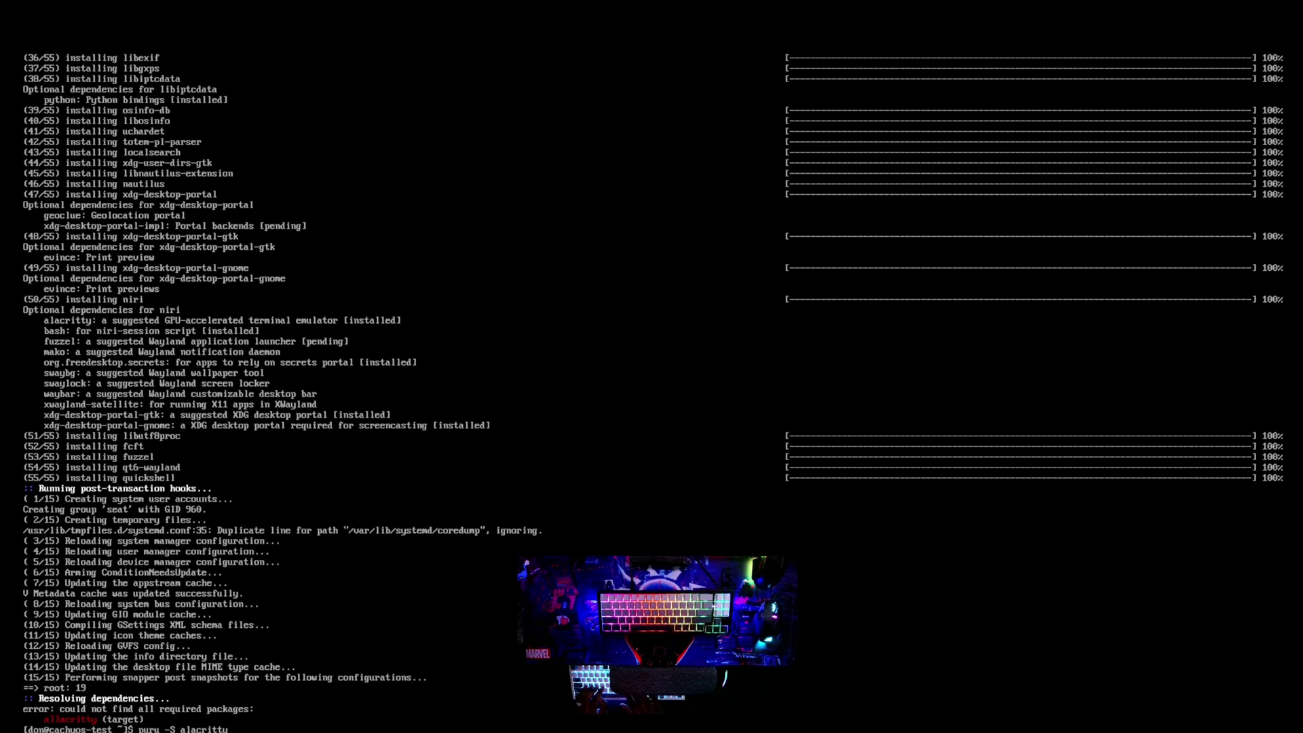
key(Return)
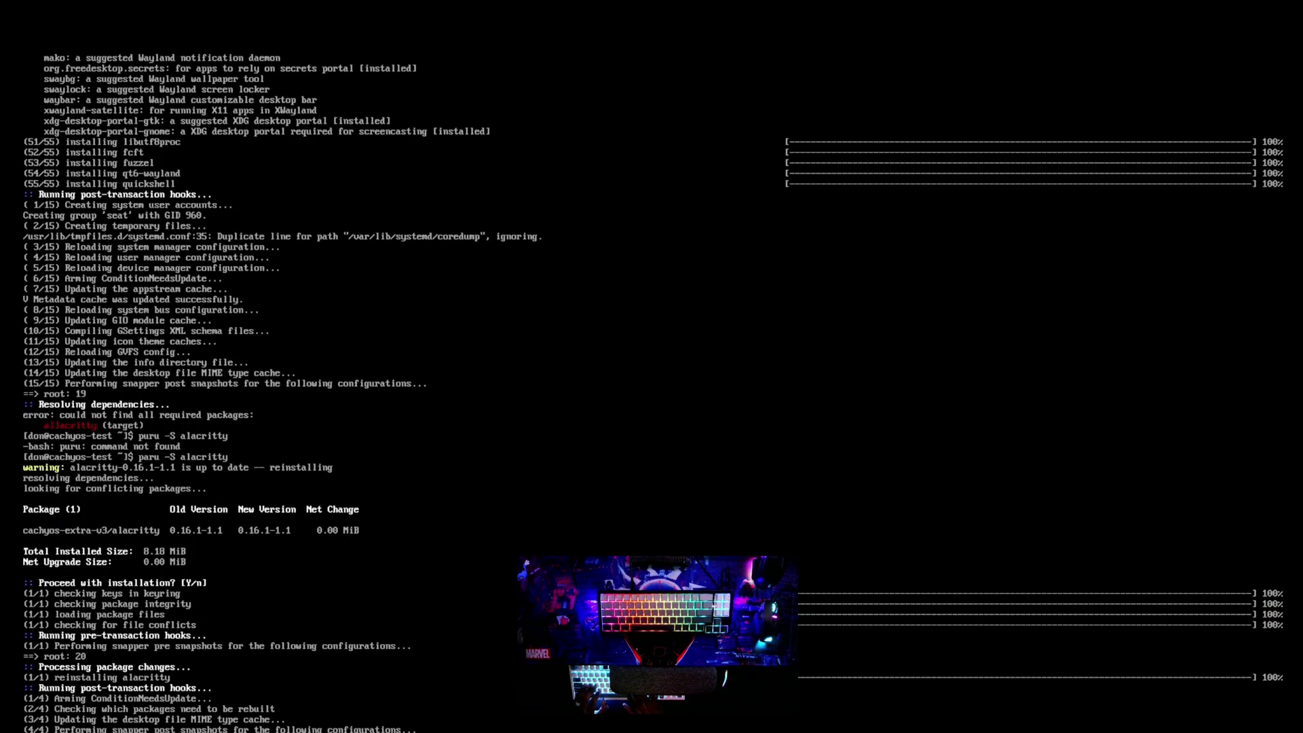
key(ctrl+l)
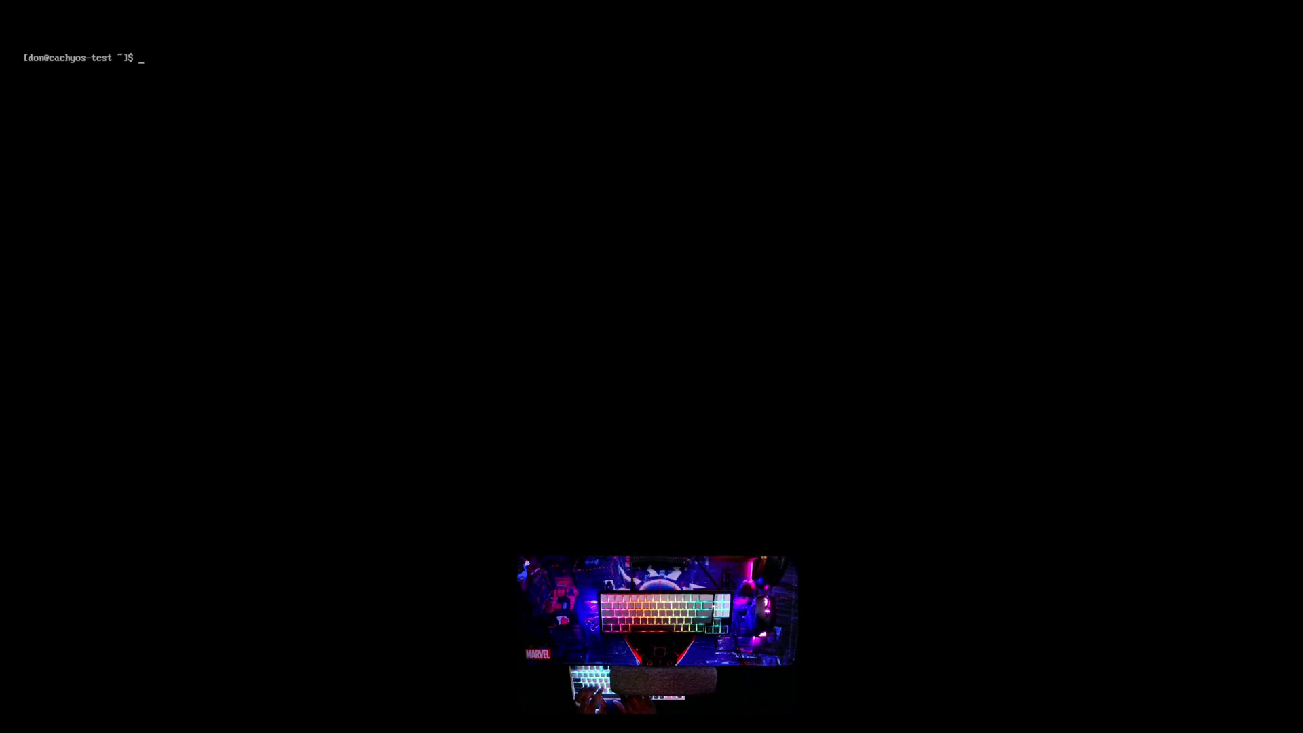
Install sddm with sudo pacman -S sddm and clear the output.
text(sudo )
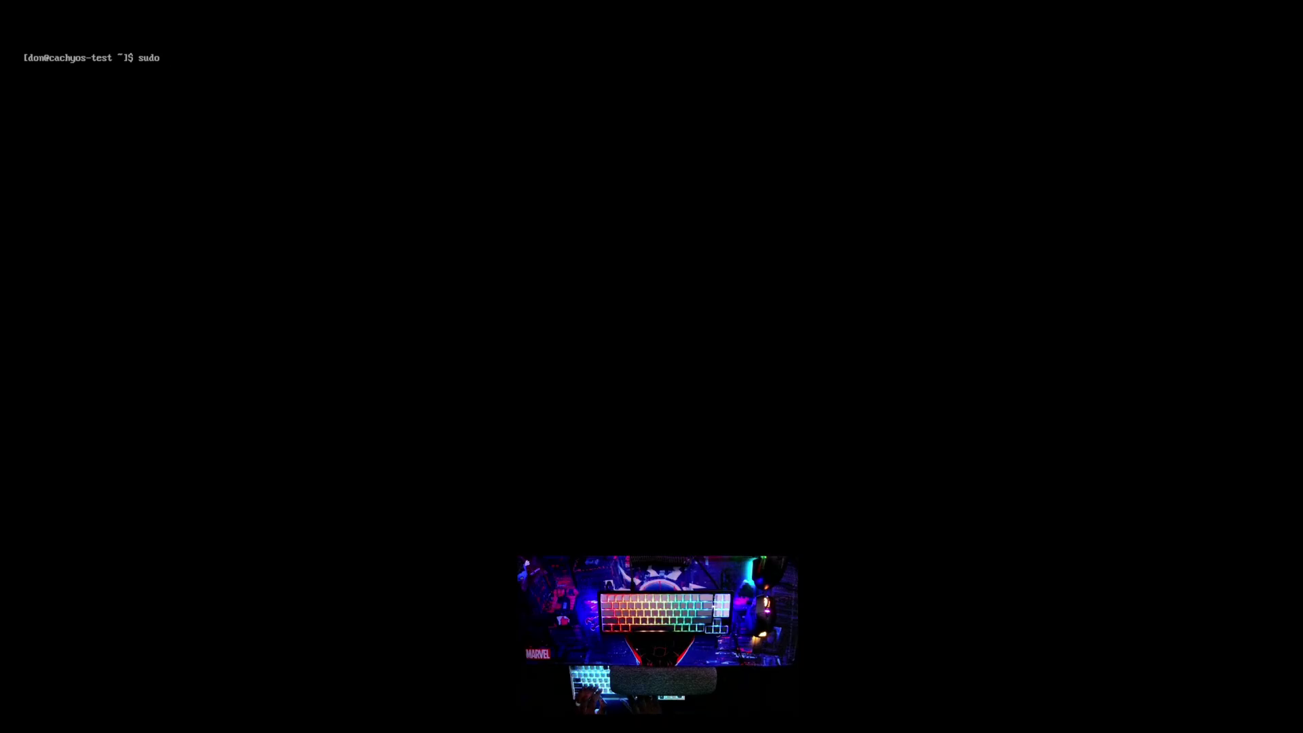
text(pacman -S sddm)
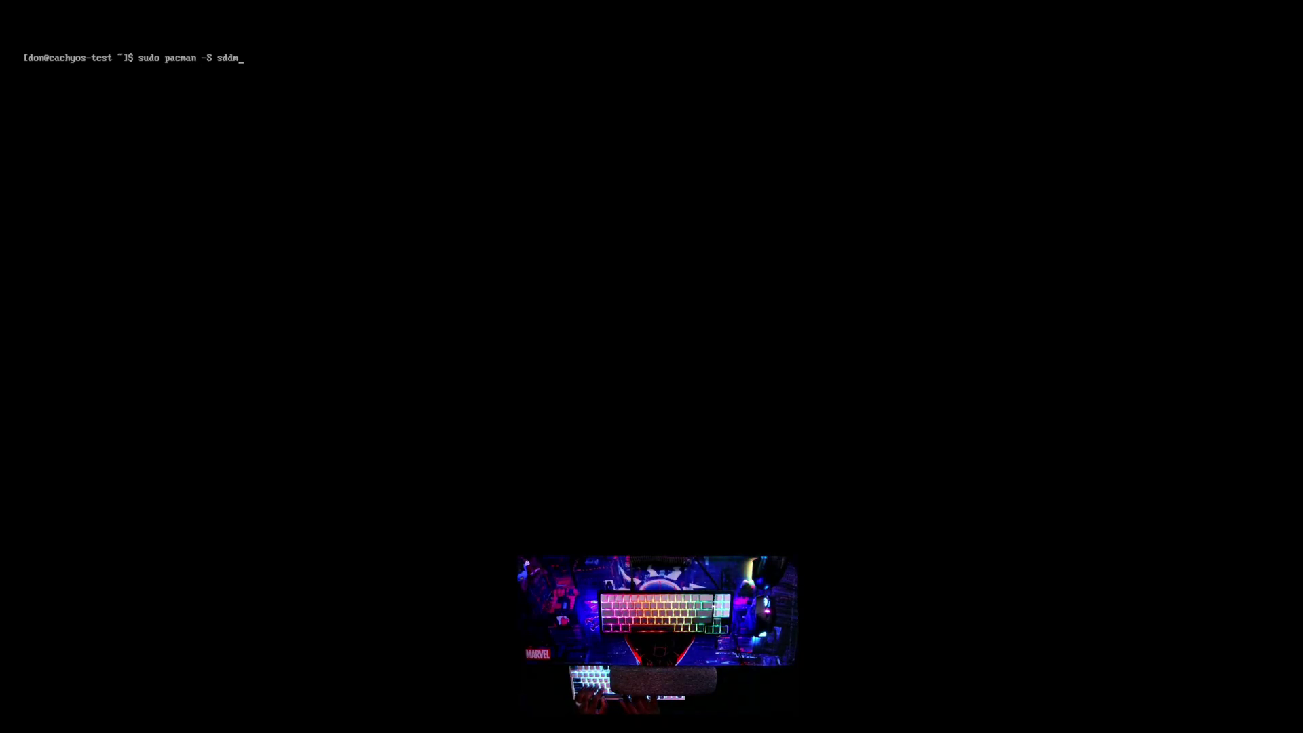
key(Return)
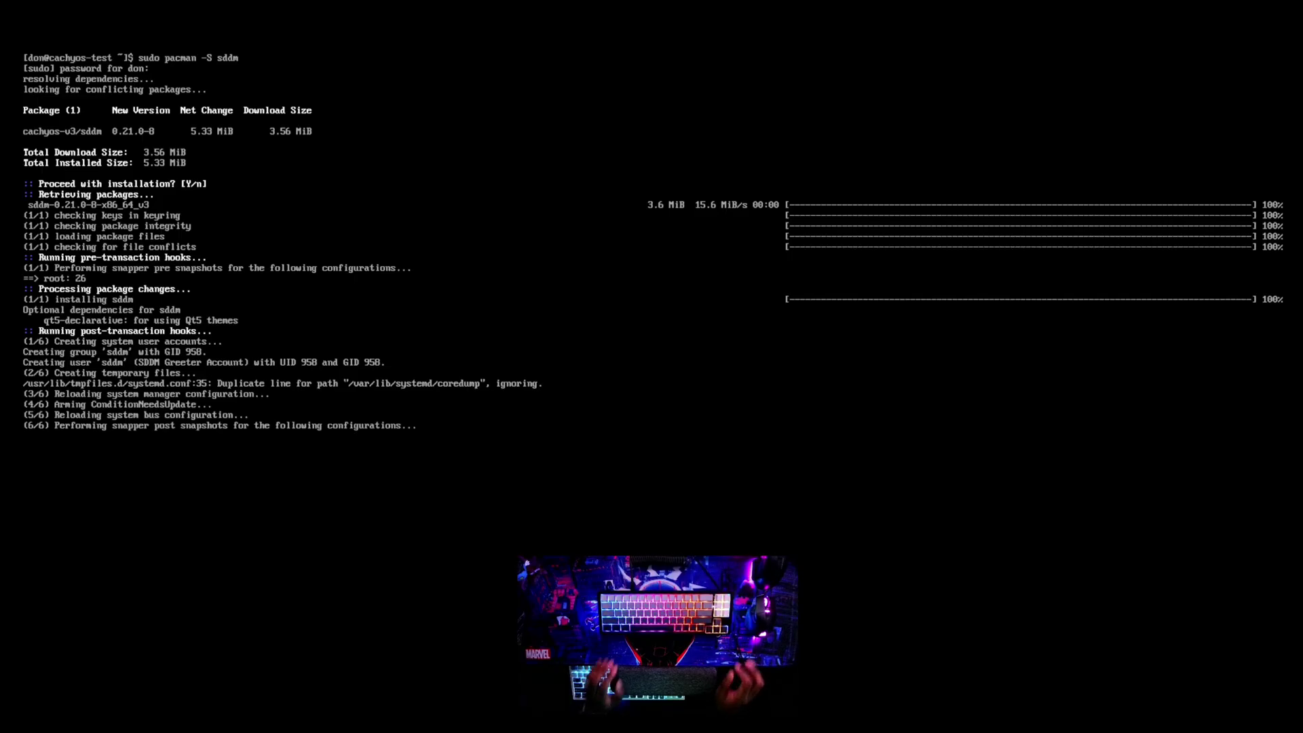
key(ctrl+l)
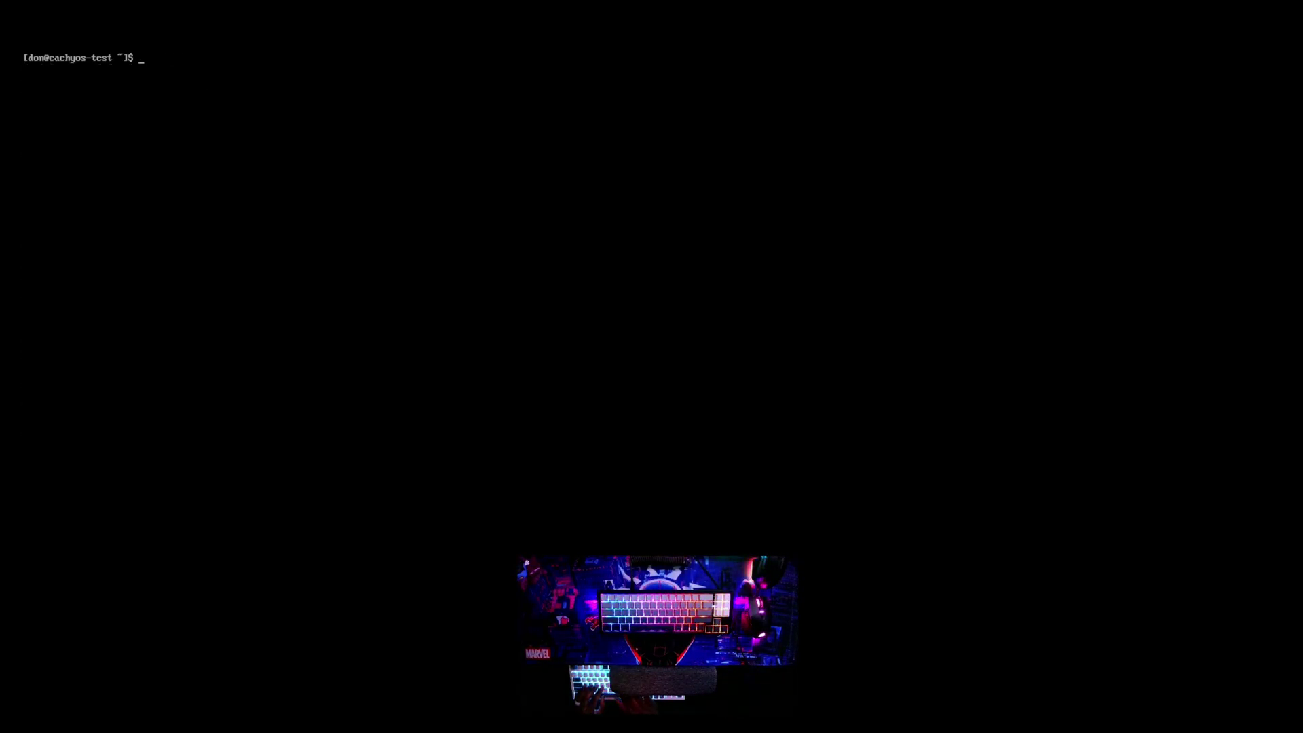
Enable sddm at boot with sudo systemctl enable sddm.
text(sudop)
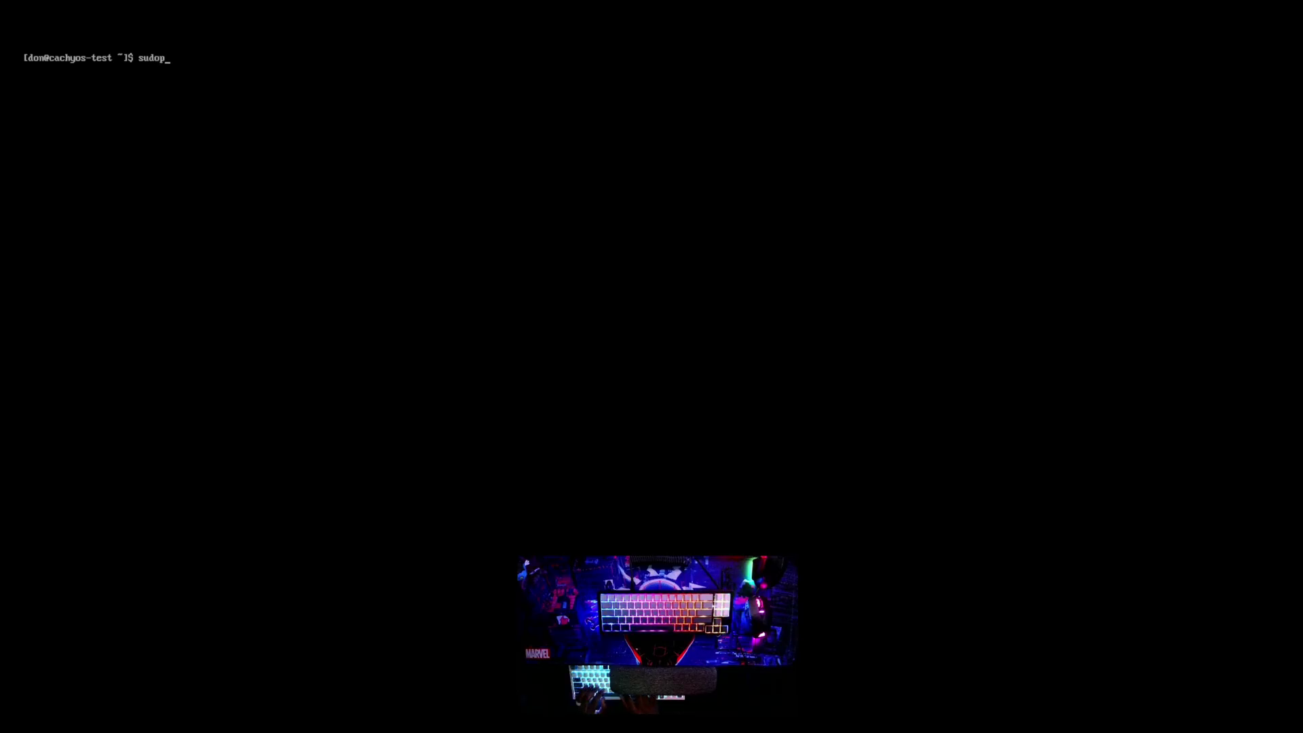
key(BackSpace)
text(system)
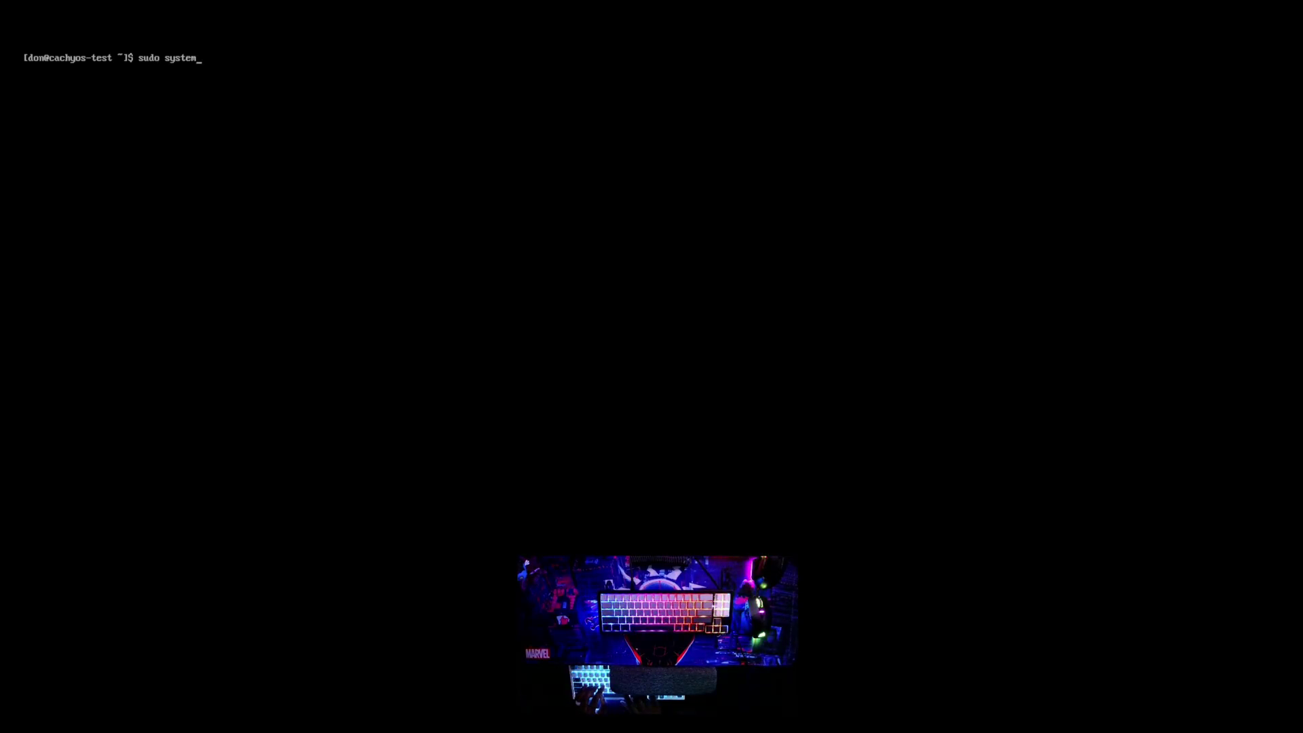
text(ctl starty)
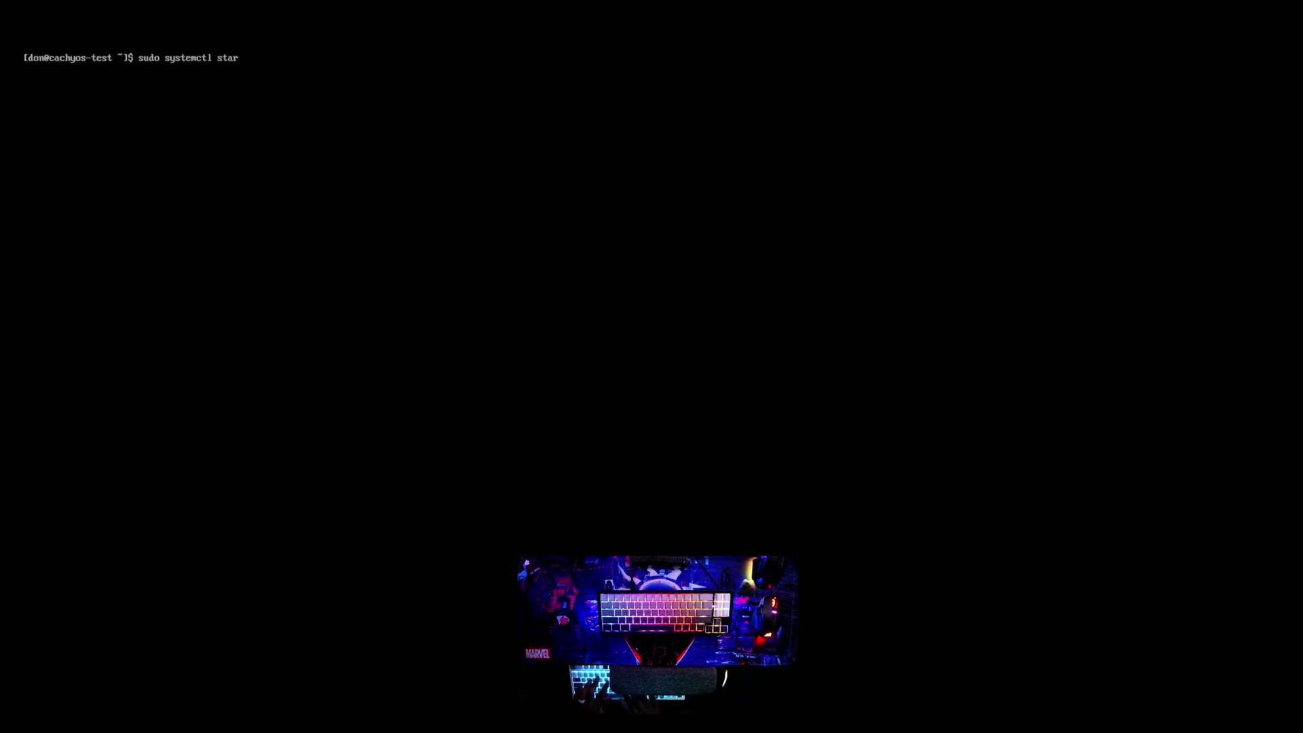
key(BackSpace)
key(BackSpace)
key(BackSpace)
key(BackSpace)
key(BackSpace)
key(BackSpace)
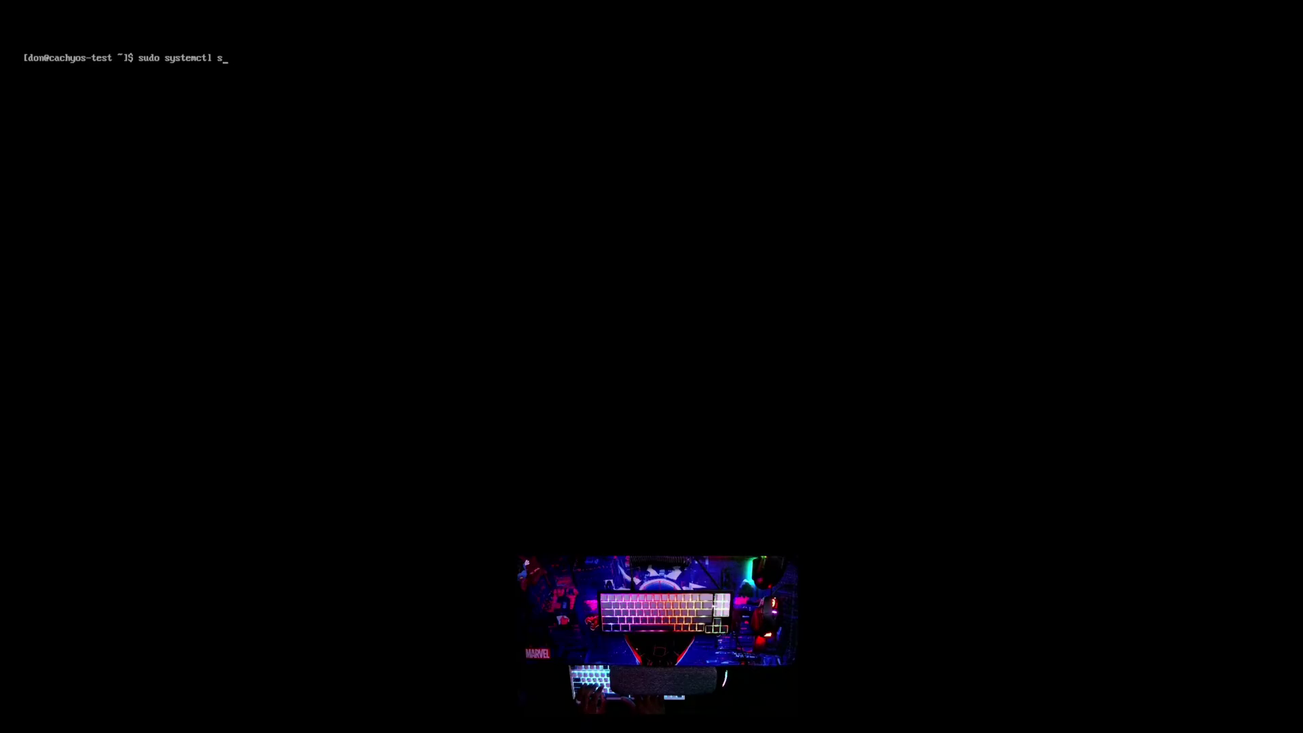
text(enab)
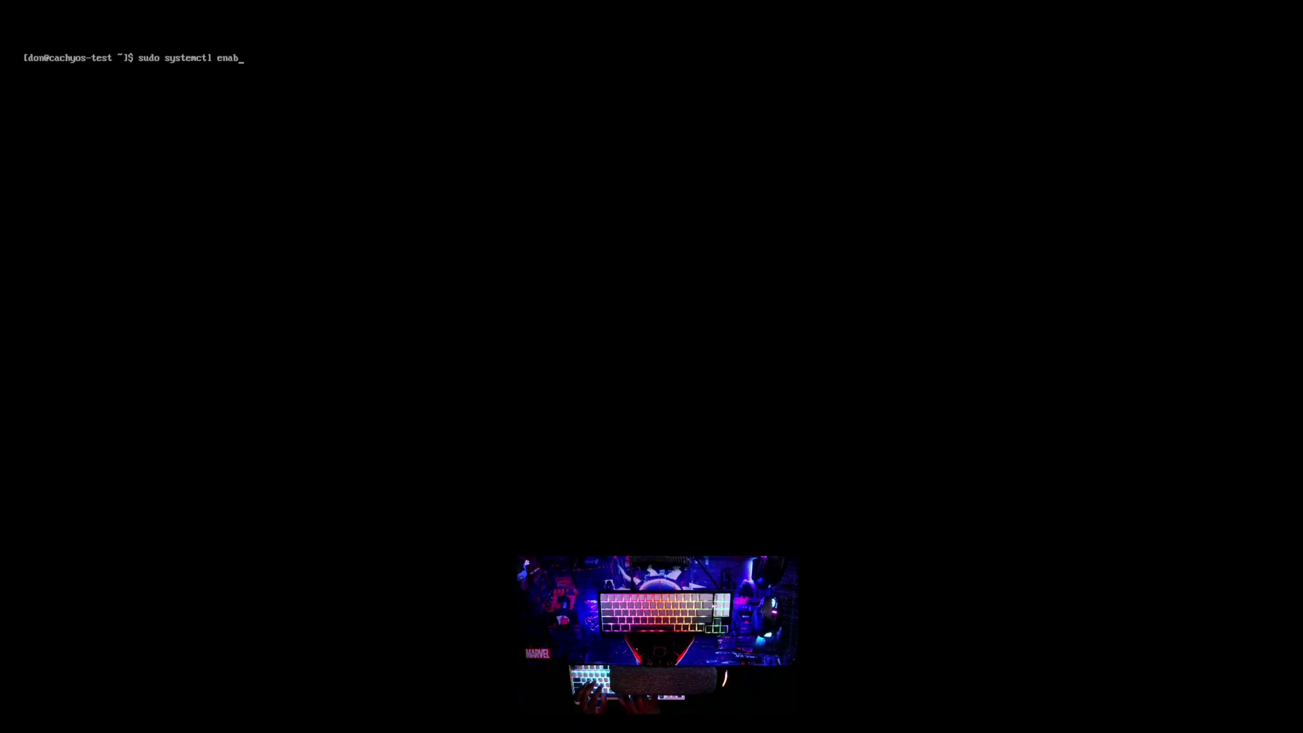
text(le sddm)
key(Return)
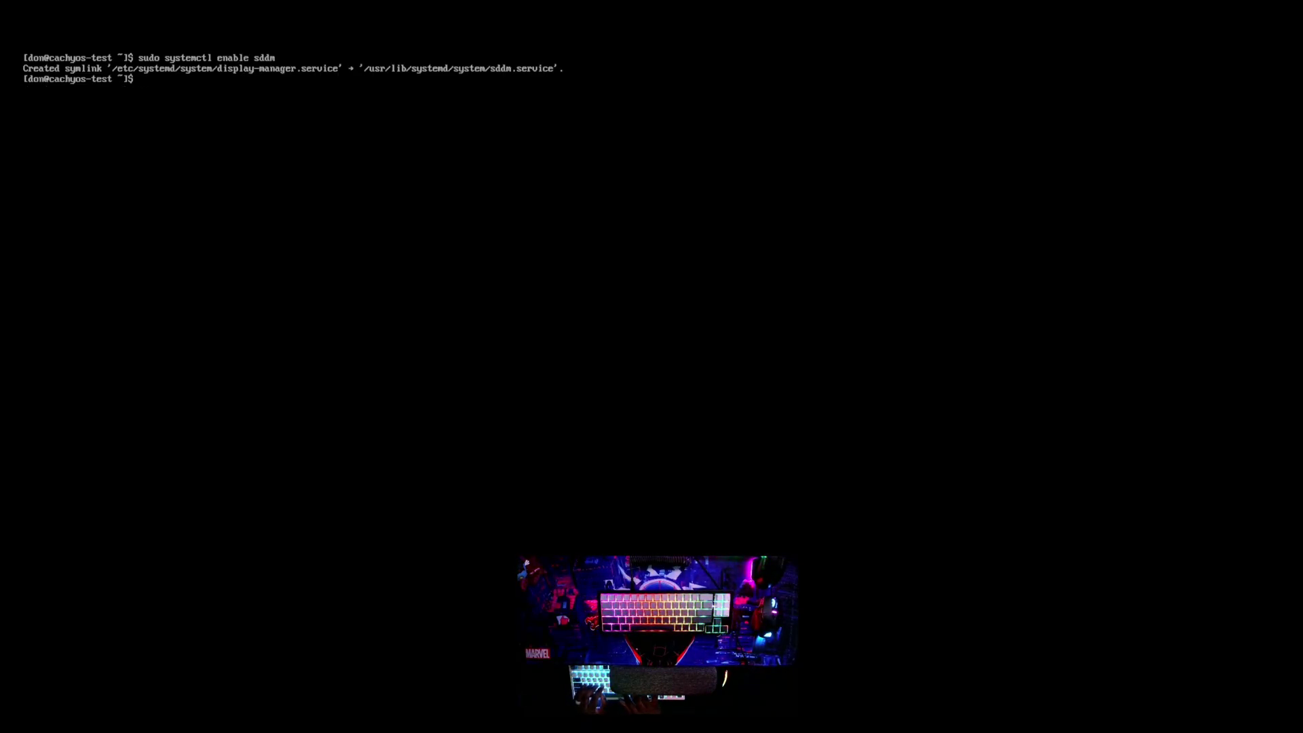
Clear the screen and start sddm with sudo systemctl start sddm.
text(clear)
key(Return)
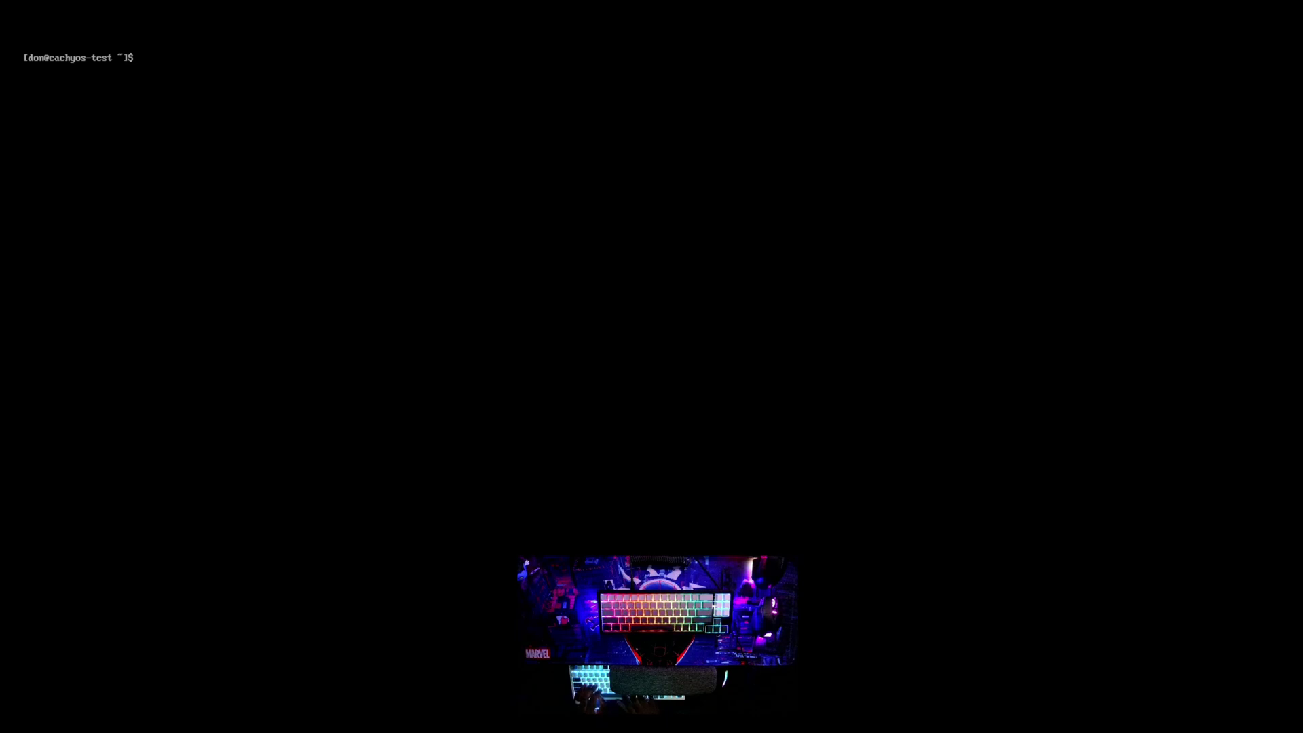
text(sudo )
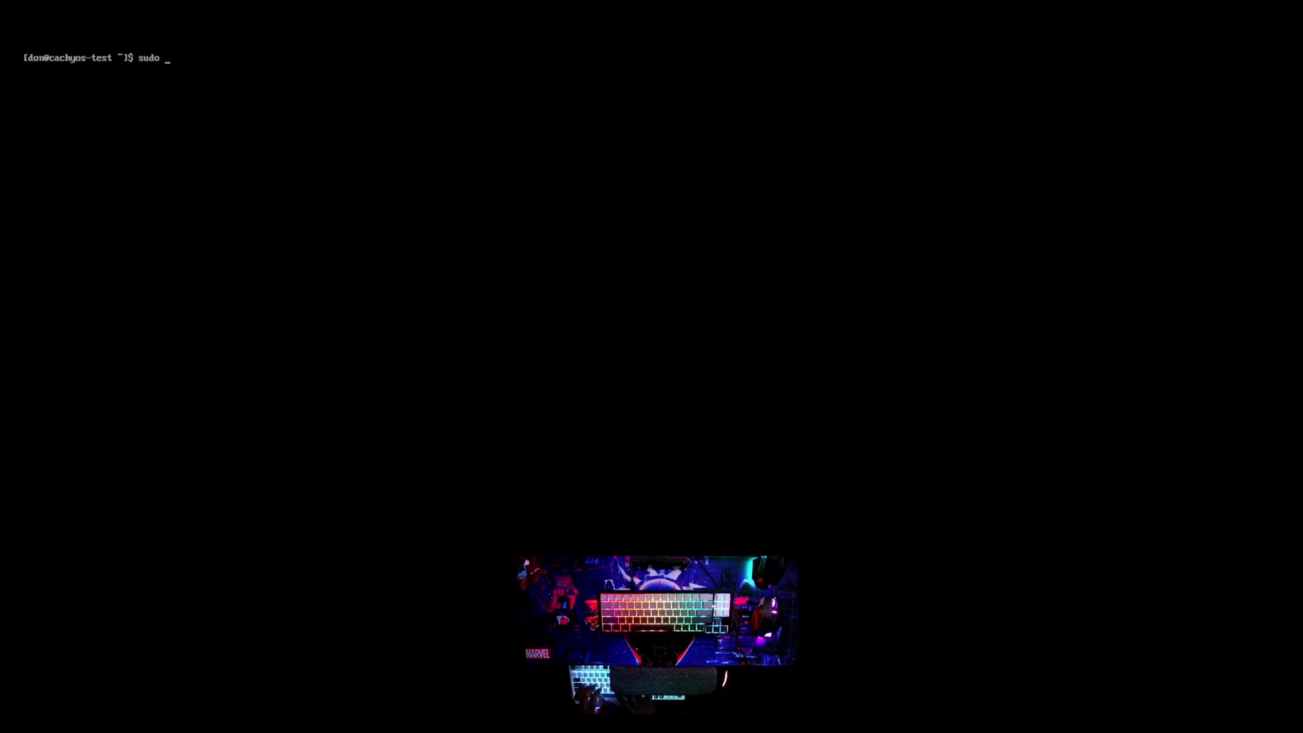
text(systemct)
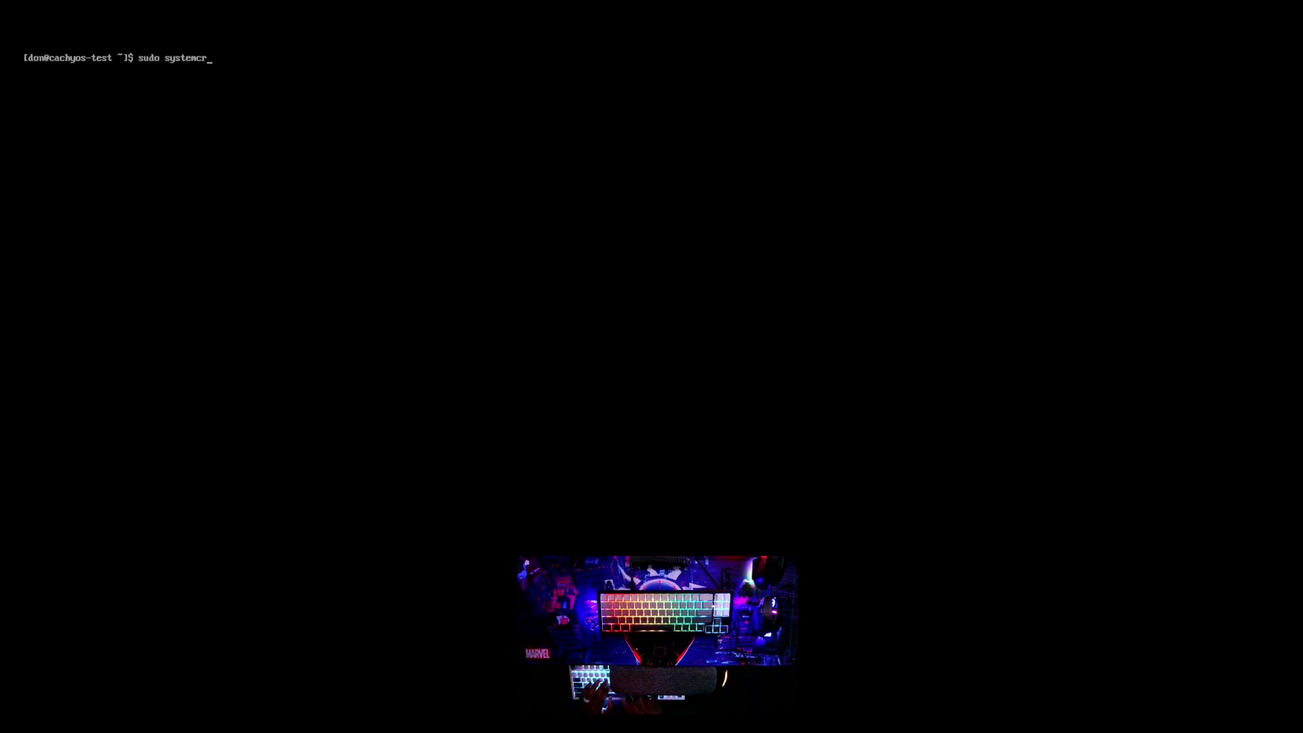
text(l start s)
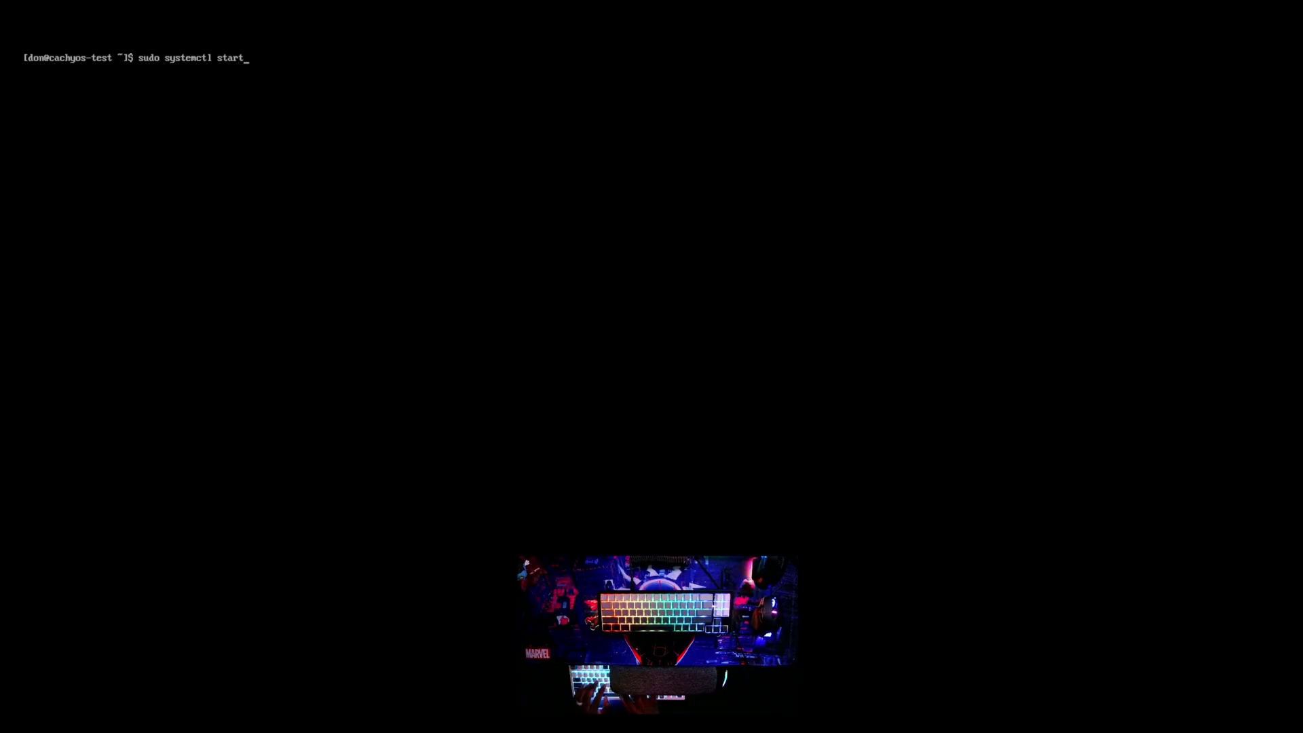
text(ddm)
key(Return)
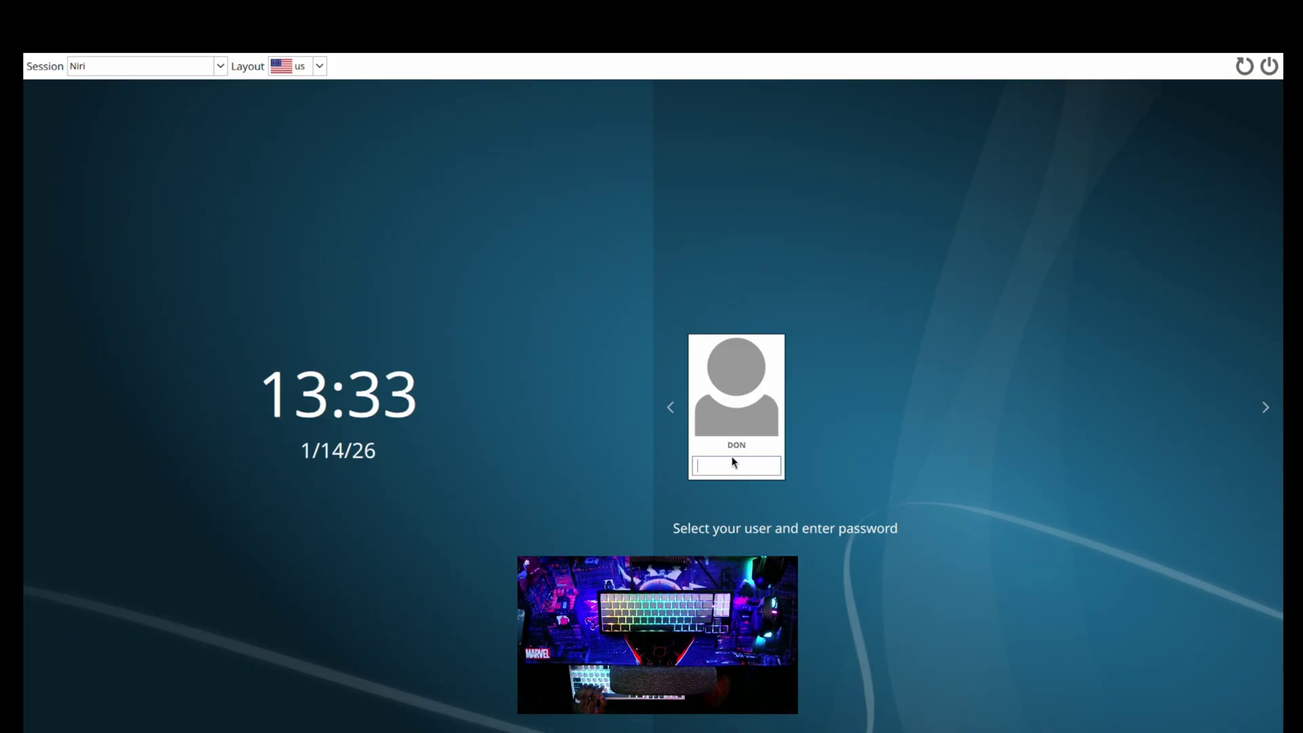
Keep the Niri session selected and log in with the user's password.
click(219, 65)
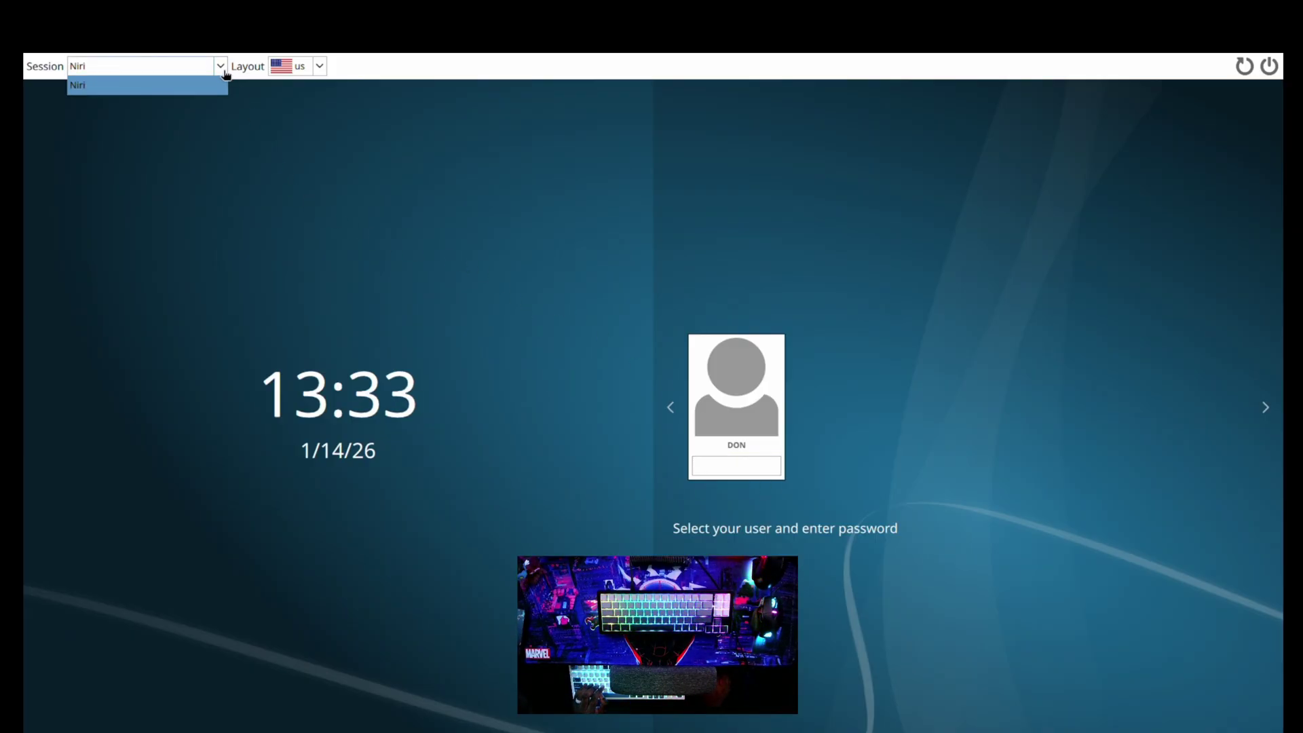
click(546, 325)
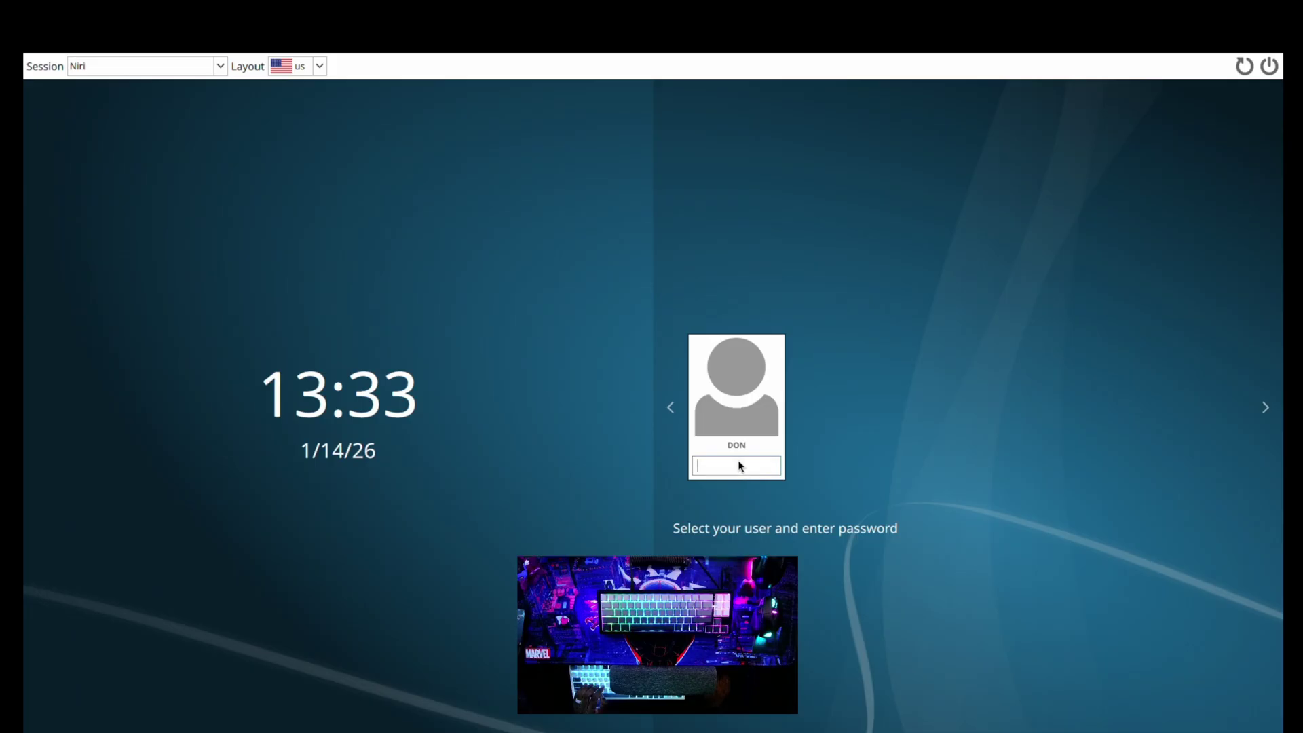
text(••••••)
key(Return)
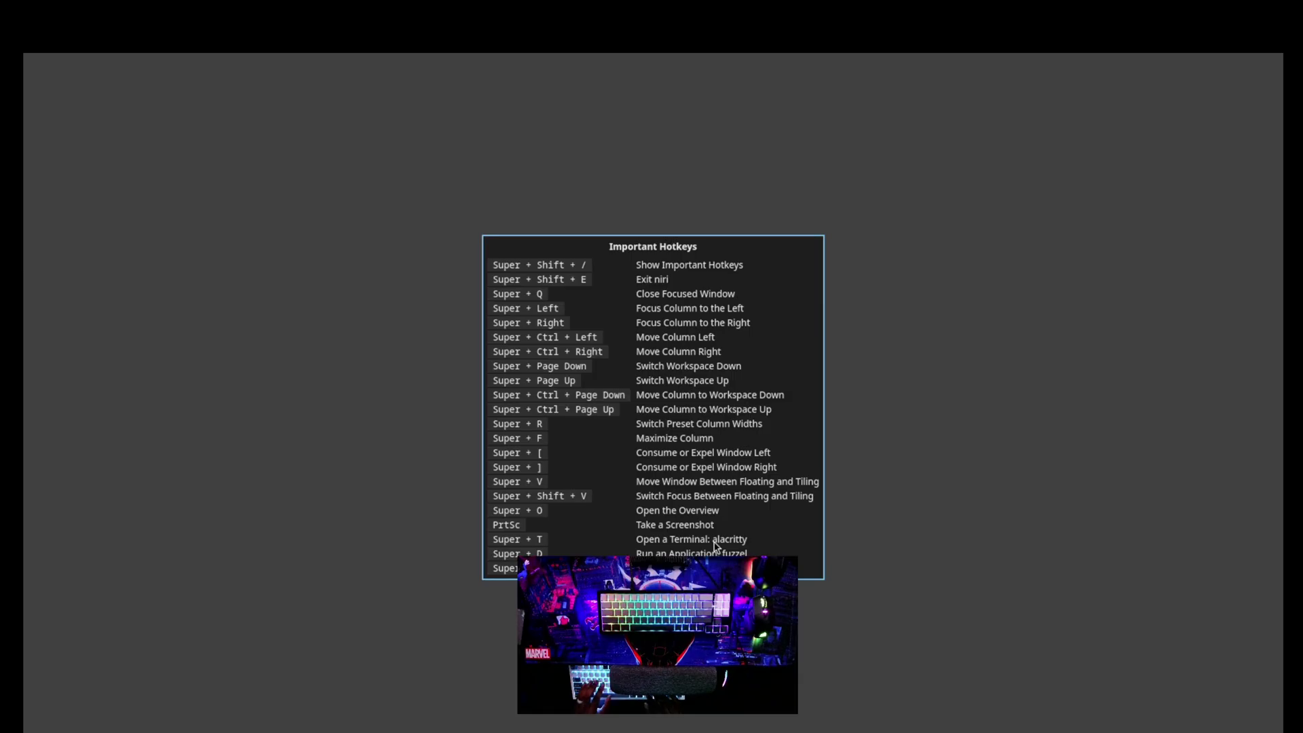
Open Alacritty with Super+T and edit ~/.config/niri/config.kdl in nano.
key(super+t)
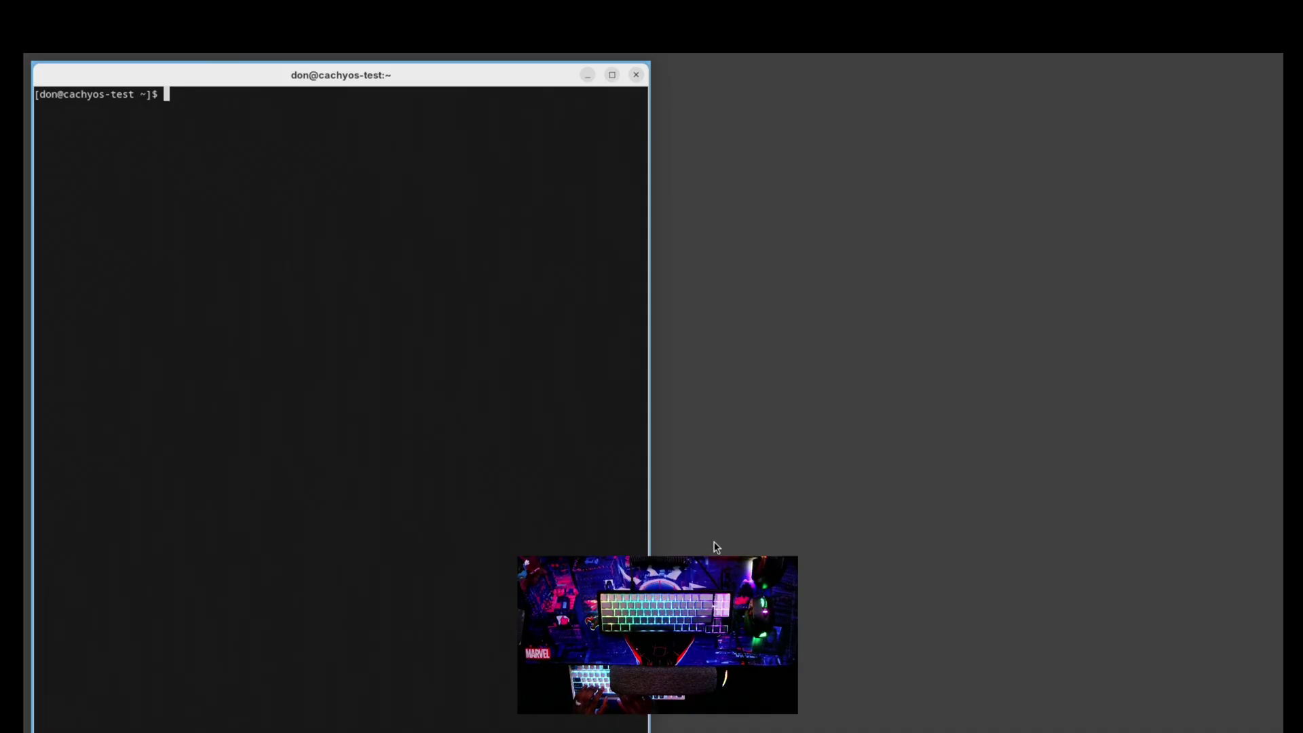
text(nano ~/)
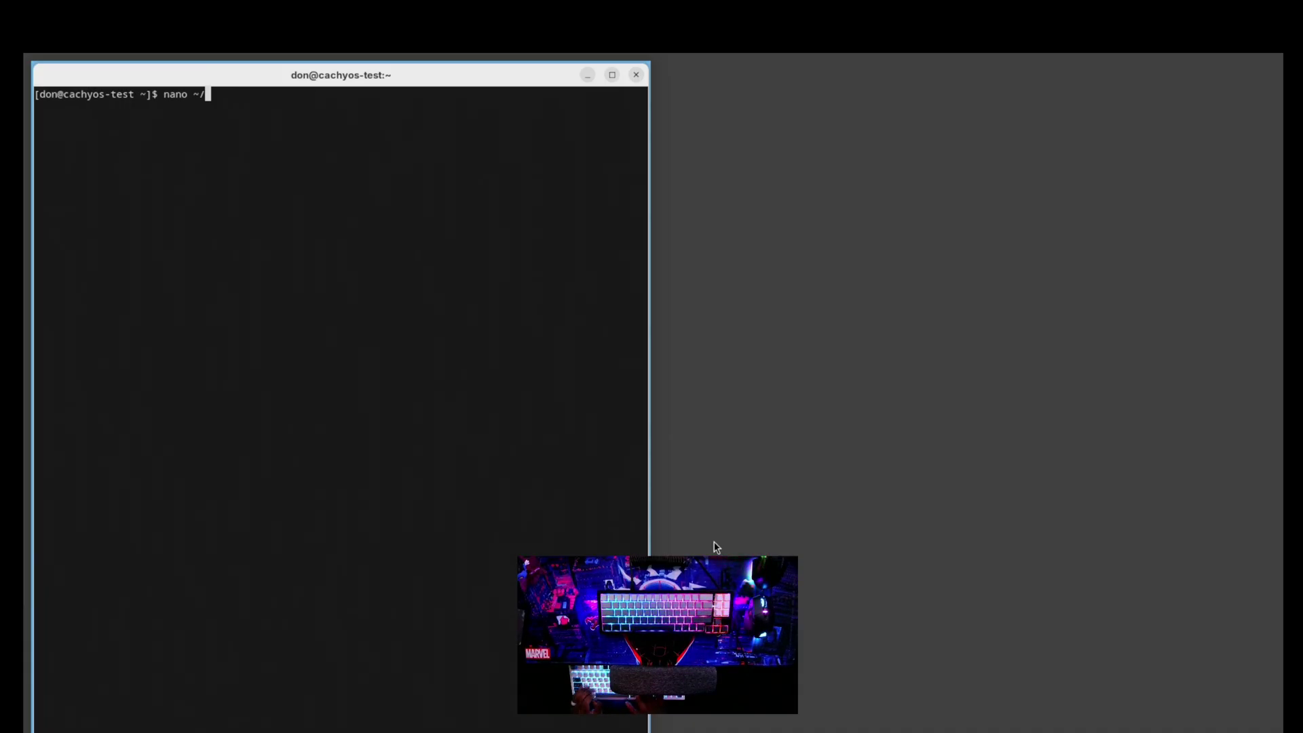
text(.config)
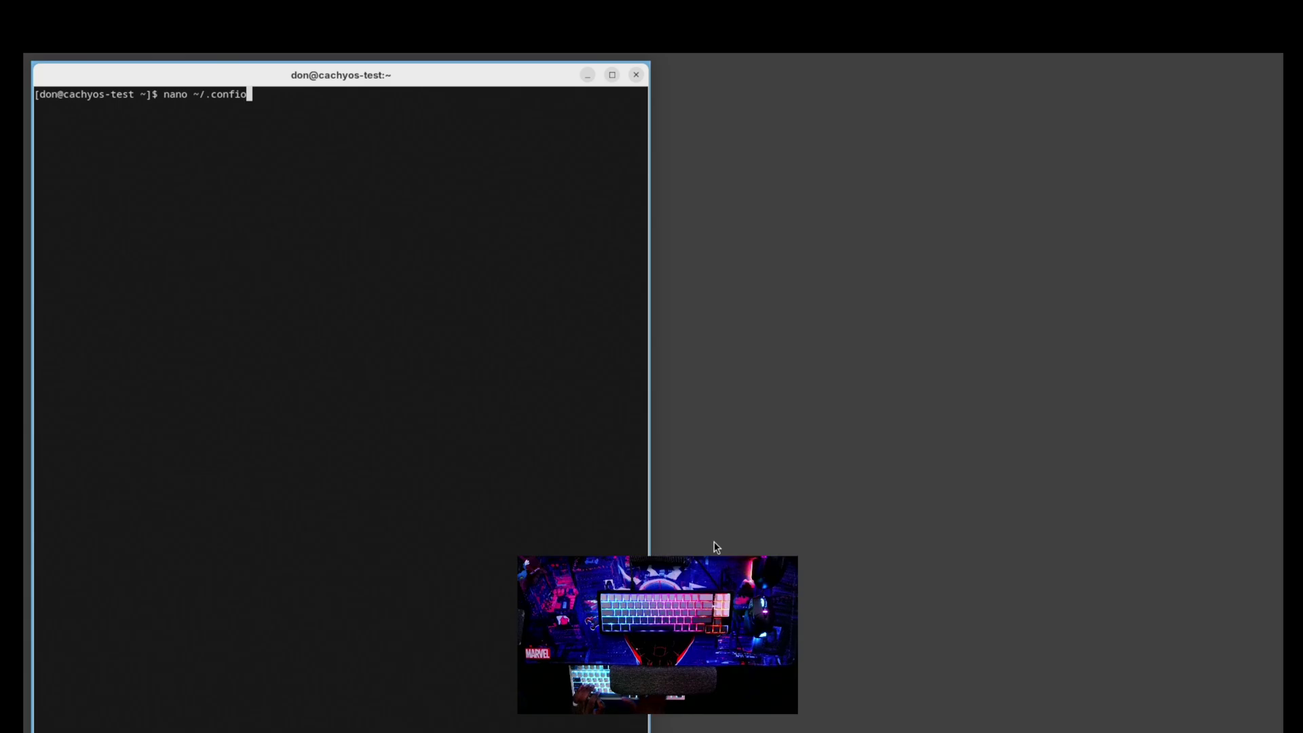
text(/n)
key(Tab)
text(config.)
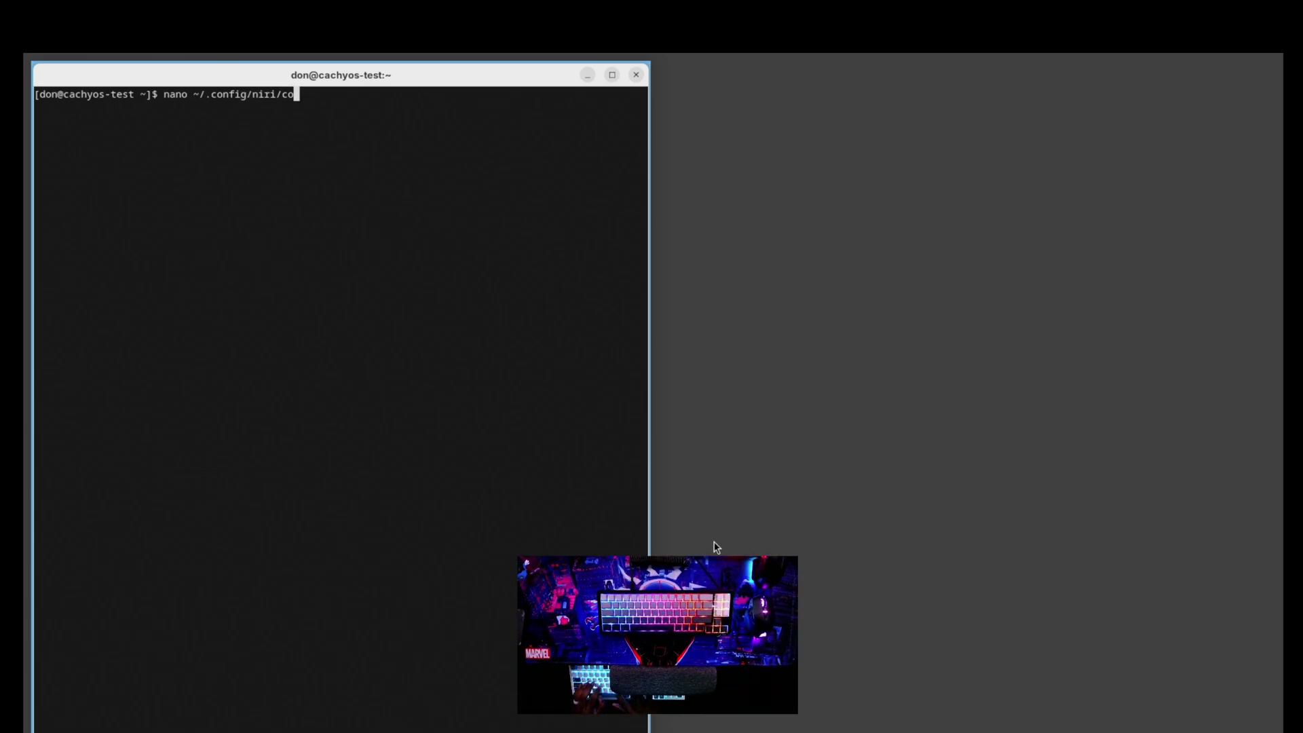
text(kdl)
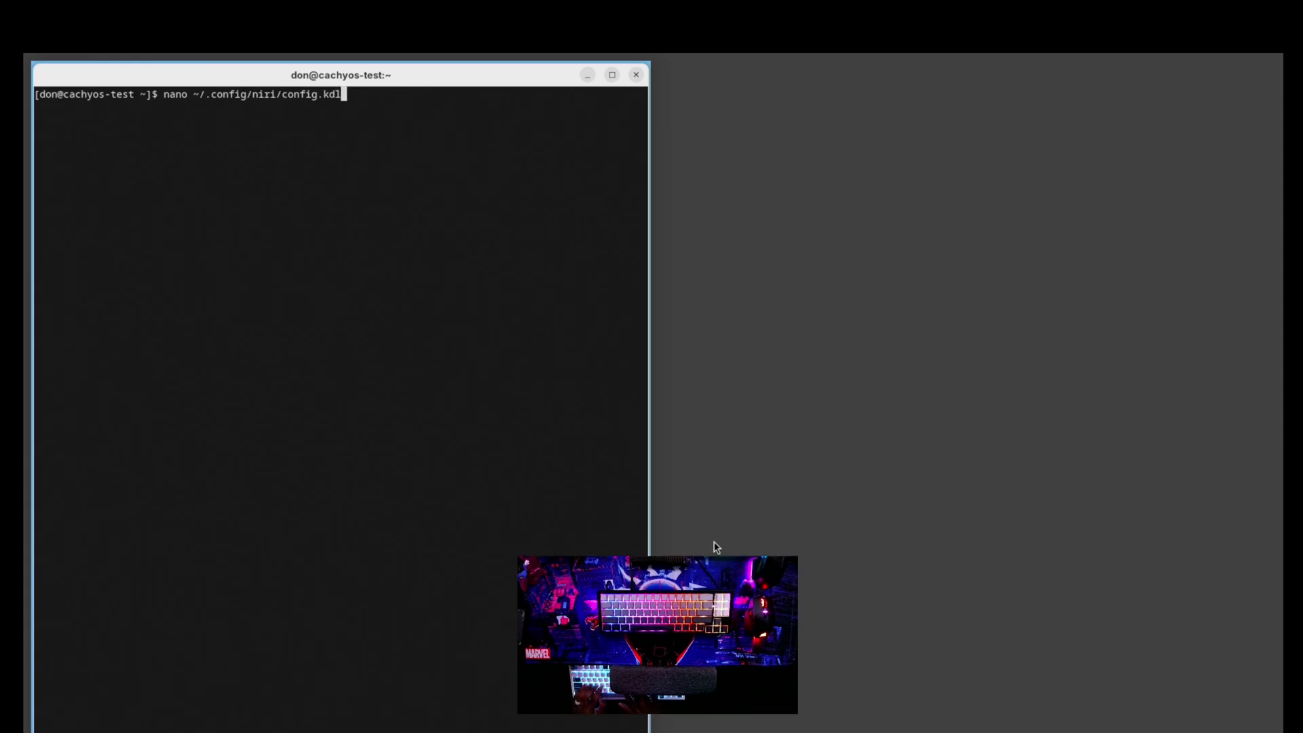
key(Return)
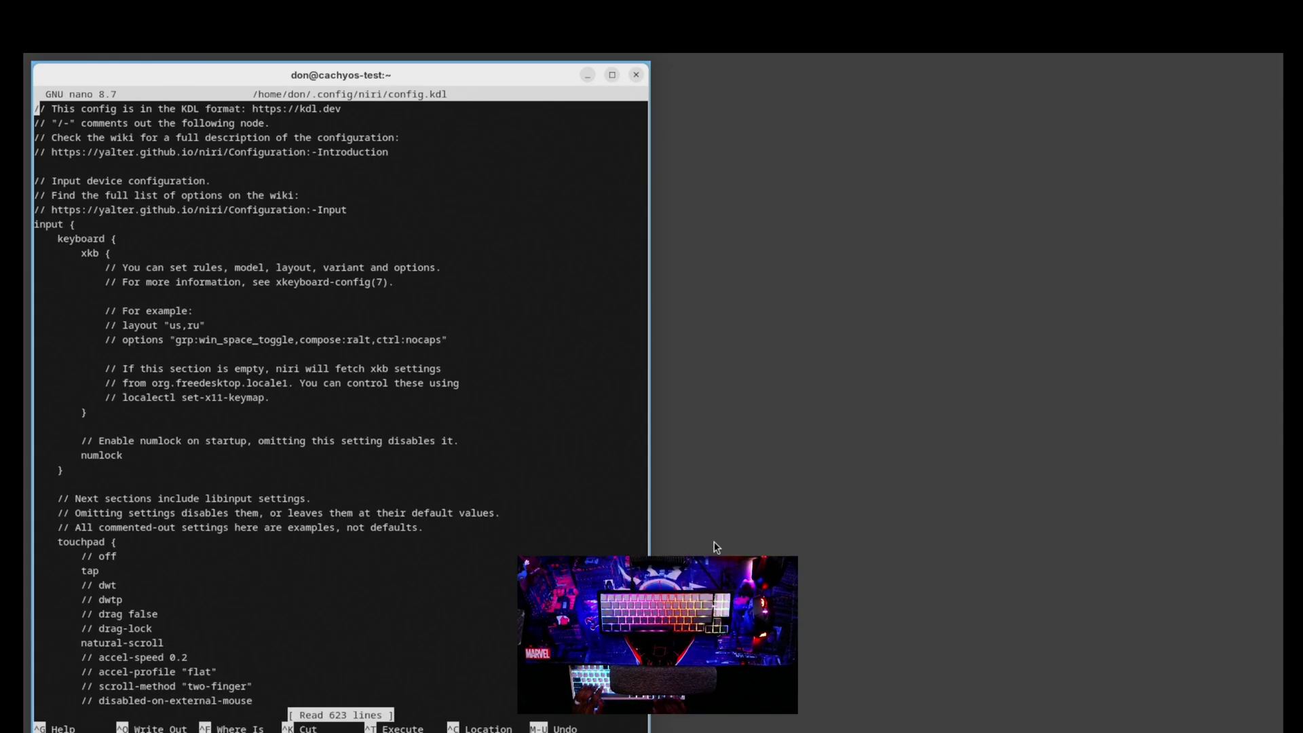
Replace the waybar startup command with spawn-at-startup "dms" "run".
key(Down)
key(Down)
key(Down)
key(Down)
key(Down)
key(Down)
key(Down)
key(Down)
key(Down)
key(Down)
key(Down)
key(Down)
key(Down)
key(Down)
key(Down)
key(Down)
key(Down)
key(Down)
key(Down)
key(Down)
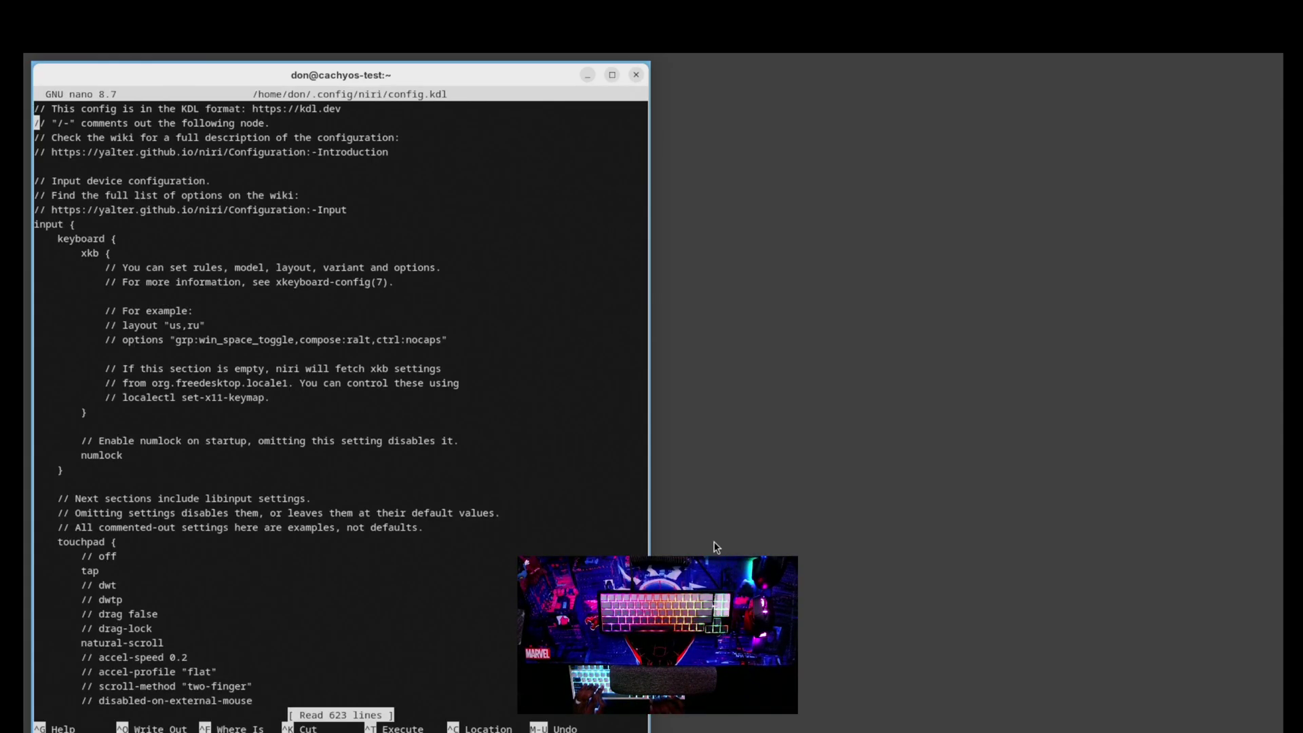
key(Down)
key(Down)
key(Down)
key(Down)
key(Down)
key(Down)
key(Down)
key(Down)
key(Down)
key(Down)
key(Down)
key(Down)
key(Down)
key(Down)
key(Down)
key(Down)
key(Down)
key(Down)
key(Down)
key(Down)
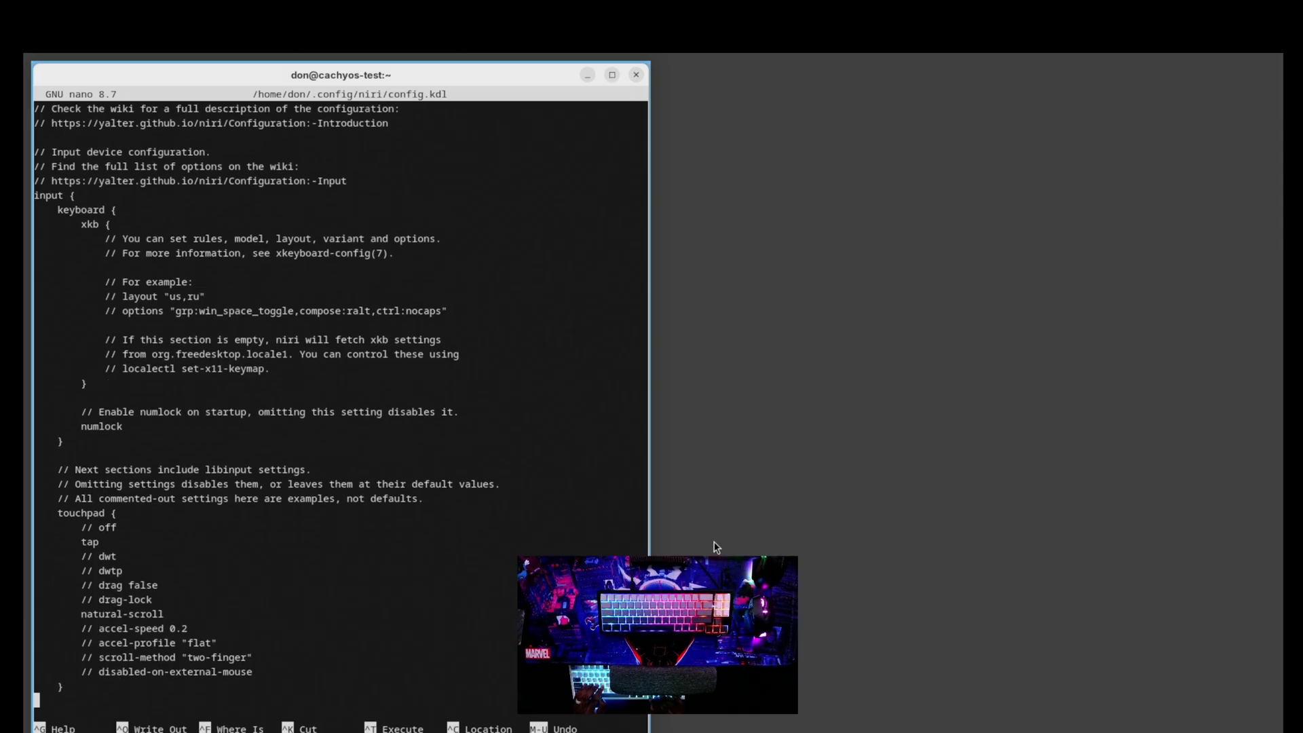
key(Down)
key(Down)
key(Down)
key(Down)
key(Down)
key(Down)
key(Down)
key(Down)
key(Down)
key(Down)
key(Down)
key(Down)
key(Down)
key(Down)
key(Down)
key(Down)
key(Down)
key(Down)
key(Down)
key(Down)
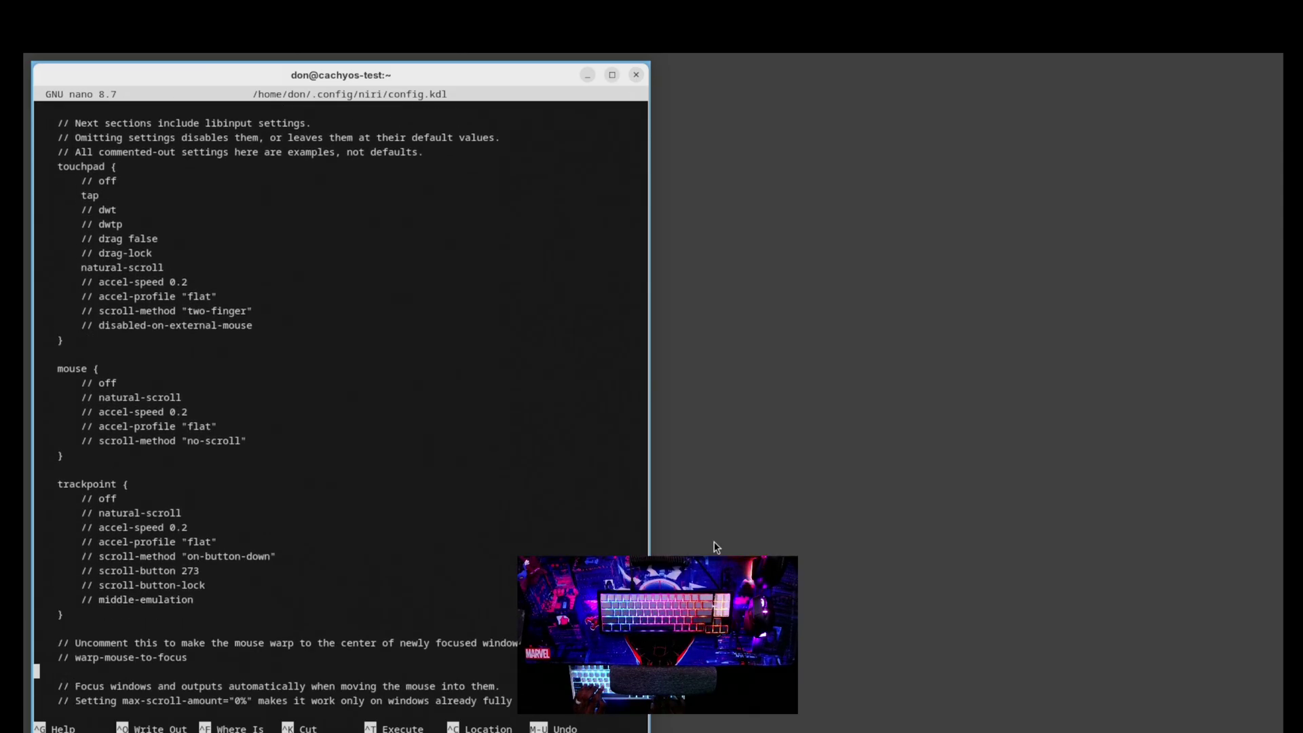
key(Down)
key(Down)
key(Down)
key(Down)
key(Down)
key(Down)
key(Down)
key(Down)
key(Down)
key(Down)
key(Down)
key(Down)
key(Down)
key(Down)
key(Down)
key(Down)
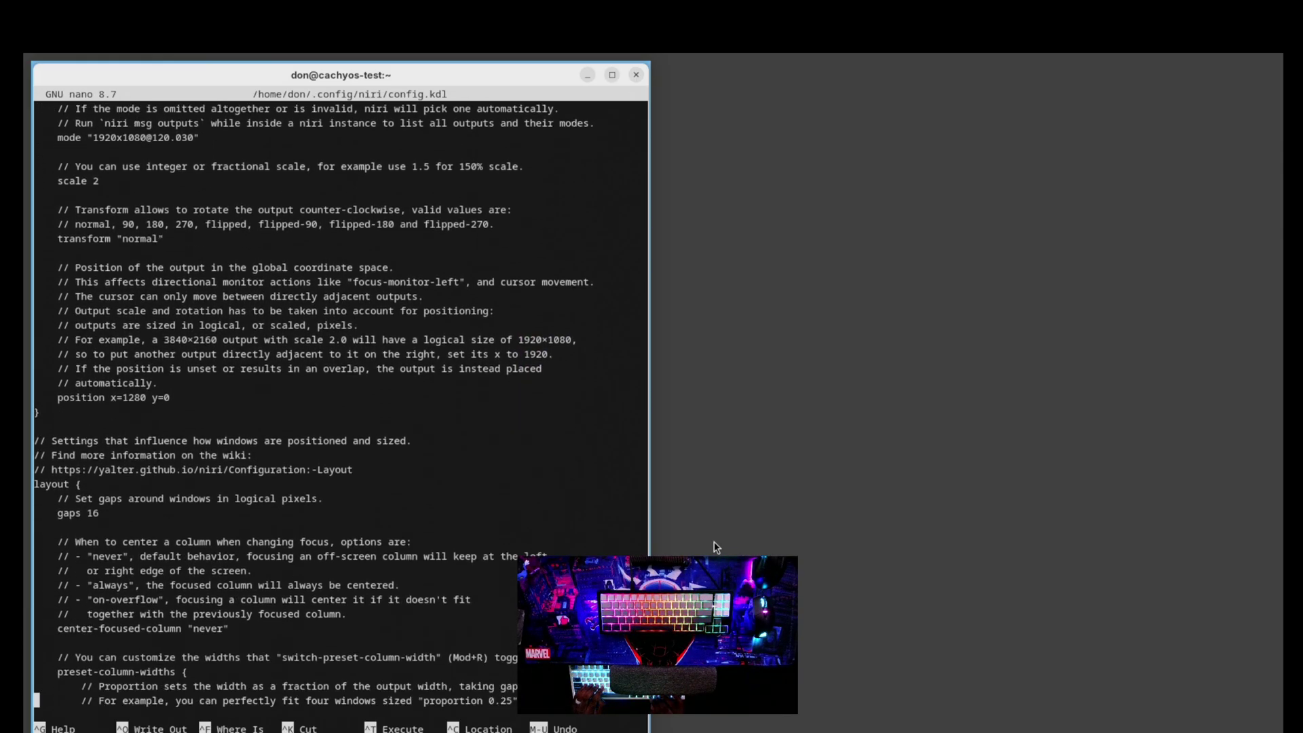
key(Page_Down)
key(Page_Down)
key(Page_Down)
key(Up)
key(Up)
key(Up)
key(Up)
key(Up)
key(Up)
key(Up)
key(Up)
key(Up)
key(Up)
key(Up)
key(Up)
key(Up)
key(Up)
key(Up)
key(Up)
key(Up)
key(Up)
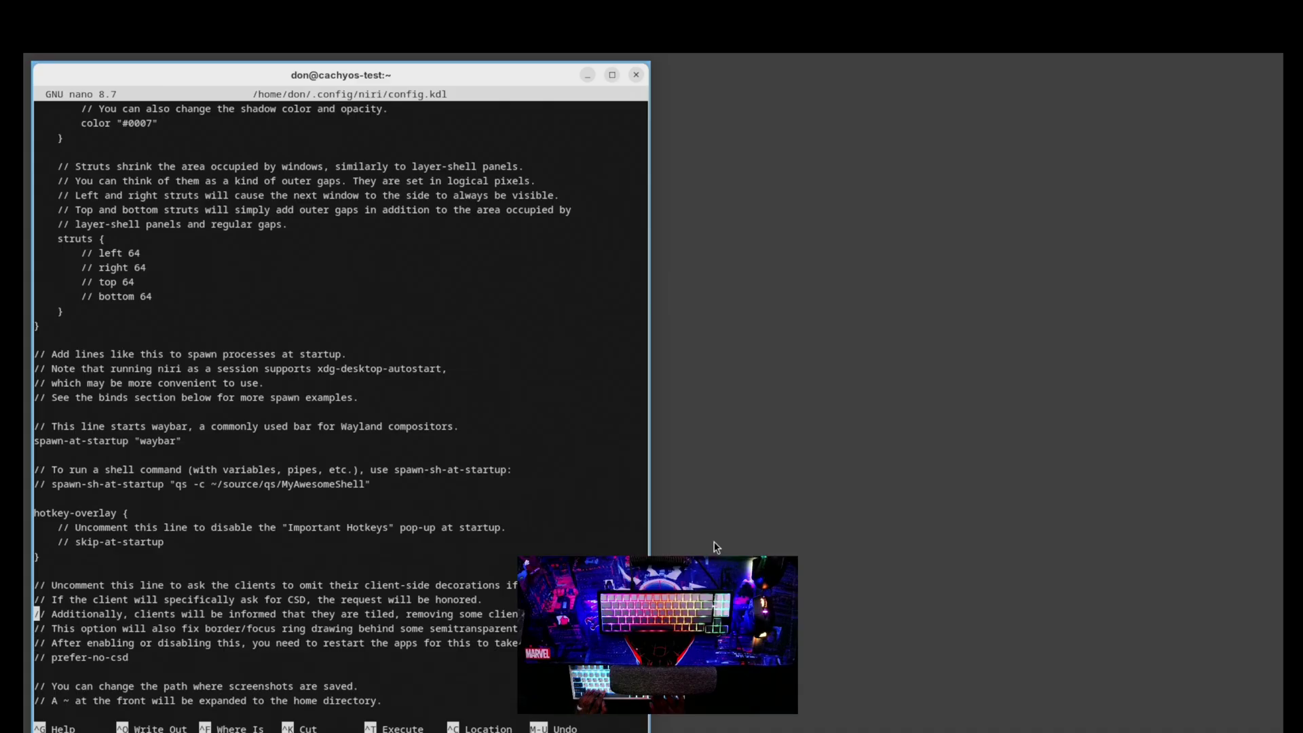
key(Right)
key(Right)
key(Right)
key(Right)
key(Right)
key(Right)
key(Right)
key(Right)
key(Right)
key(Right)
key(Right)
key(Right)
key(Right)
key(Right)
key(Right)
key(Right)
key(Right)
key(Right)
key(Right)
key(Right)
key(Right)
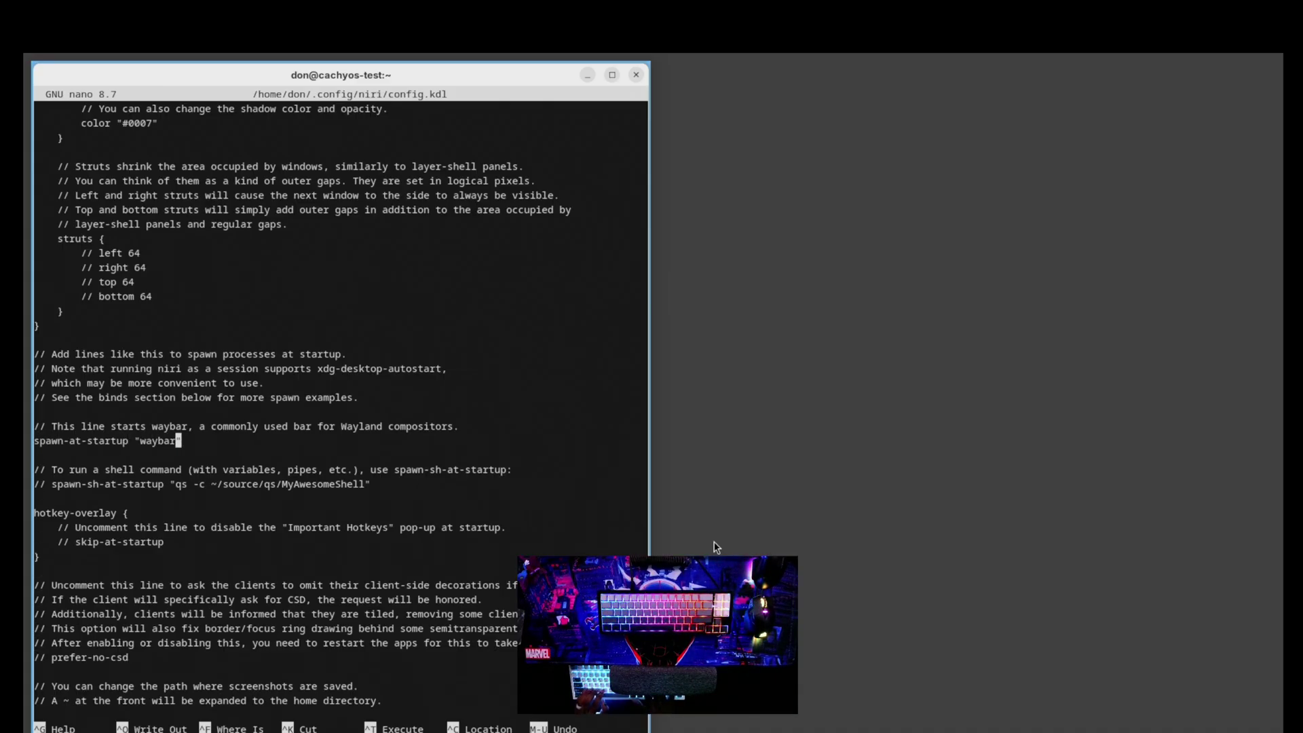
key(BackSpace)
key(BackSpace)
key(BackSpace)
key(BackSpace)
key(BackSpace)
key(BackSpace)
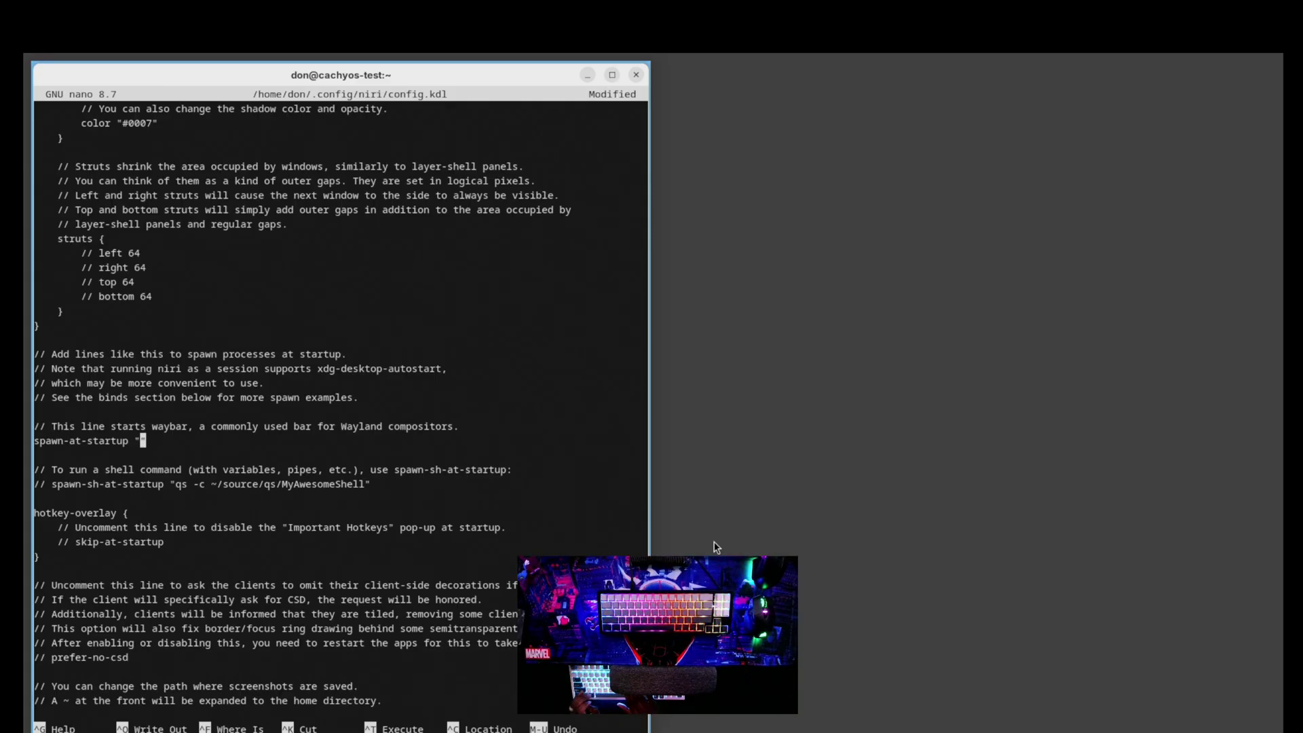
text(dms)
key(Right)
text("run")
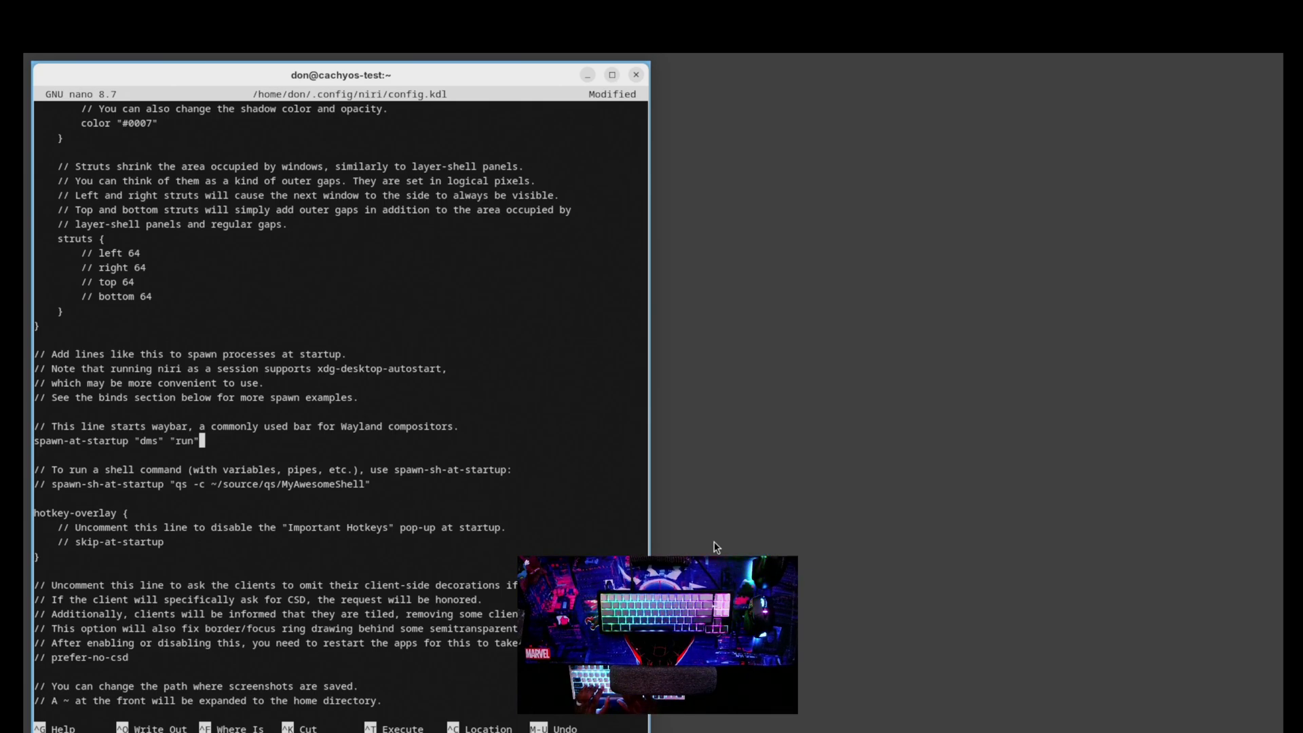
Uncomment the skip-at-startup line for the hotkeys pop-up.
key(Down)
key(Down)
key(Down)
key(Down)
key(Down)
key(Down)
key(Down)
key(Left)
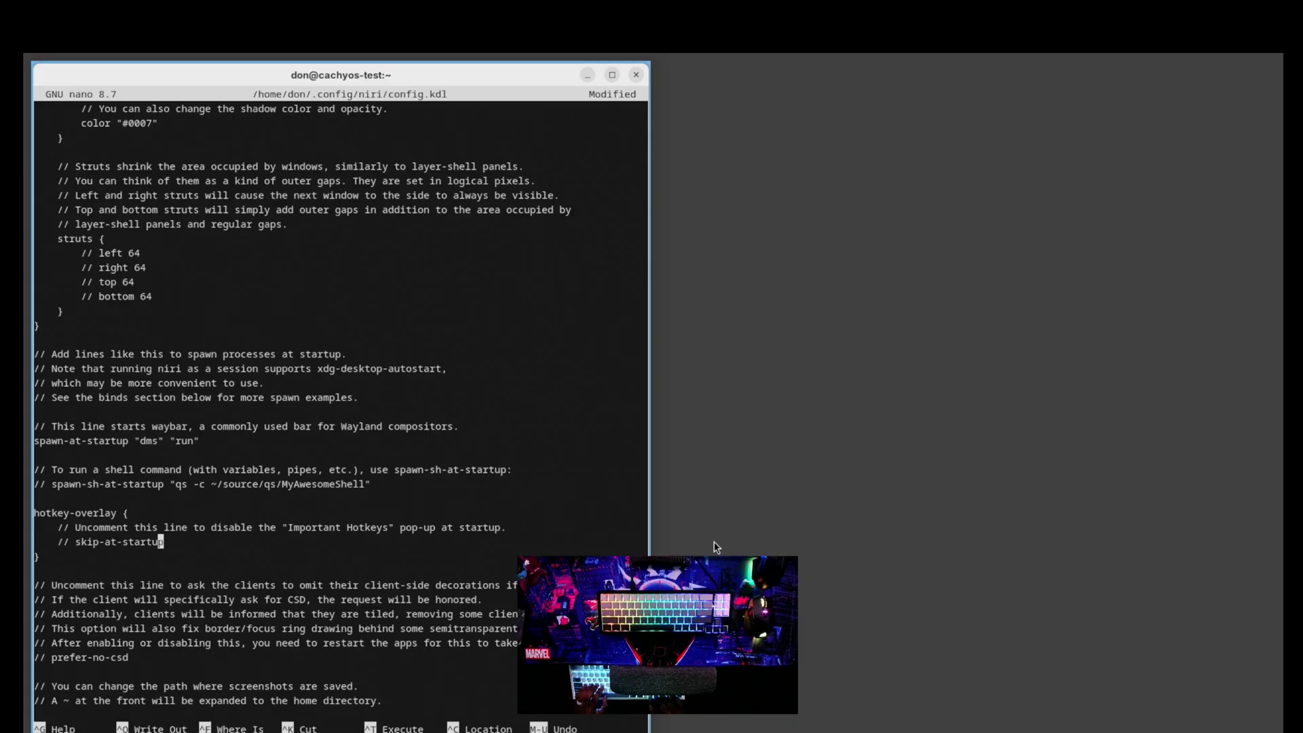
key(Left)
key(Left)
key(Left)
key(Left)
key(Left)
key(Left)
key(Left)
key(Left)
key(Left)
key(Left)
key(Left)
key(Left)
key(Left)
key(Left)
key(BackSpace)
key(BackSpace)
key(BackSpace)
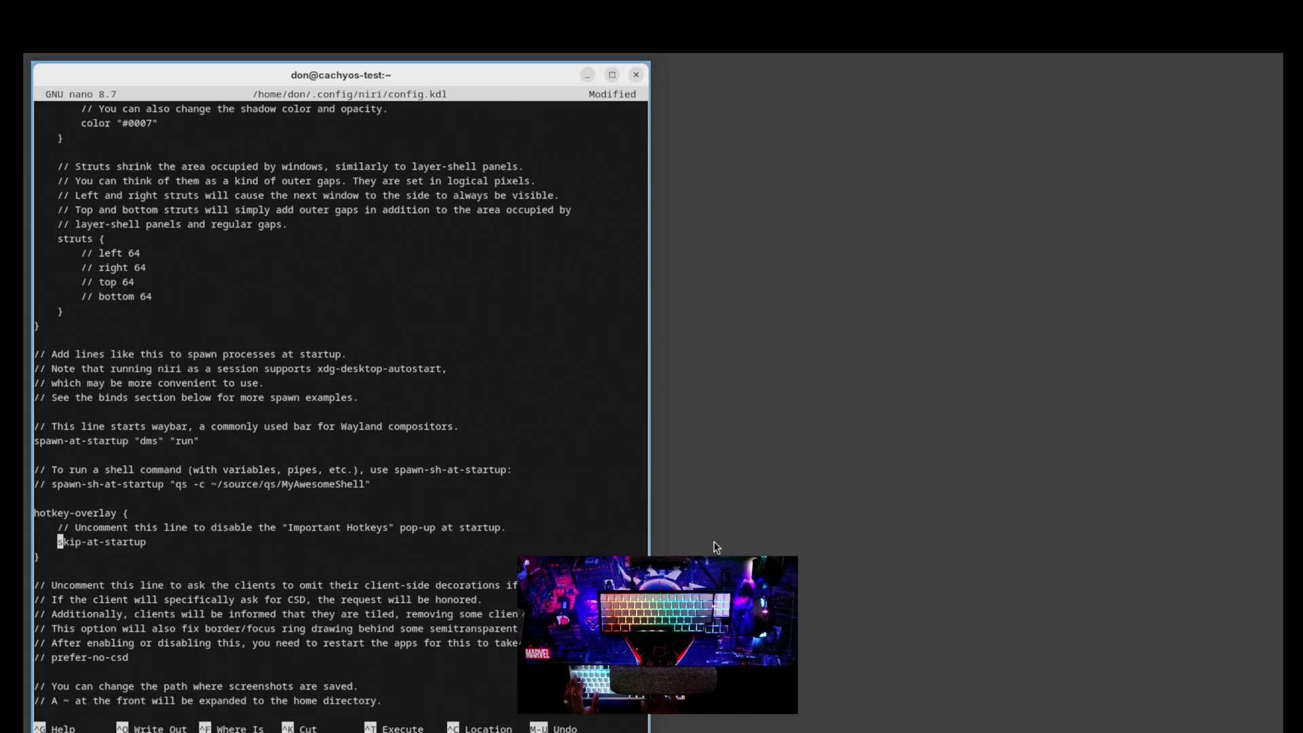
Save config.kdl, exit nano, clear the terminal, and type dms run.
key(ctrl+x)
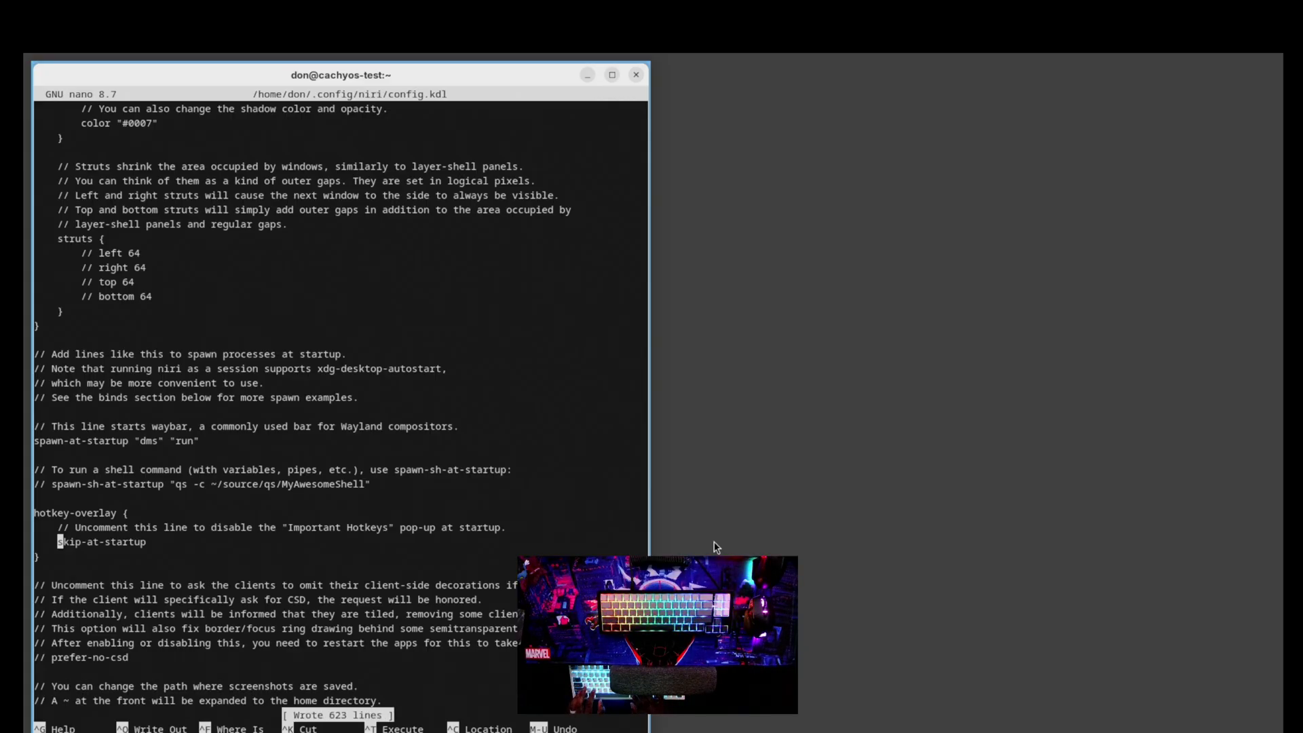
key(y)
key(Return)
key(ctrl+l)
text(dms)
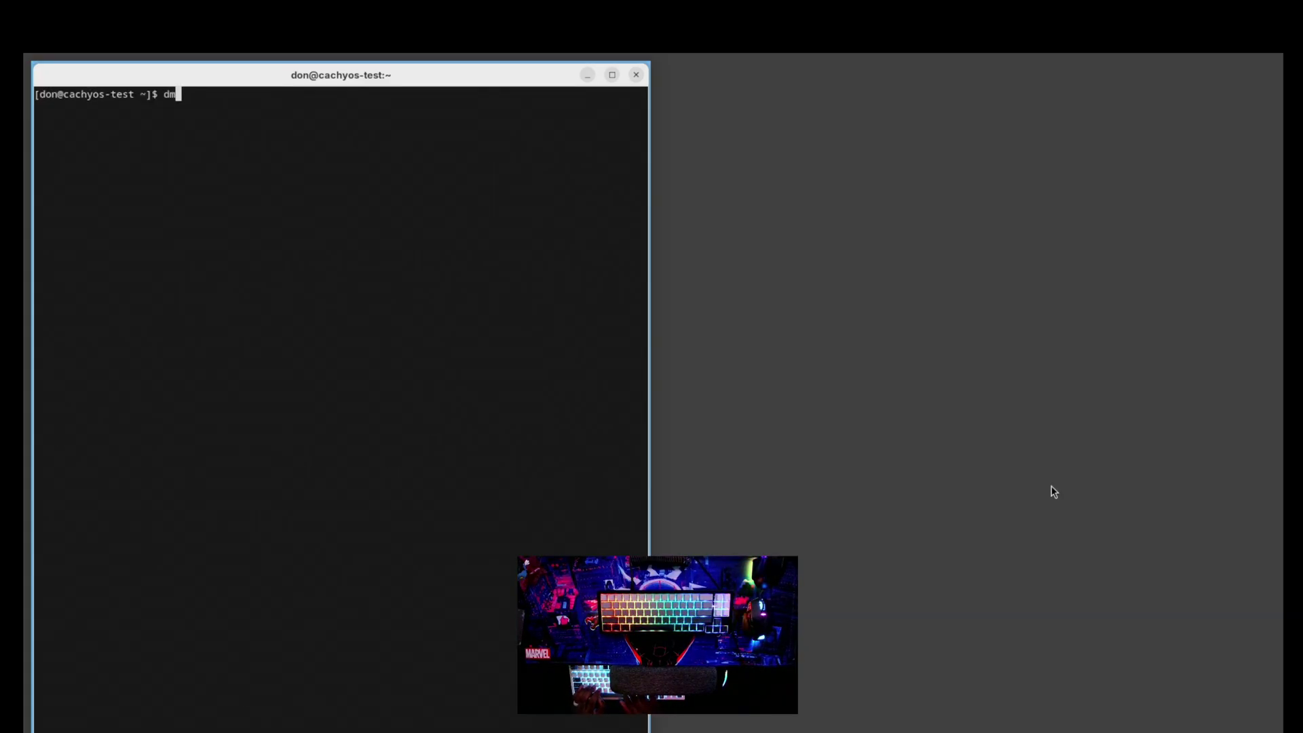
text( run)
Launch DankMaterialShell with dms run and click Get Started to view the System Check.
key(Return)
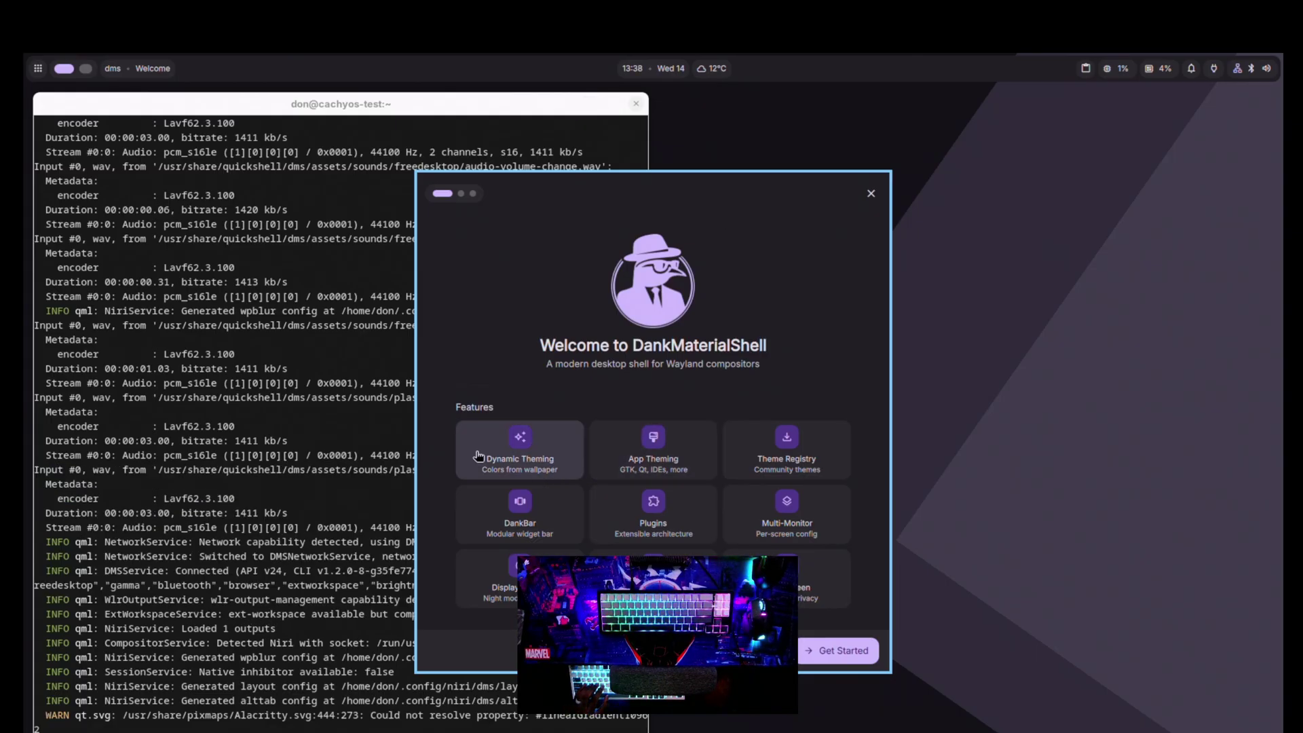
click(842, 650)
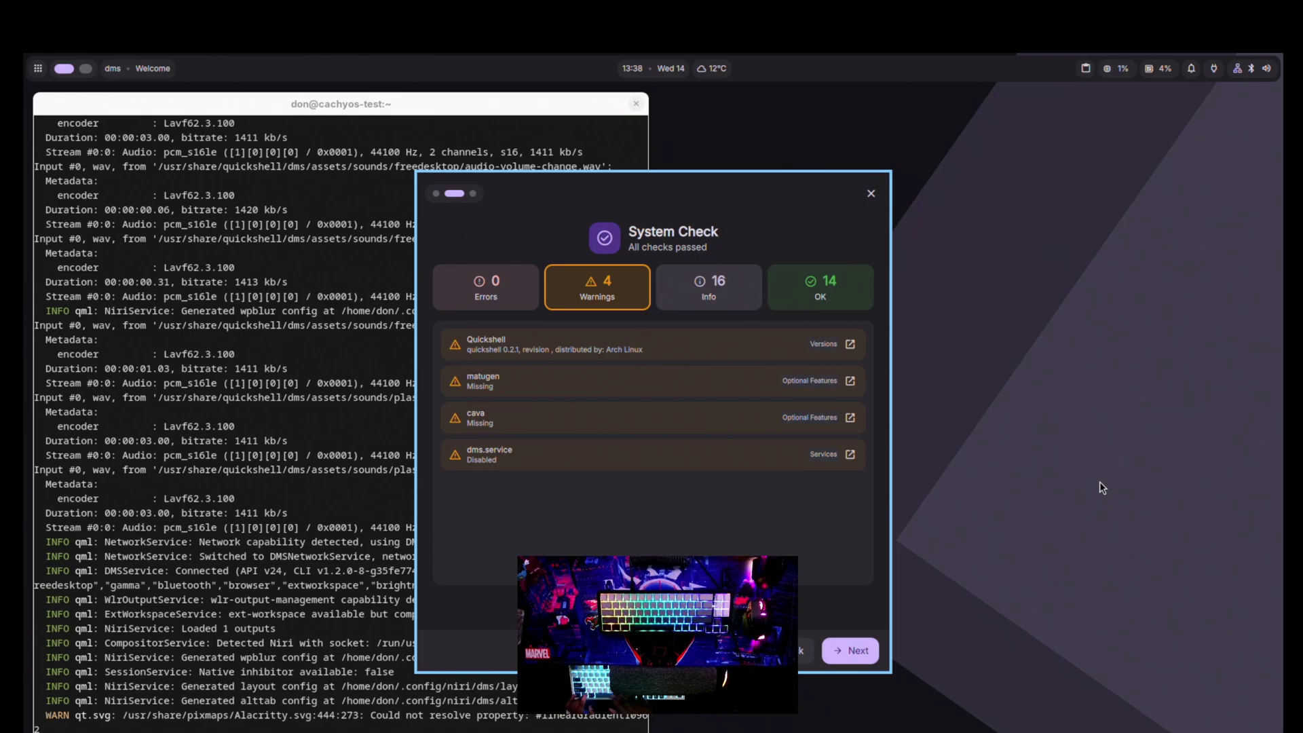
Install quickshell-git in a second terminal, answering n at the prompt, then re-run the system check.
key(super+t)
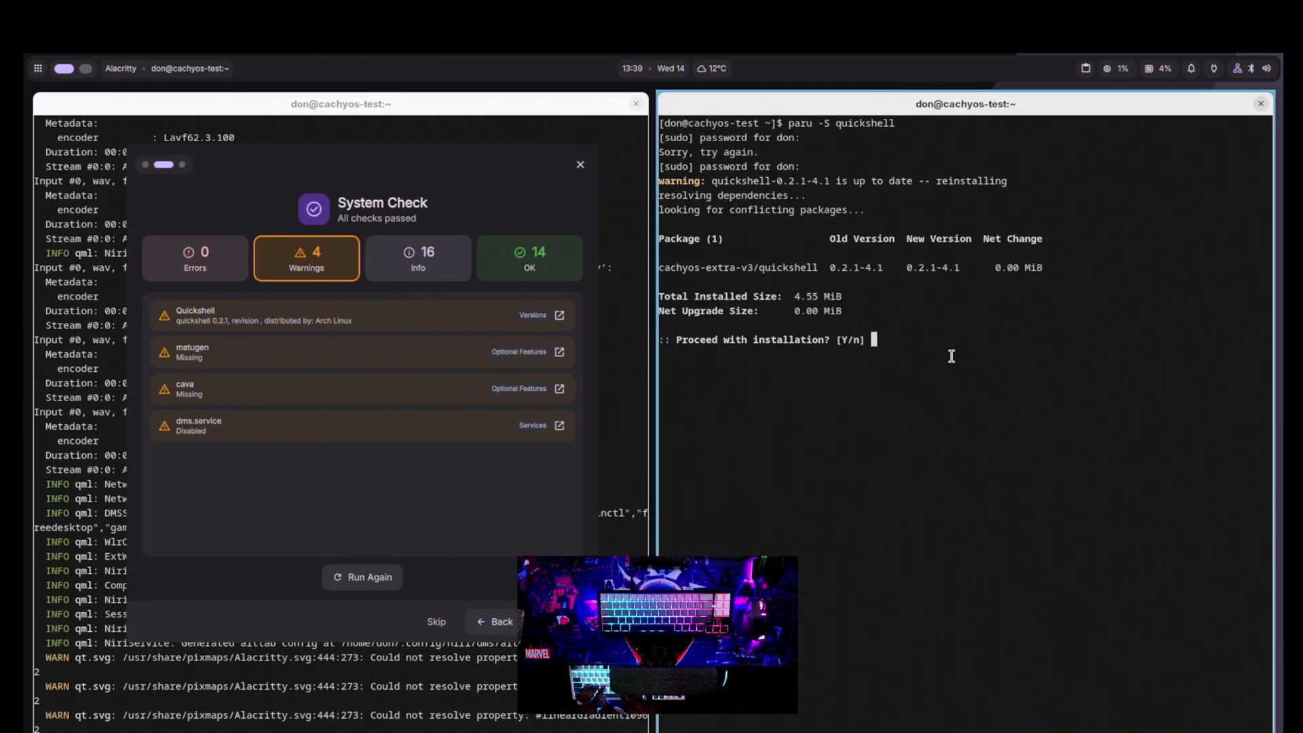
text(n)
key(Return)
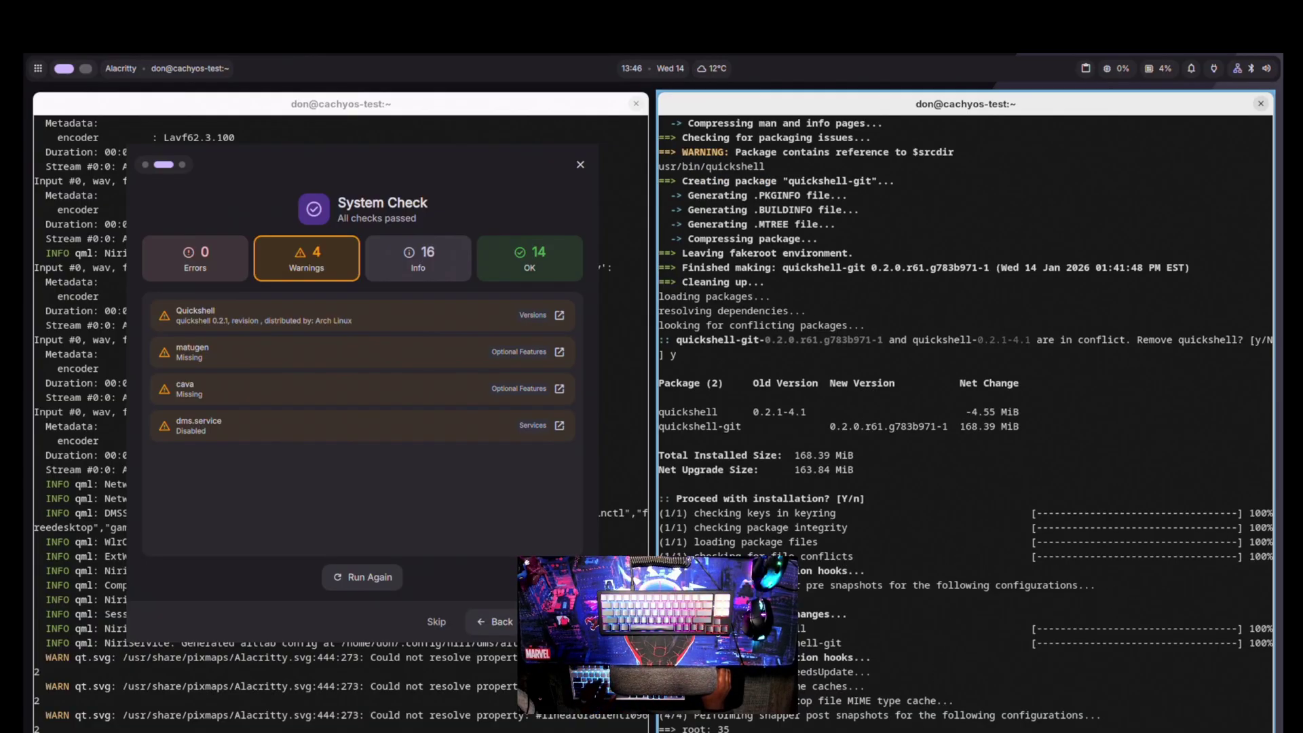
click(378, 578)
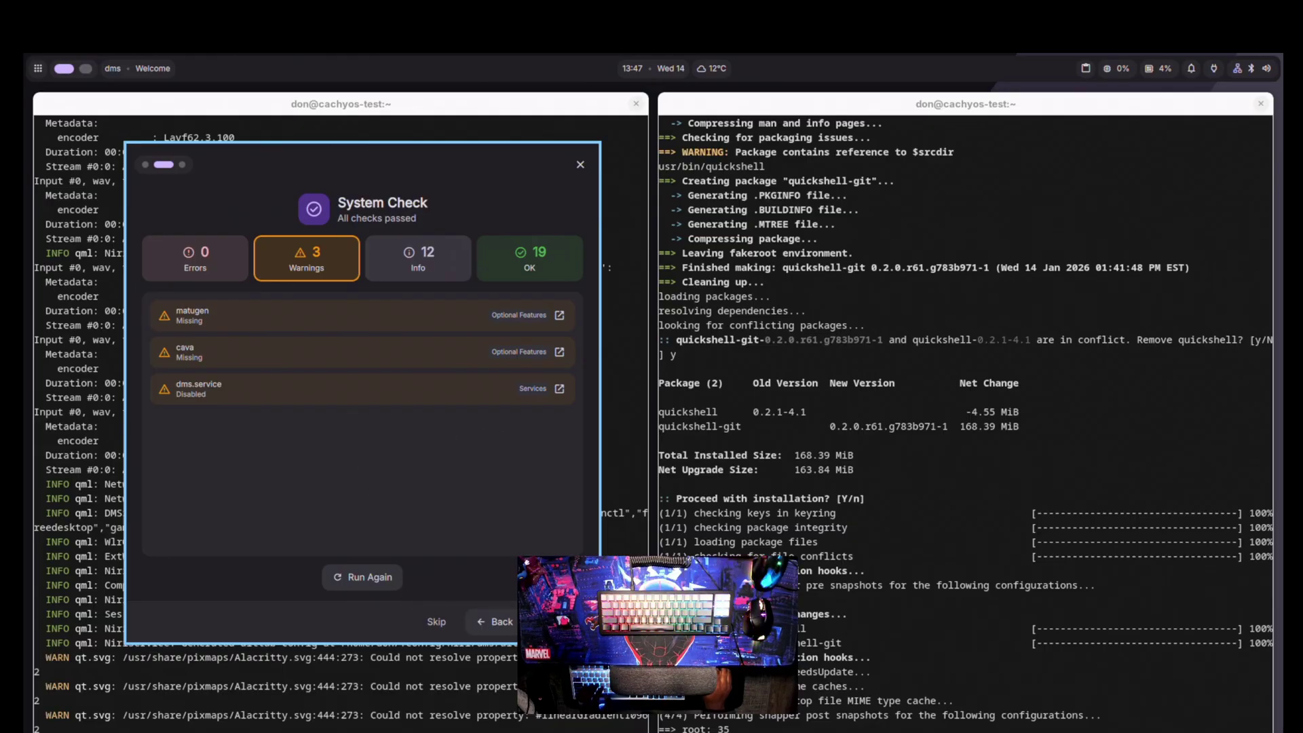
Advance to the final page, dismiss the Configure Keybinds app picker, and close the welcome window.
click(547, 621)
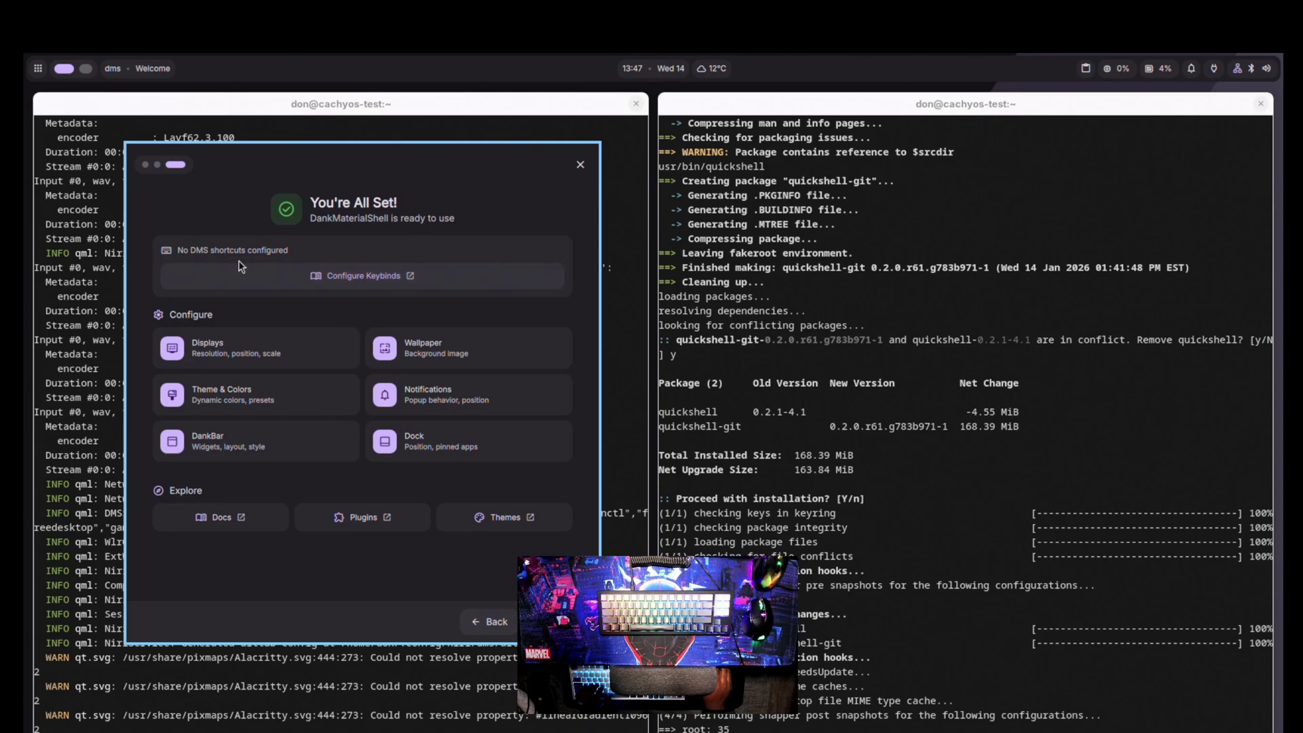
click(358, 284)
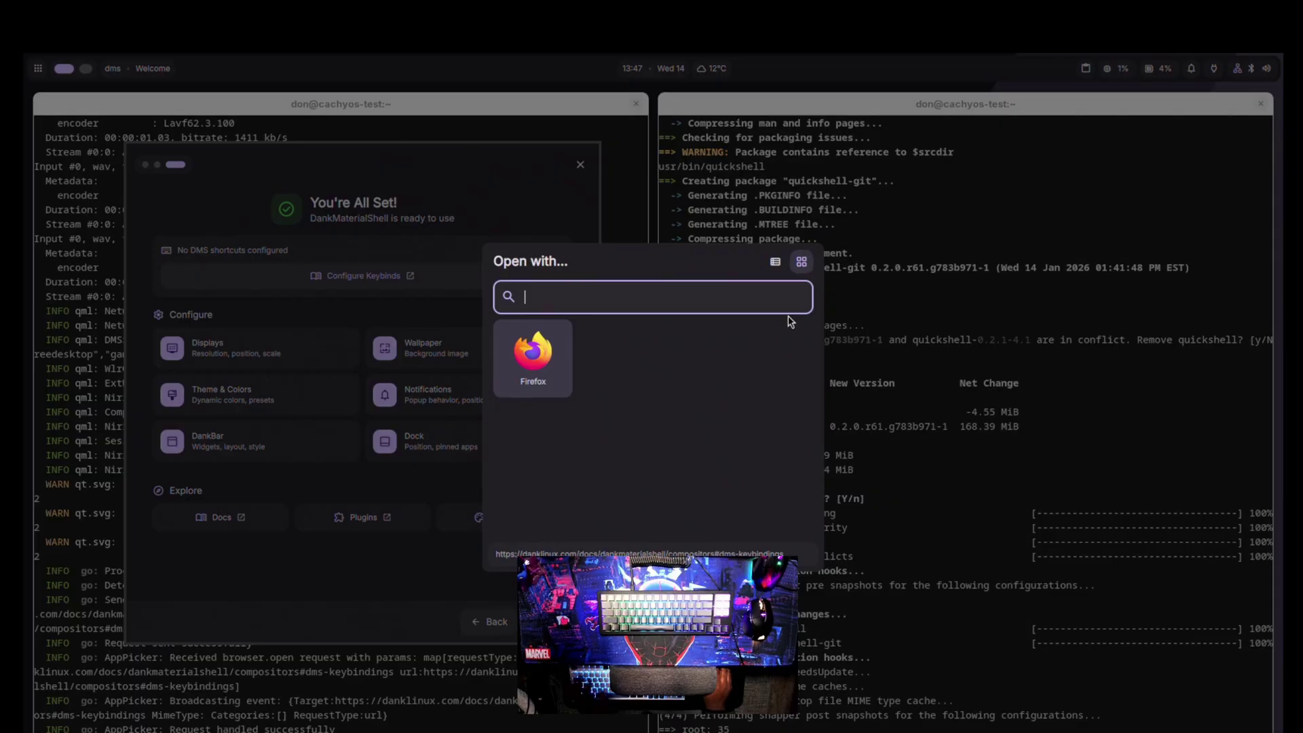
key(Escape)
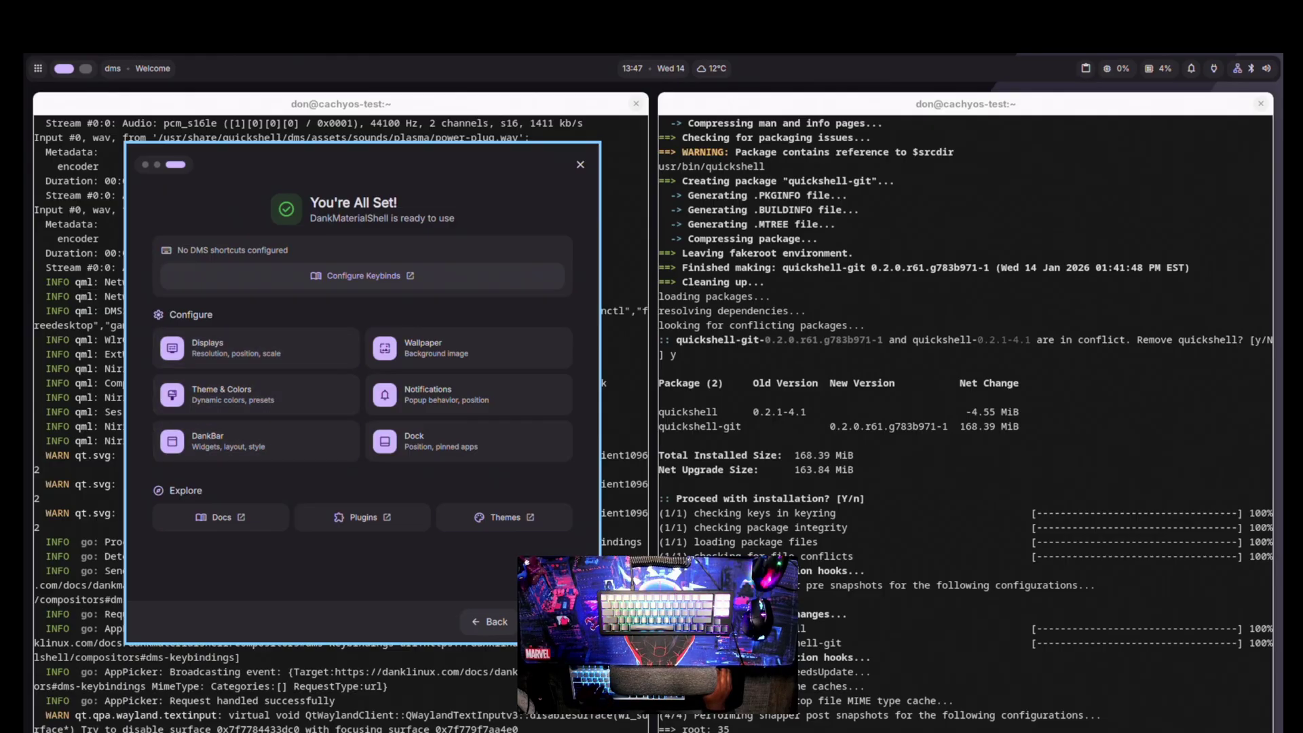
key(Escape)
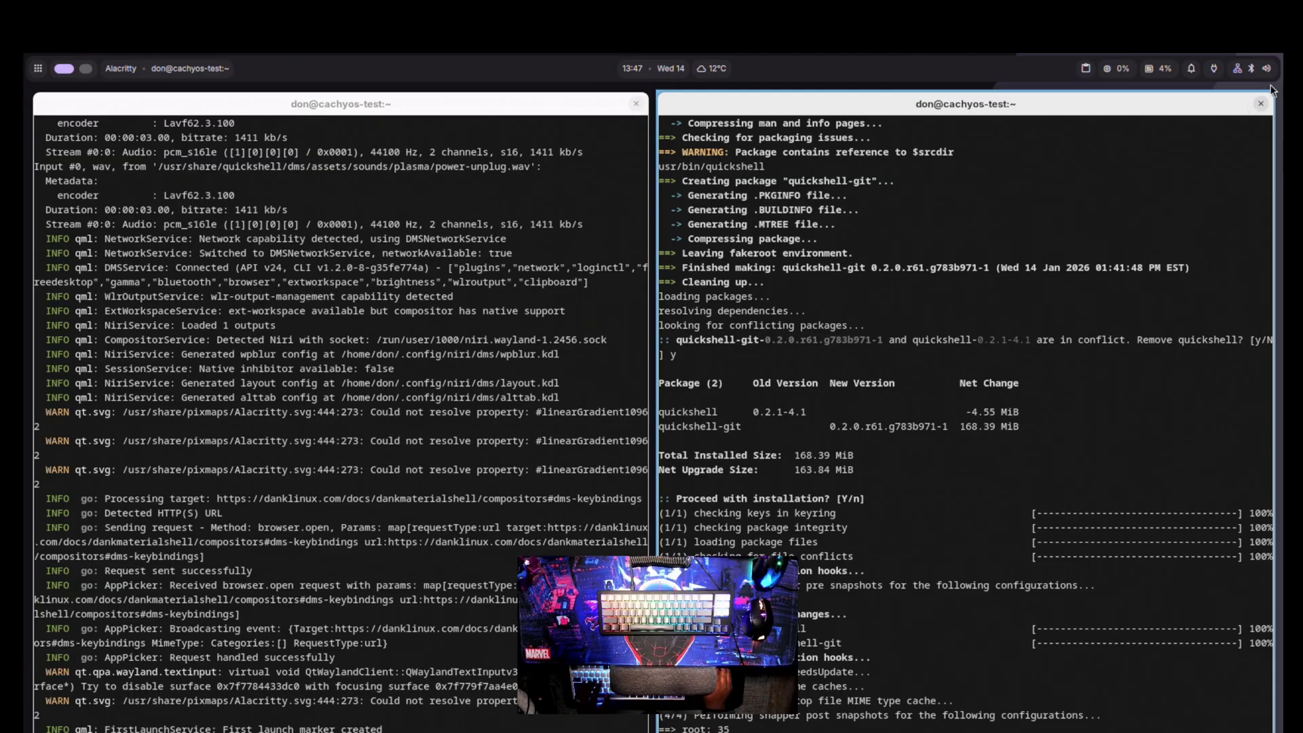
Log out from the control center's power menu, then log back into Niri with the account password.
click(1252, 68)
click(1202, 118)
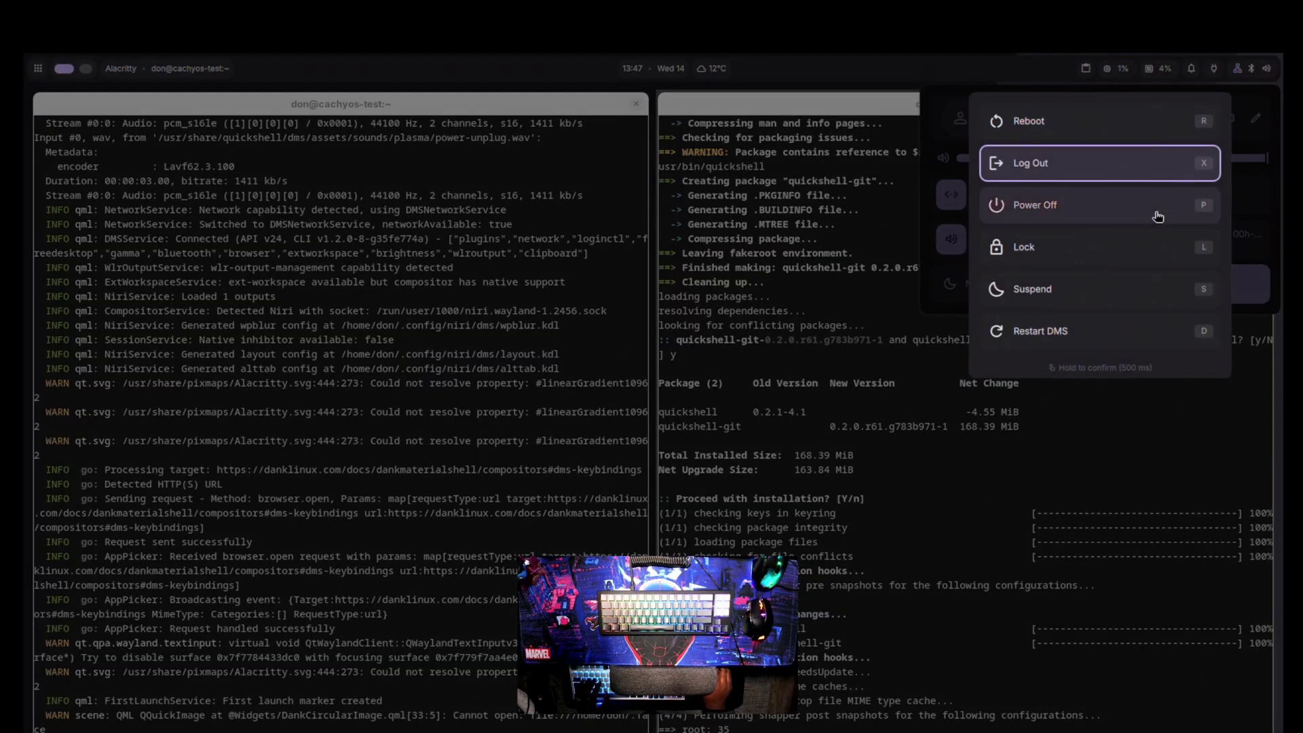
drag(1124, 181, 1124, 180)
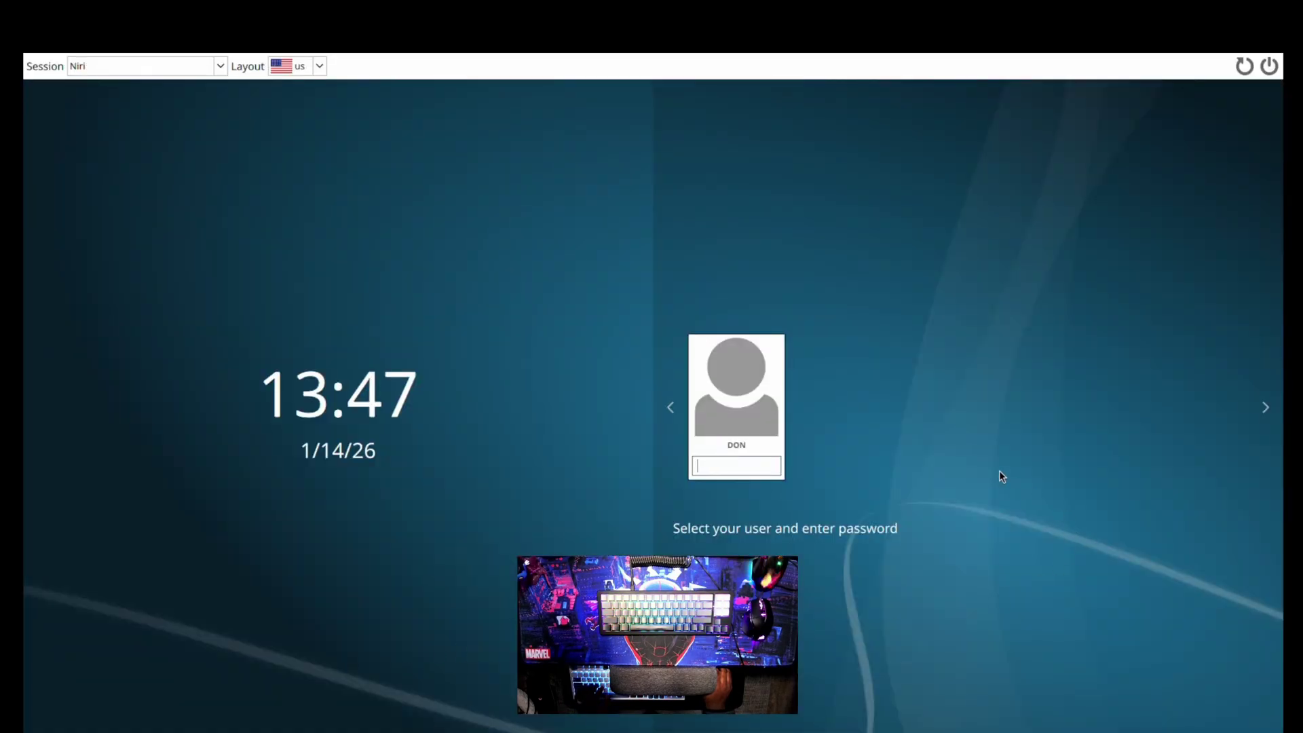
text(******)
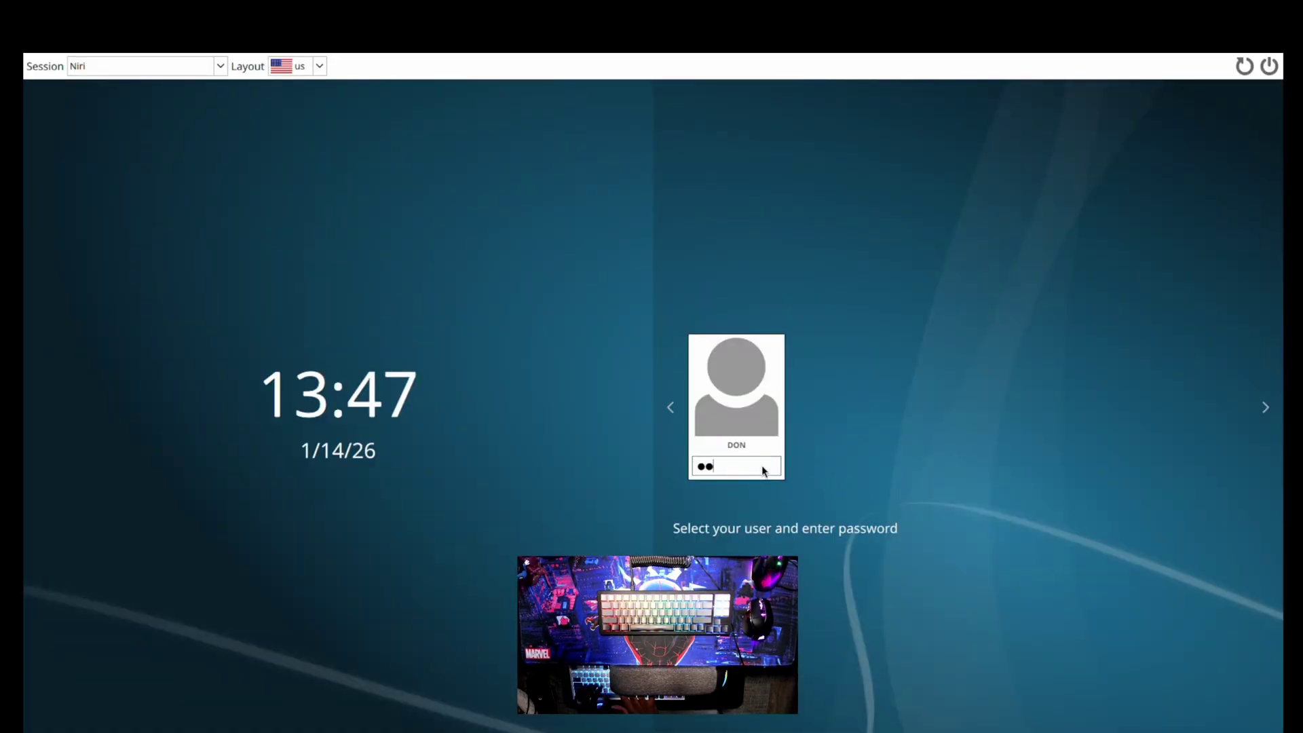
key(Return)
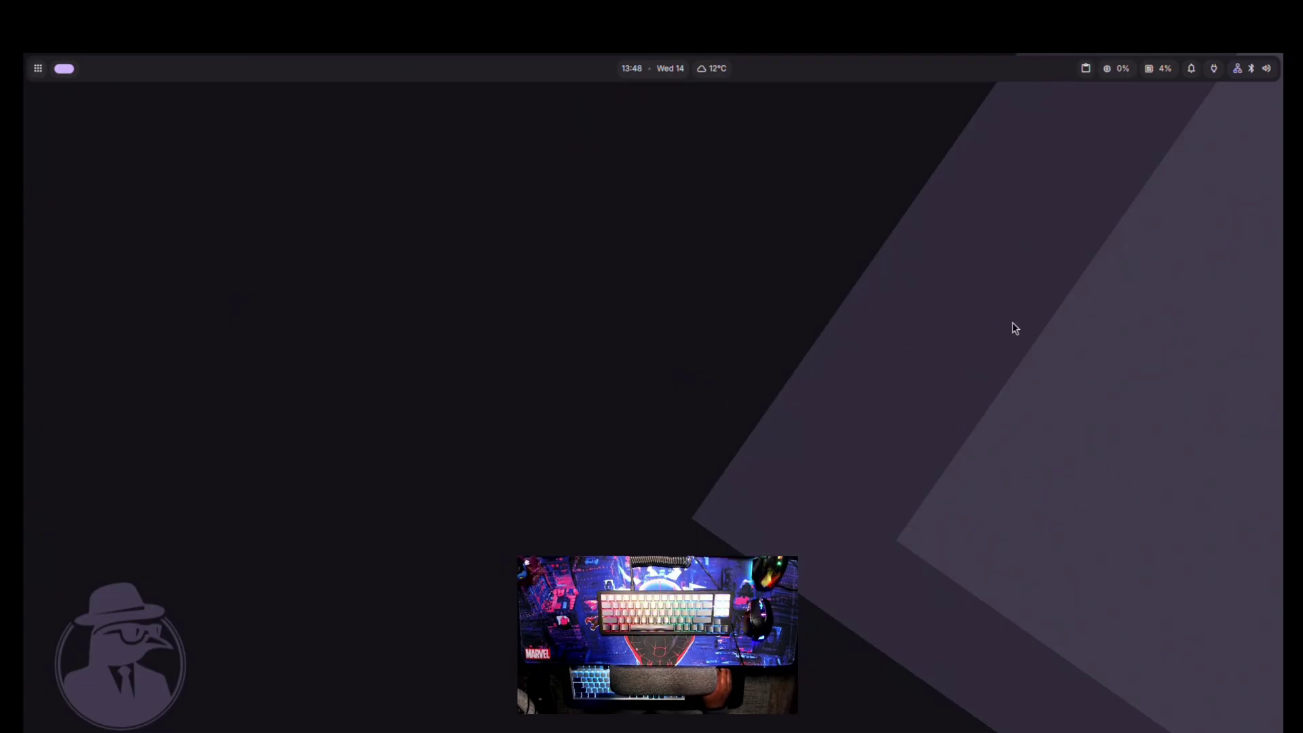
In a new Alacritty window, install kitty with sudo pacman -S kitty, then clear the terminal.
key(super+t)
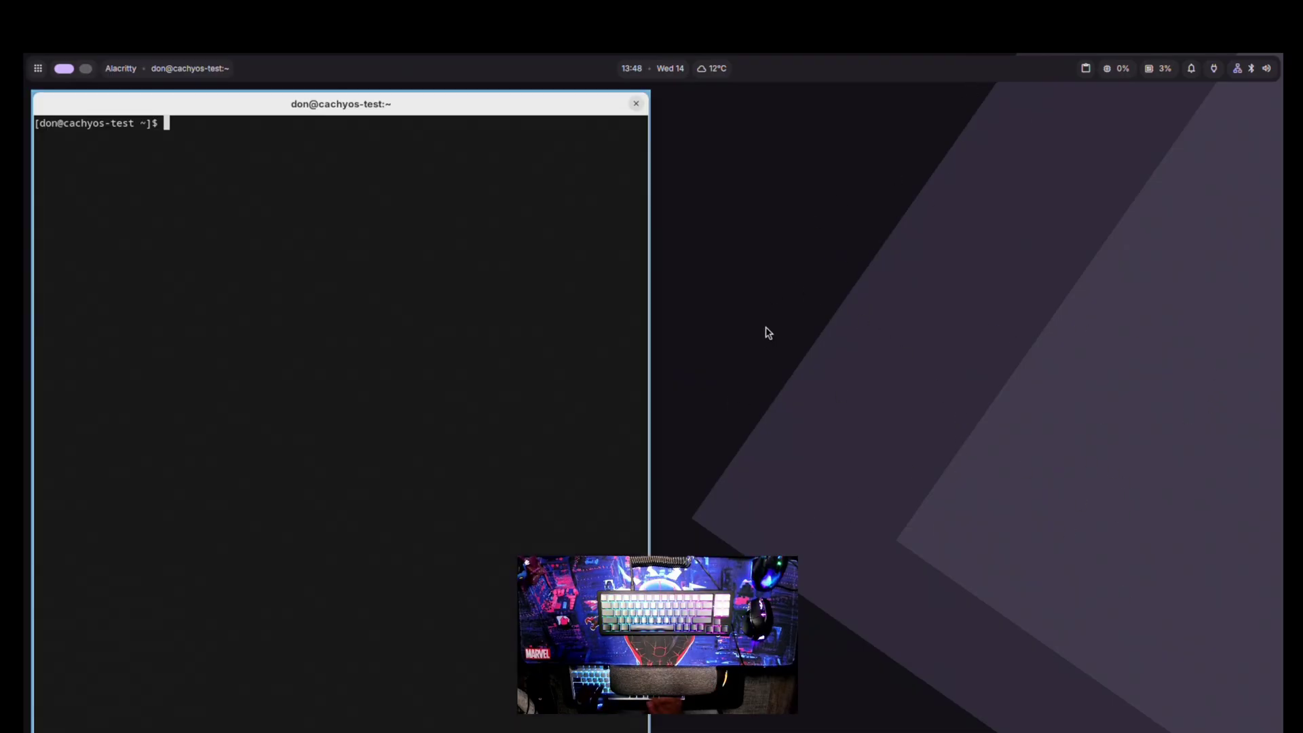
text(sudo)
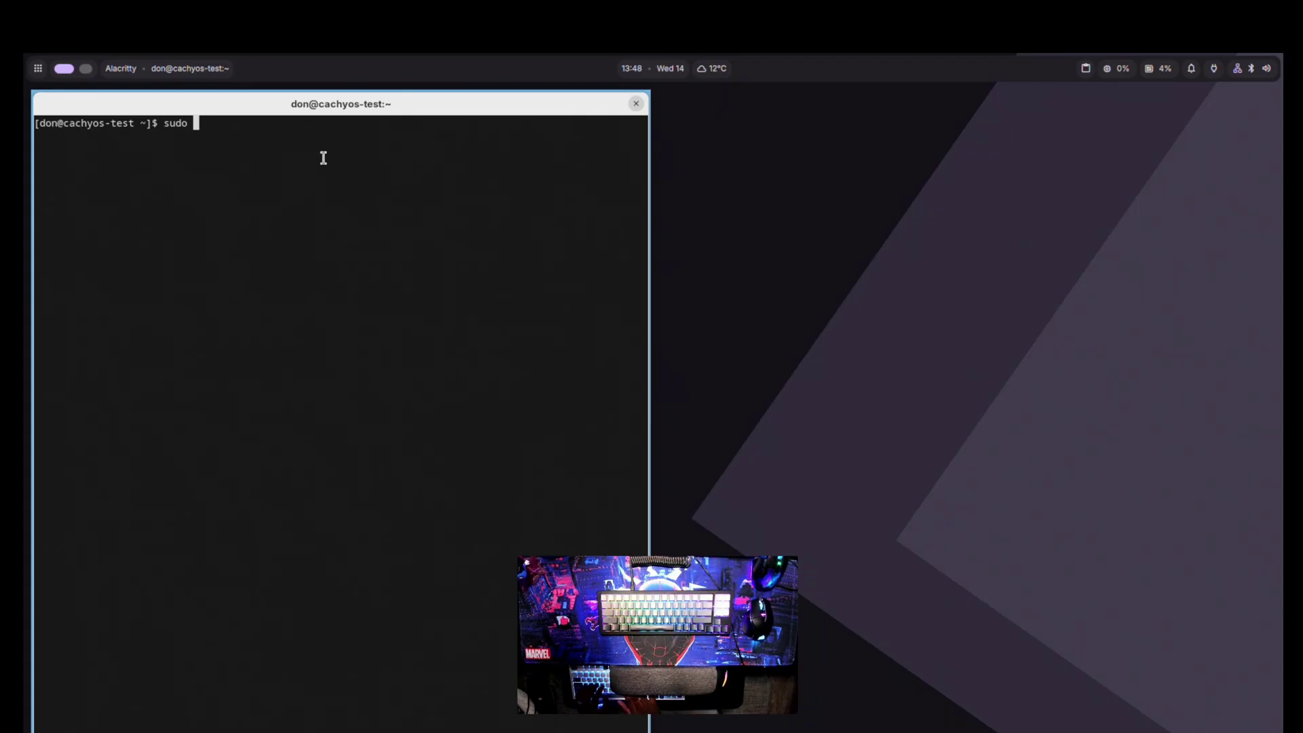
text(pacman -)
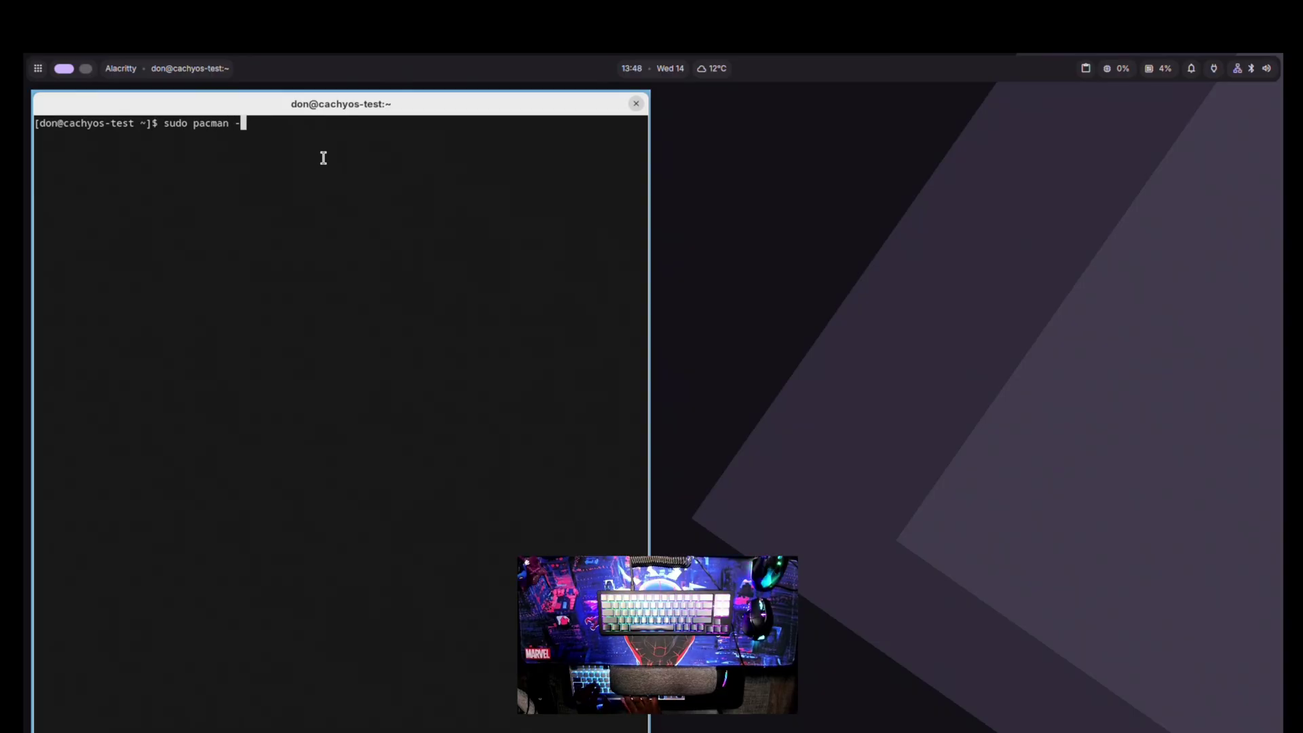
text(S kitty)
key(Return)
key(Return)
key(Return)
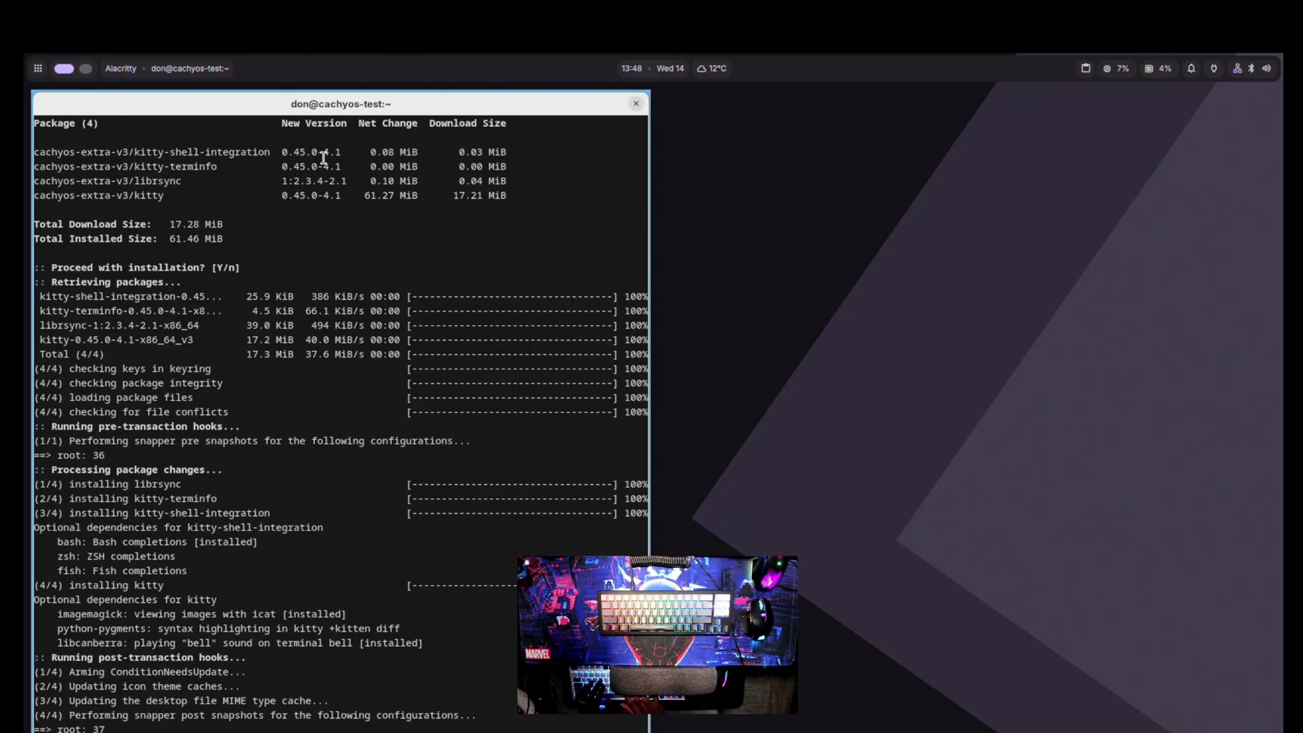
text(clera)
key(Return)
key(super+q)
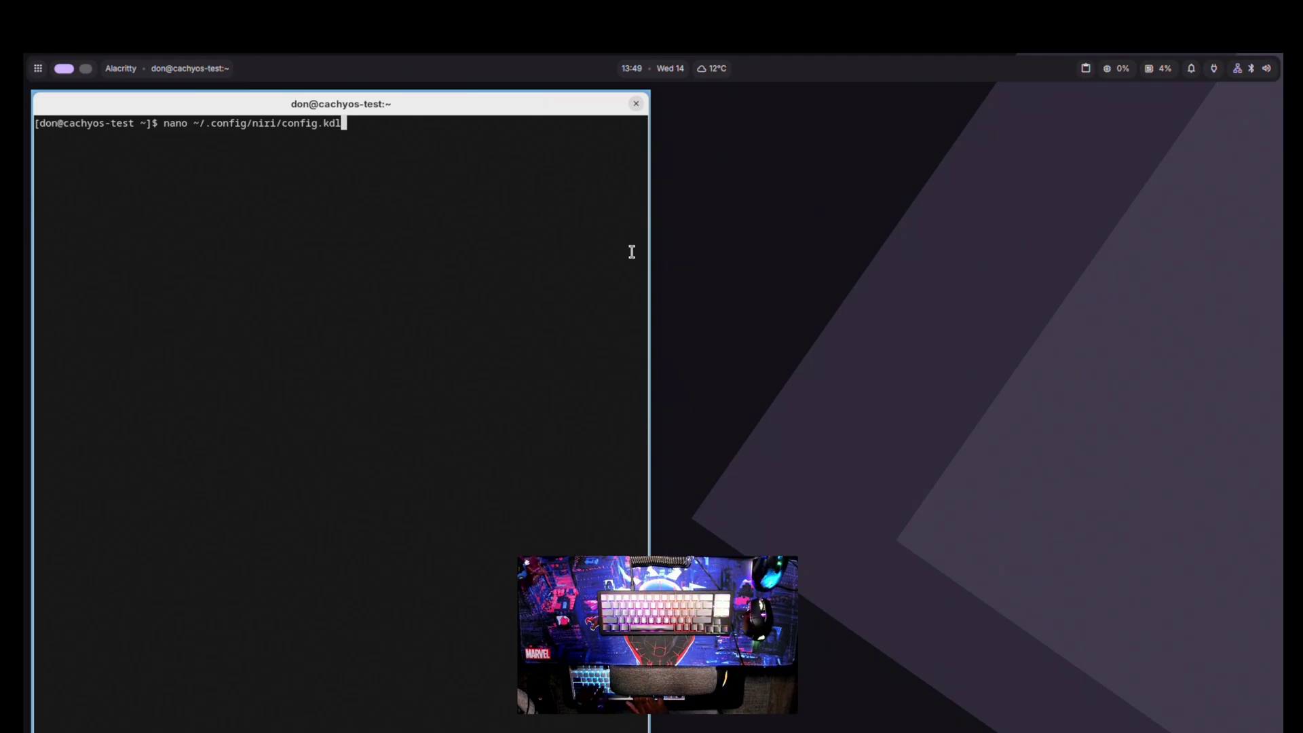
Open config.kdl in nano and change the Mod+T spawn command from alacritty to kitty.
key(Return)
key(Down)
key(Down)
key(Down)
key(Down)
key(Down)
key(Down)
key(Down)
key(Down)
key(Down)
key(Down)
key(Down)
key(Down)
key(Down)
key(Down)
key(Down)
key(Down)
key(Down)
key(Down)
key(Down)
key(Down)
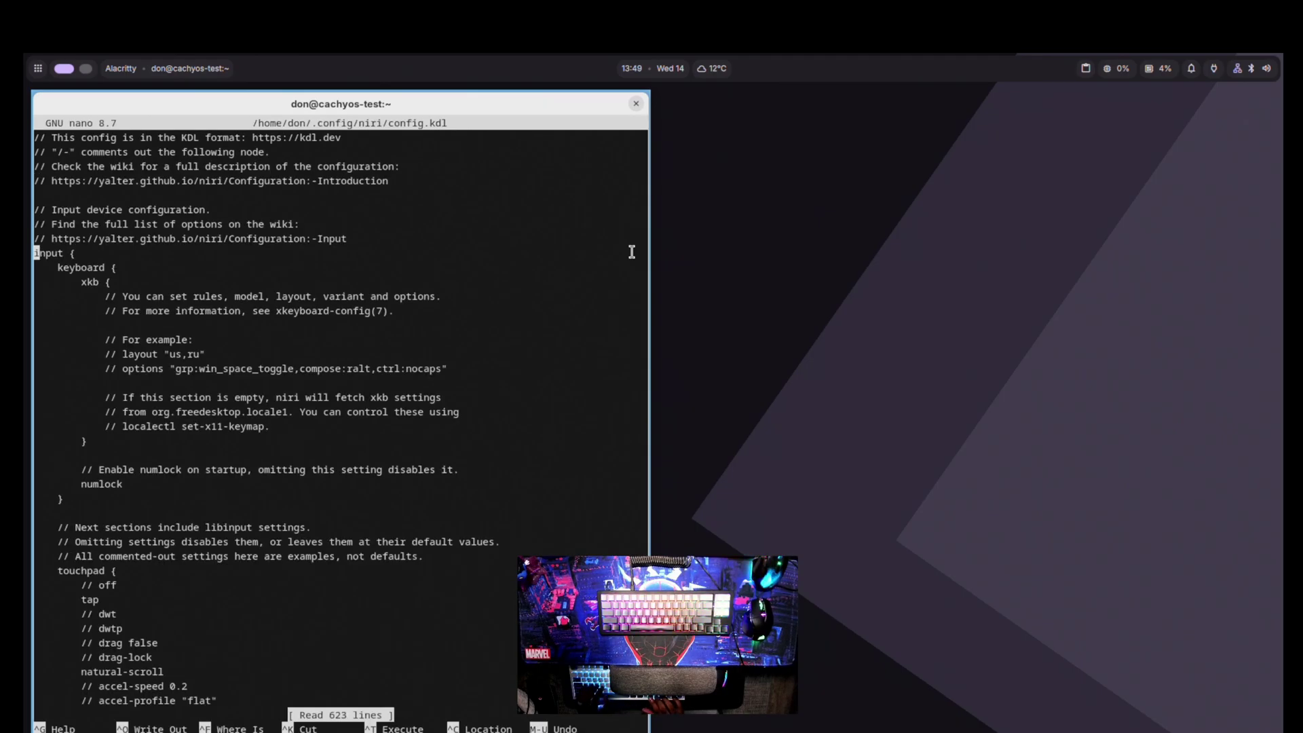
key(Down)
key(Down)
key(Down)
key(Down)
key(Down)
key(Down)
key(Down)
key(Down)
key(Down)
key(Down)
key(Down)
key(Down)
key(Down)
key(Down)
key(Down)
key(Down)
key(Down)
key(Down)
key(Down)
key(Down)
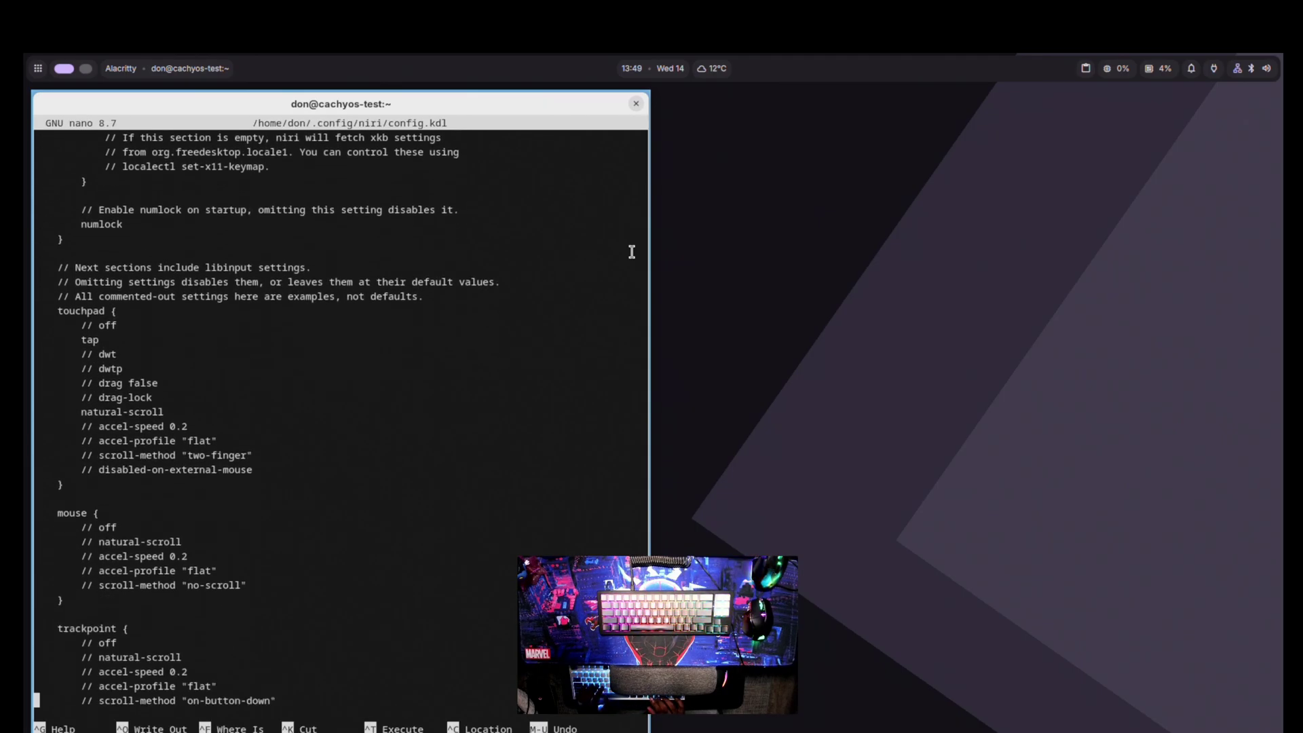
key(Page_Down)
key(Page_Down)
key(Page_Down)
key(Page_Down)
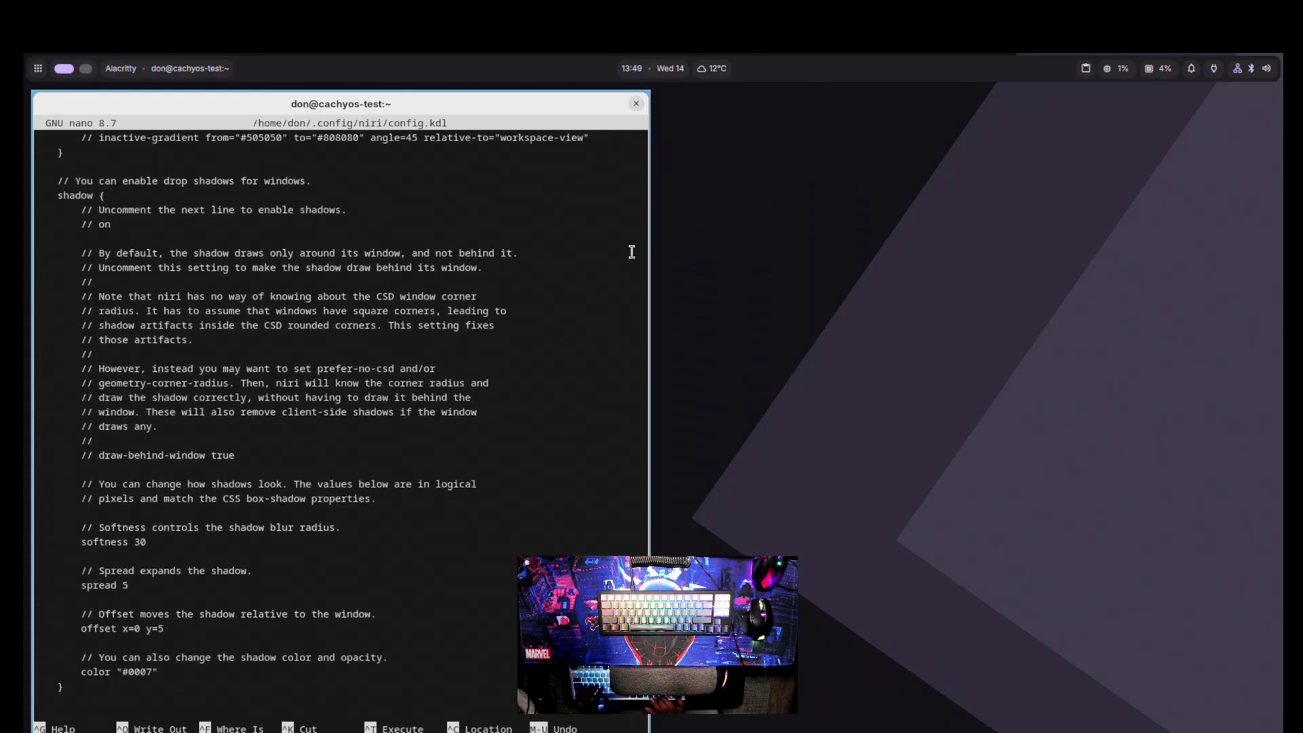
key(Page_Down)
key(Up)
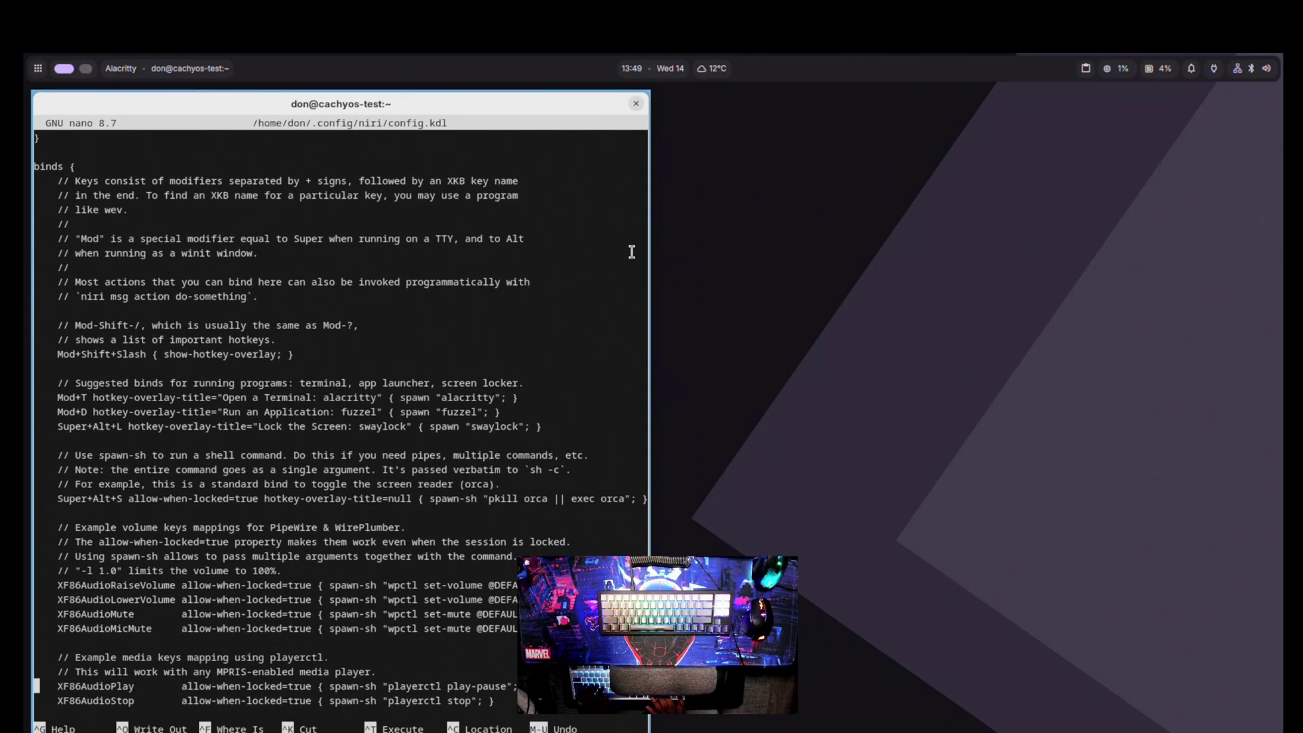
key(Up)
key(Up)
key(Up)
key(Up)
key(Up)
key(Up)
key(Up)
key(Up)
key(Up)
key(Up)
key(Up)
key(Up)
key(Up)
key(Up)
key(Up)
key(Up)
key(Up)
key(Up)
key(Up)
key(Up)
key(Right)
key(Right)
key(Right)
key(Right)
key(Right)
key(Right)
key(Right)
key(Right)
key(Right)
key(Right)
key(Right)
key(Right)
key(Right)
key(Right)
key(Right)
key(Right)
key(Right)
key(Right)
key(Right)
key(Right)
key(Right)
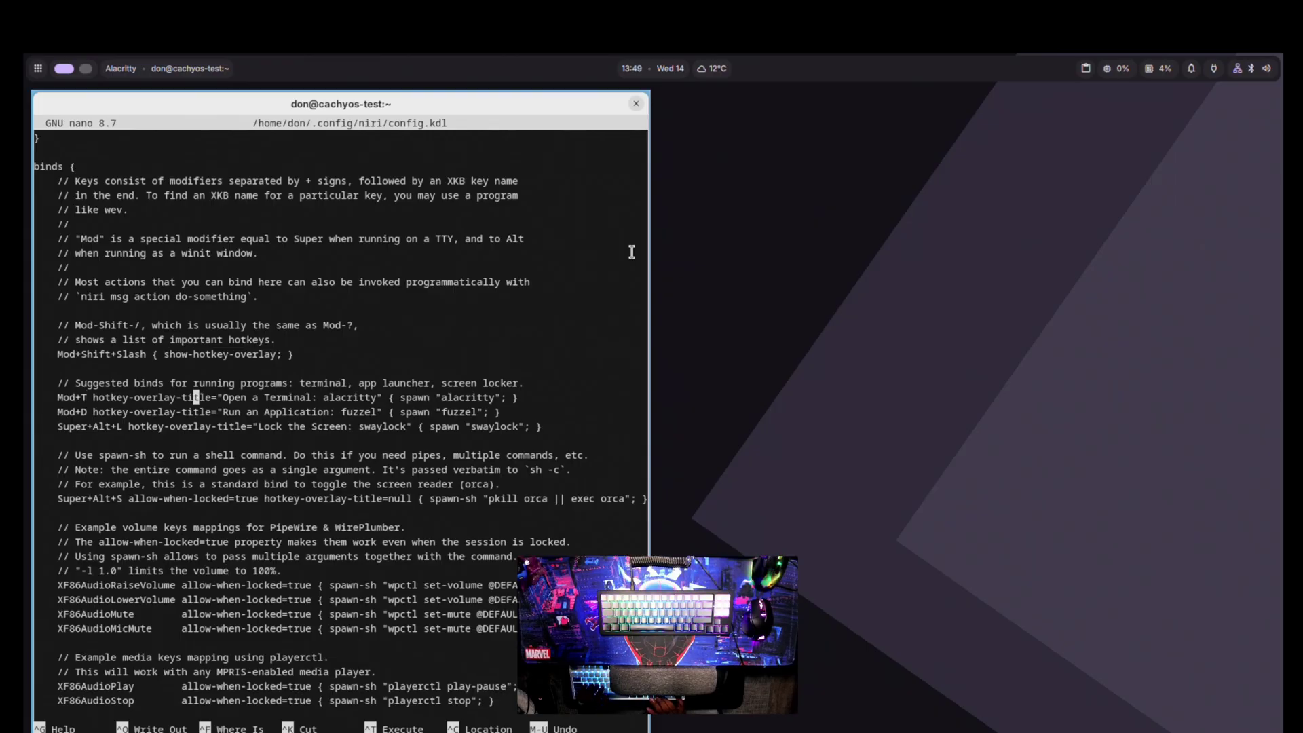
key(Right)
key(Right)
key(Right)
key(Right)
key(Right)
key(Right)
key(Right)
key(Left)
key(Left)
key(Left)
key(Left)
key(Left)
key(Left)
key(Left)
key(Left)
key(Left)
key(Right)
key(Right)
key(Right)
key(Right)
key(Right)
key(Right)
key(Right)
key(Right)
key(Right)
key(Right)
key(Right)
key(Right)
key(Right)
key(Right)
key(Right)
key(Right)
key(Right)
key(Right)
key(Right)
key(Right)
key(Right)
key(Right)
key(Right)
key(Right)
key(Right)
key(Right)
key(Right)
key(Right)
key(Right)
key(Right)
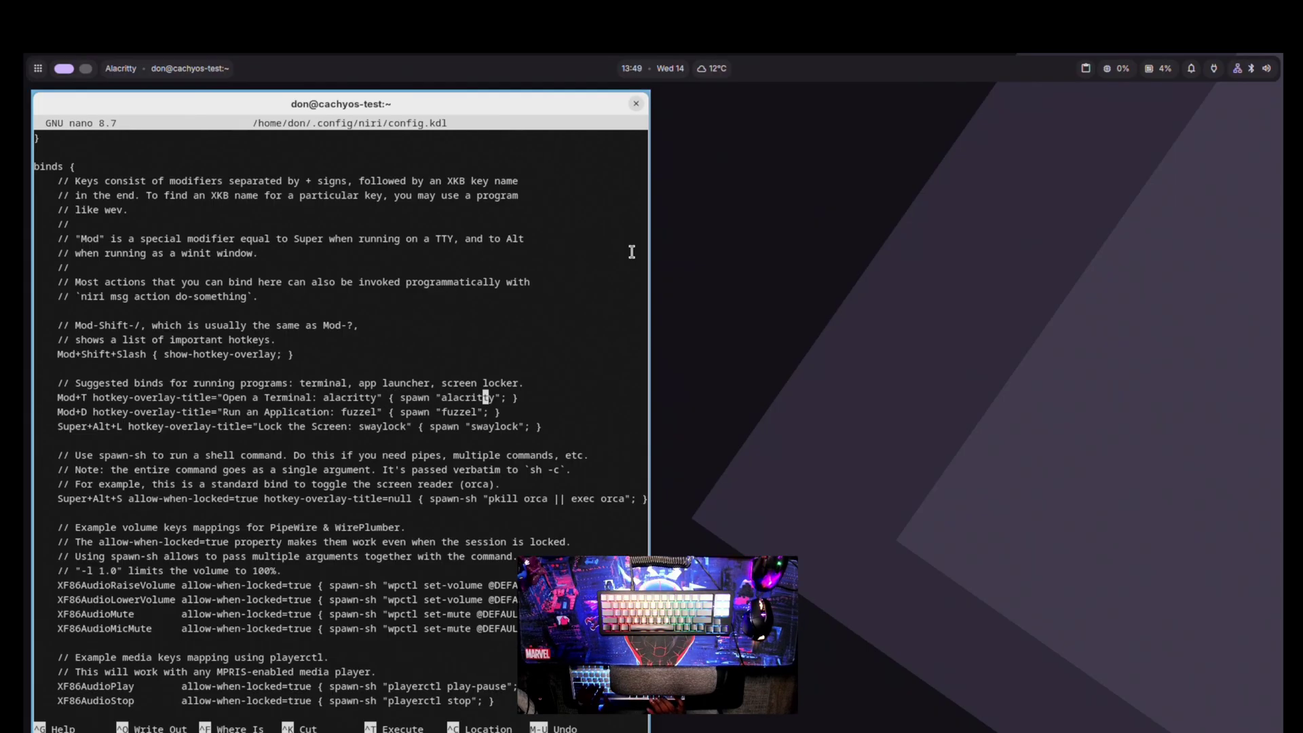
key(Left)
key(ctrl+BackSpace)
text(kitty)
Rename the binding's overlay title from alacritty to kitty, save, and launch kitty with Mod+T.
key(Left)
key(Left)
key(Left)
key(Left)
key(Left)
key(Left)
key(Left)
key(Left)
key(Left)
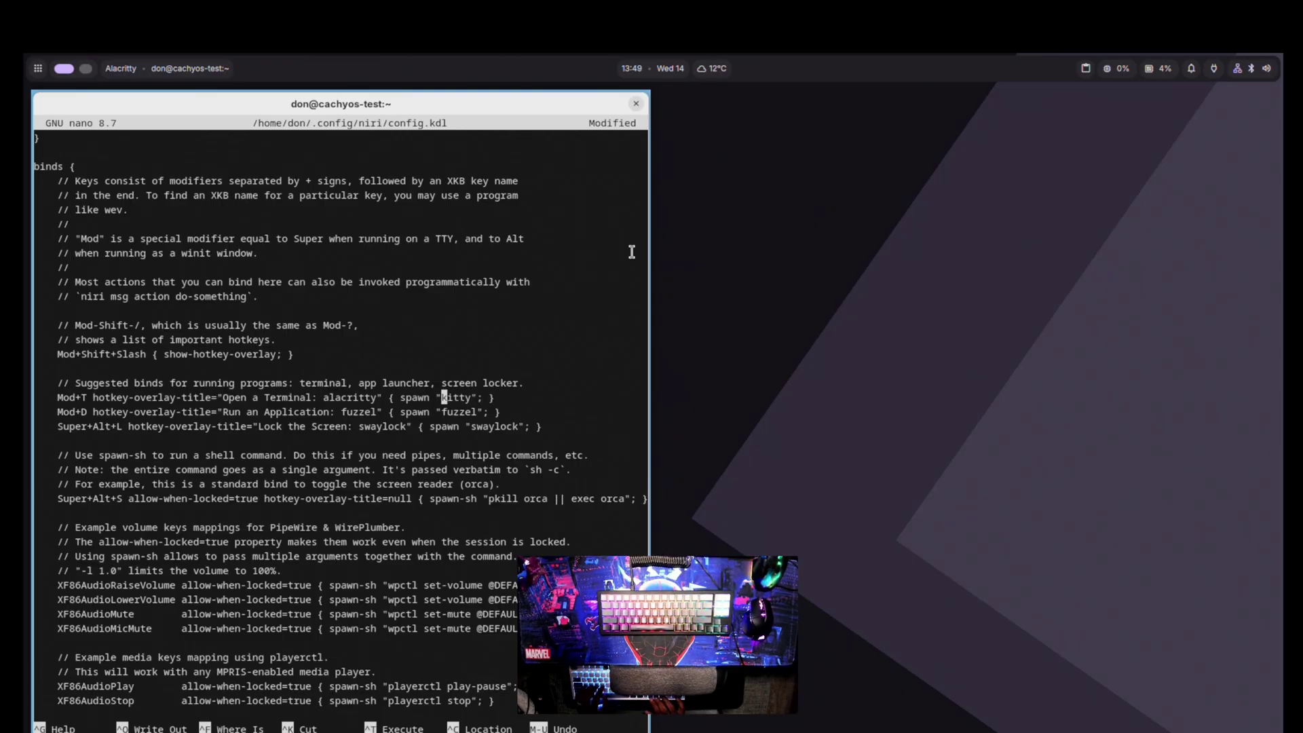
key(Left)
key(Left)
key(Left)
key(Left)
key(Left)
key(Left)
key(BackSpace)
key(BackSpace)
key(BackSpace)
key(BackSpace)
key(BackSpace)
key(BackSpace)
key(BackSpace)
key(BackSpace)
key(BackSpace)
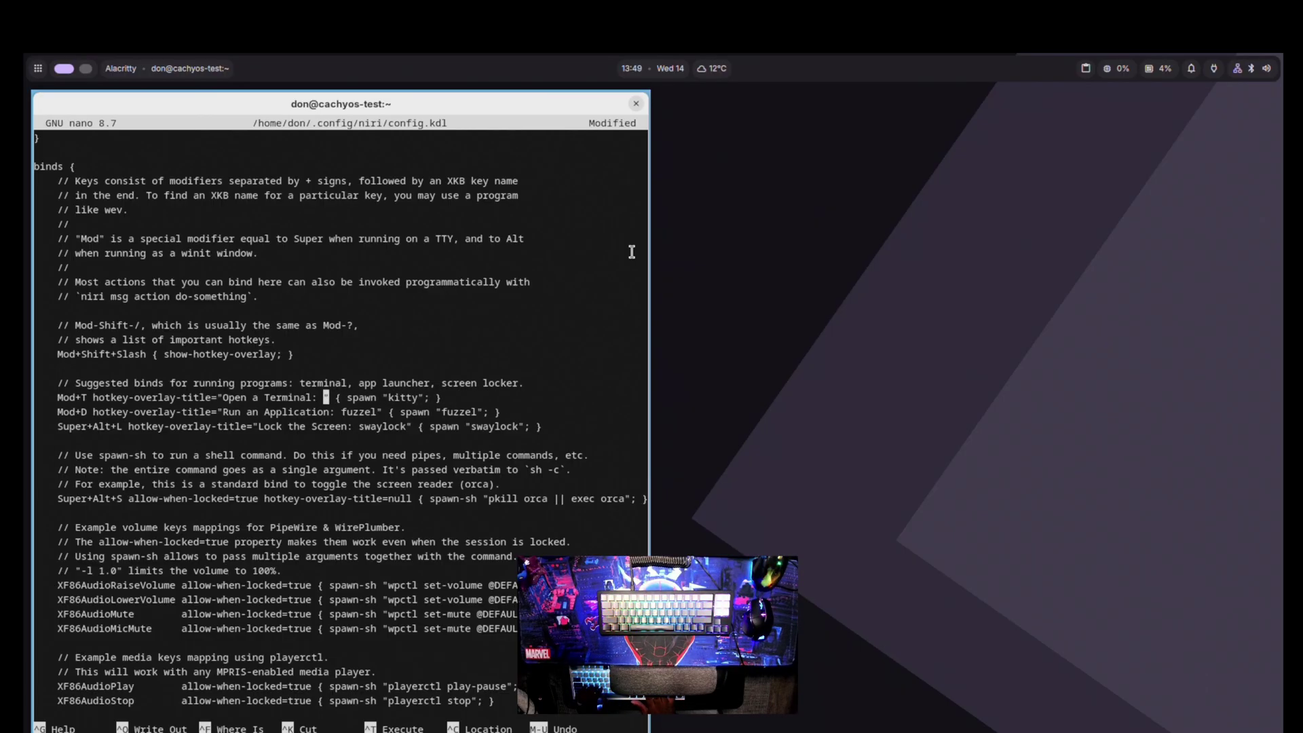
text(kitty)
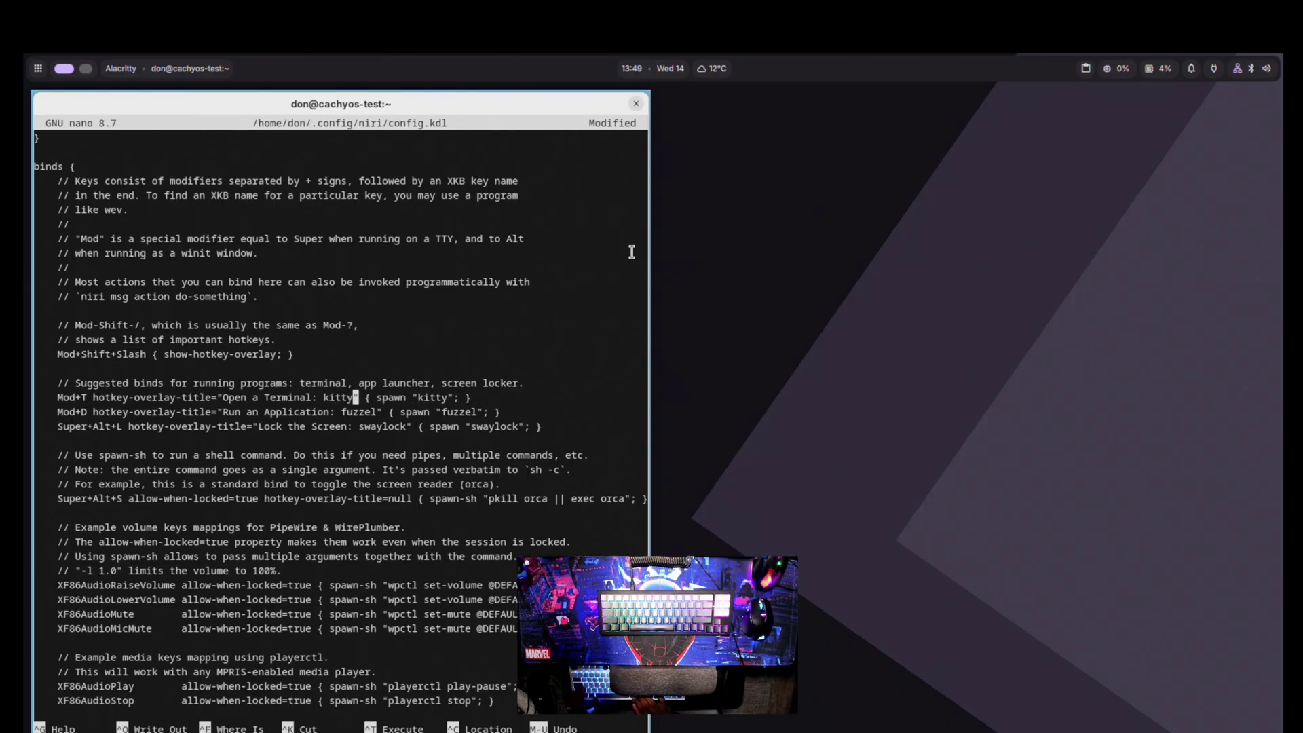
key(ctrl+s)
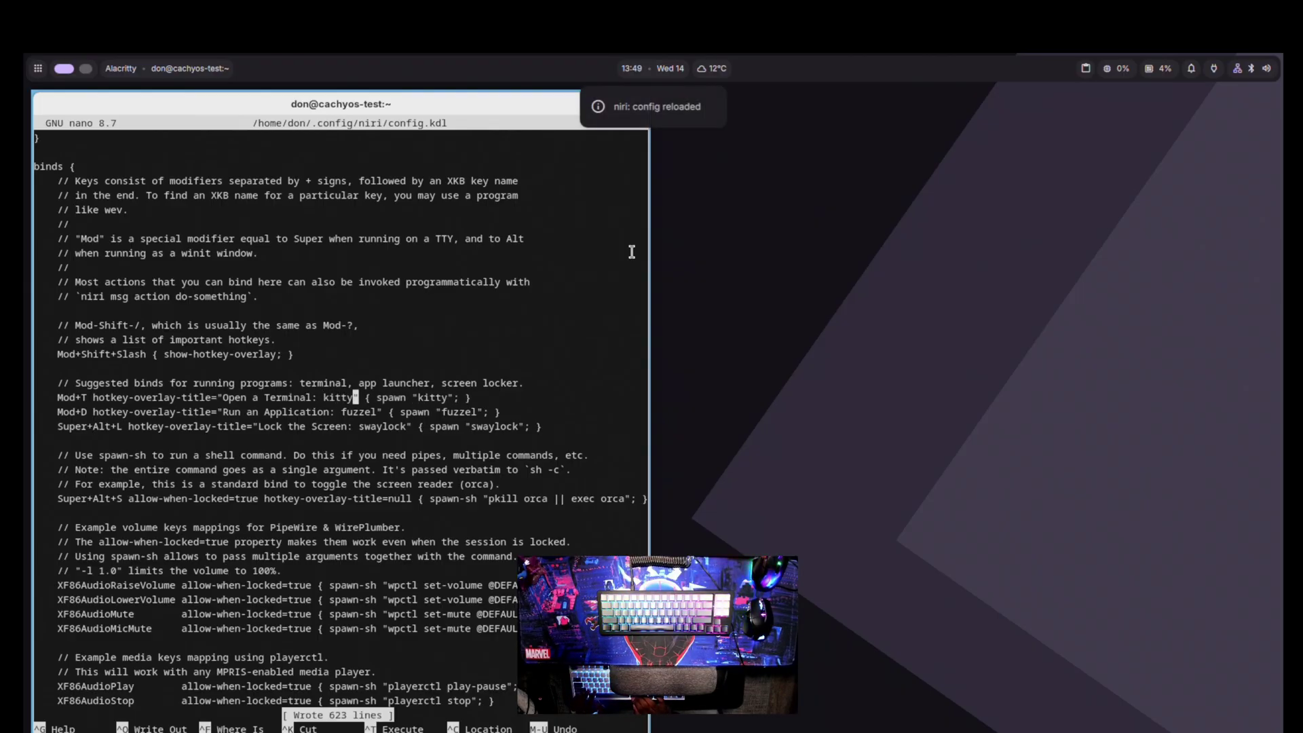
key(super+t)
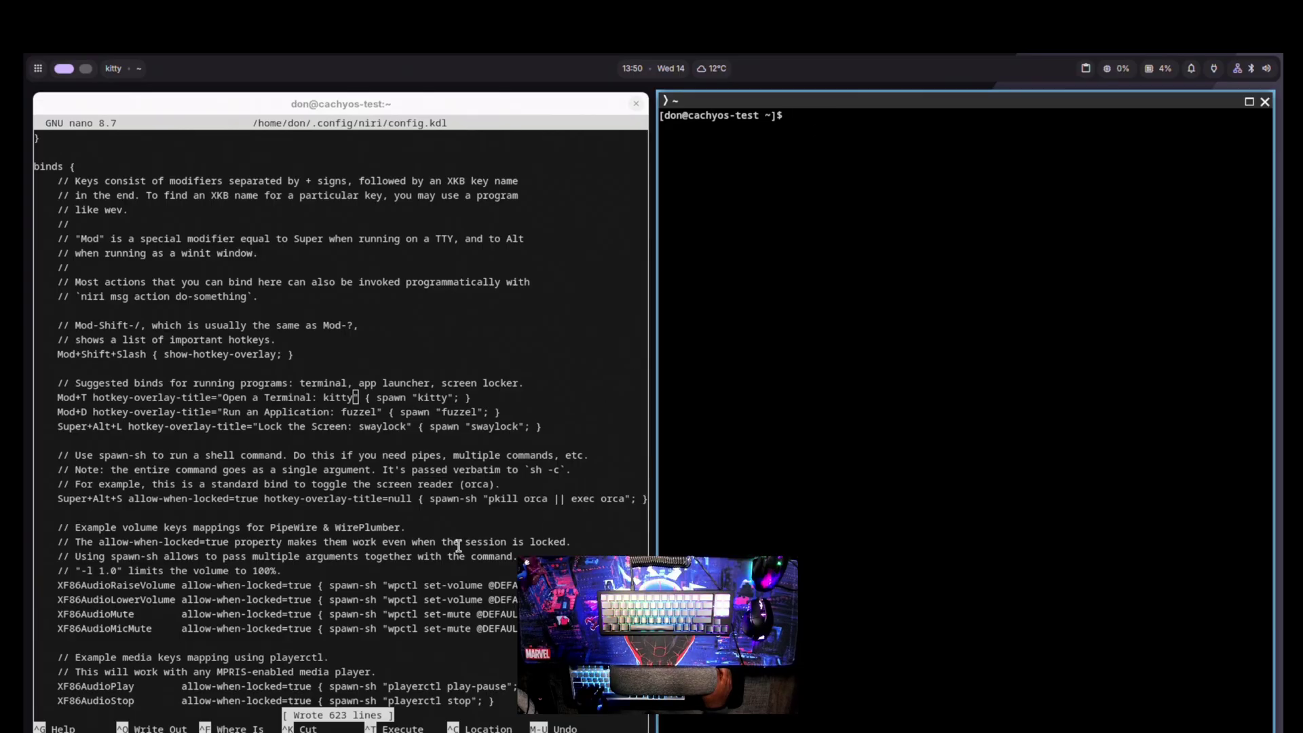
Scroll config.kdl to the commented-out rounded-corners window rule and focus nano there.
scroll(451, 539, up, 10)
scroll(450, 540, up, 7)
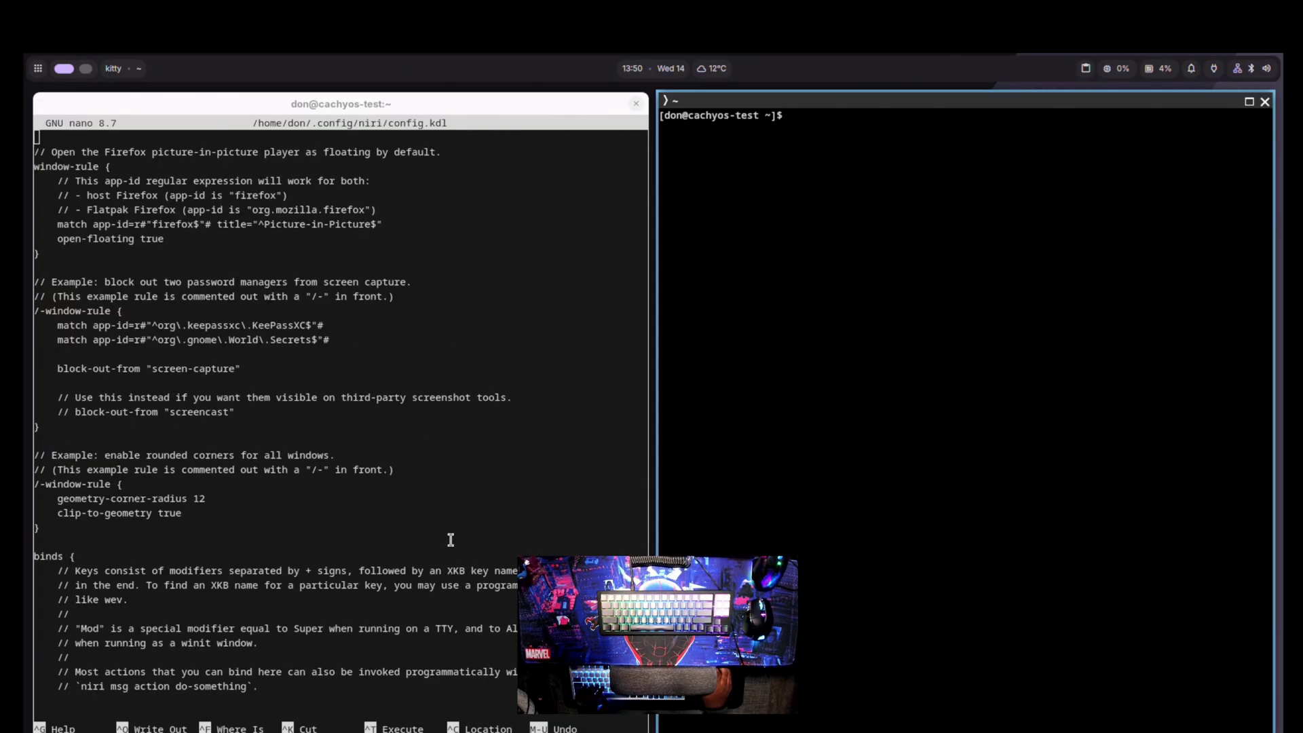
scroll(313, 448, down, 2)
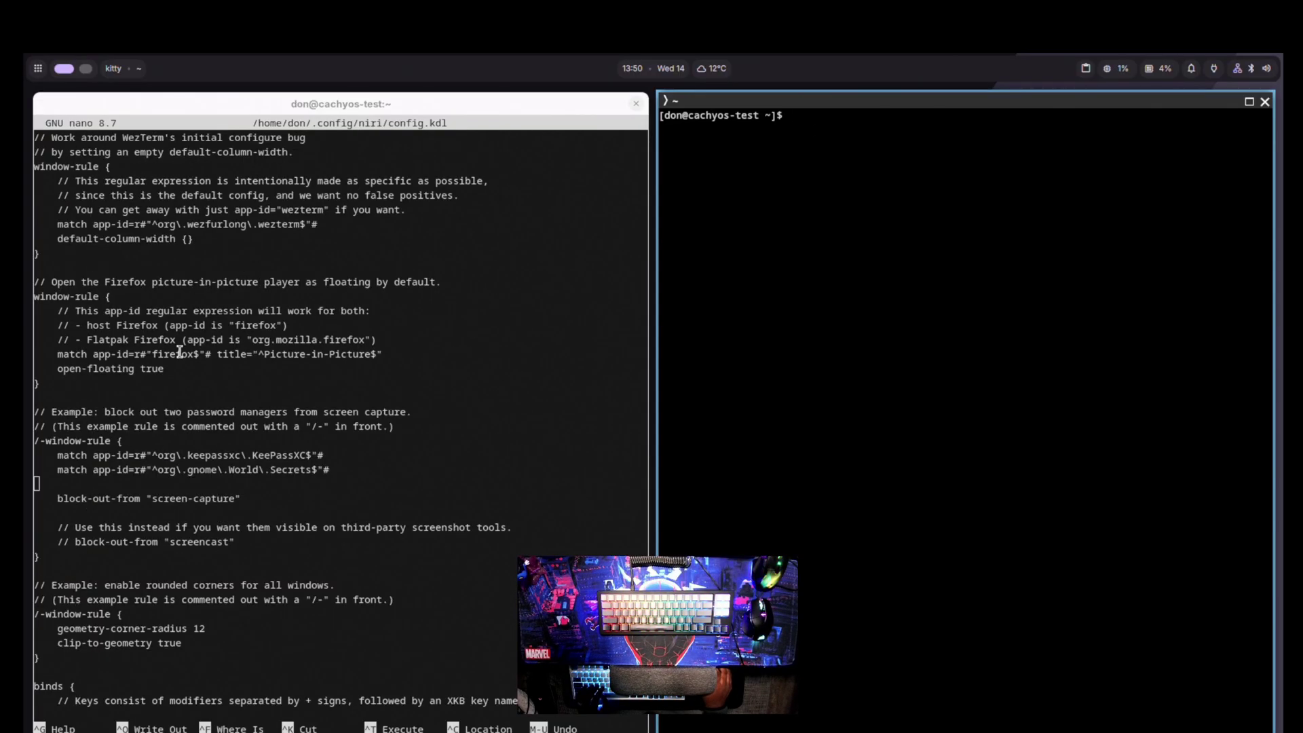
scroll(102, 329, up, 1)
scroll(110, 331, up, 12)
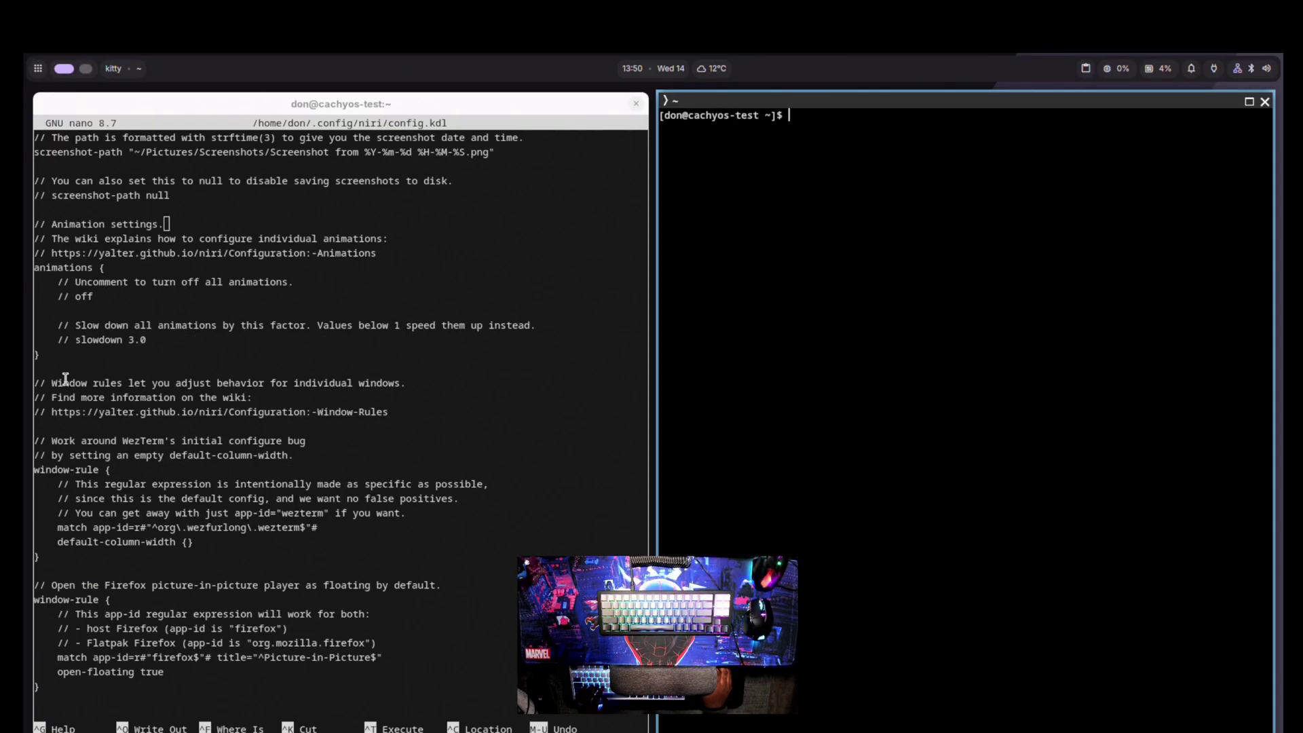
scroll(112, 369, down, 7)
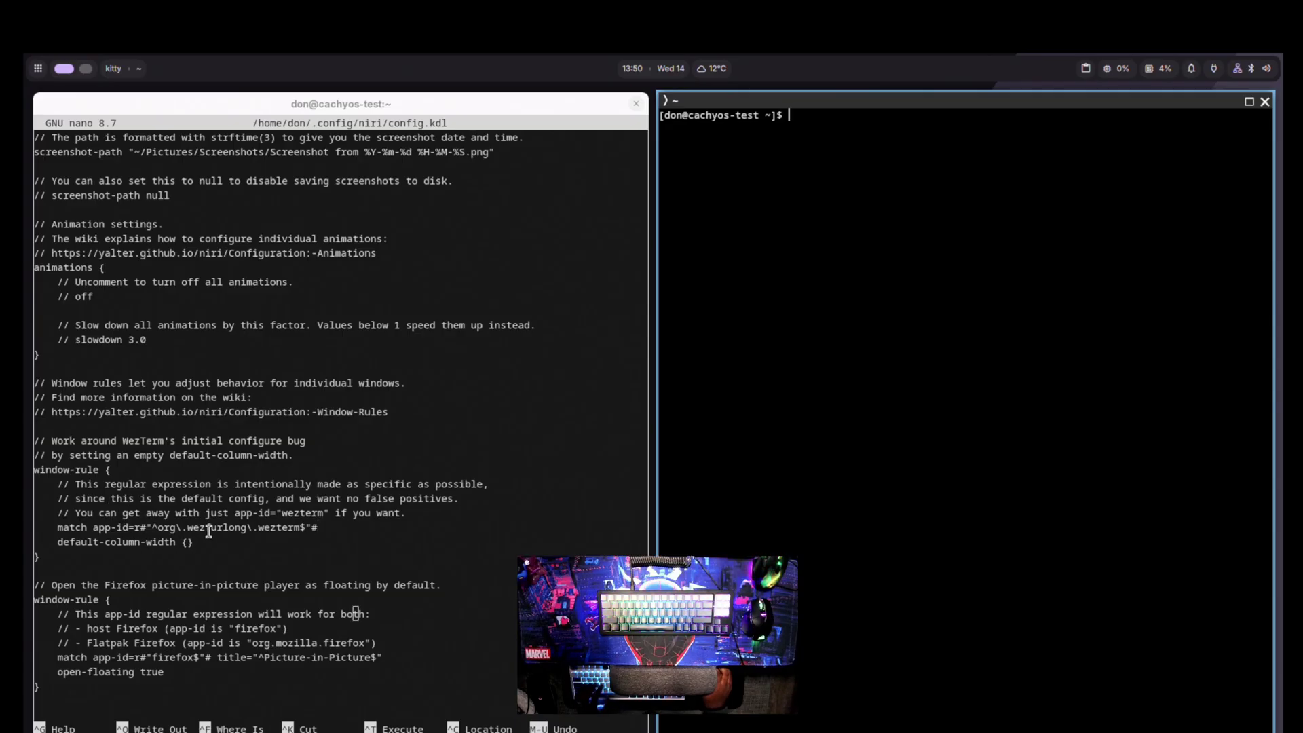
scroll(209, 530, down, 9)
scroll(209, 531, down, 6)
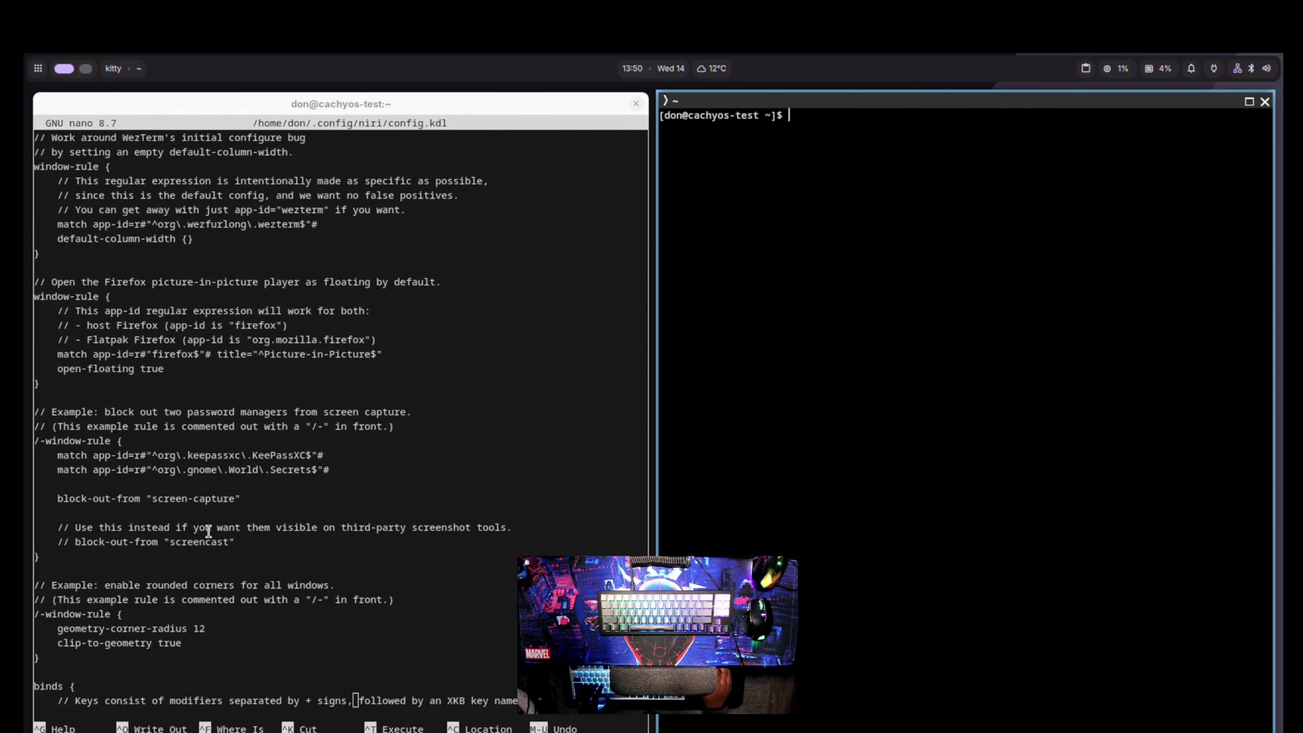
click(186, 475)
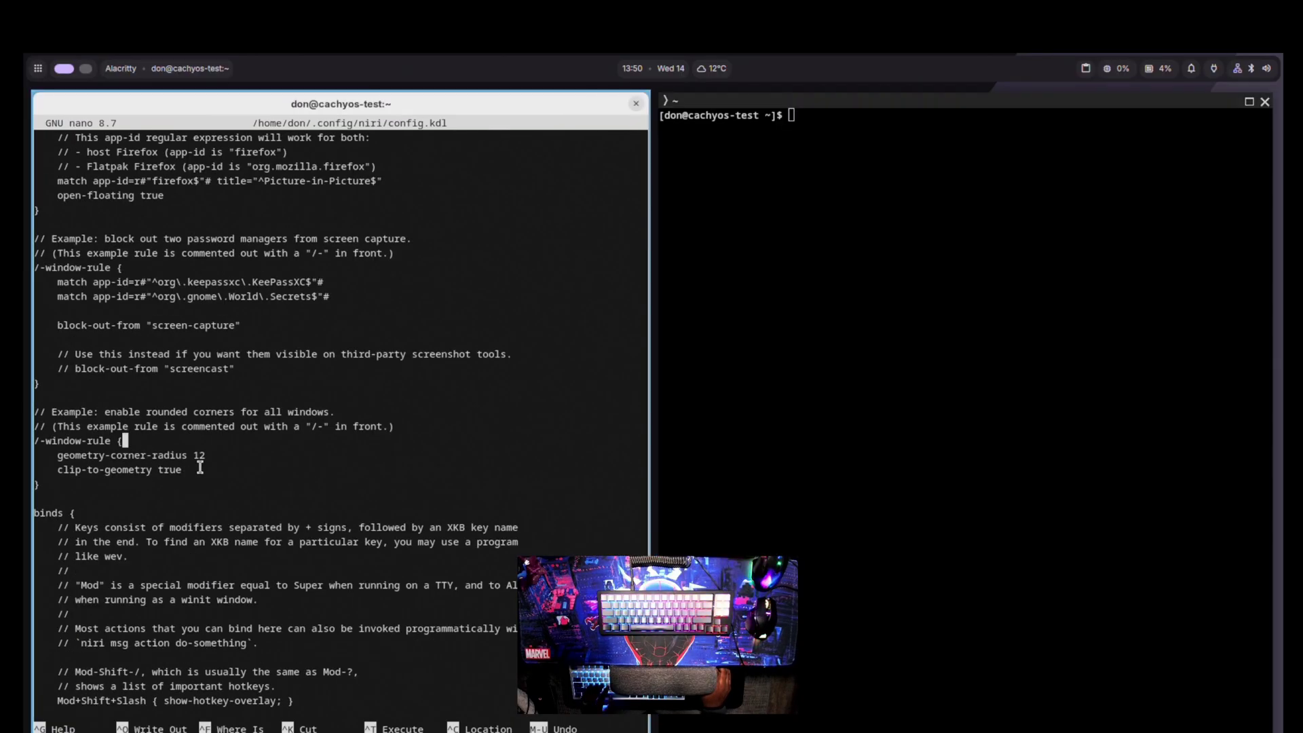
Change the rounded-corners rule's corner radius from 12 to 9.
key(Down)
key(Down)
key(Home)
click(210, 456)
key(BackSpace)
key(BackSpace)
text(9)
Add draw-border-with-background false below clip-to-geometry and save config.kdl.
key(Down)
key(Down)
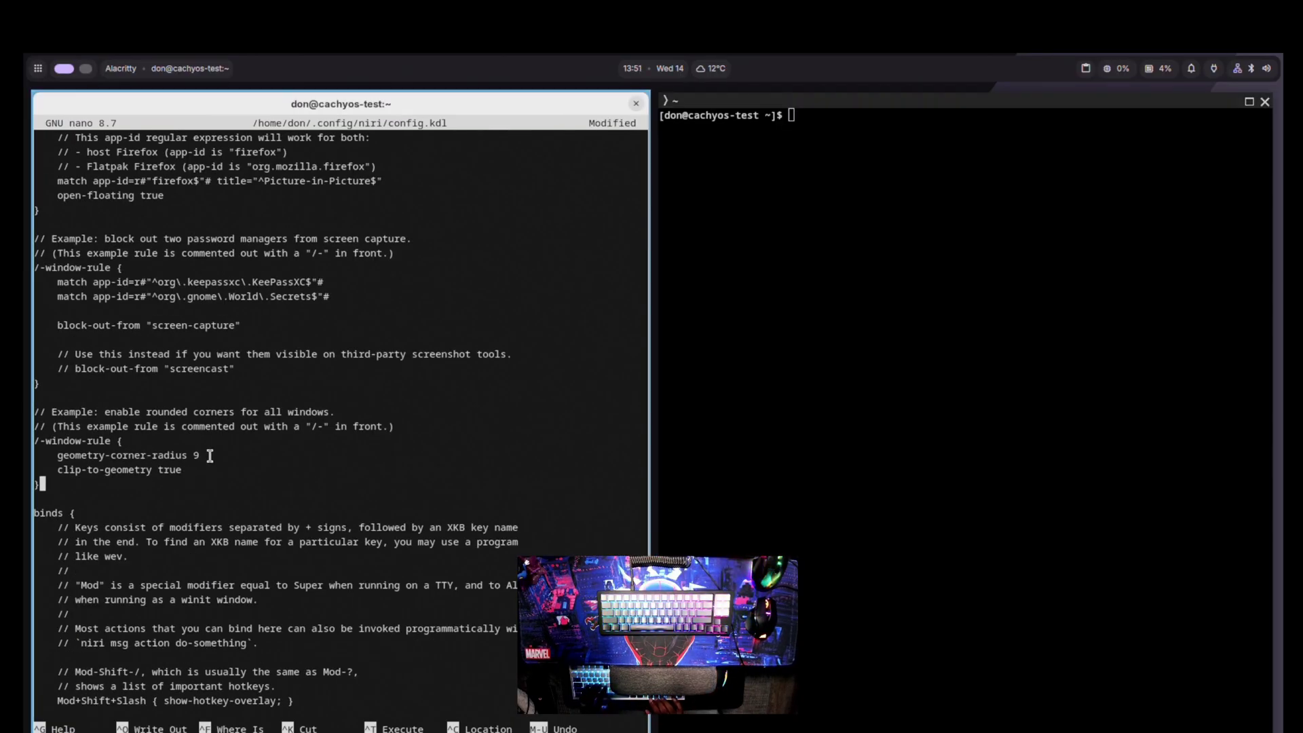
key(Return)
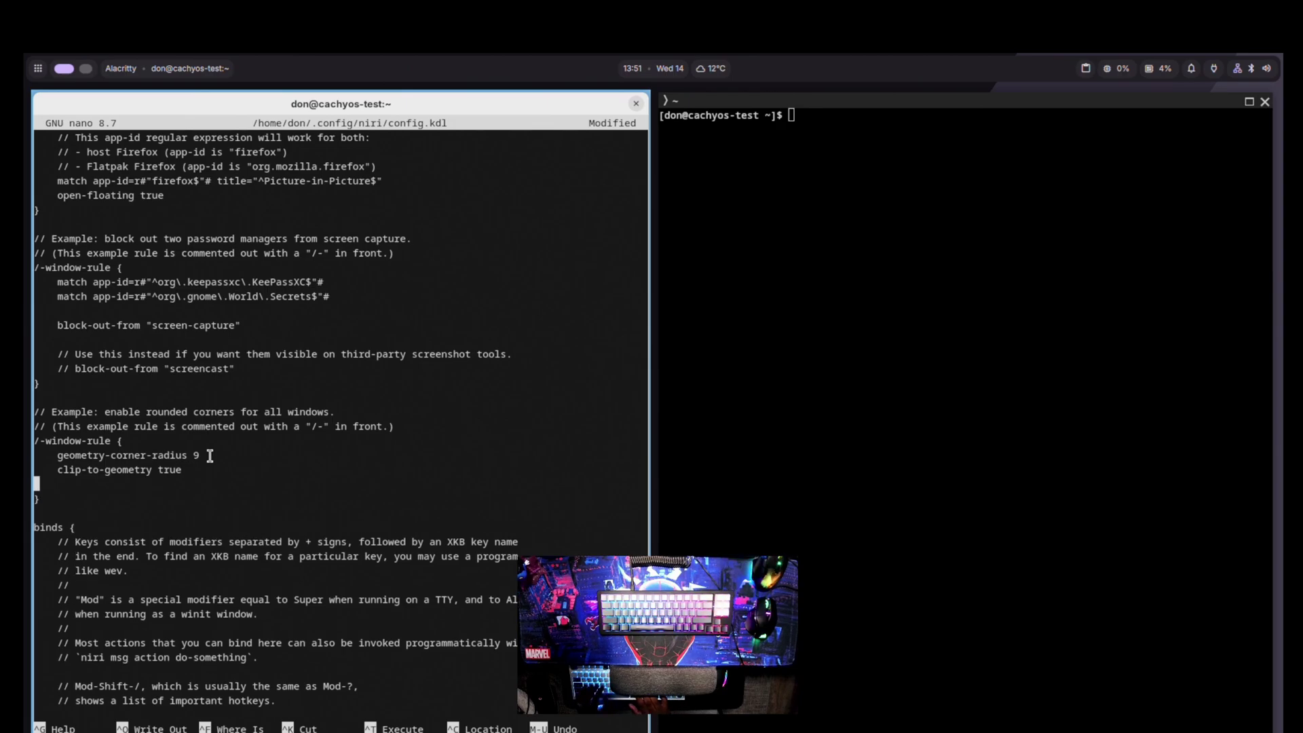
key(Tab)
text(drawborder)
key(Left)
key(Left)
key(Left)
key(Left)
key(Left)
key(Left)
text(-)
key(Right)
key(Right)
key(Right)
key(Right)
key(Right)
key(Right)
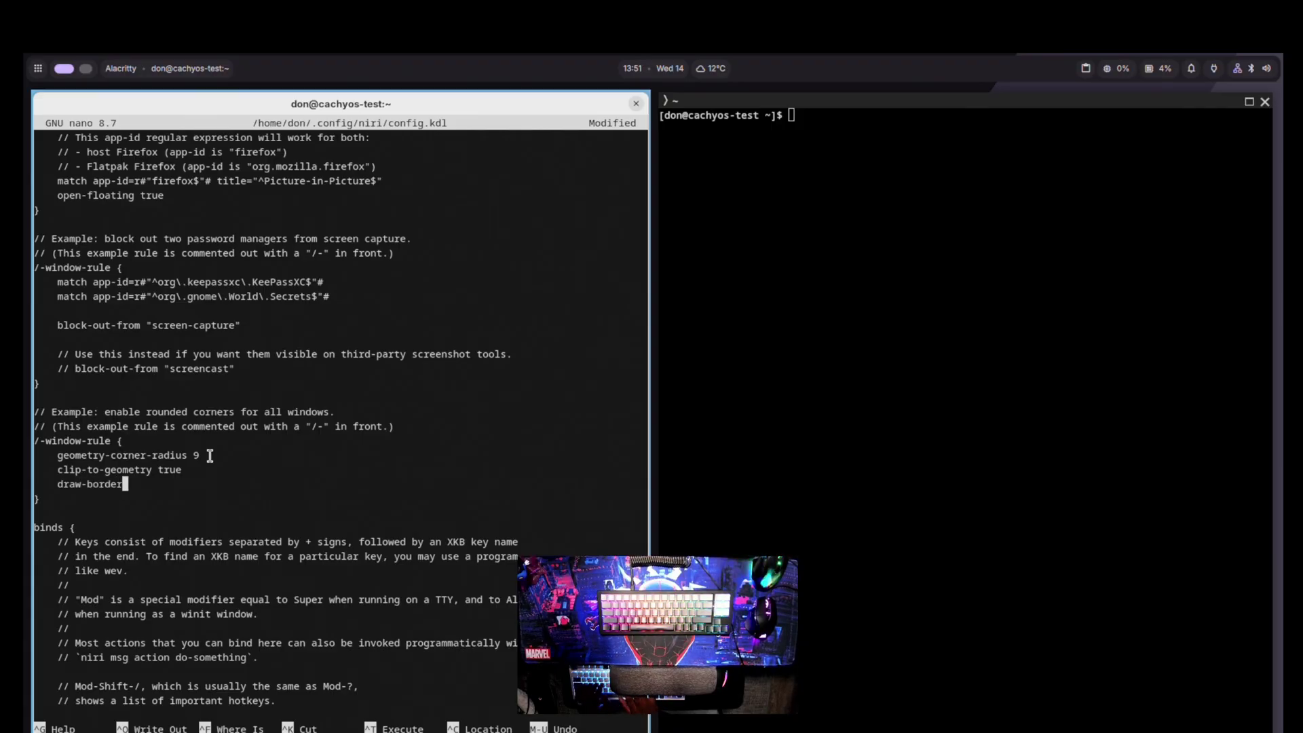
text(-wi)
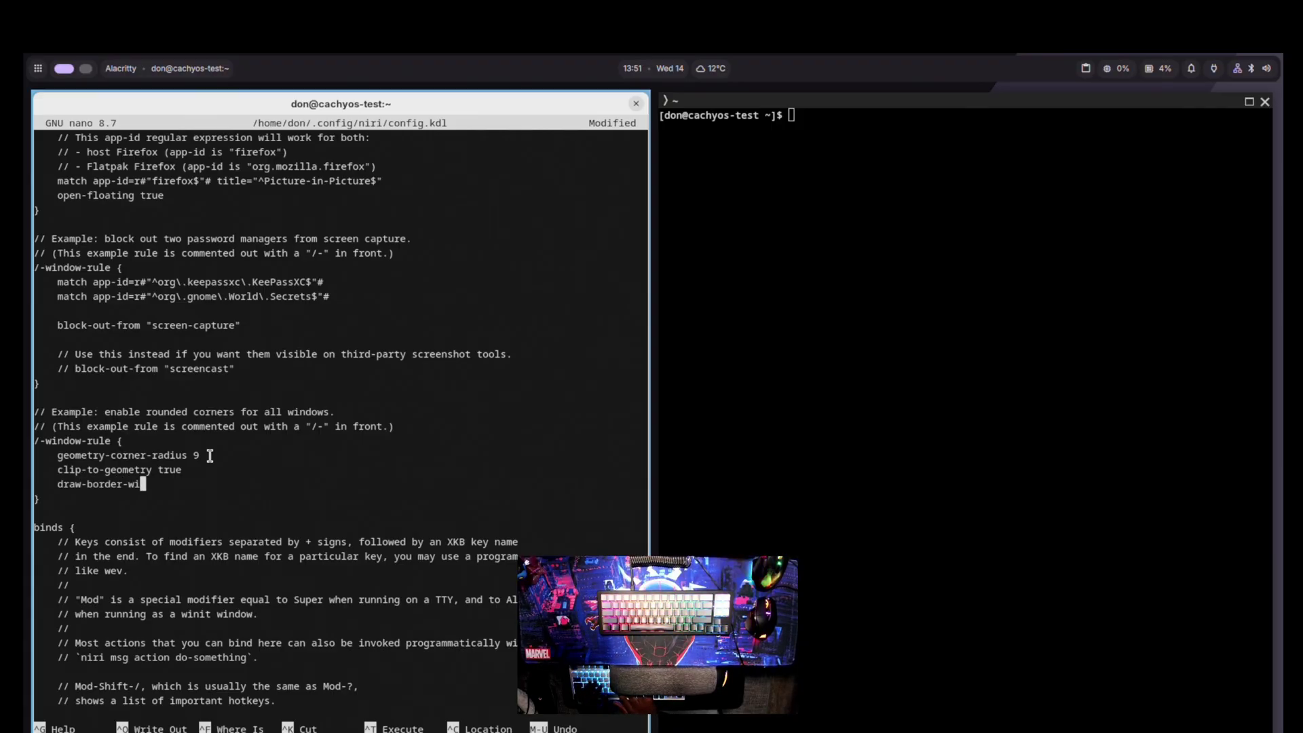
text(th-bac)
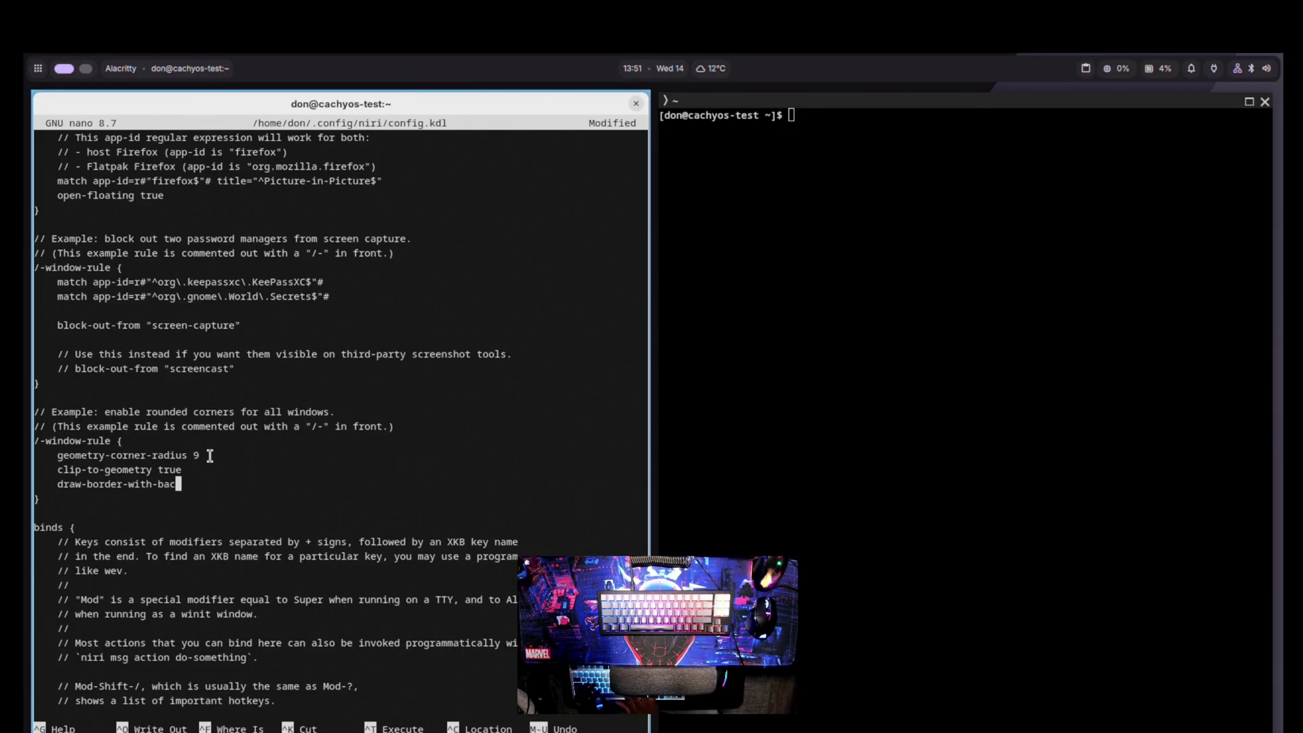
text(kground false)
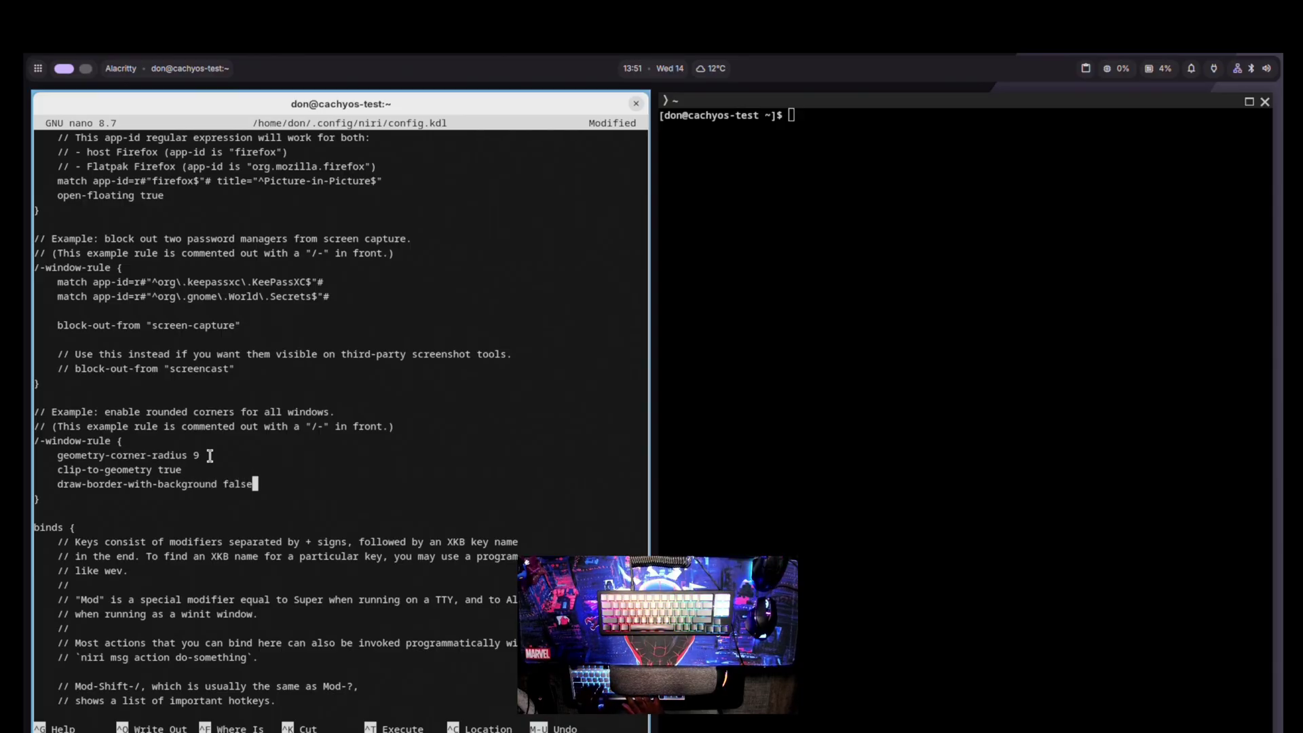
key(ctrl+s)
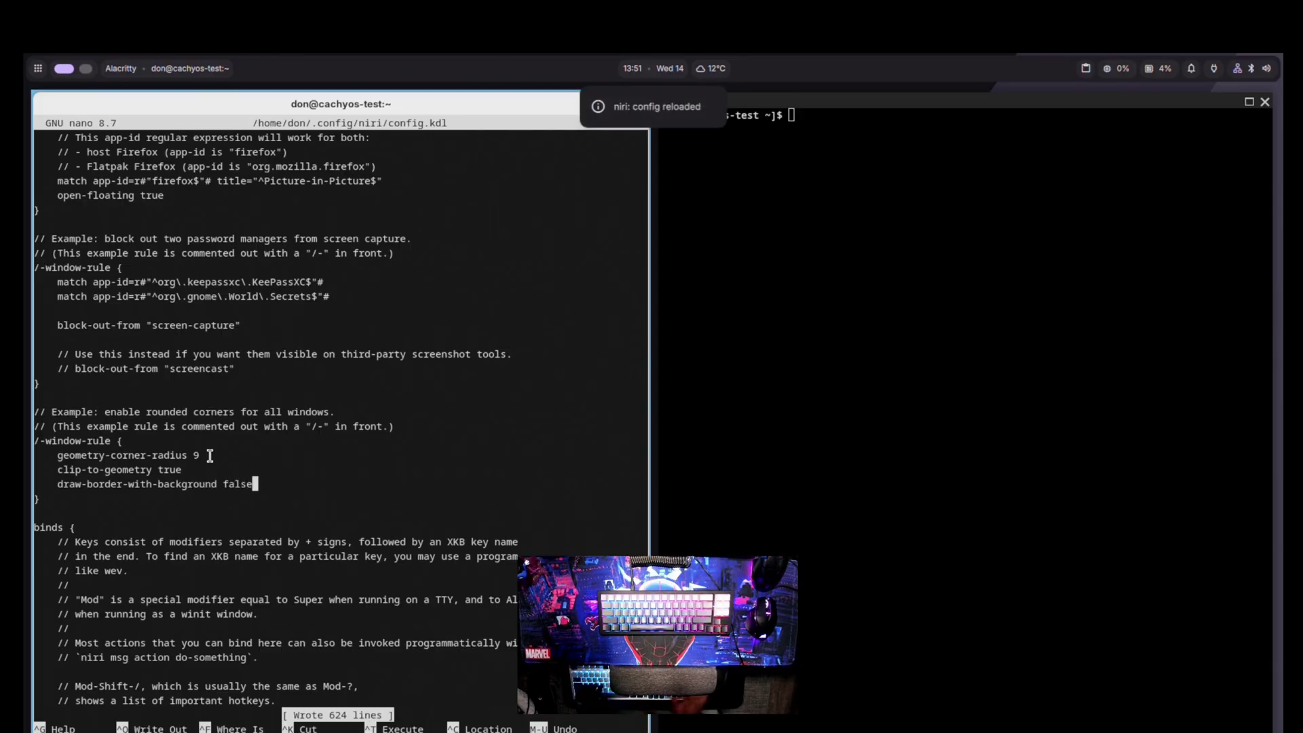
Switch to the kitty terminal, scroll through its output, then return focus to nano.
key(super+Right)
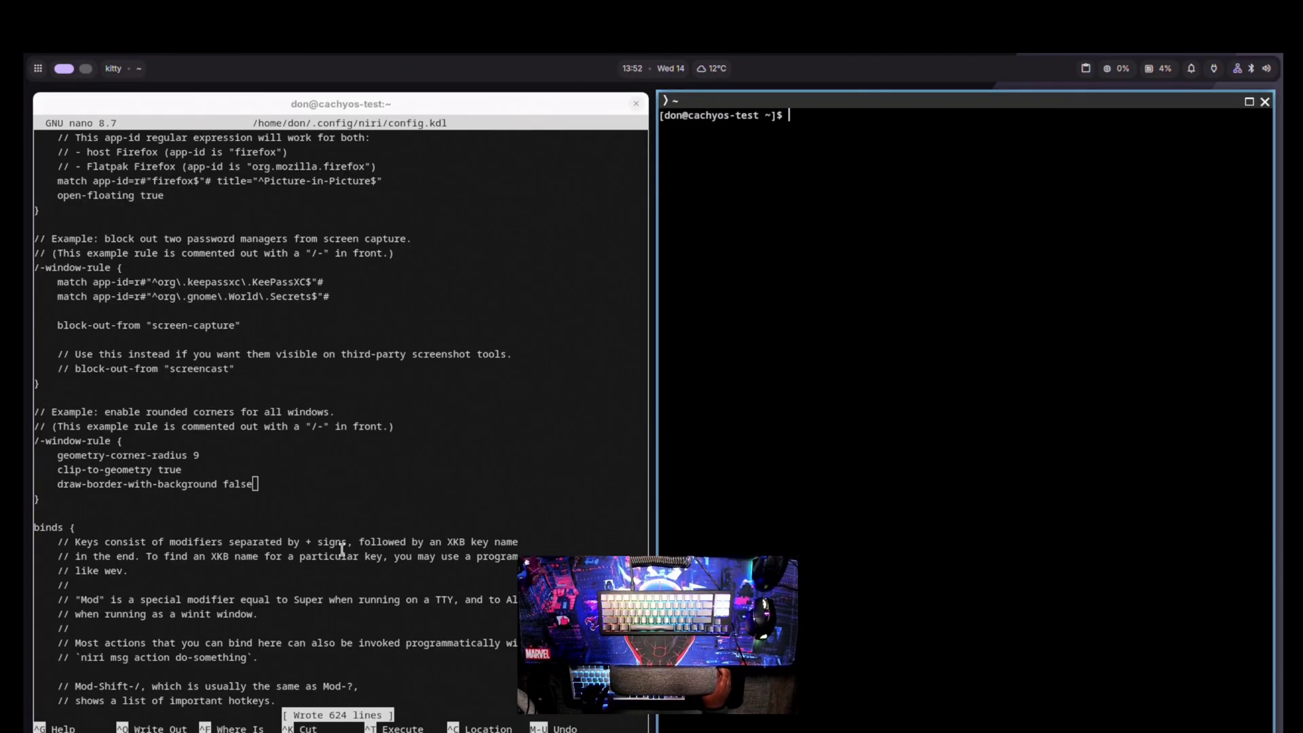
scroll(372, 506, up, 7)
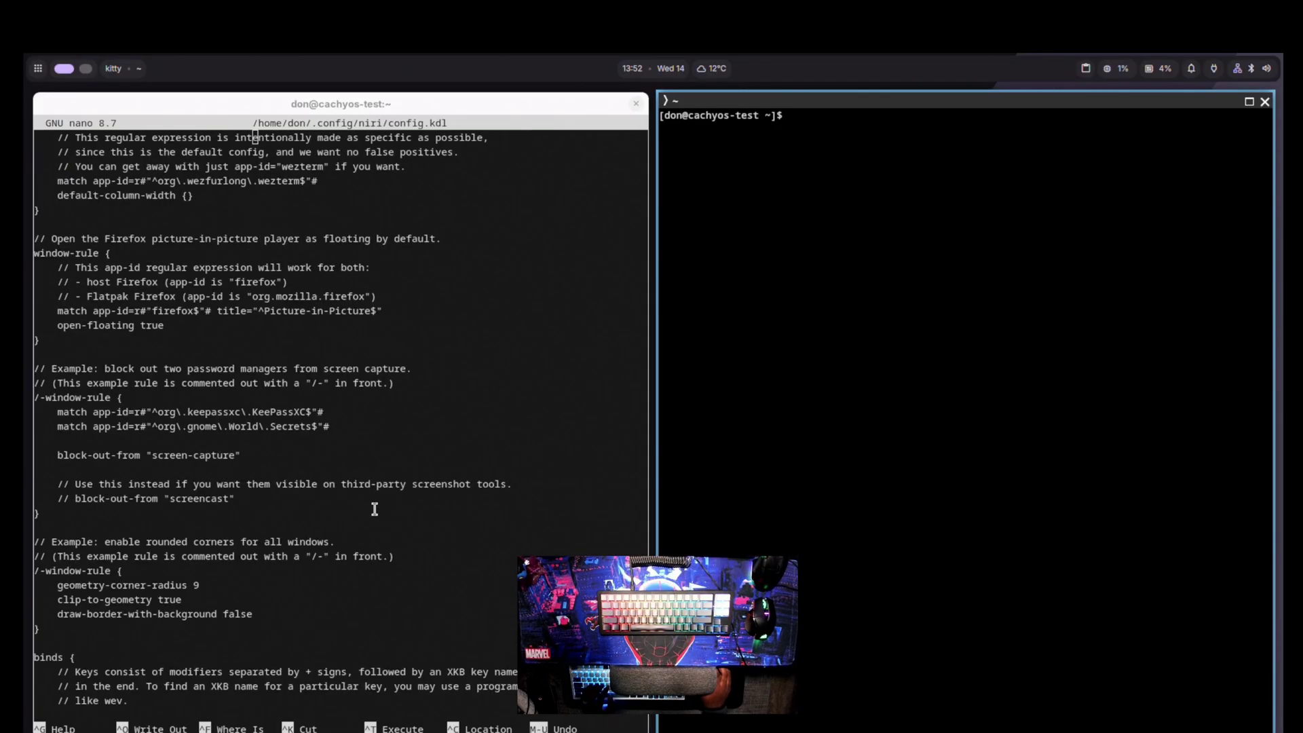
scroll(374, 509, up, 4)
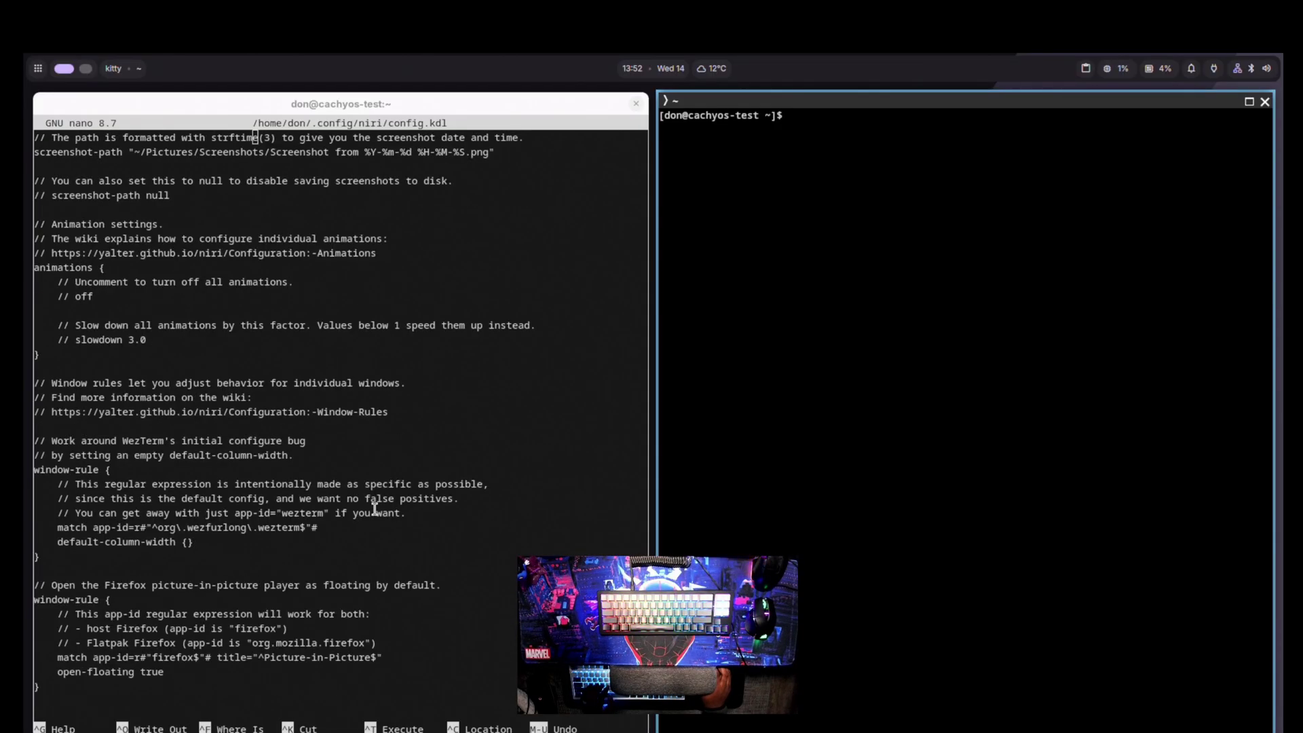
scroll(374, 508, up, 11)
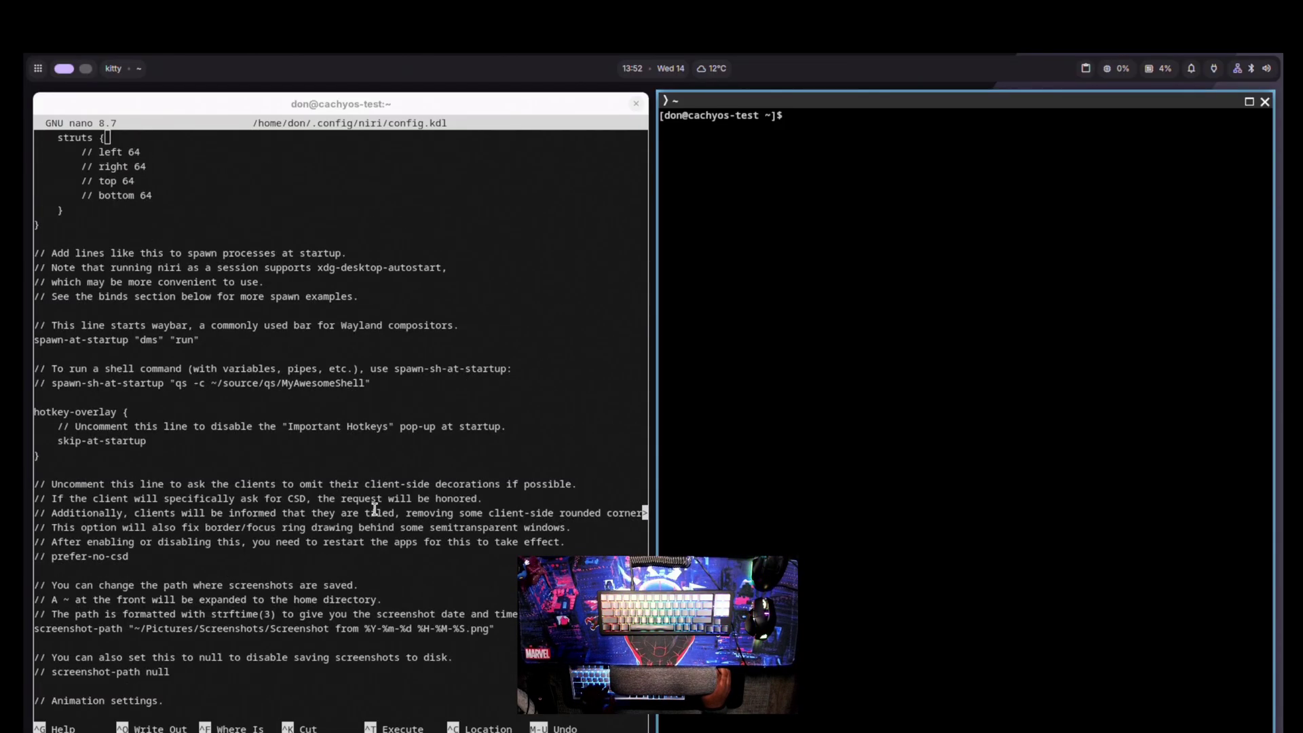
scroll(375, 509, up, 20)
text(clera)
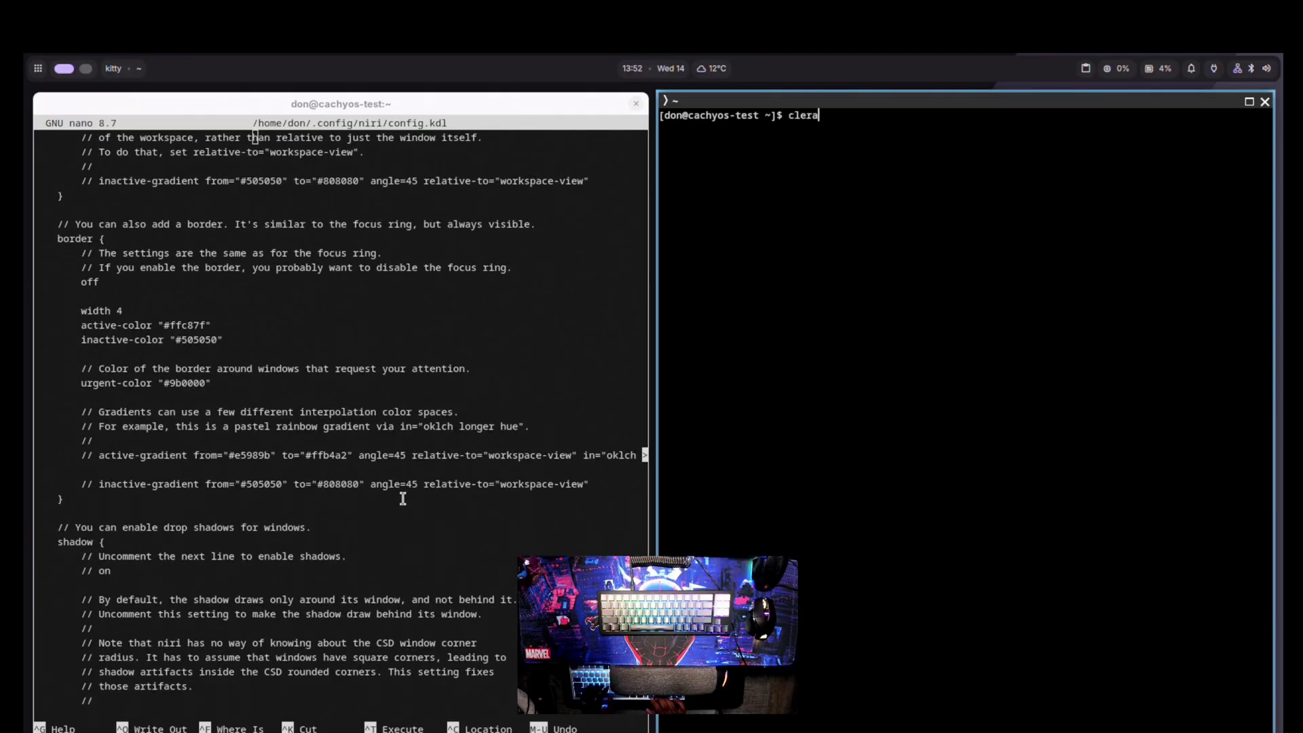
click(231, 367)
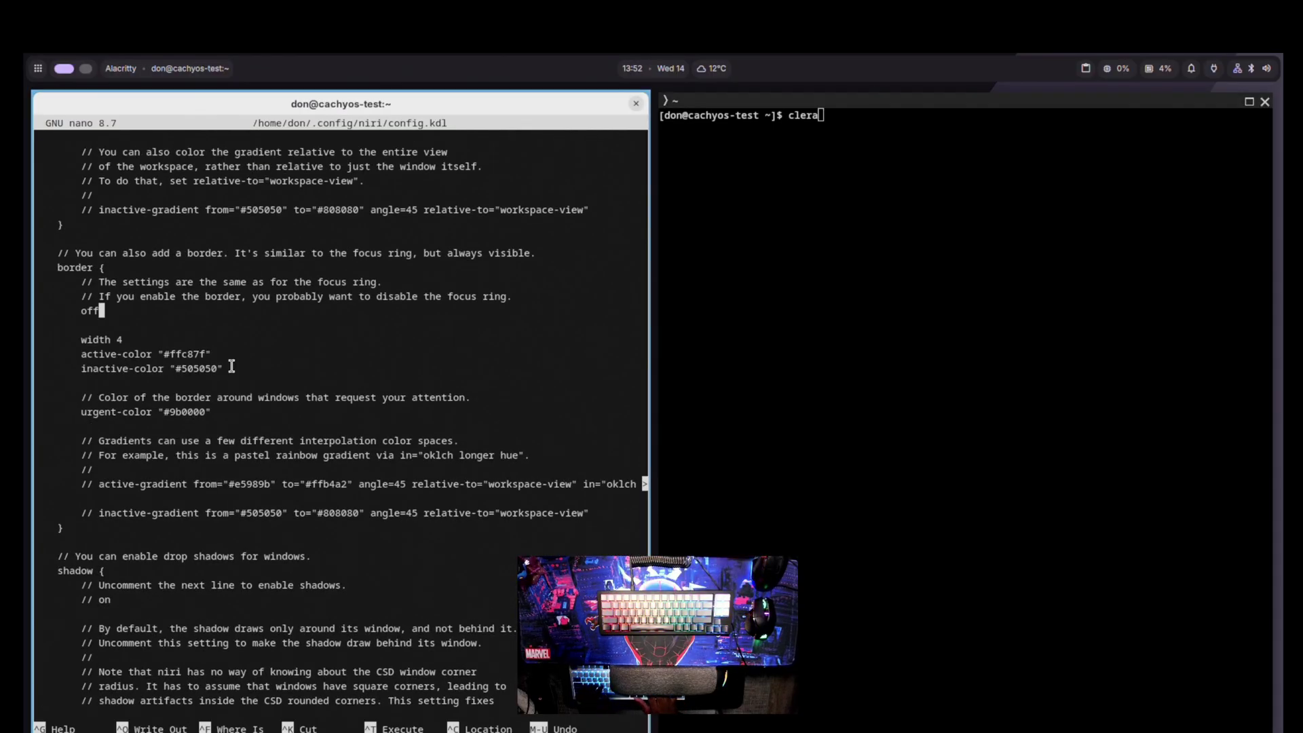
Comment out the border 'off' line and uncomment the focus-ring 'off' line.
key(Home)
text(//)
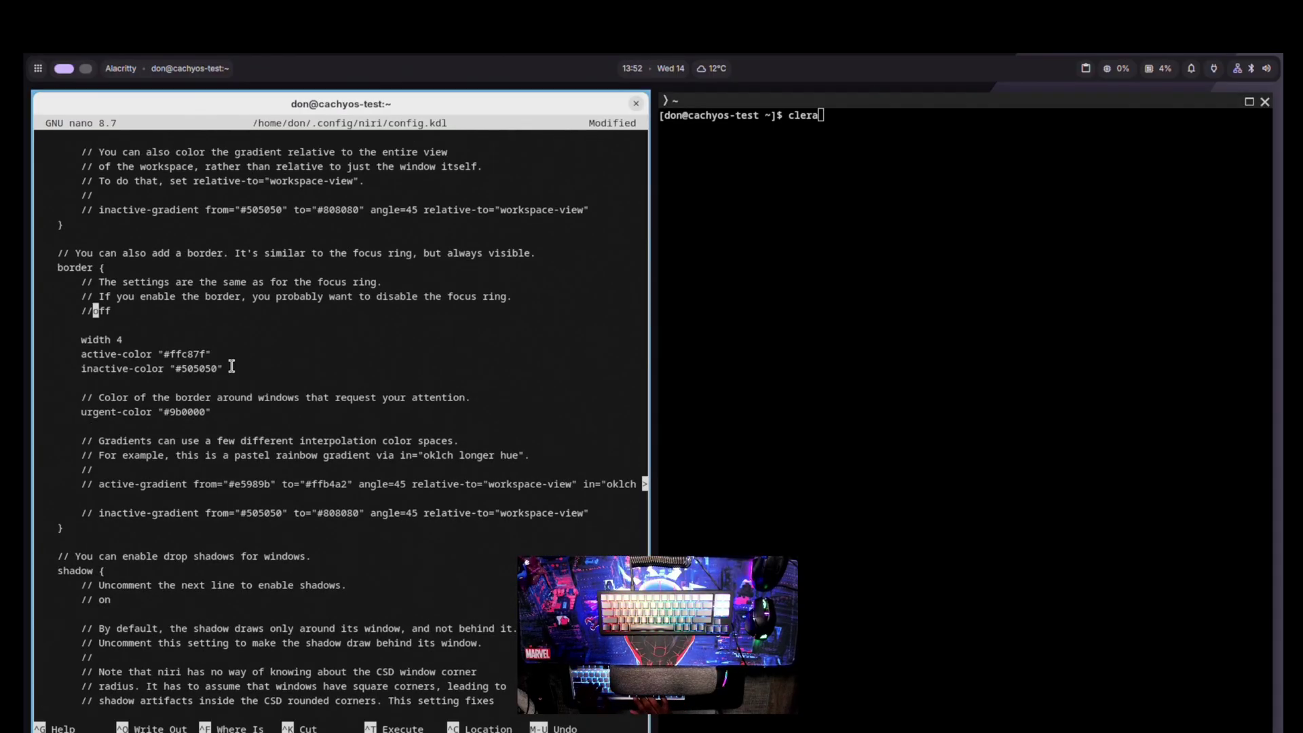
key(Up)
key(Up)
key(Up)
key(Up)
key(Up)
key(Up)
key(Up)
key(Up)
key(Up)
key(Up)
key(Up)
key(Up)
key(Up)
key(Up)
key(Up)
key(Up)
key(Up)
key(Up)
key(Up)
key(Up)
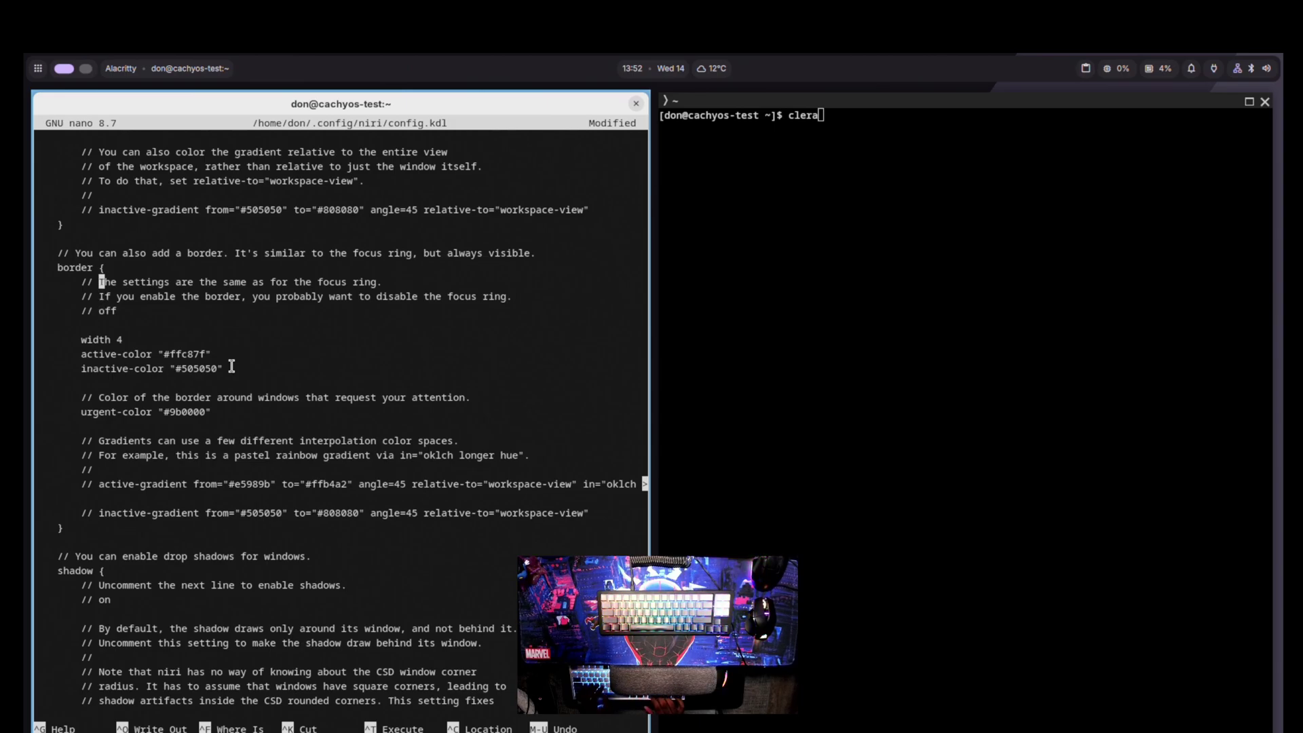
key(Up)
key(Up)
key(Up)
key(Up)
key(Up)
key(Up)
key(Up)
key(Up)
key(Up)
key(Up)
key(Up)
key(Up)
key(Up)
key(Up)
key(Up)
key(Up)
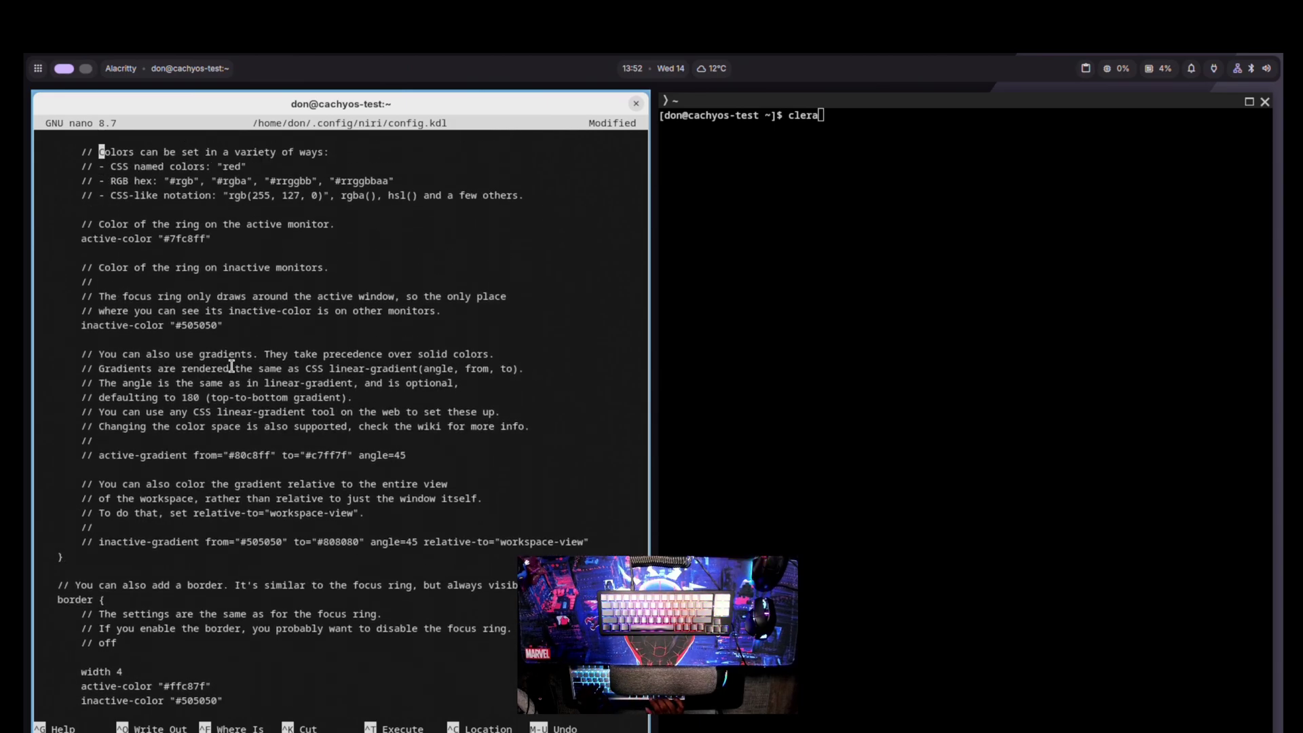
key(Down)
key(BackSpace)
key(BackSpace)
key(BackSpace)
key(Down)
key(Down)
key(Down)
key(Down)
key(Down)
key(Down)
key(Down)
key(Down)
key(Down)
key(Down)
key(Down)
key(Down)
key(Down)
key(Down)
key(Down)
key(Down)
key(Down)
key(Down)
key(Down)
key(Down)
key(Down)
key(Down)
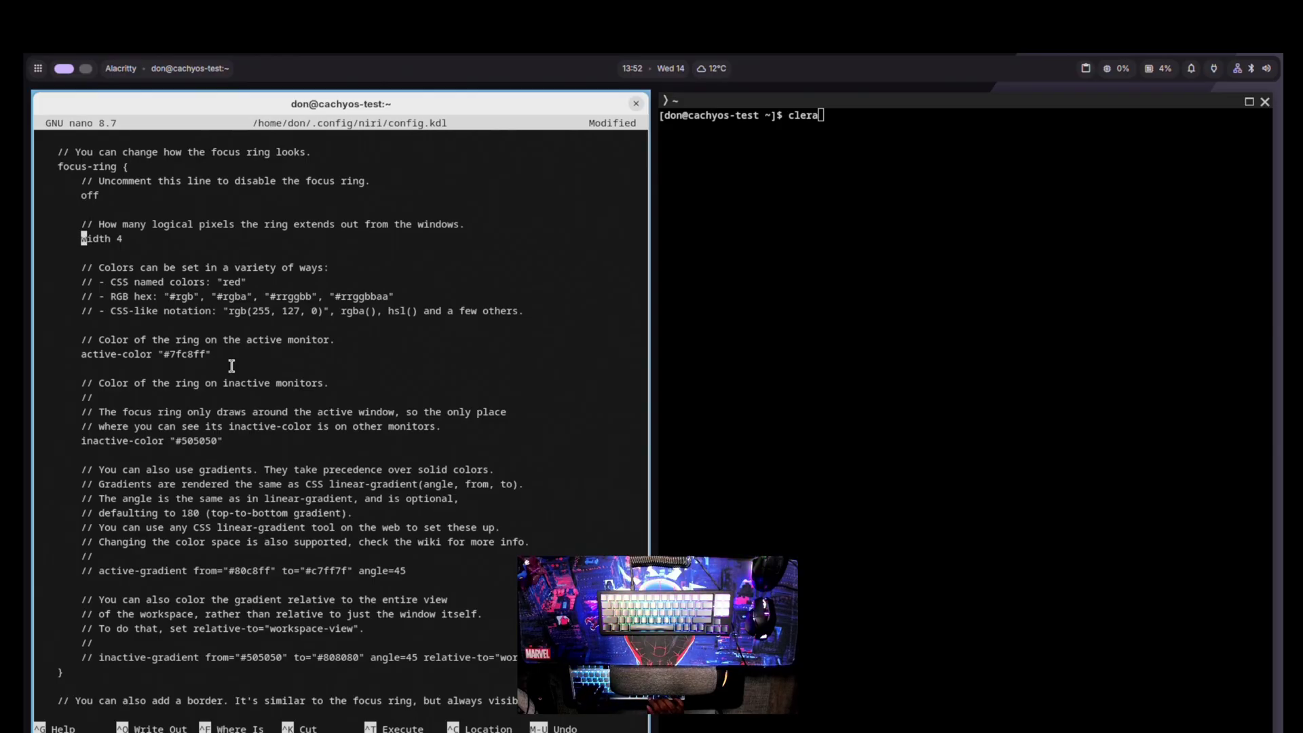
key(Down)
key(Down)
key(Down)
key(Down)
key(Down)
key(Down)
key(Down)
key(Down)
key(Down)
key(Down)
key(Down)
key(Down)
key(Down)
key(Down)
key(Down)
key(Down)
key(Down)
key(Down)
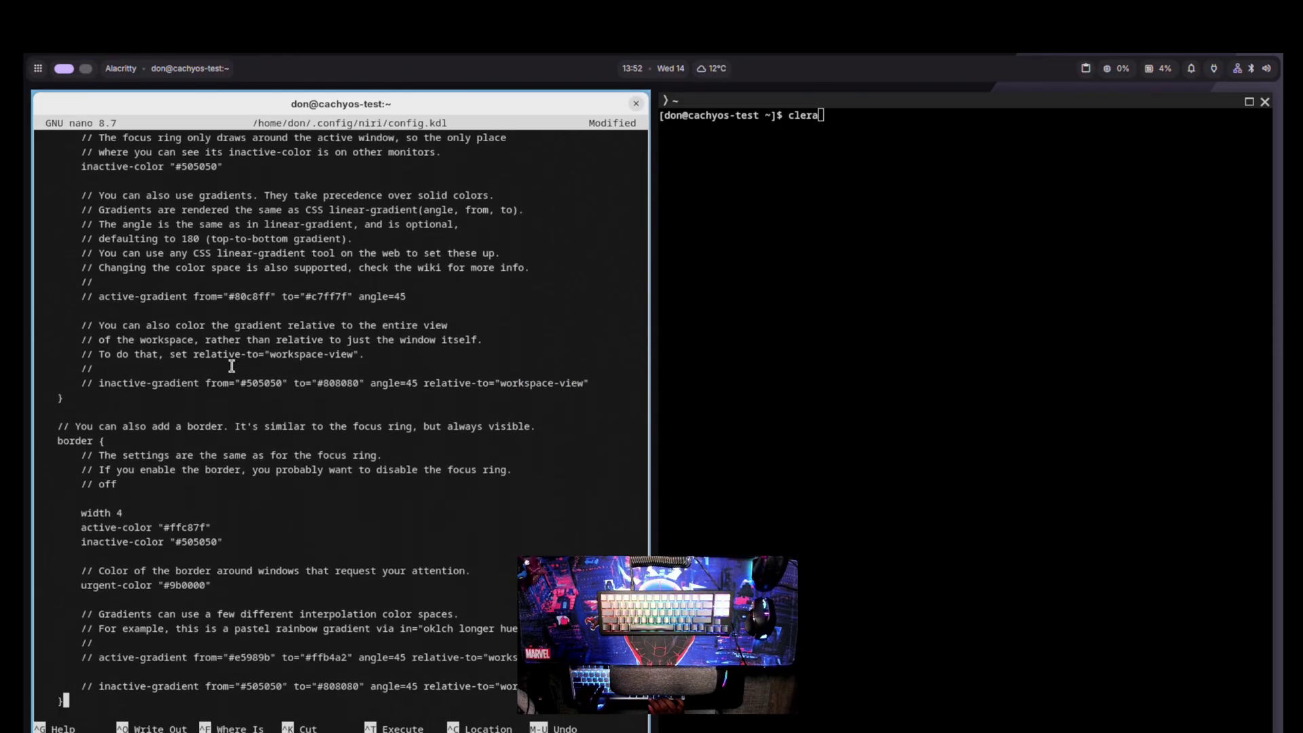
Set border active-color to #cba6f7 and inactive-color to #45475a, then save.
key(Up)
key(Up)
key(Up)
key(Up)
key(Up)
key(Up)
key(Up)
key(Up)
key(Up)
key(Up)
key(Up)
key(Up)
key(Up)
key(Up)
key(Up)
key(Up)
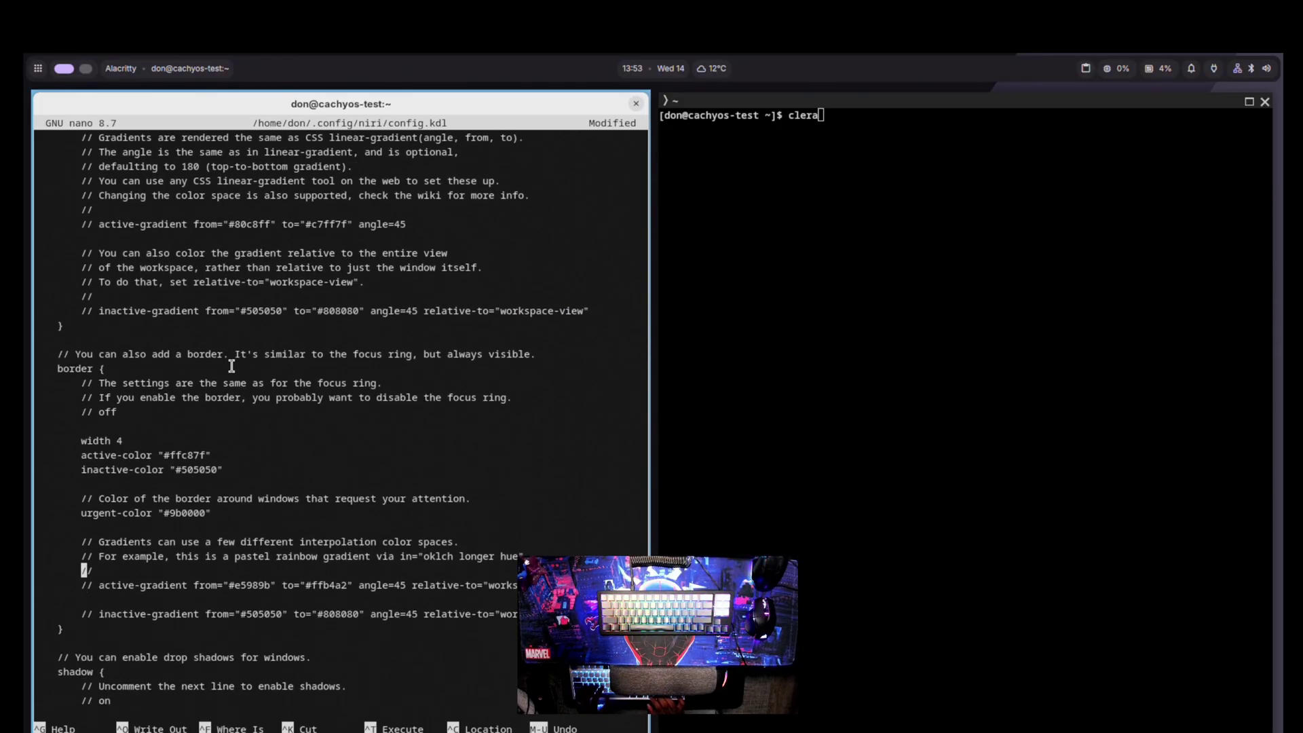
key(Down)
key(Up)
key(Up)
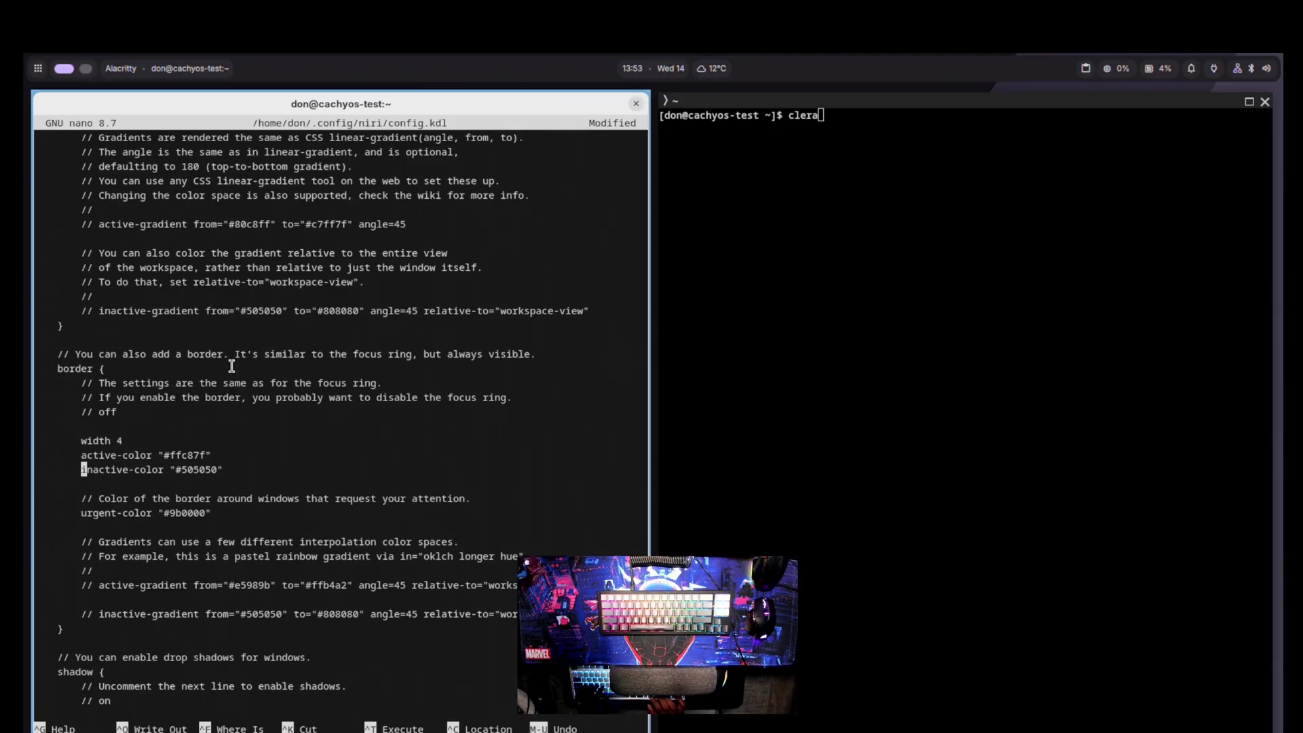
key(Right)
key(Right)
key(Right)
key(Right)
key(Right)
key(Right)
key(Right)
key(Right)
key(Right)
key(Right)
key(Right)
key(Right)
key(Right)
key(Right)
key(Right)
key(Right)
key(Right)
key(Right)
key(Right)
key(Right)
key(Right)
key(BackSpace)
key(BackSpace)
key(BackSpace)
key(BackSpace)
key(BackSpace)
key(BackSpace)
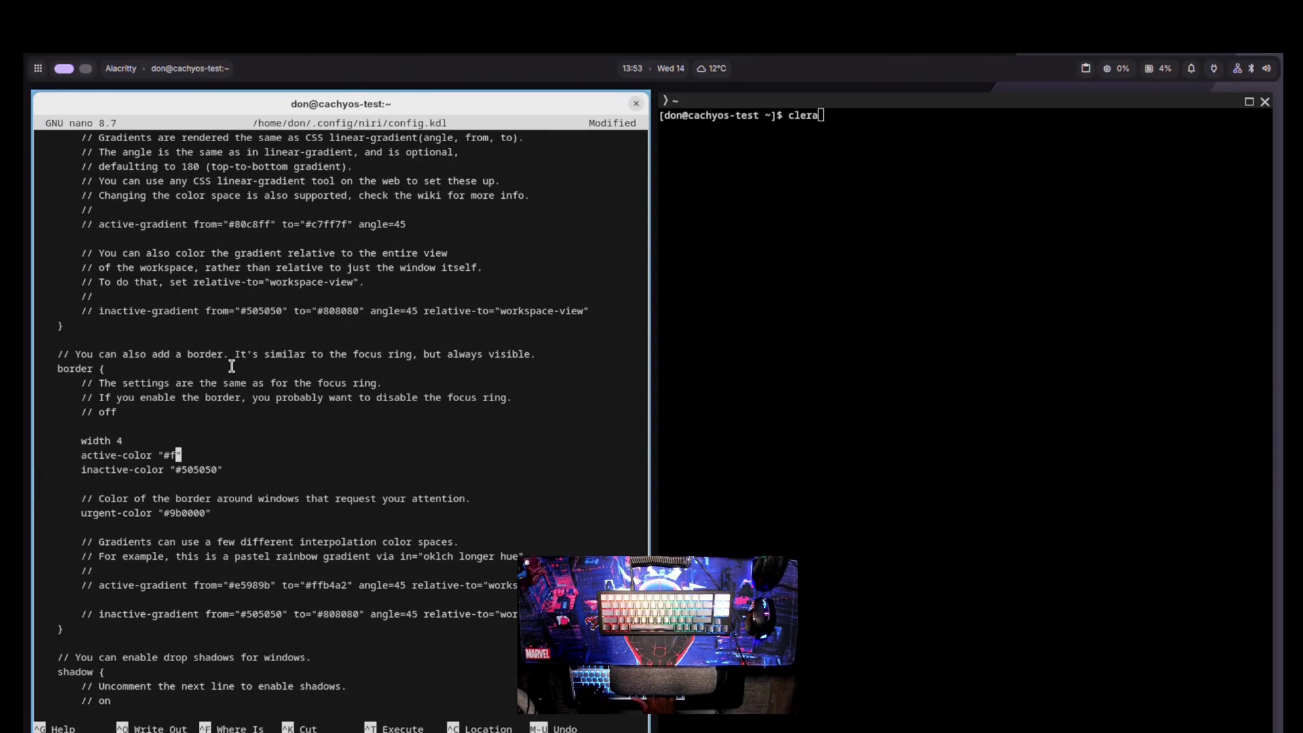
text(cba6f7)
key(Down)
key(Right)
key(Right)
key(BackSpace)
key(BackSpace)
key(BackSpace)
key(BackSpace)
key(BackSpace)
key(BackSpace)
text(45475a)
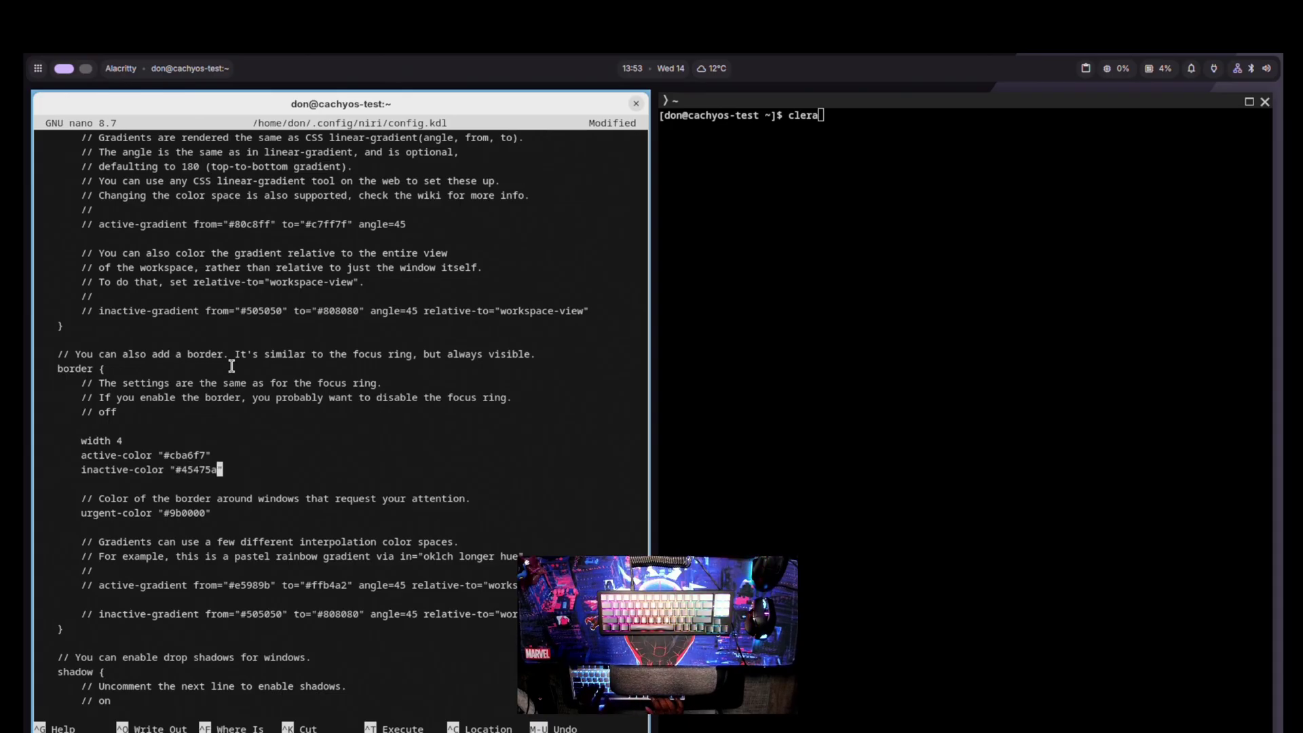
key(Down)
key(Down)
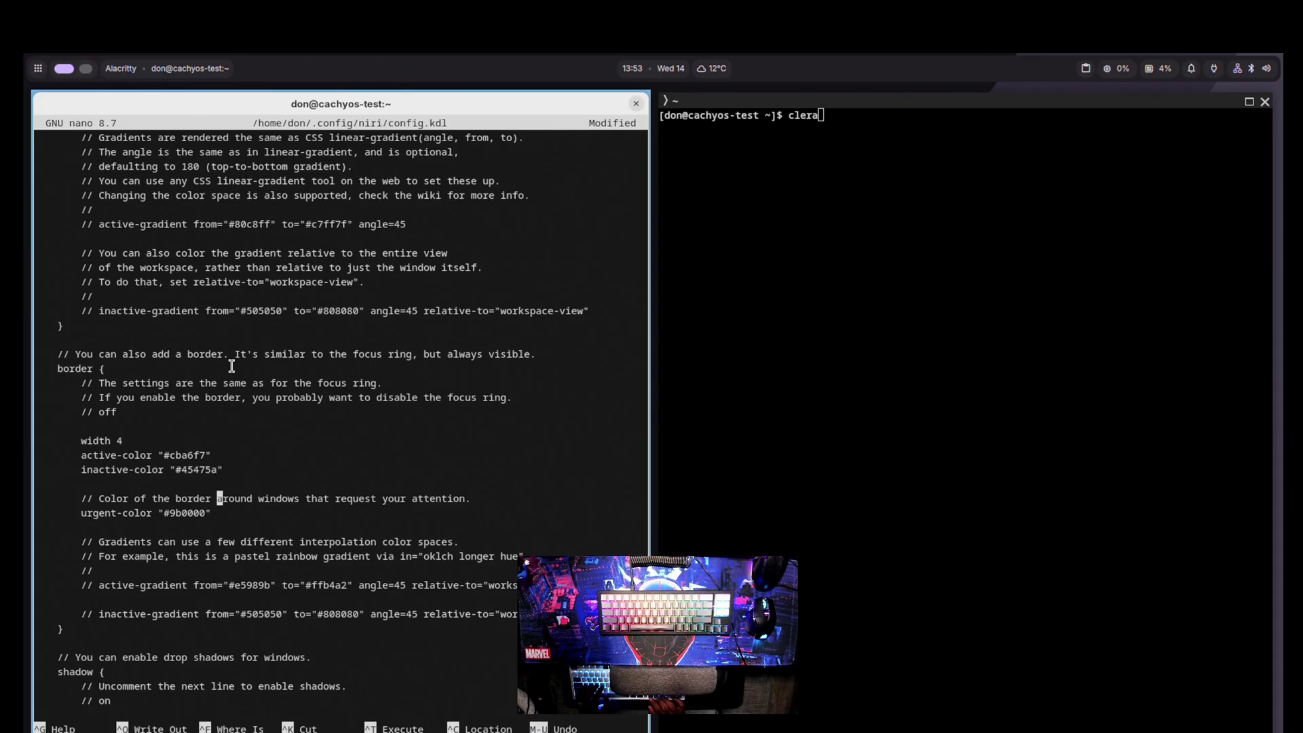
key(ctrl+s)
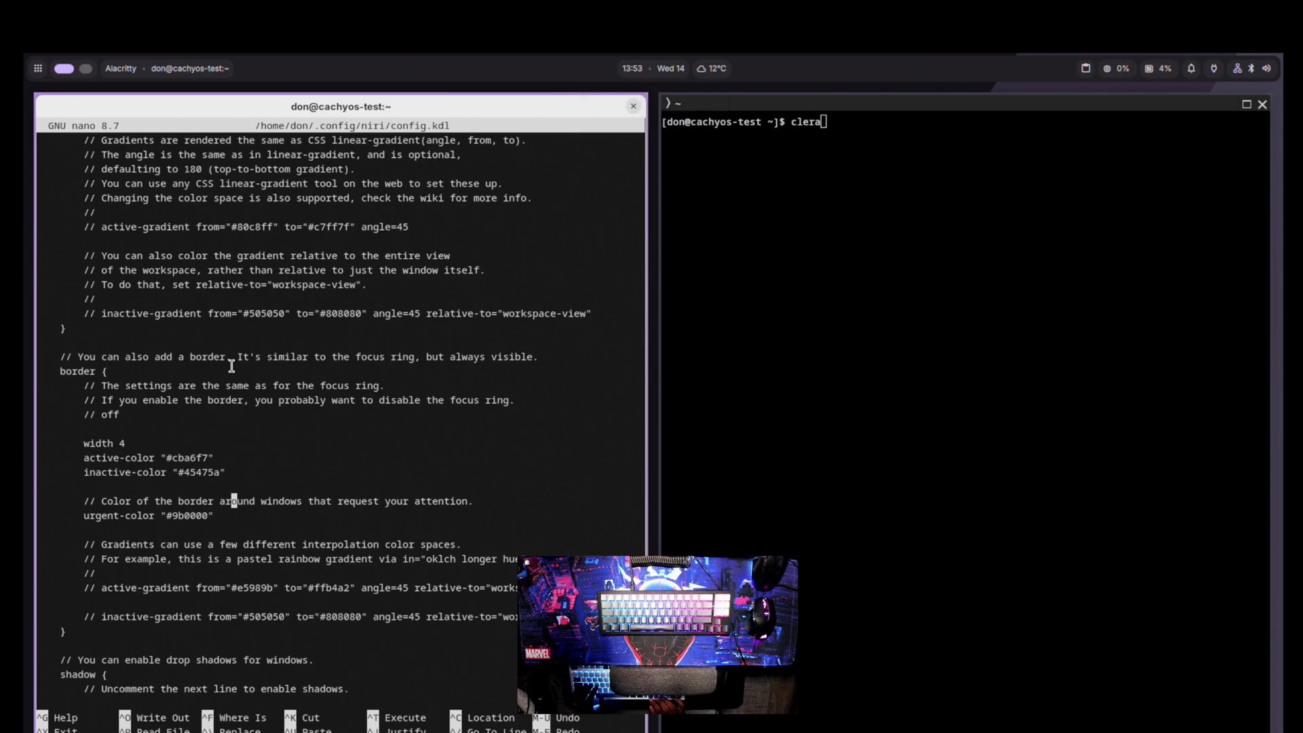
Uncomment the shadow 'on' line to enable shadows and save config.kdl.
key(Right)
key(Right)
key(Right)
key(Right)
key(Right)
key(Right)
scroll(232, 367, up, 1)
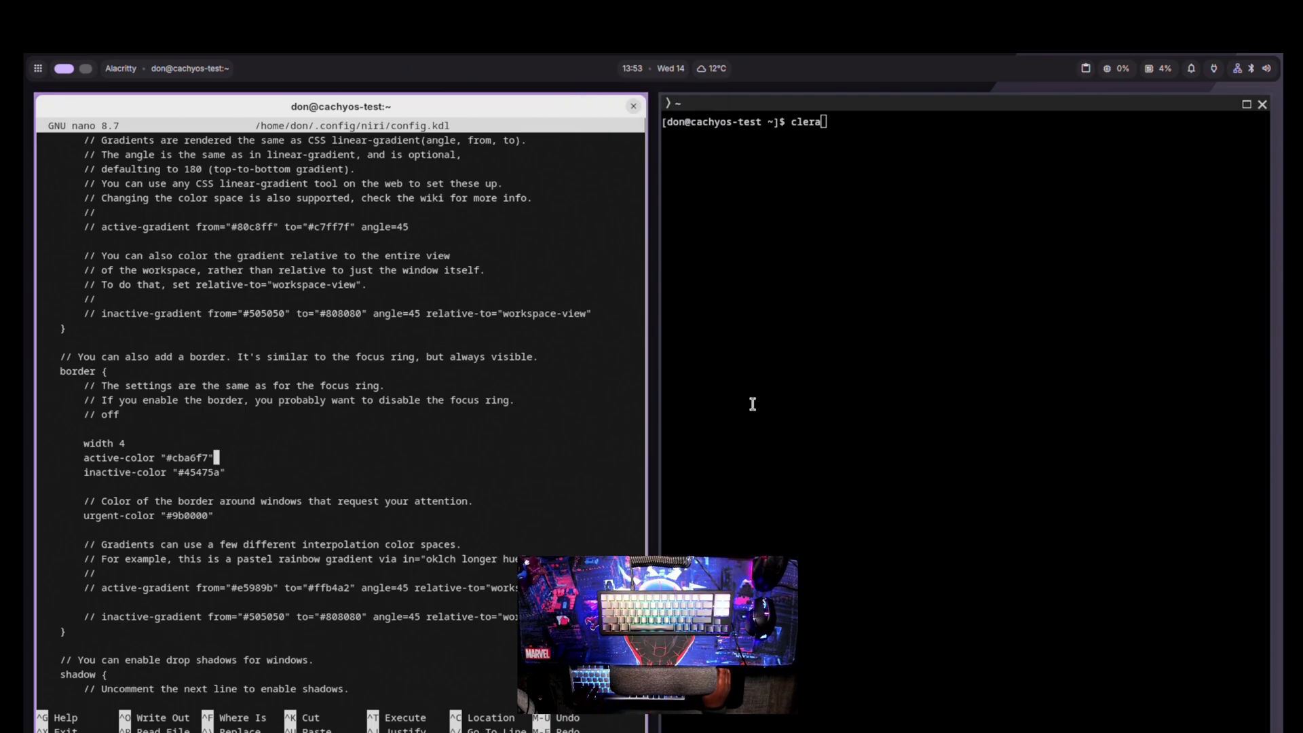
scroll(566, 428, down, 11)
key(Up)
key(Up)
key(Up)
key(Up)
key(Up)
key(Up)
key(Up)
key(Up)
key(Up)
key(Up)
key(Up)
key(Up)
key(Up)
key(Up)
key(Up)
key(Up)
key(Up)
key(Up)
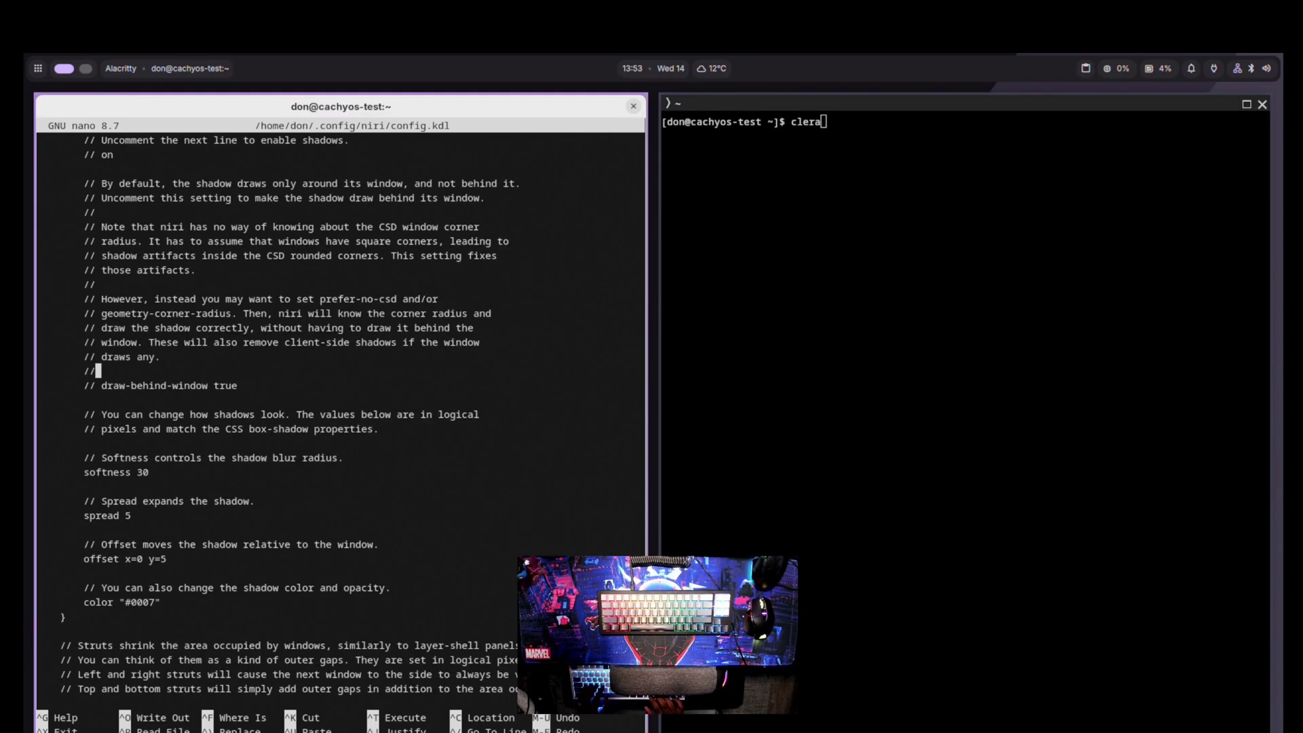
key(Down)
key(Down)
key(Left)
key(BackSpace)
key(BackSpace)
key(BackSpace)
key(ctrl+s)
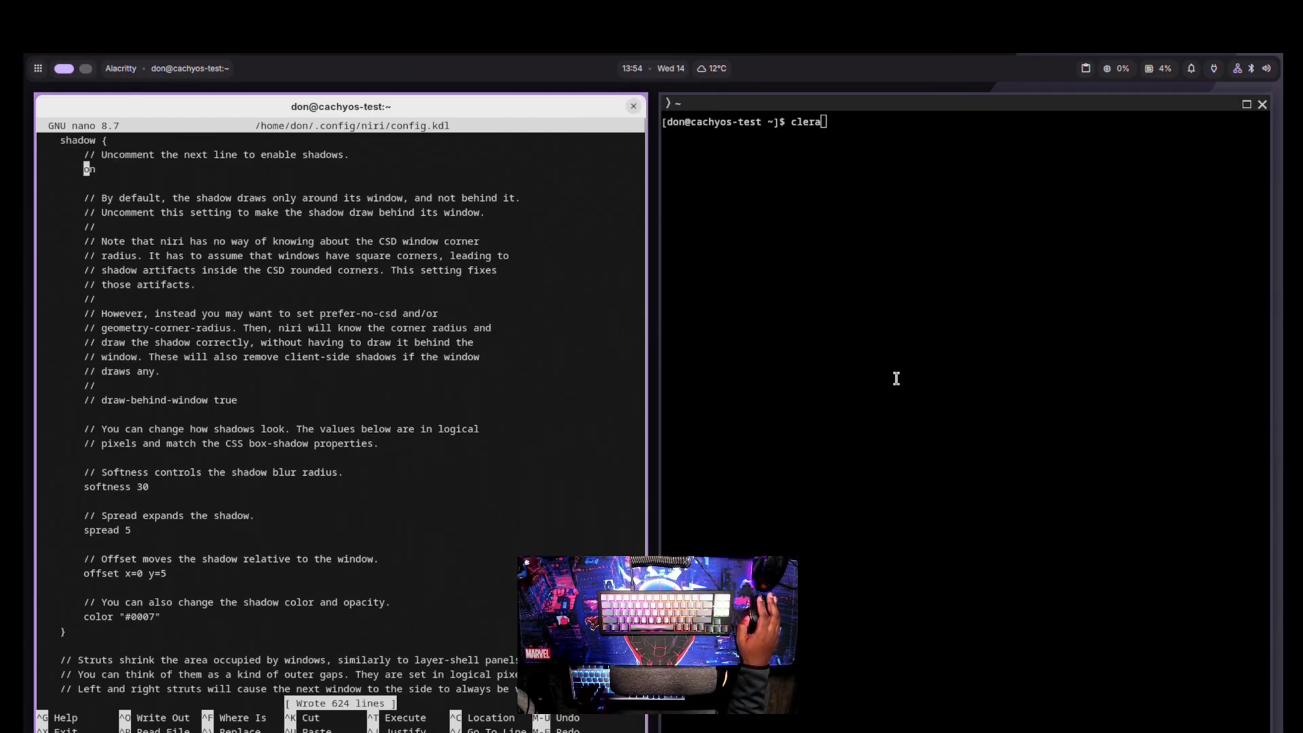
key(Down)
key(Down)
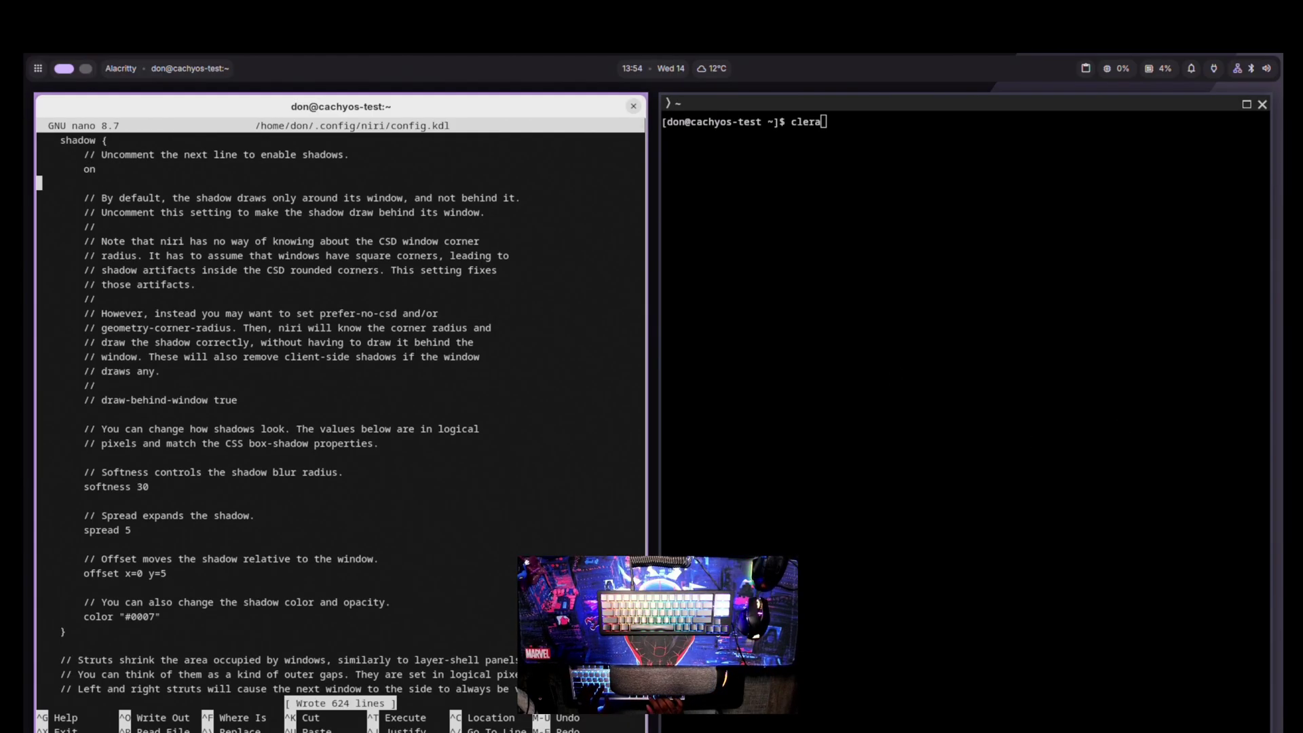
Add always-center-single-column below center-focused-column in the layout section and save.
key(Up)
key(Up)
key(Up)
key(Up)
key(Up)
key(Up)
key(Up)
key(Up)
key(Up)
key(Up)
key(Up)
key(Up)
key(Up)
key(Up)
key(Up)
key(Up)
key(Up)
key(Up)
key(Up)
key(Up)
key(Up)
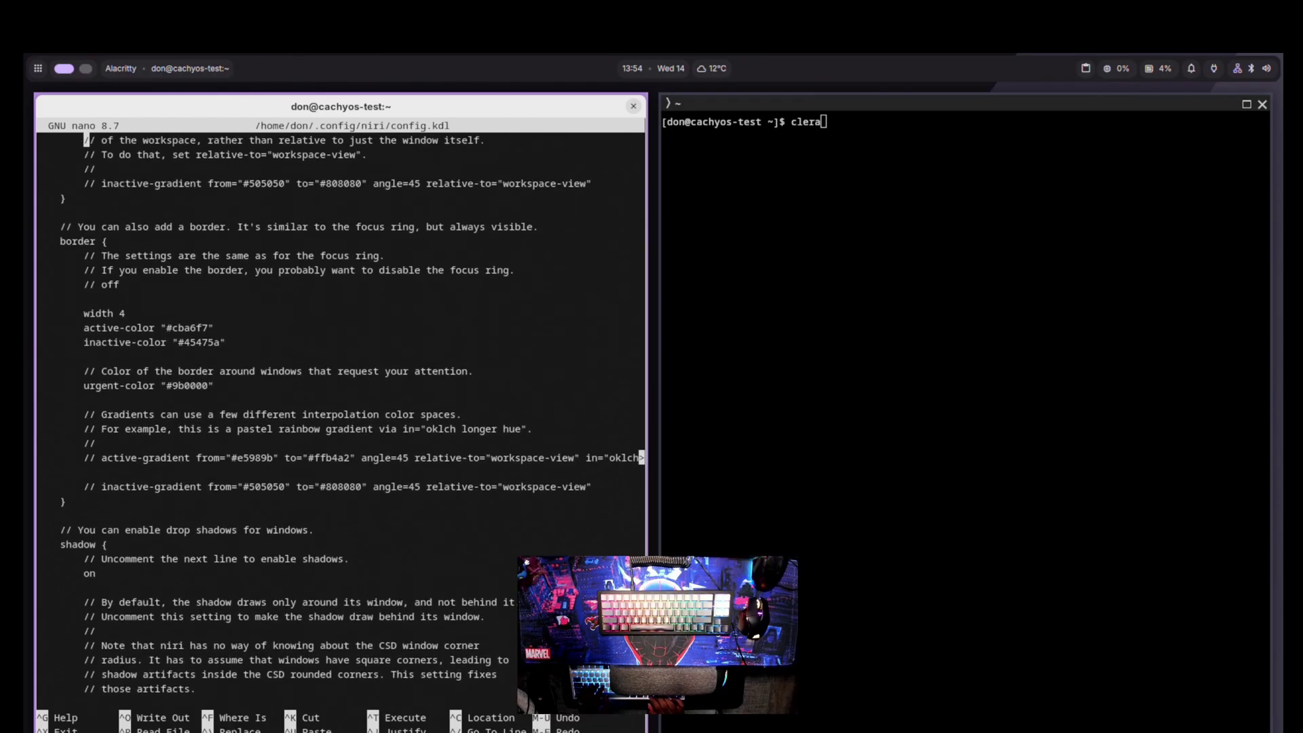
key(Up)
key(Up)
key(Up)
key(Up)
key(Up)
key(Up)
key(Up)
key(Up)
key(Up)
key(Up)
key(Up)
key(Up)
key(Up)
key(Up)
key(Up)
key(Up)
key(Up)
key(Up)
key(Up)
key(Up)
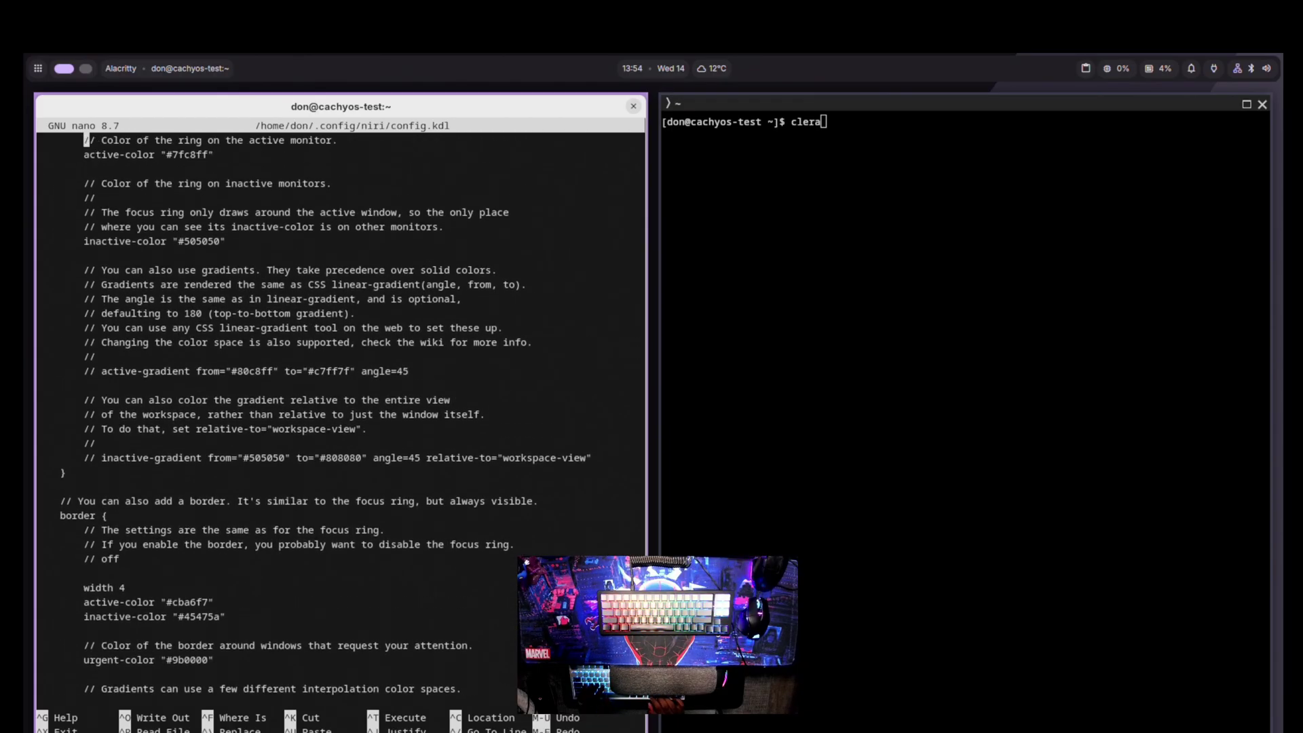
key(Up)
key(Up)
key(Up)
key(Up)
key(Up)
key(Up)
key(Up)
key(Up)
key(Up)
key(Up)
key(Up)
key(Up)
key(Up)
key(Up)
key(Up)
key(Up)
key(Up)
key(Up)
key(Up)
key(Up)
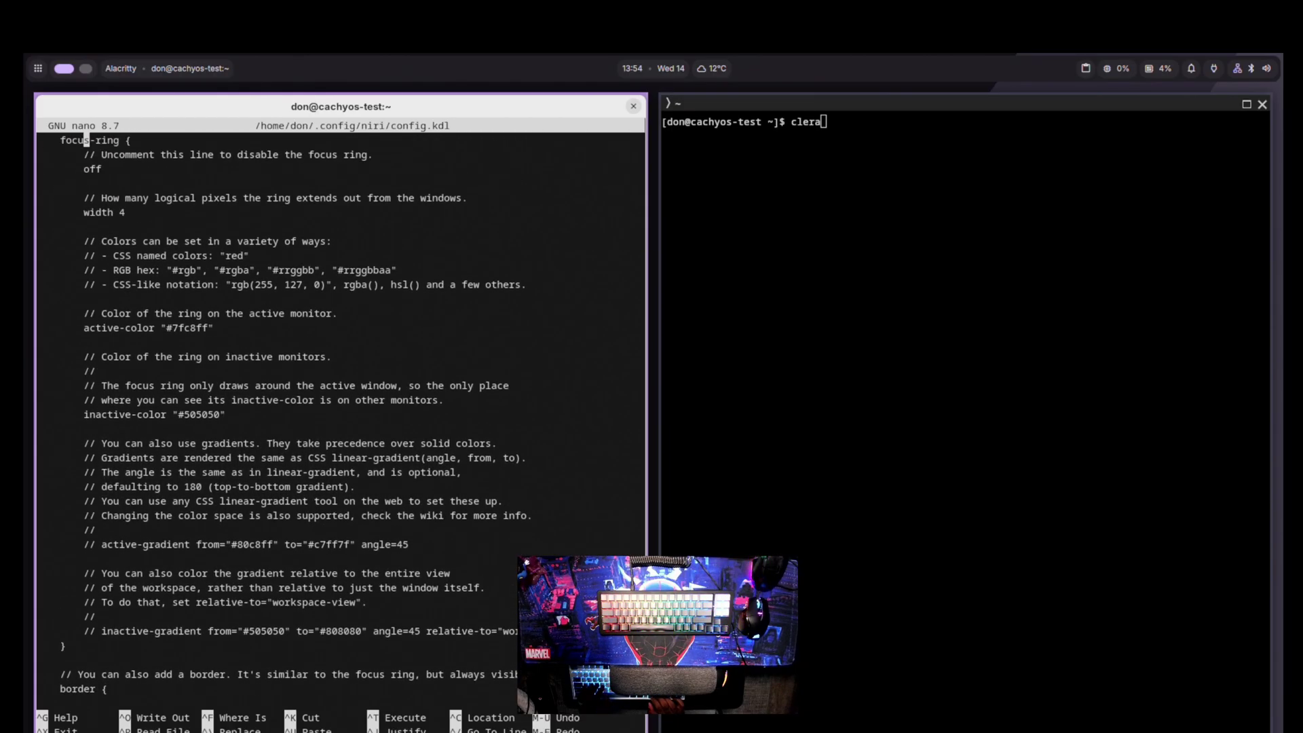
key(Up)
key(Up)
key(Up)
key(Up)
key(Up)
key(Up)
key(Up)
key(Up)
key(Up)
key(Up)
key(Up)
key(Up)
key(Up)
key(Up)
key(Up)
key(Up)
key(Up)
key(Up)
key(Up)
key(Up)
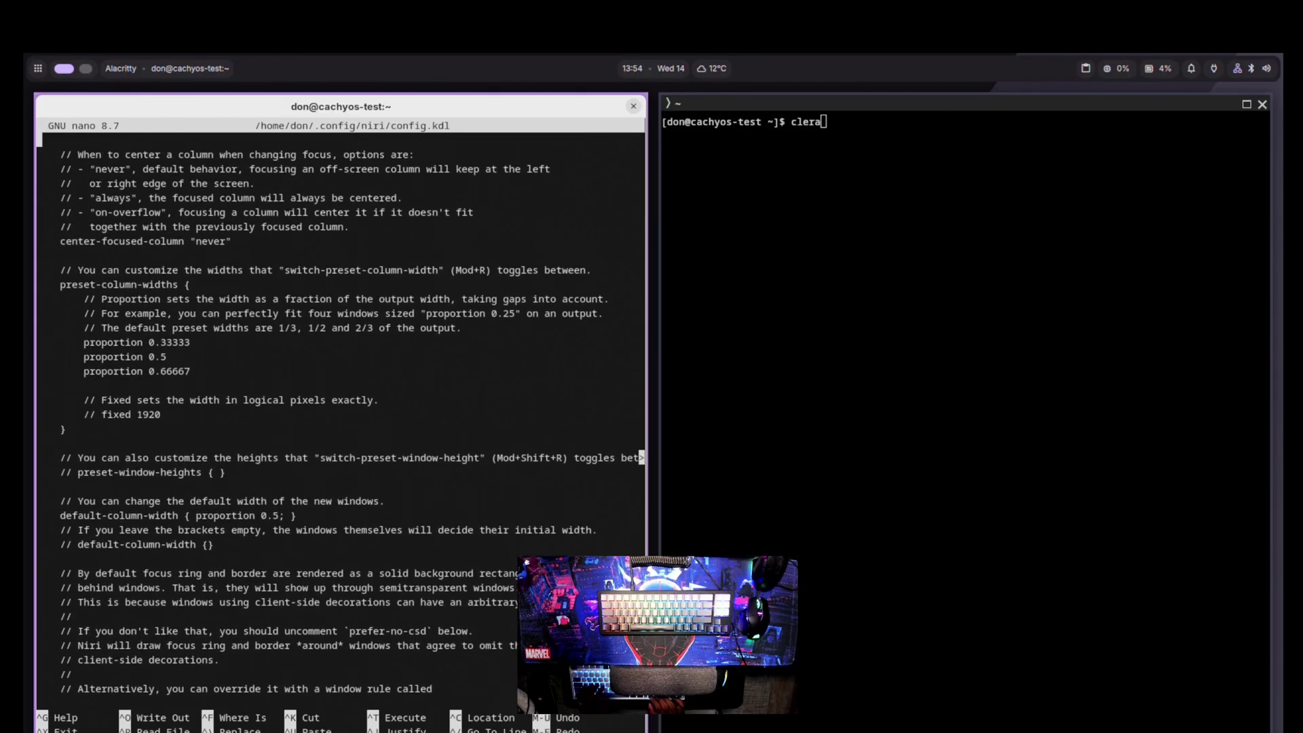
key(Down)
key(Down)
key(Down)
key(Down)
key(Down)
key(Down)
key(Down)
key(Up)
key(Up)
key(Up)
key(Up)
key(Up)
key(Up)
key(Up)
key(Up)
key(Up)
key(Up)
key(Up)
key(Up)
key(Up)
key(Down)
key(Down)
key(Down)
key(Down)
key(Down)
key(Down)
key(Down)
key(Down)
key(Down)
key(Down)
key(Down)
key(Down)
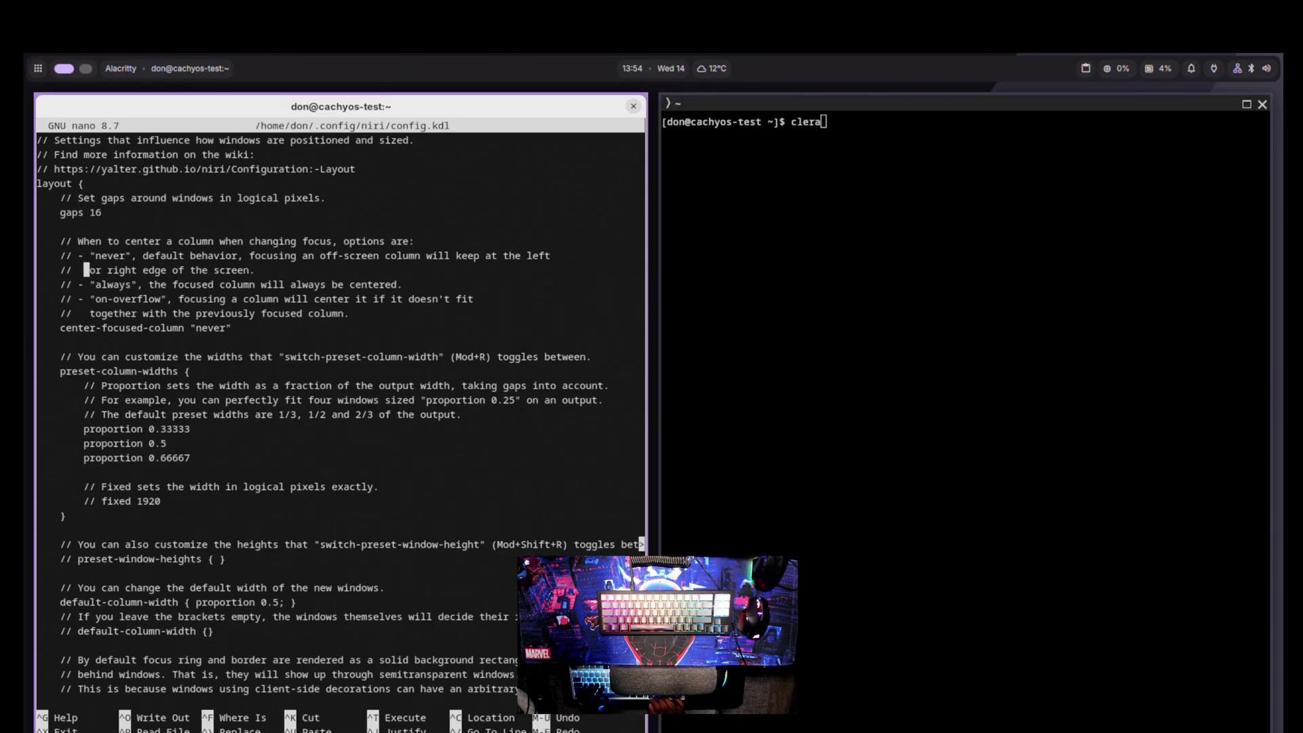
key(Down)
key(Right)
key(Right)
key(Right)
key(Right)
key(Right)
key(Right)
key(Right)
key(Right)
key(Right)
key(Right)
key(Right)
key(Right)
key(Right)
key(Right)
key(Right)
key(Right)
key(Right)
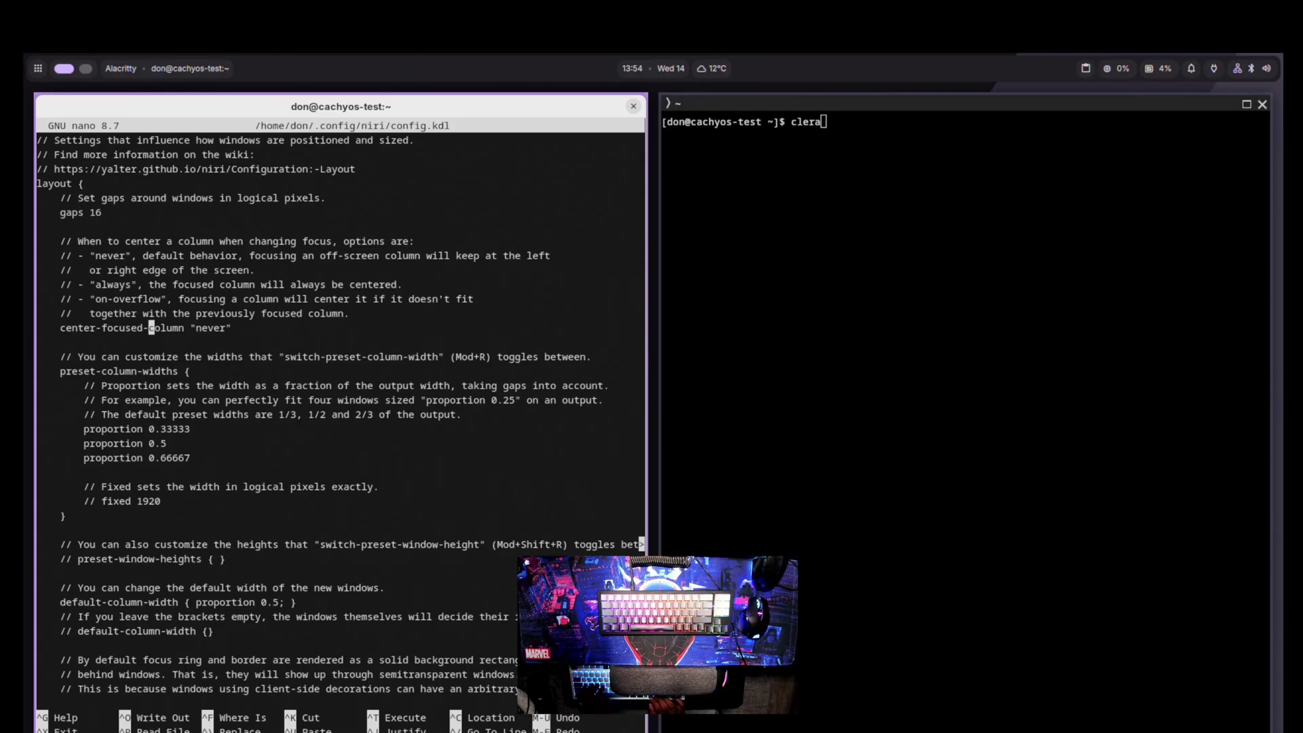
key(Right)
key(Right)
key(Right)
key(Right)
key(Right)
key(Right)
key(Right)
key(Right)
key(Return)
key(Return)
key(Down)
text(always)
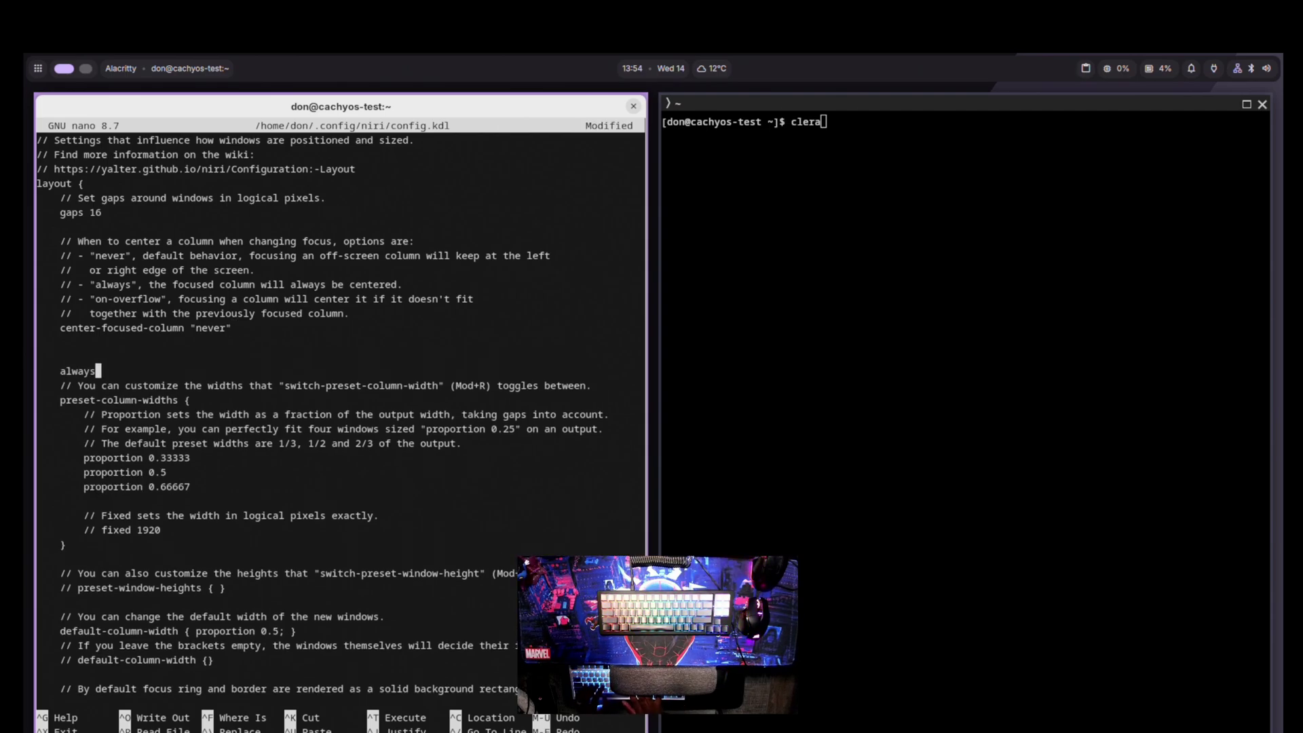
text(-center-)
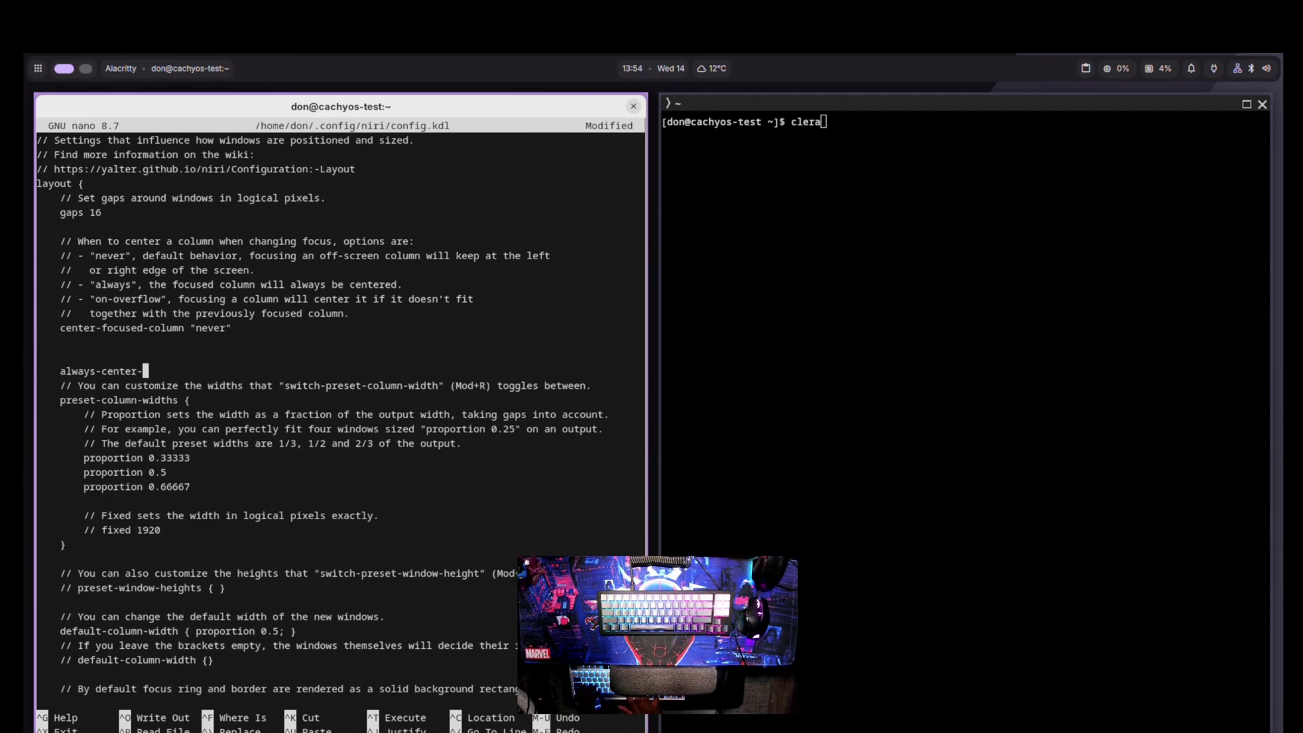
text(single column)
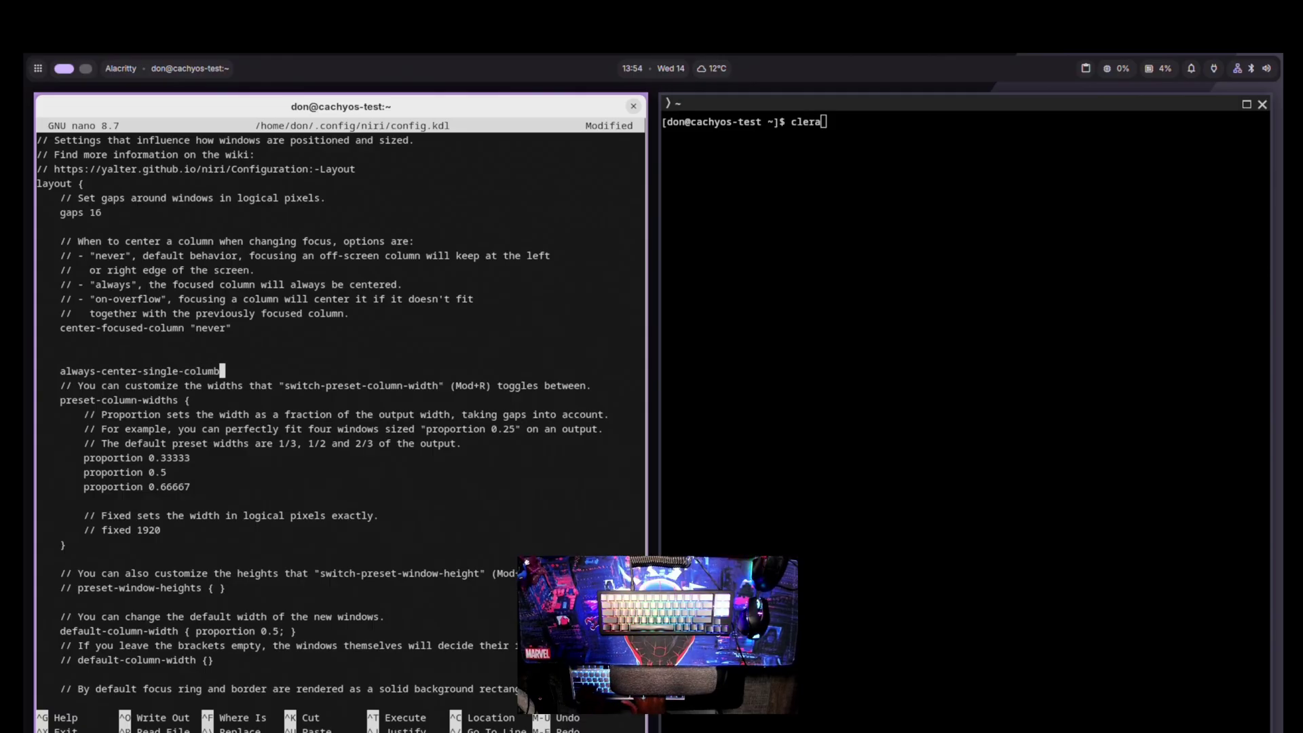
key(ctrl+s)
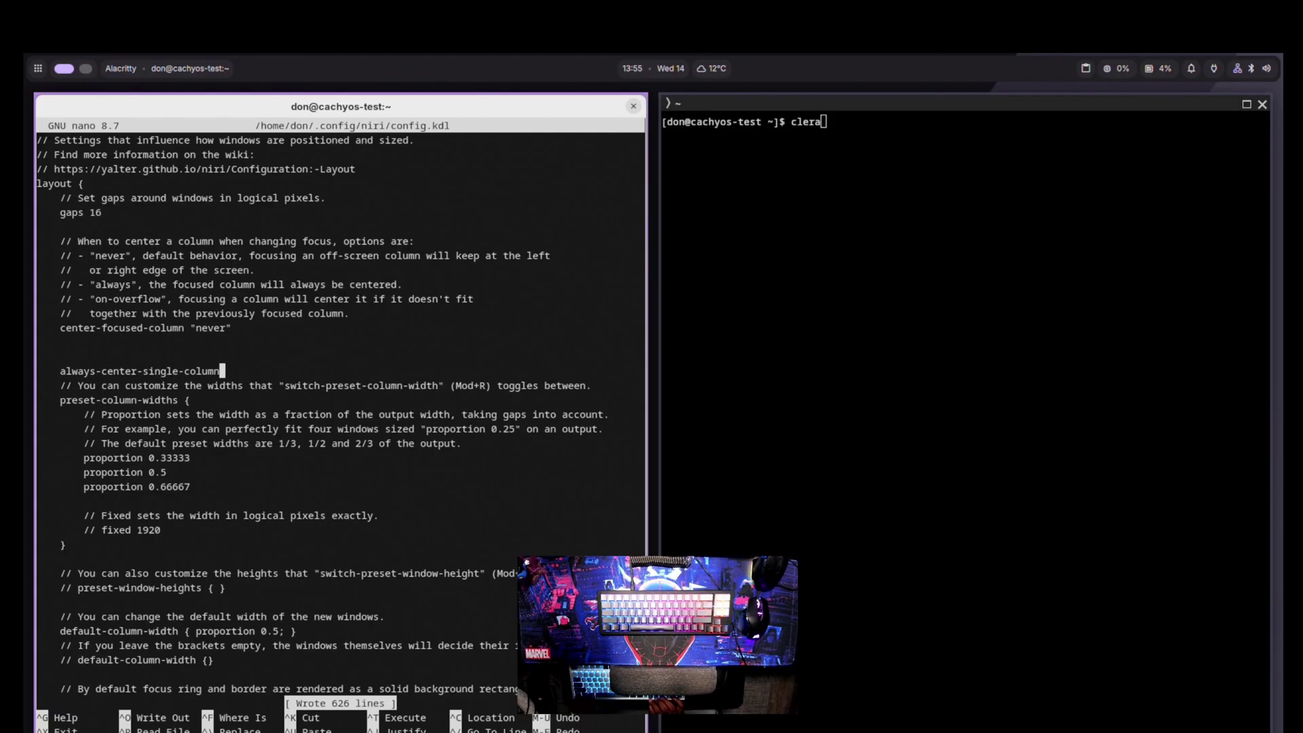
Open a new kitty terminal on the empty second workspace.
key(super+Page_Down)
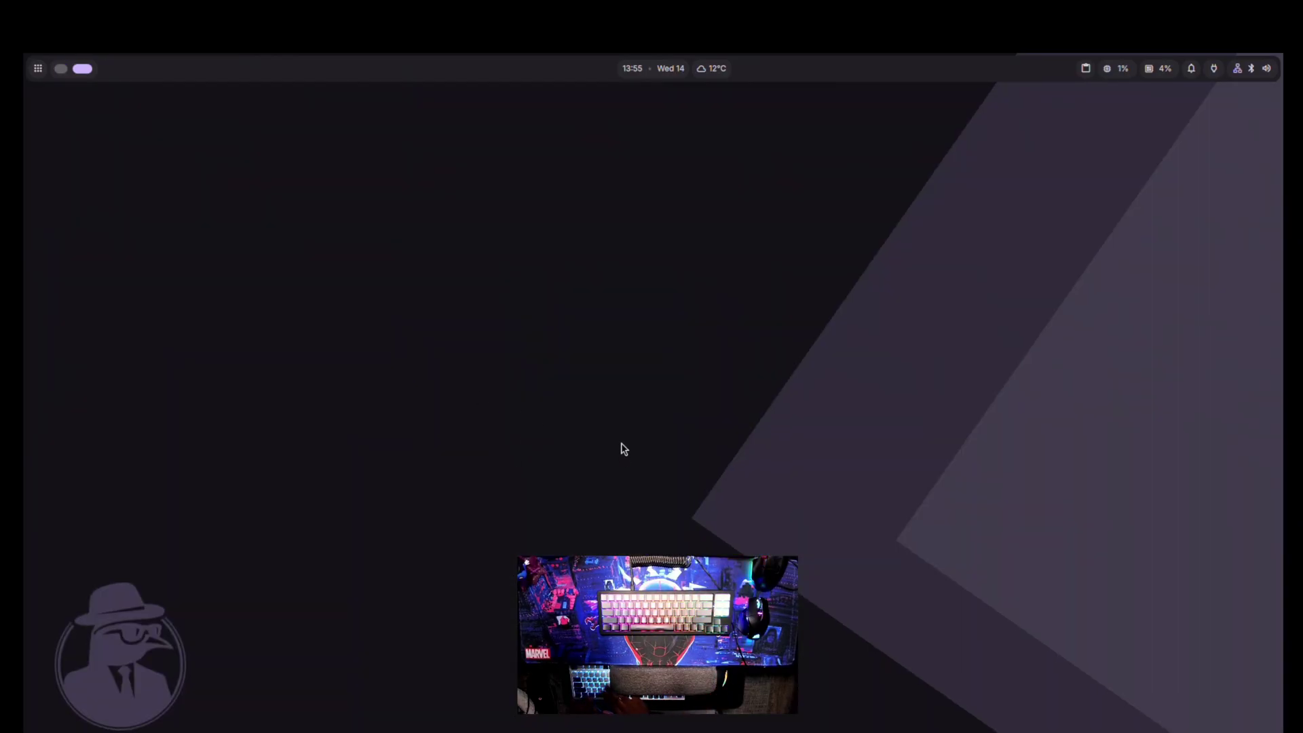
key(super+t)
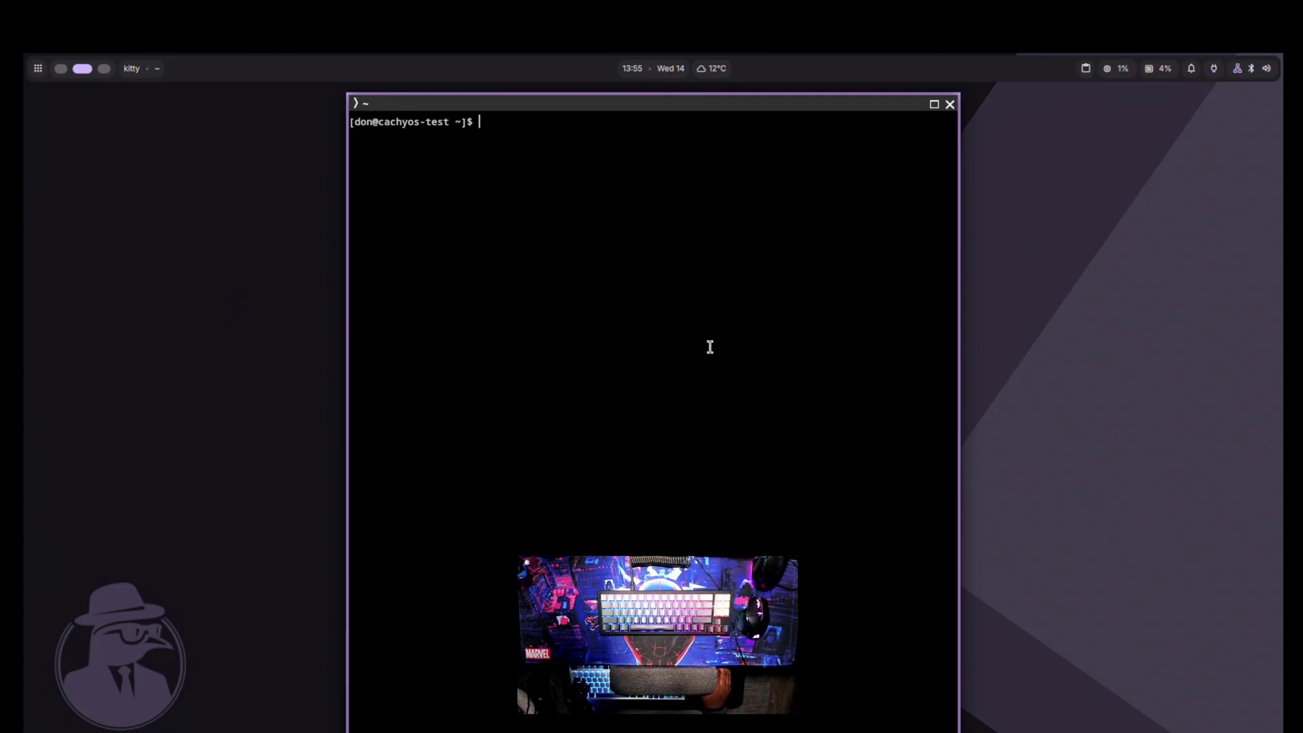
scroll(257, 370, up, 15)
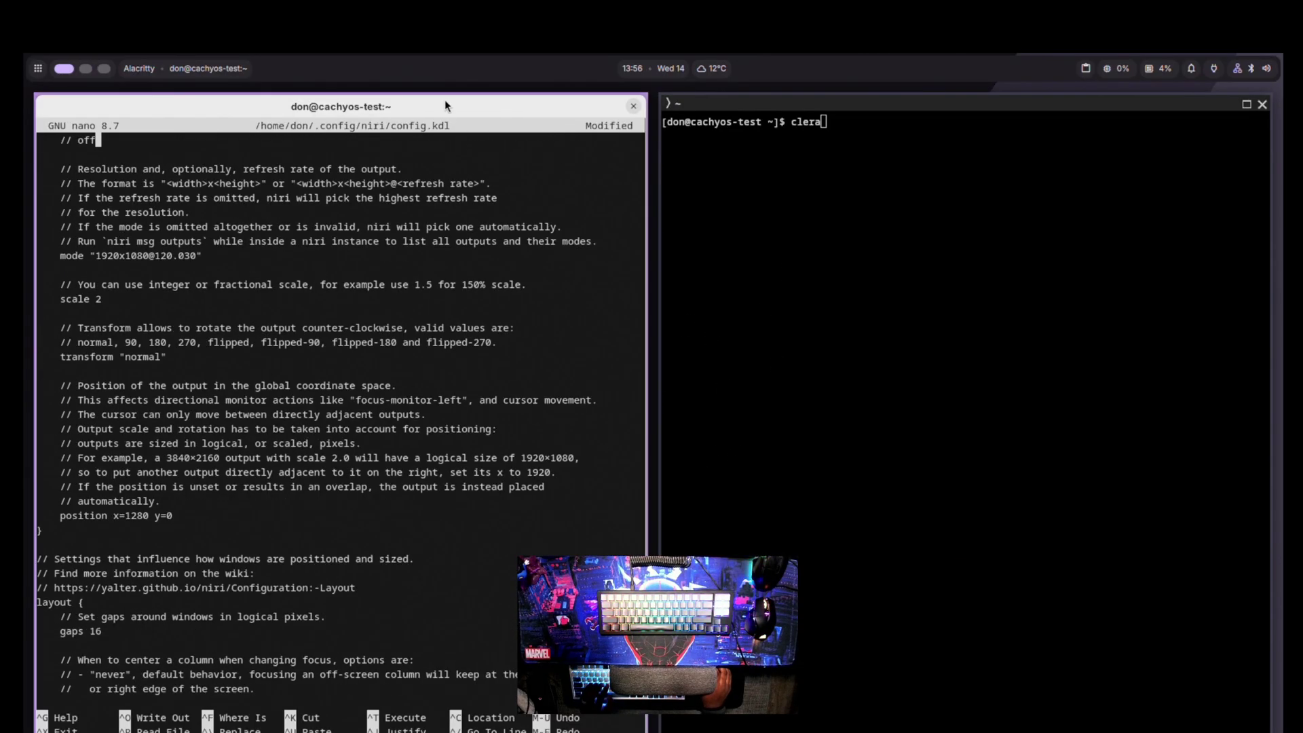
Scroll to the prefer-no-csd line and remove its comment prefix.
scroll(361, 452, up, 4)
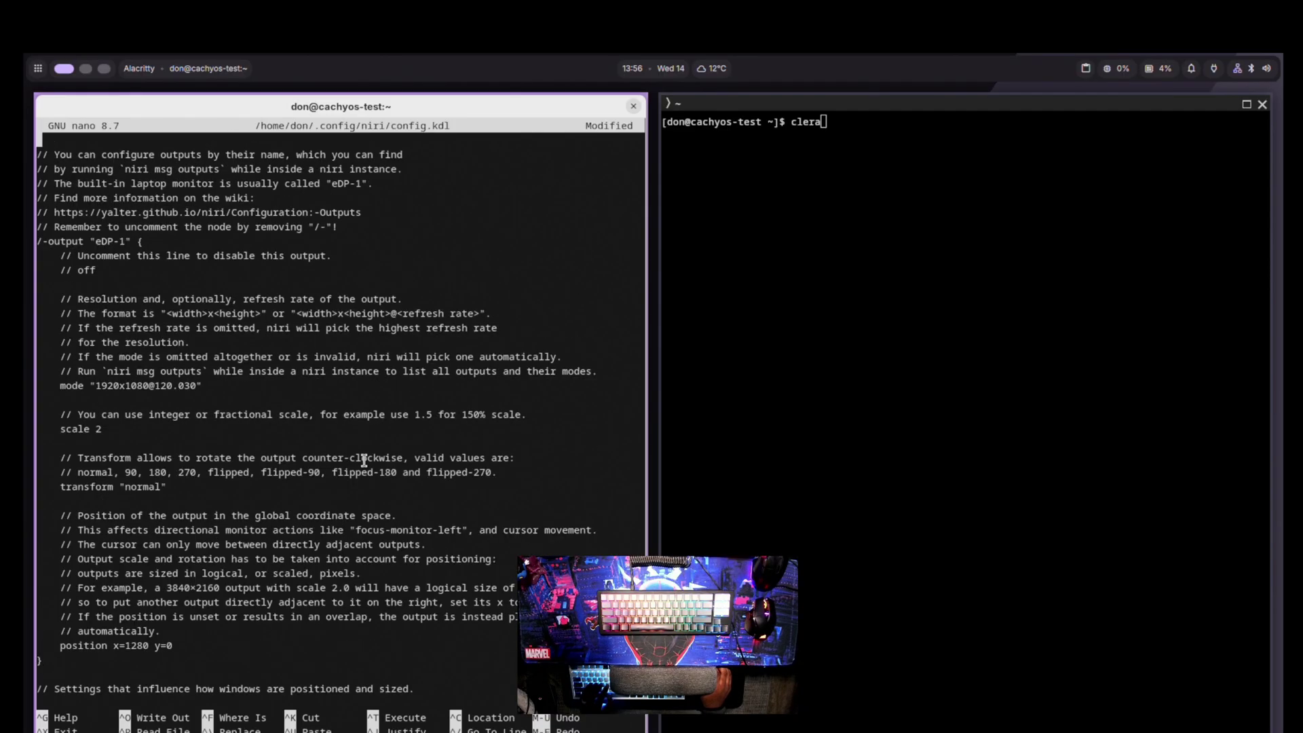
scroll(361, 451, down, 18)
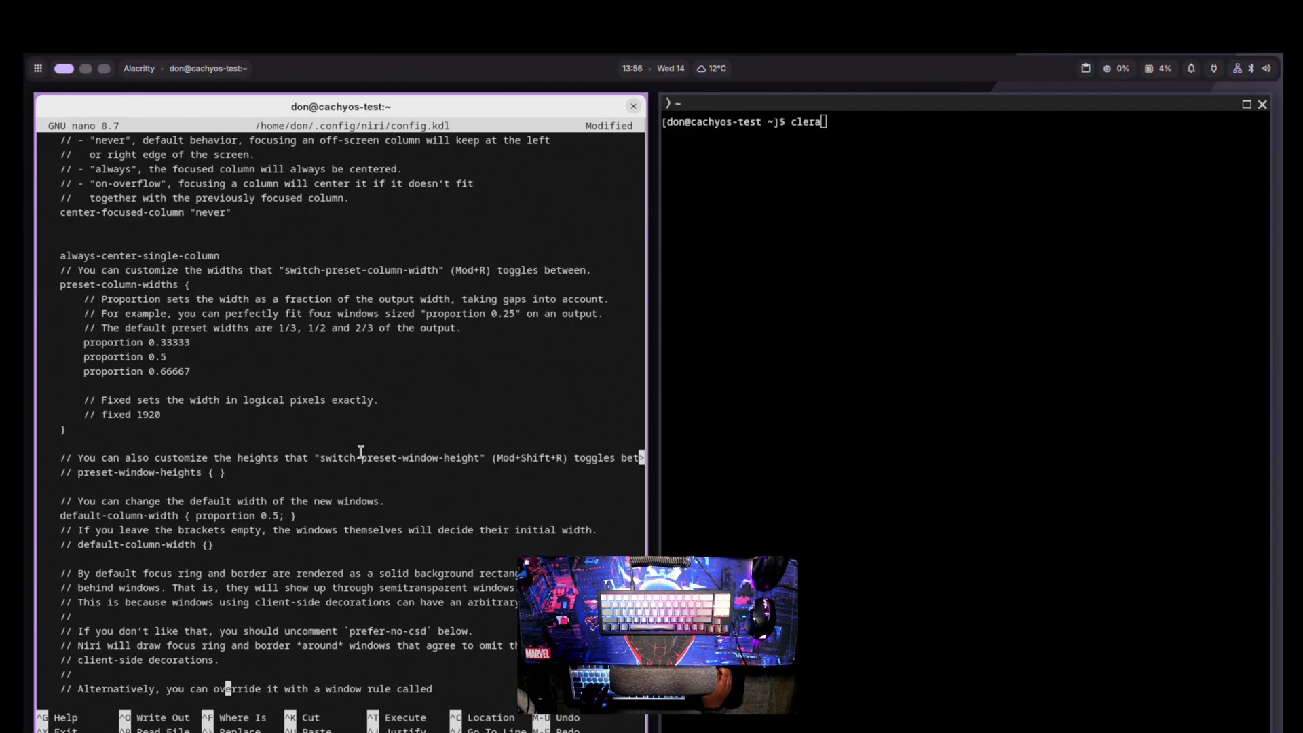
scroll(320, 427, down, 1)
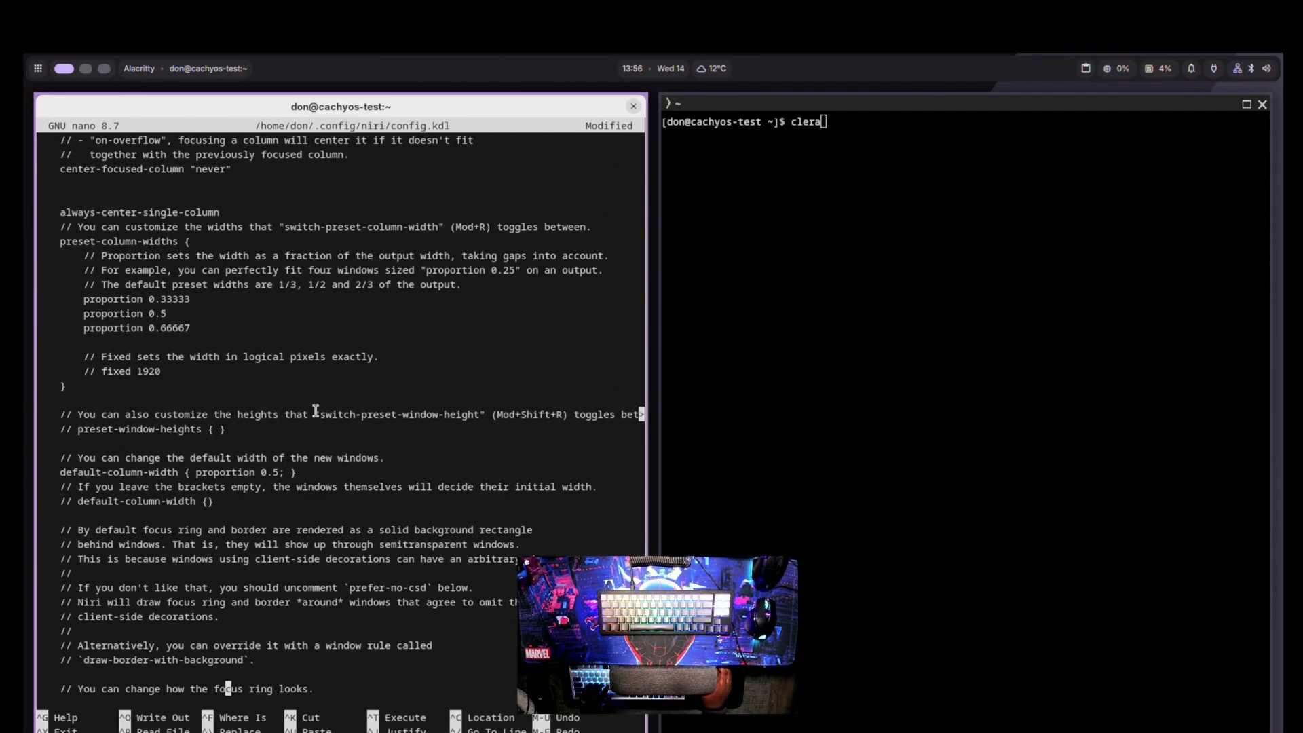
scroll(314, 421, down, 20)
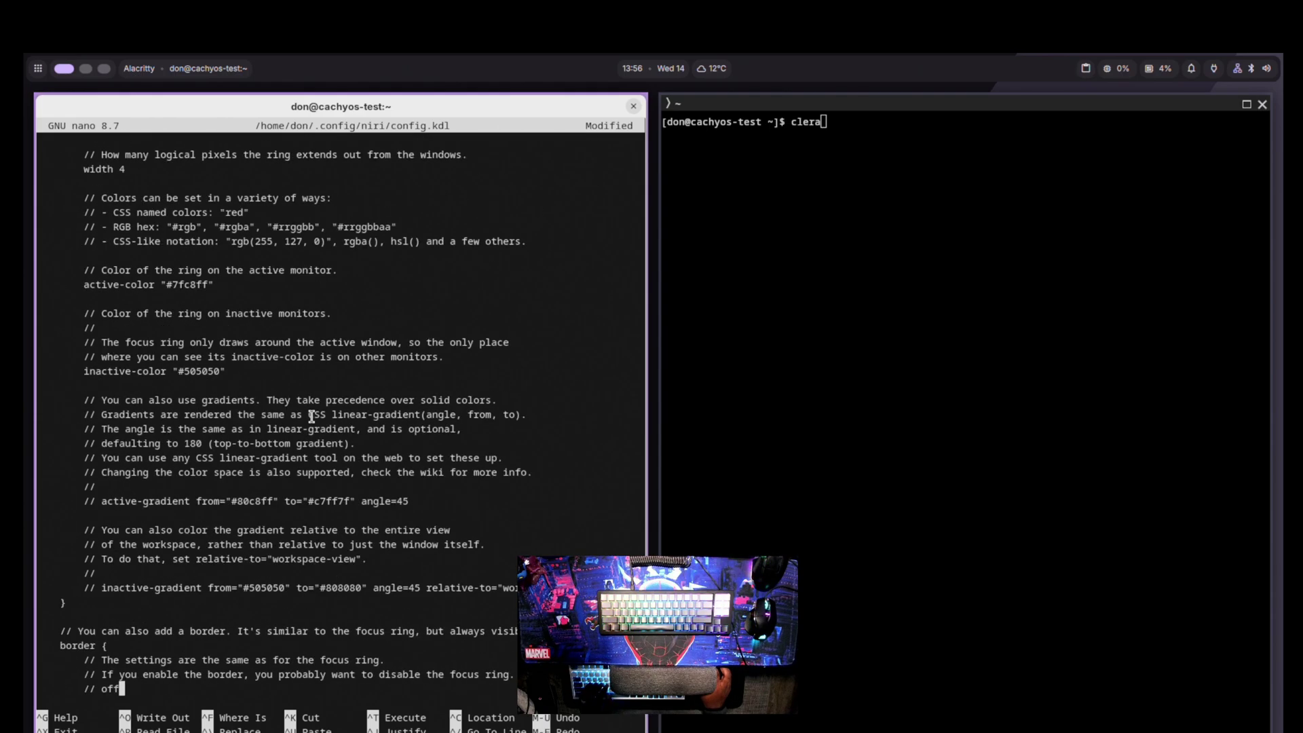
scroll(312, 416, down, 11)
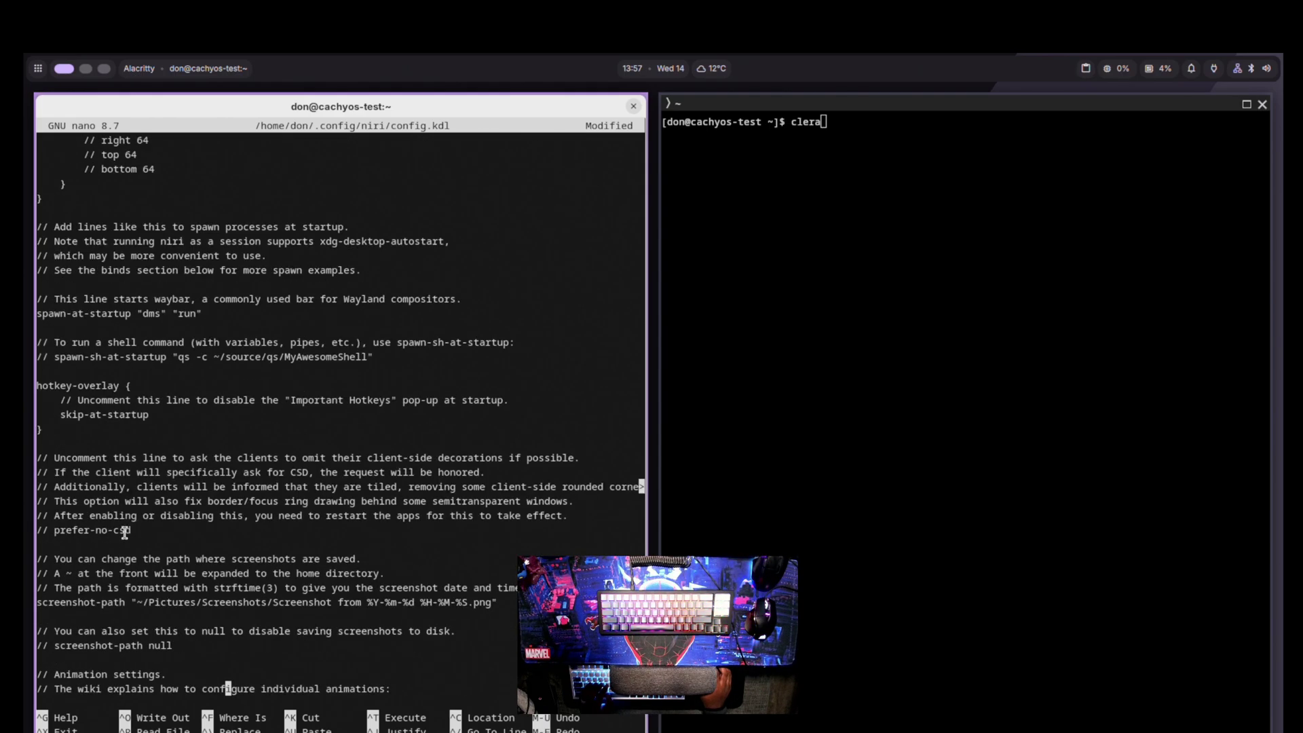
key(Up)
key(Up)
key(Up)
key(Up)
key(Up)
key(Up)
key(Up)
key(Up)
key(Up)
key(Up)
key(Up)
key(Left)
key(Left)
key(Left)
key(Left)
key(Left)
key(Left)
key(Left)
key(Left)
key(Left)
key(Left)
key(Left)
key(Left)
key(Left)
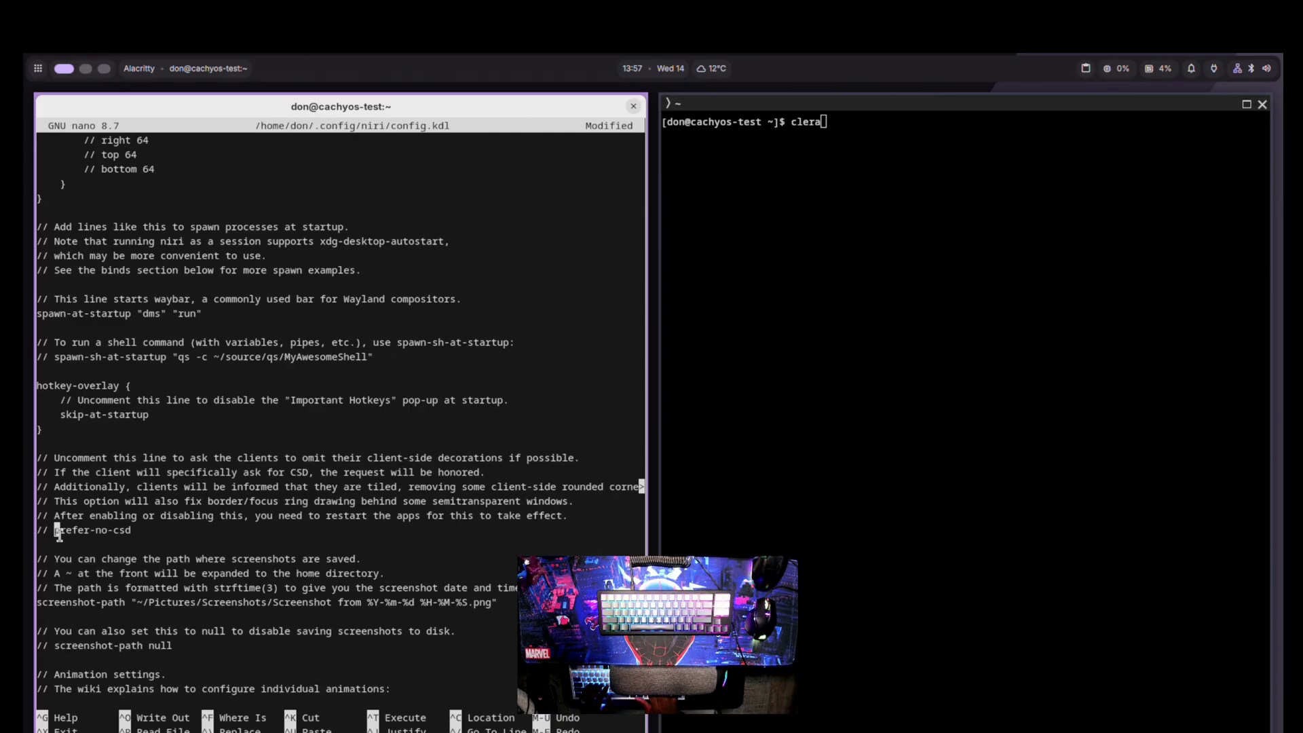
key(BackSpace)
key(BackSpace)
key(BackSpace)
Save config.kdl with Ctrl+O and close the kitty terminal on the right.
key(ctrl+o)
key(Return)
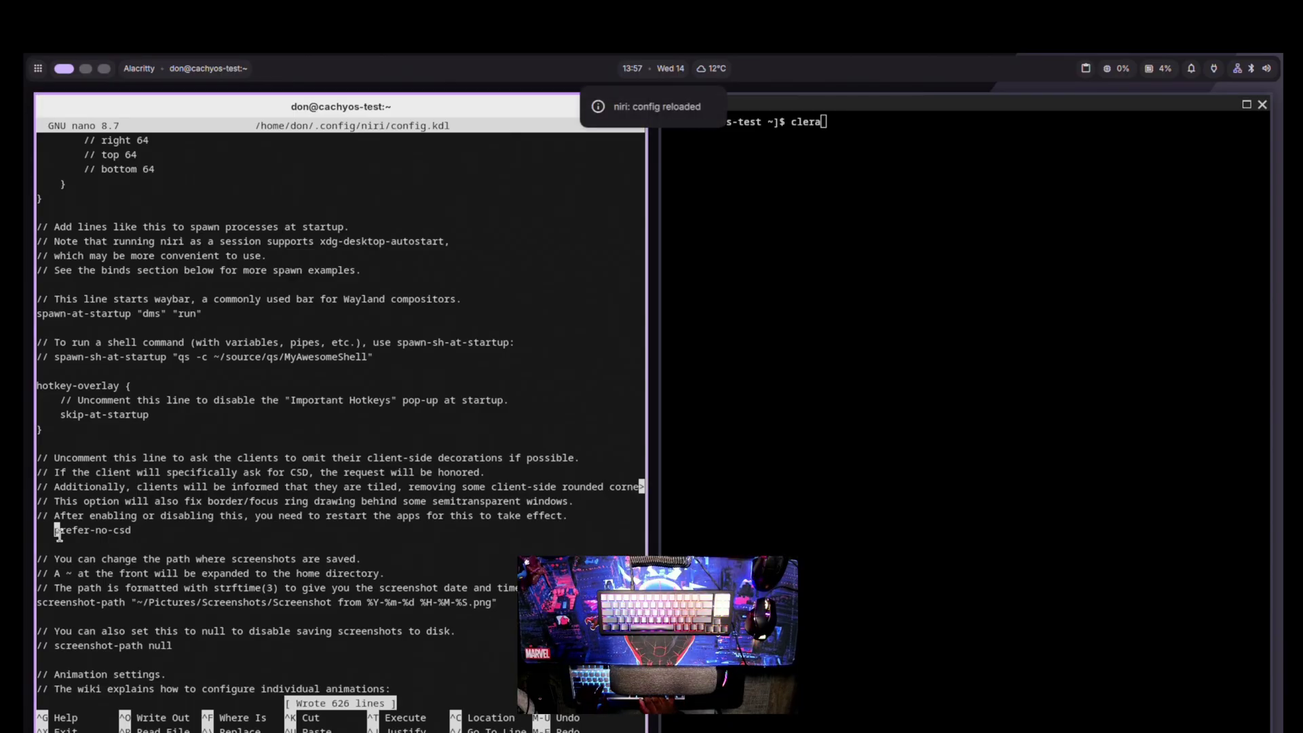
click(925, 417)
key(super+q)
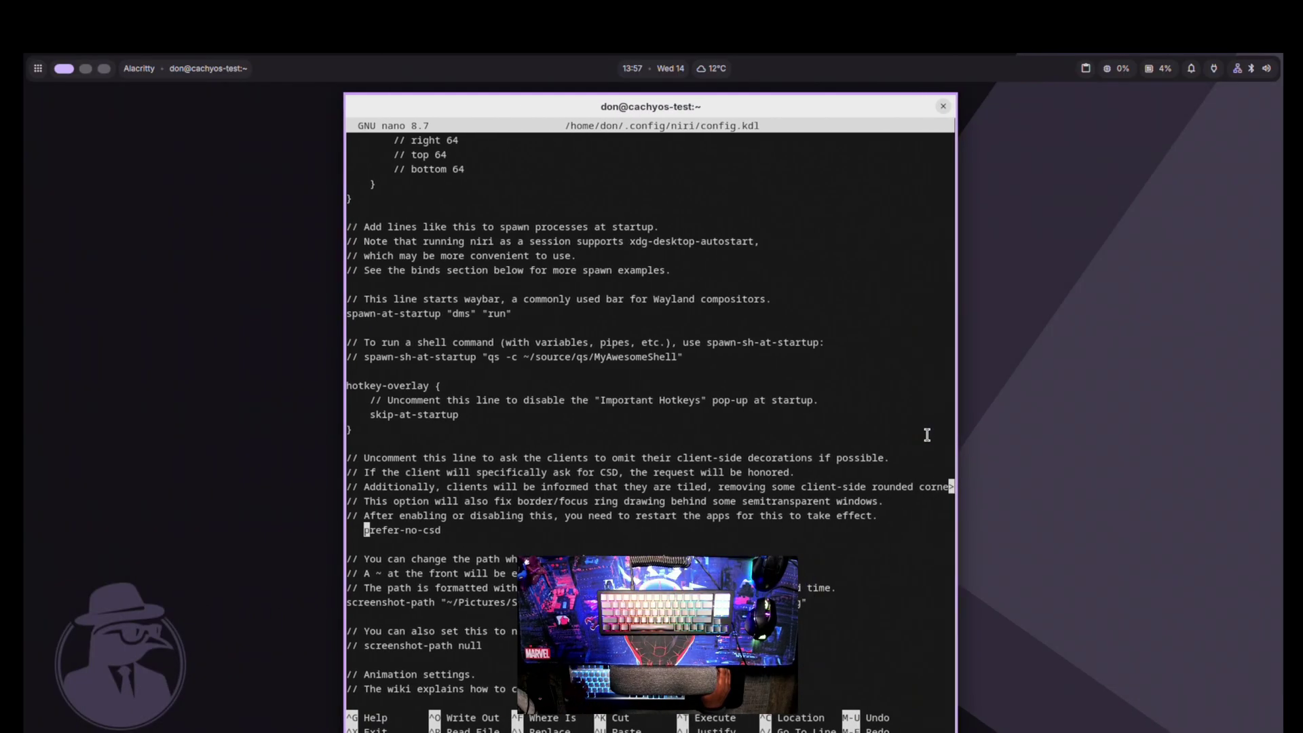
Open a new kitty terminal beside nano and scroll the config to the window-rule examples.
key(super+t)
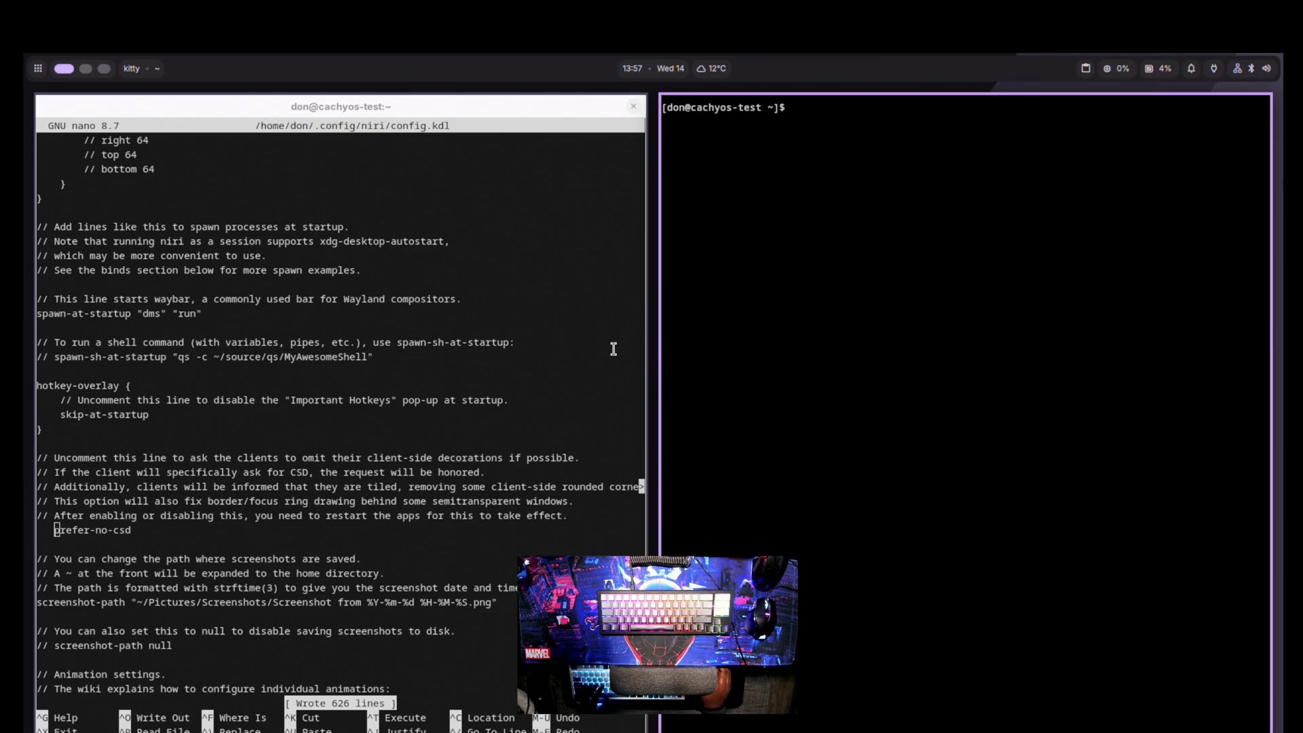
scroll(324, 399, down, 13)
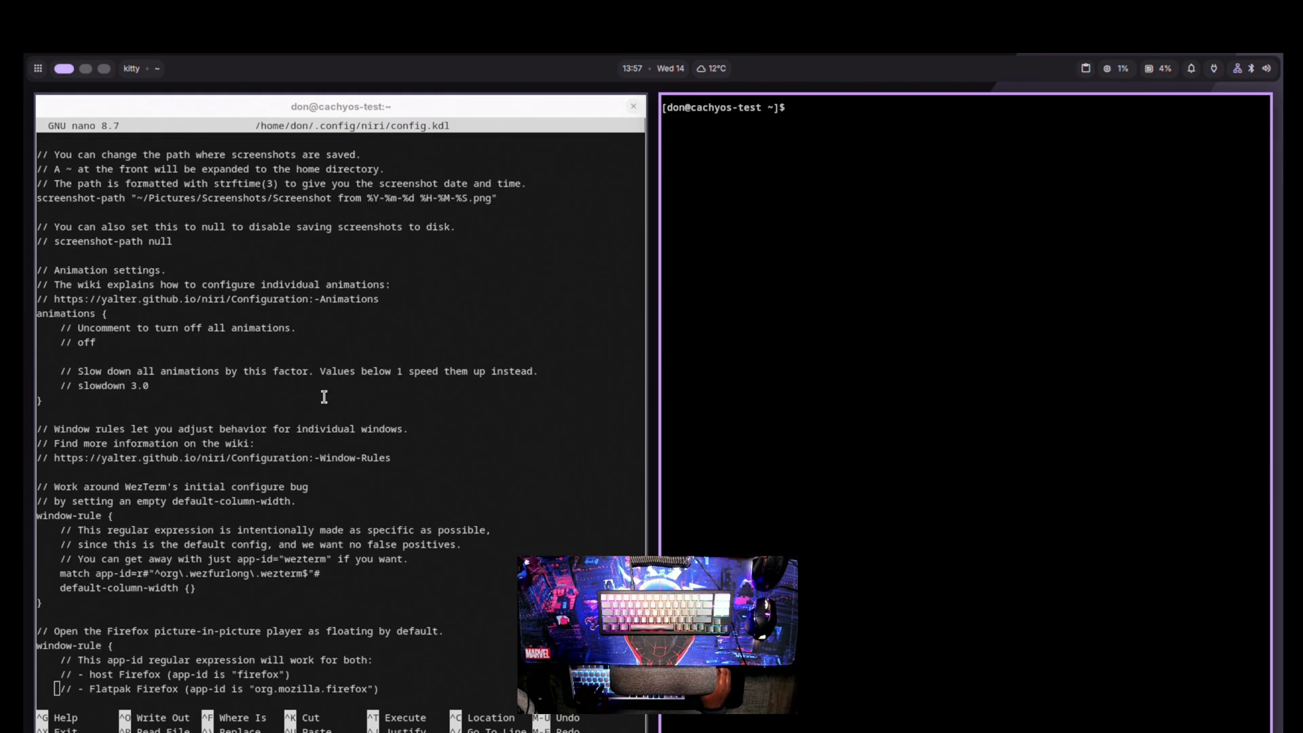
scroll(325, 399, down, 1)
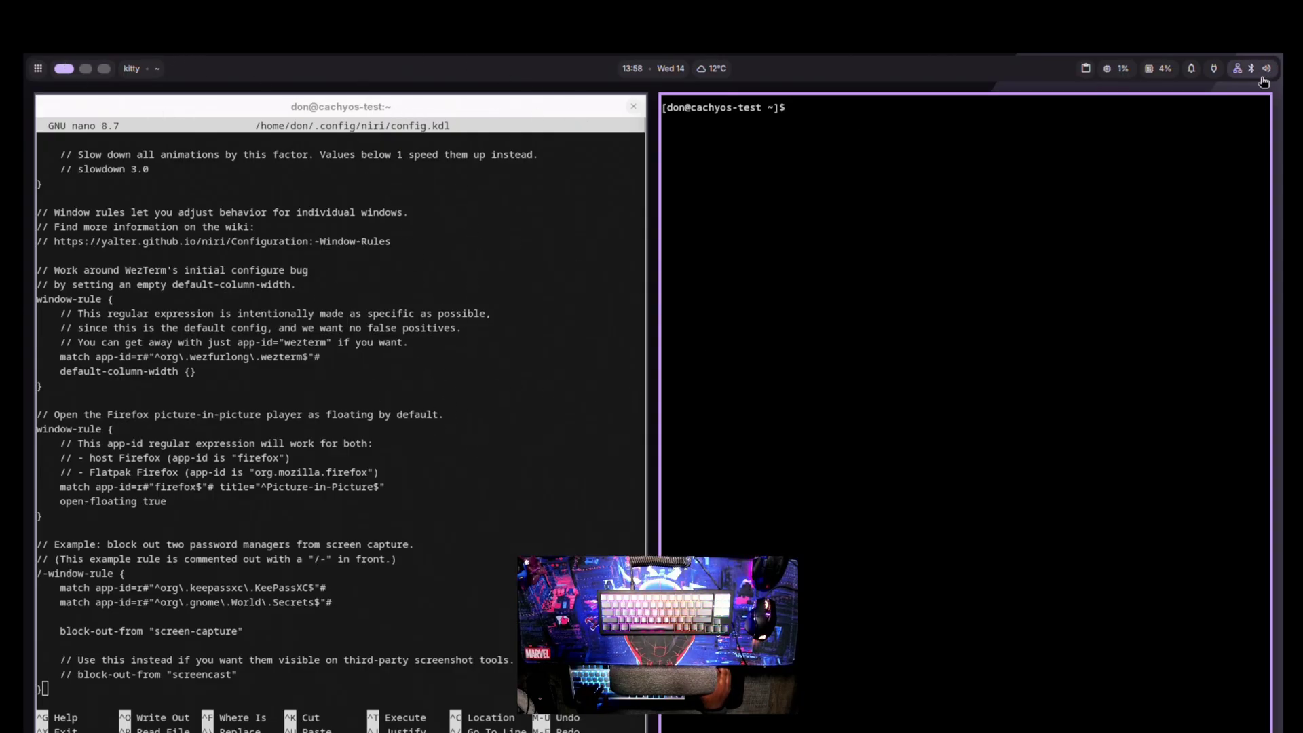
click(1264, 71)
click(1227, 120)
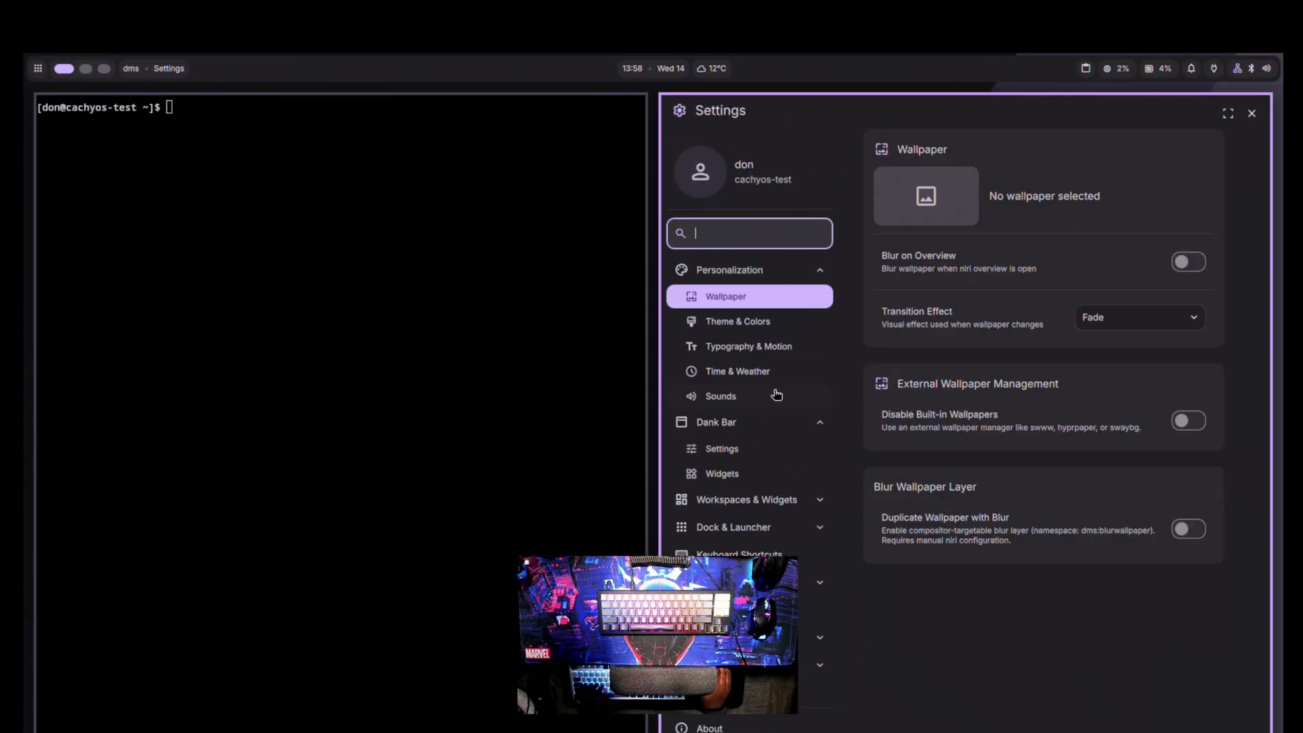
scroll(776, 391, down, 1)
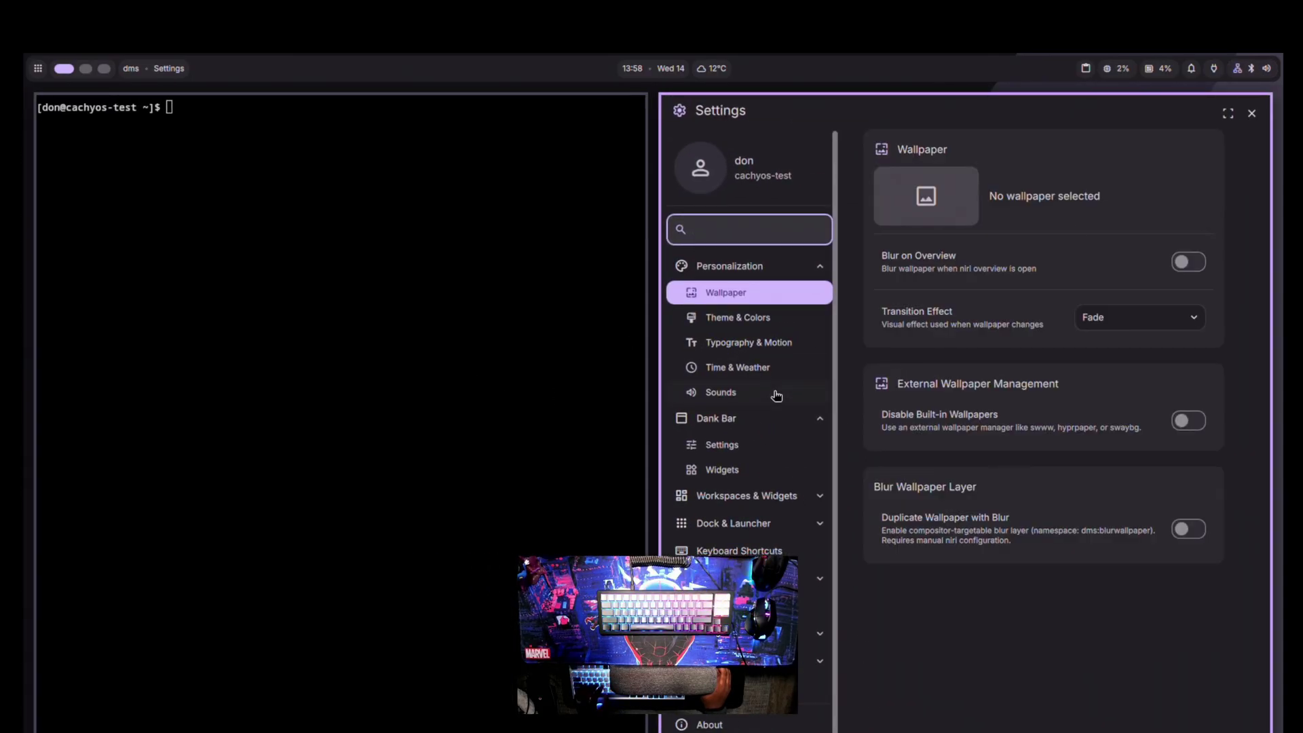
click(769, 451)
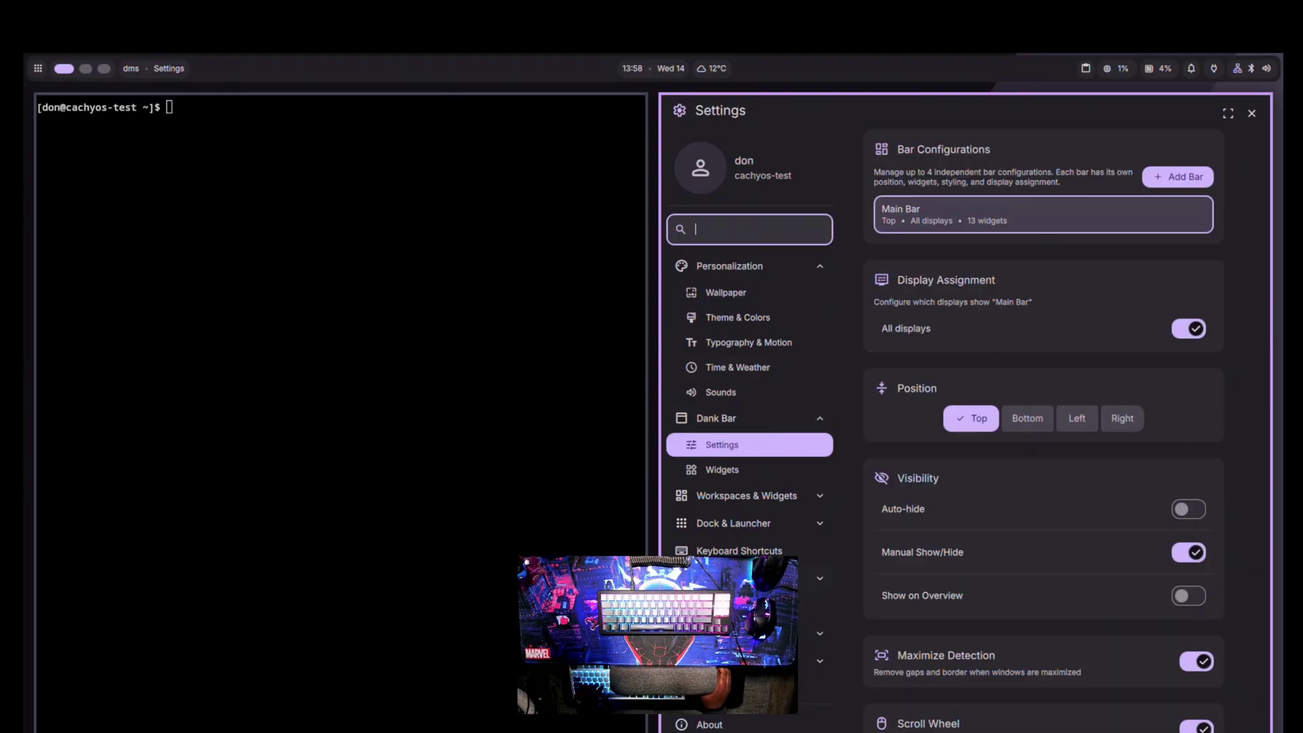
click(1252, 114)
Scroll down through the keybinding section of niri's config.kdl.
scroll(307, 419, down, 7)
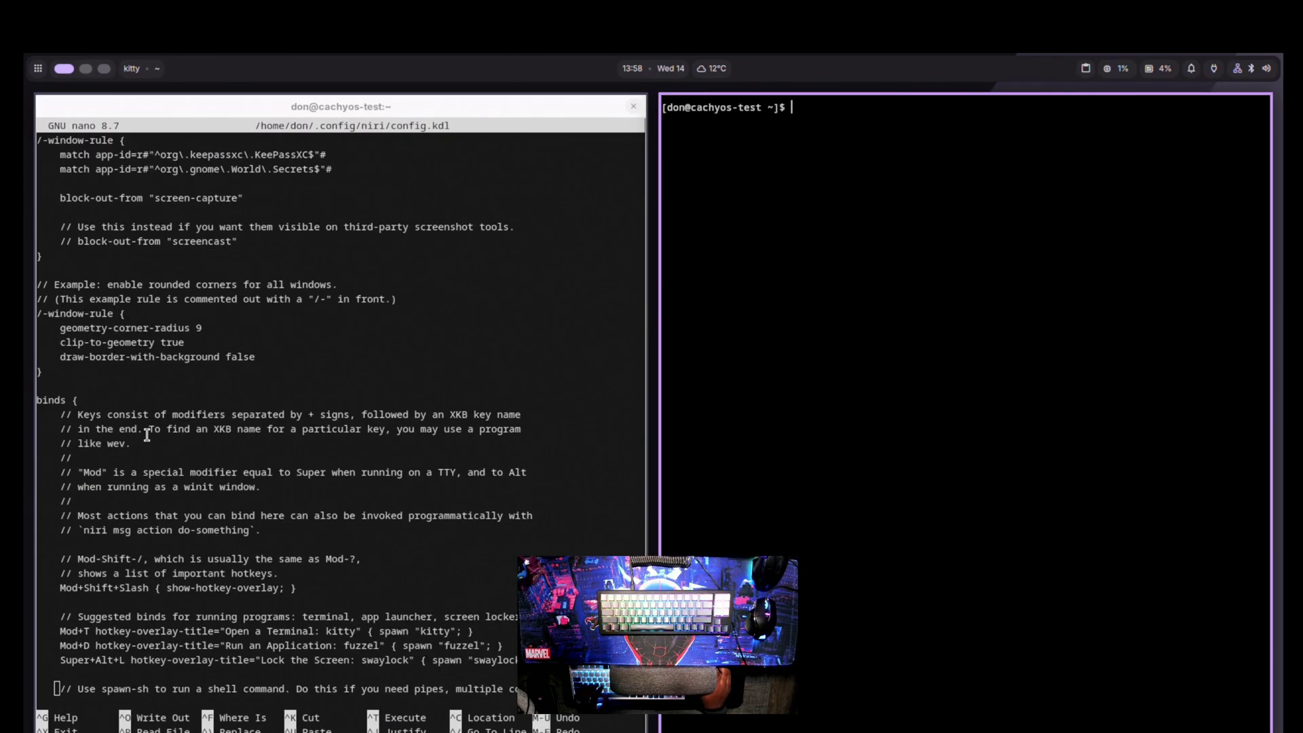
scroll(262, 376, down, 4)
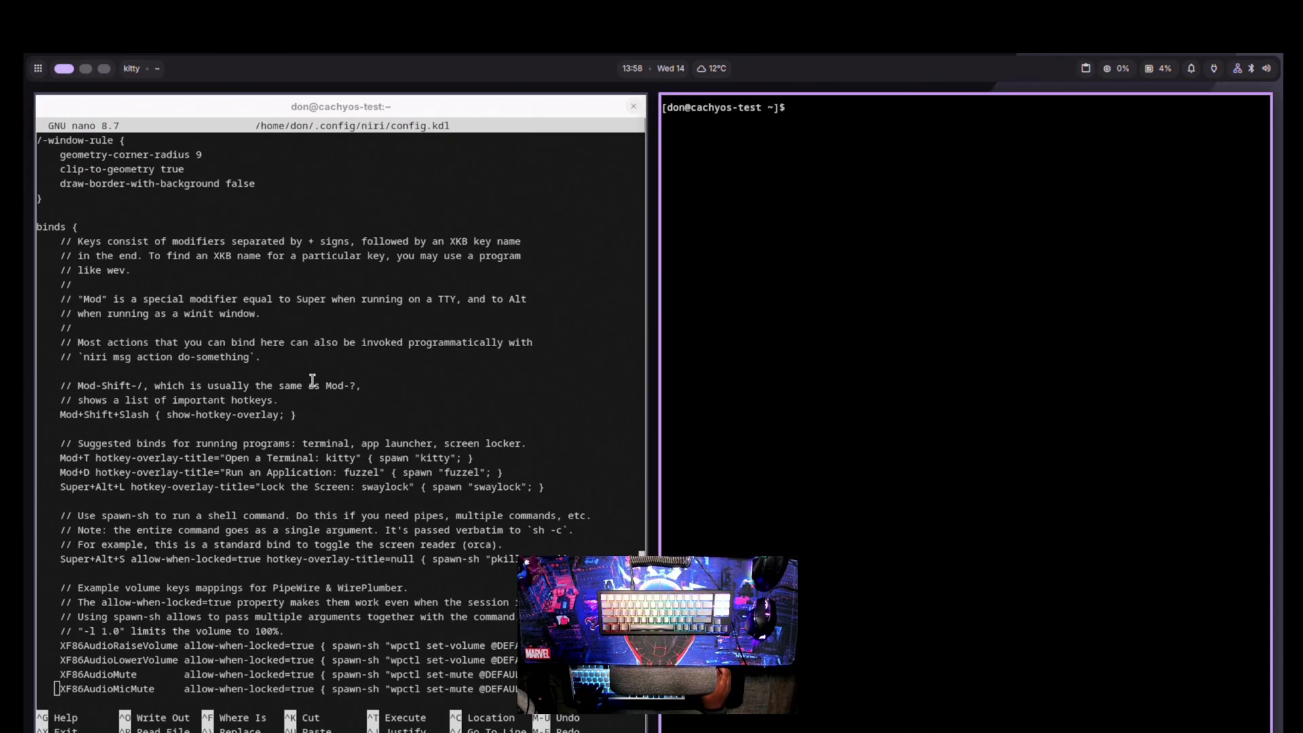
scroll(312, 373, down, 2)
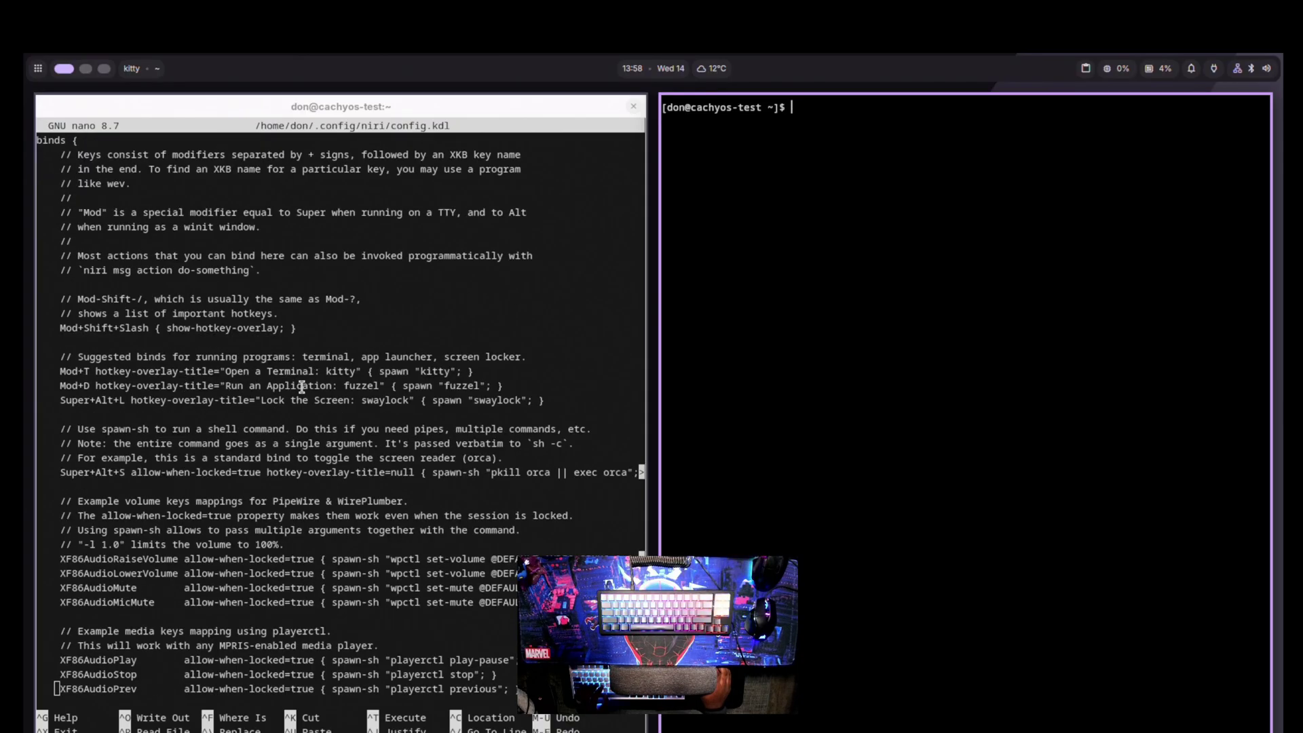
scroll(307, 331, down, 6)
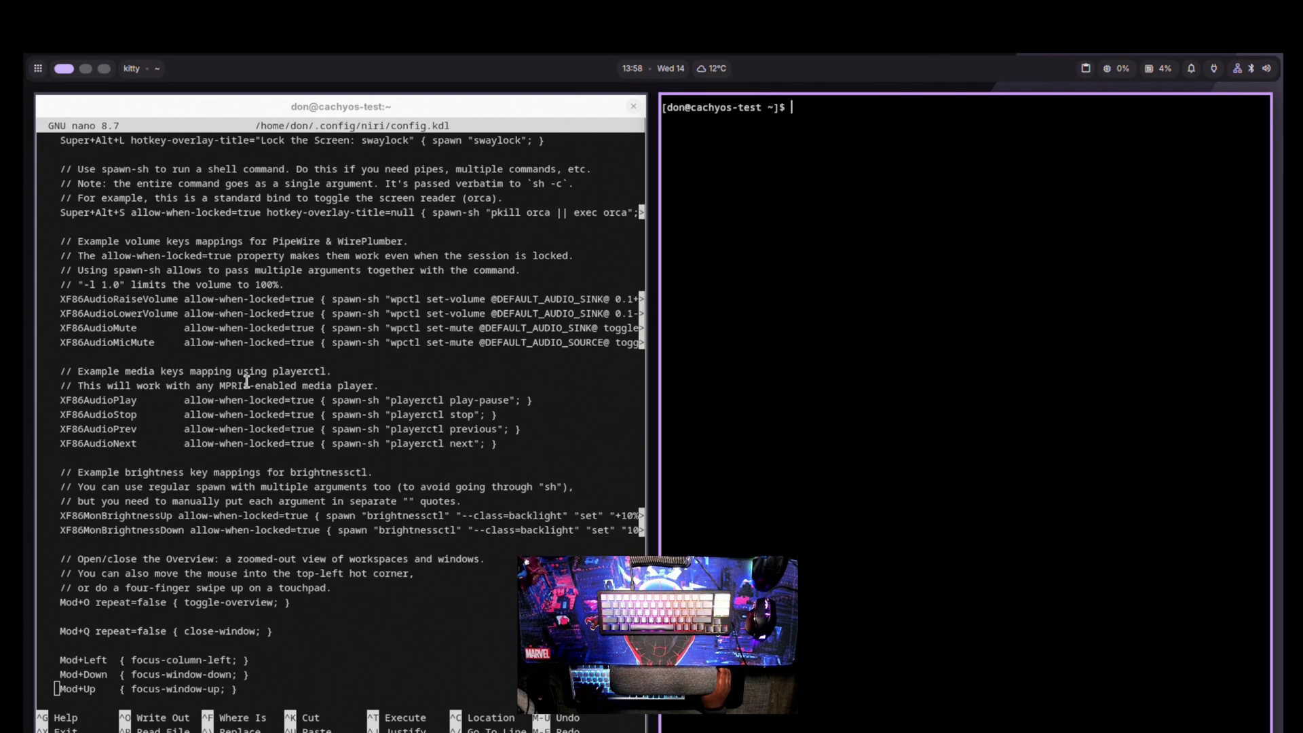
scroll(284, 325, down, 8)
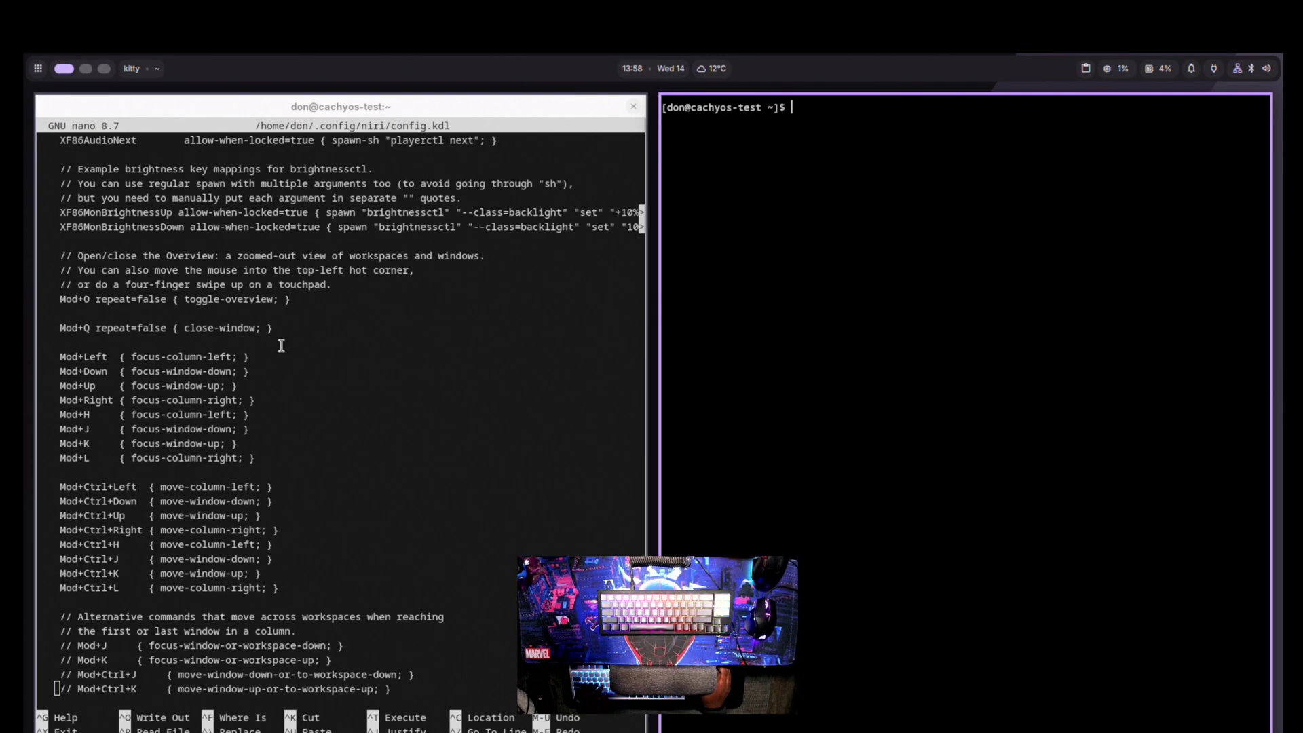
scroll(281, 346, down, 3)
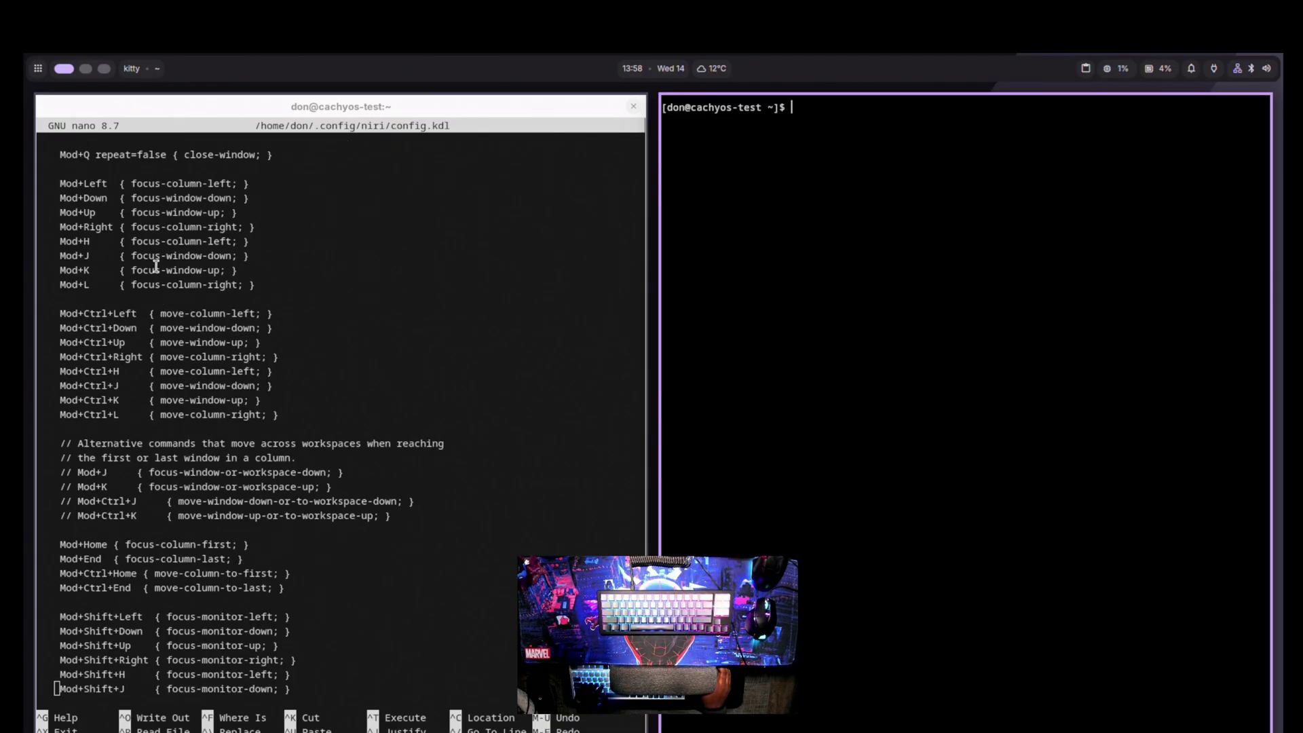
scroll(213, 329, down, 8)
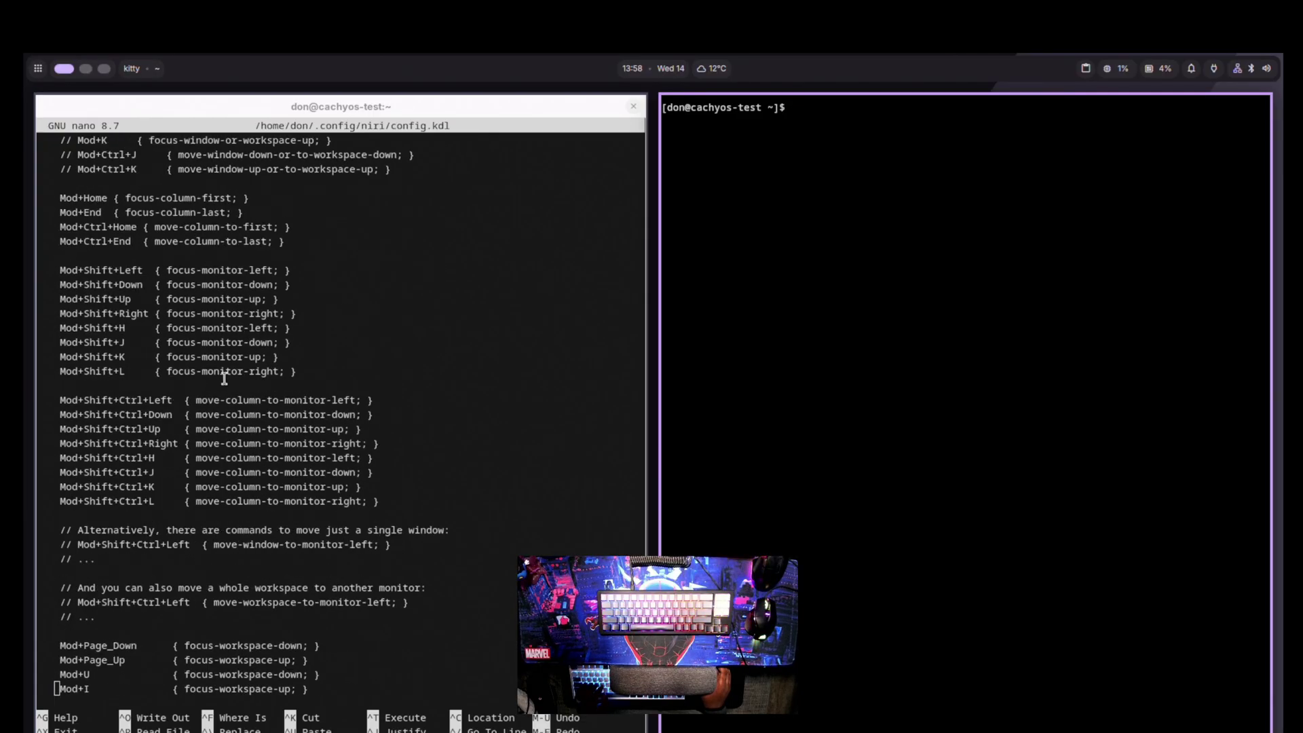
scroll(249, 354, down, 3)
scroll(248, 354, down, 5)
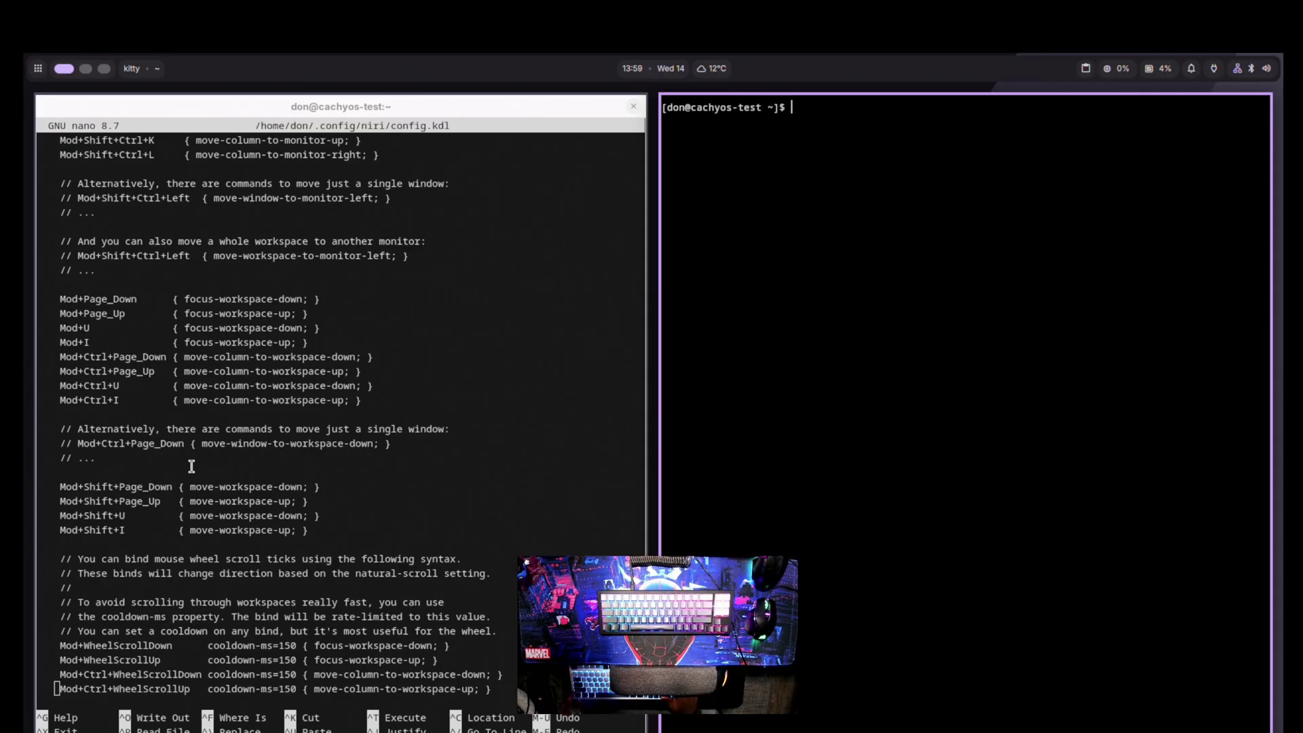
Test Mod+Page_Down and Mod+Page_Up by switching down a workspace and back, twice.
key(super+Page_Down)
key(super+Page_Up)
key(super+Page_Down)
key(super+Page_Up)
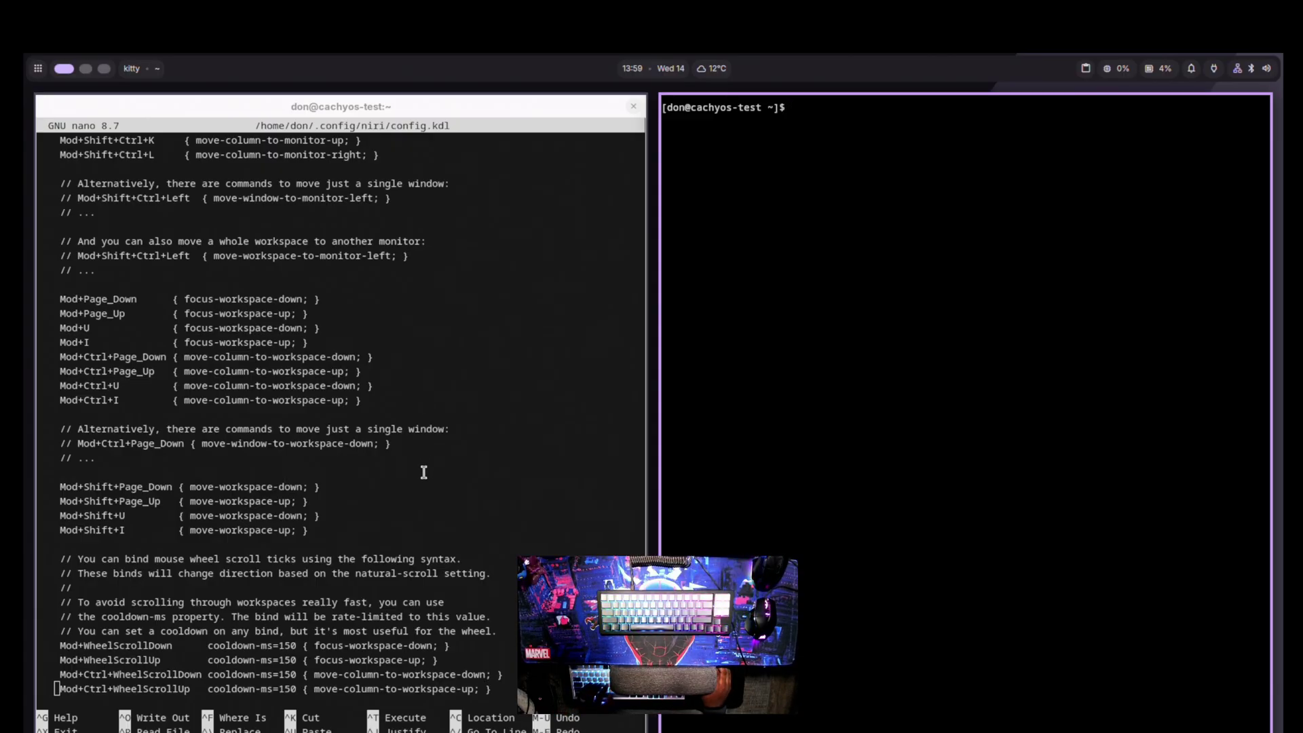
Scroll further through the binds and widen the kitty column to two-thirds with Mod+R.
scroll(397, 437, down, 4)
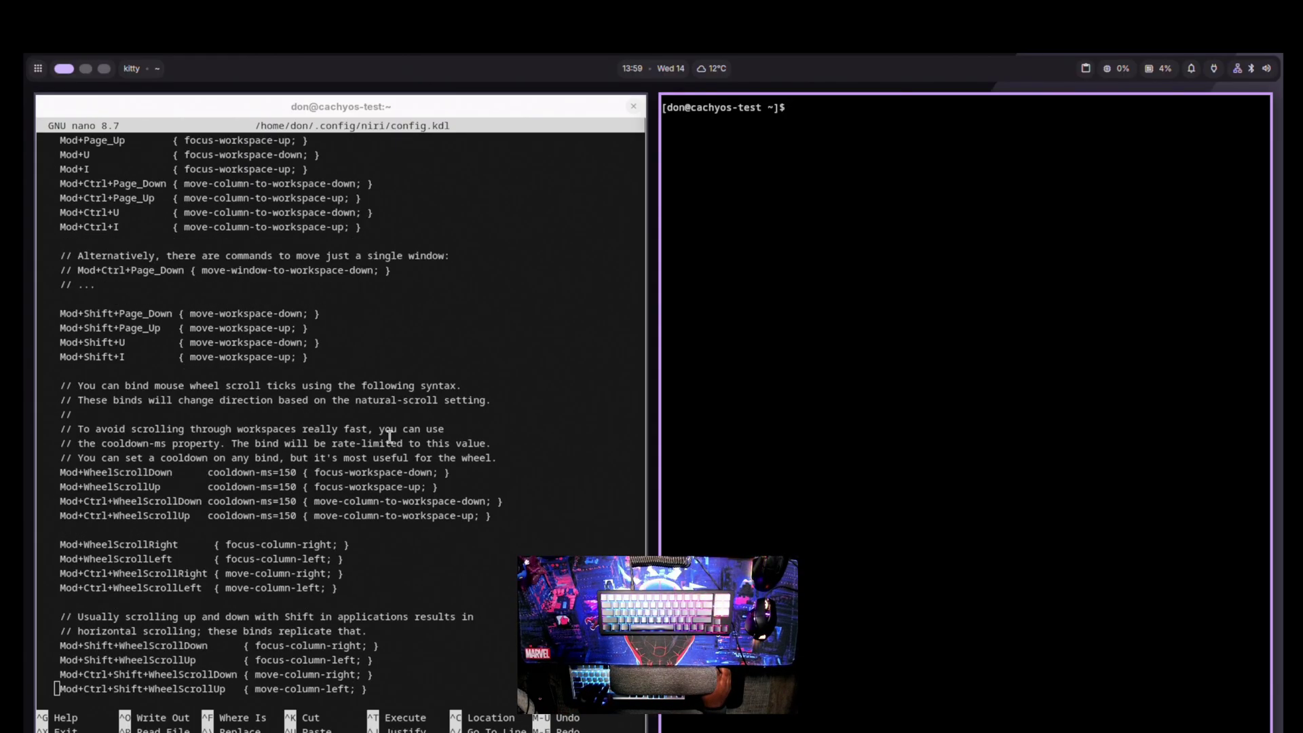
scroll(390, 436, down, 11)
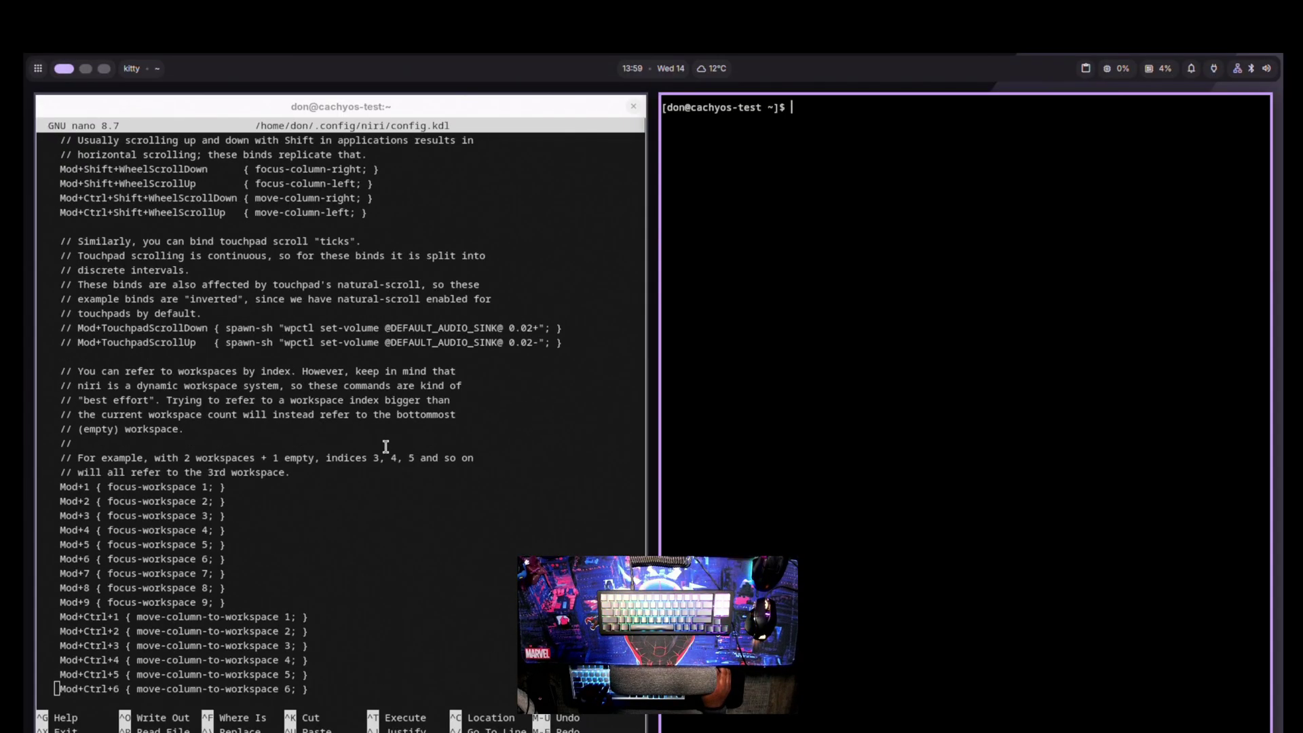
scroll(387, 448, down, 9)
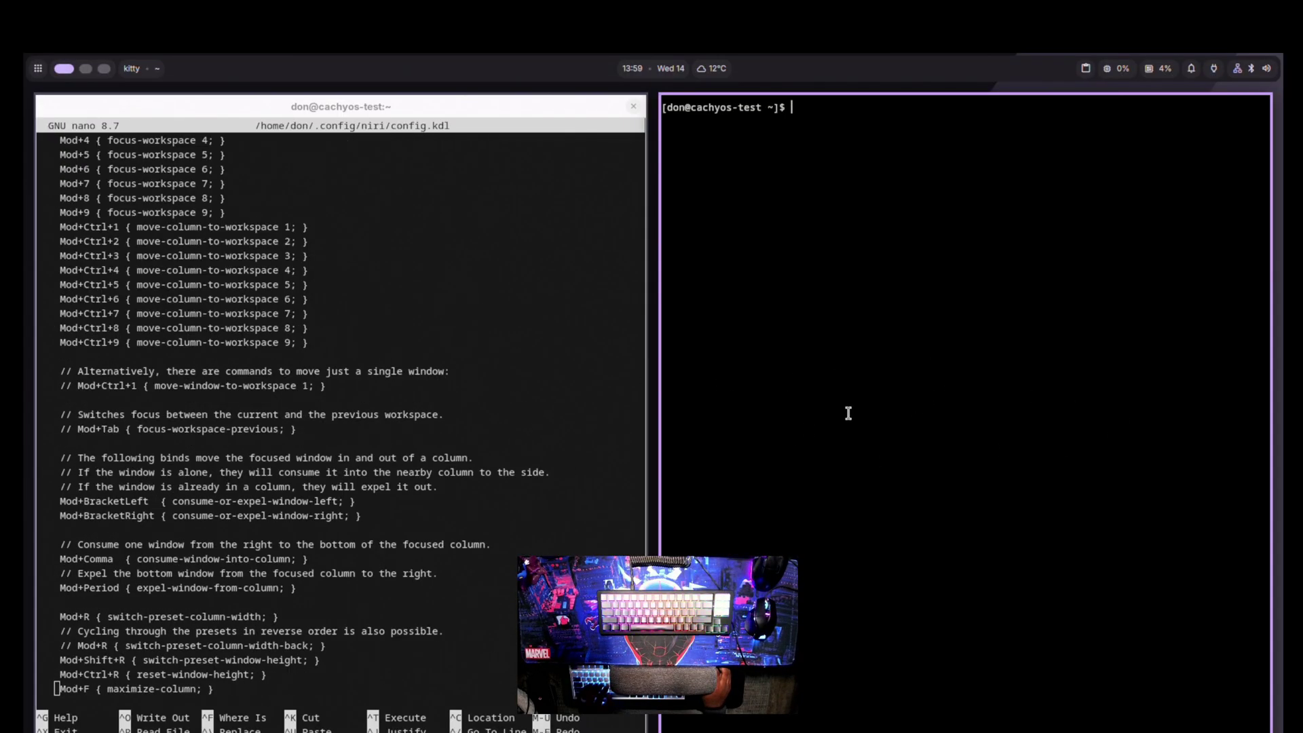
scroll(212, 492, down, 2)
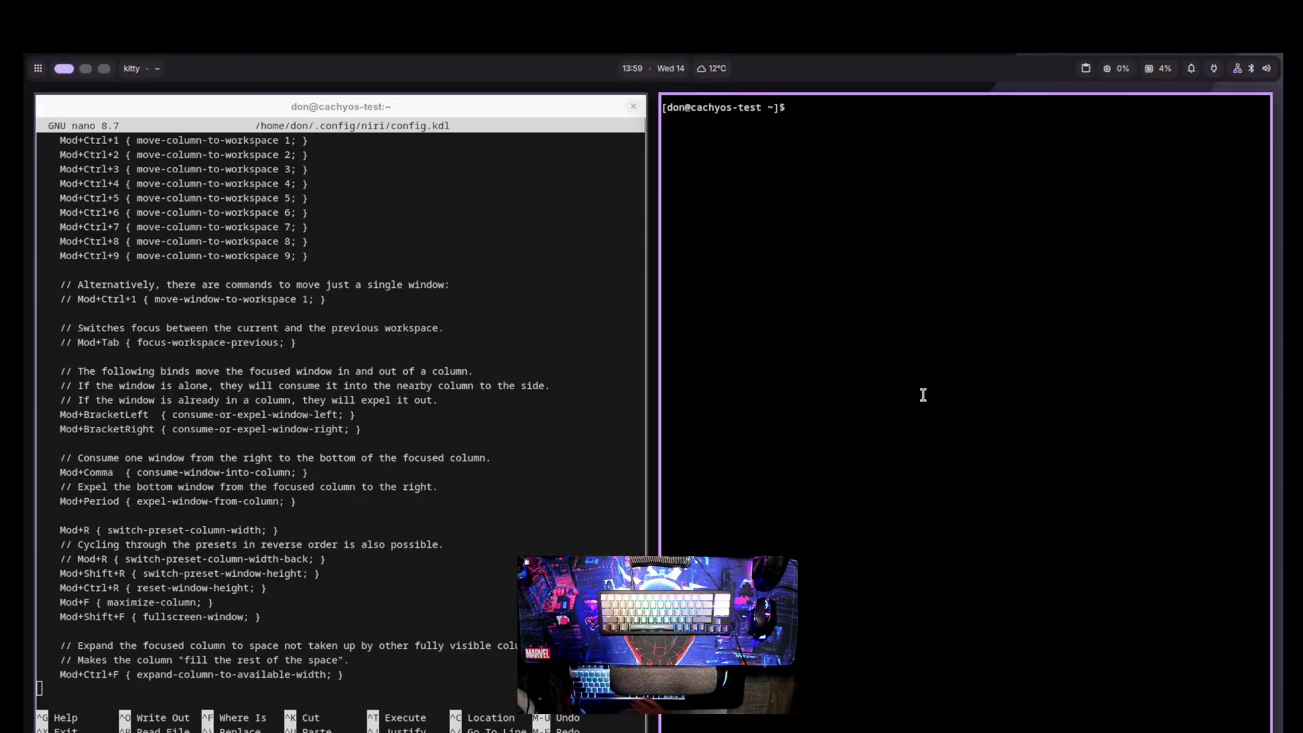
key(super+r)
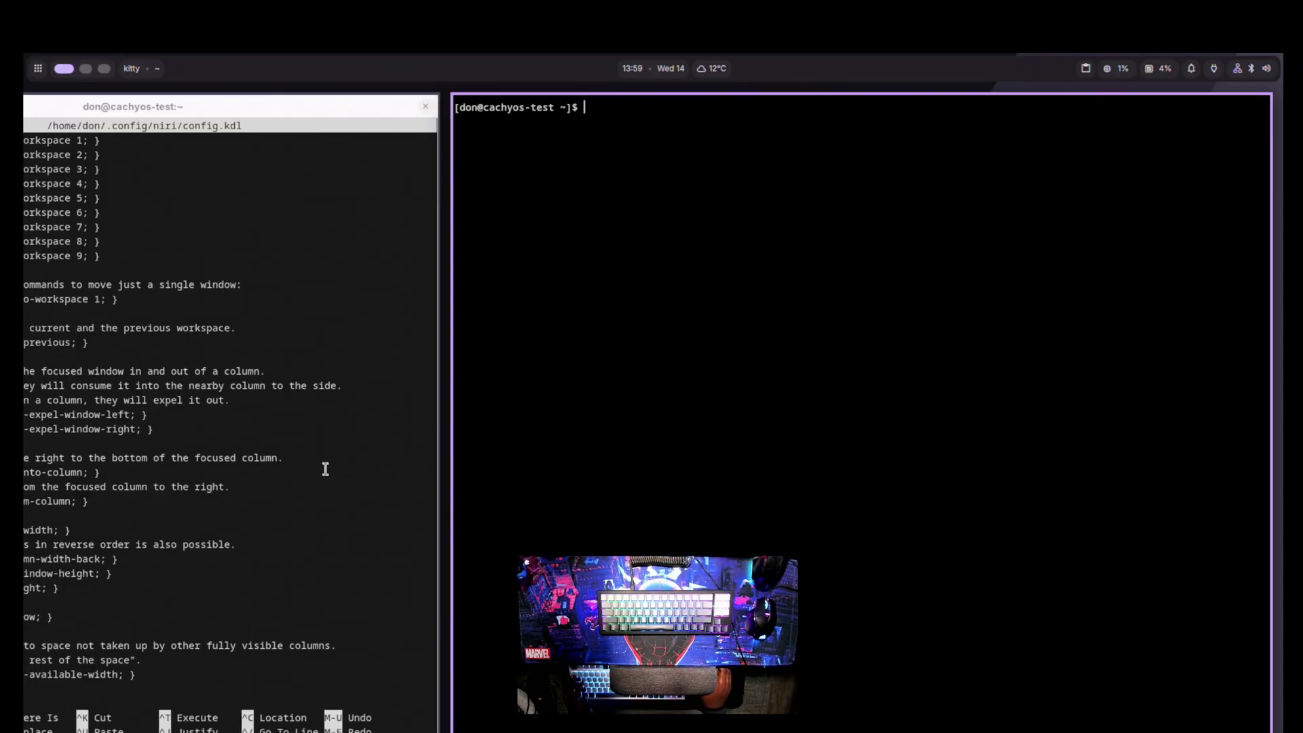
In config.kdl's width presets, change the proportion 0.33333 value to 1.0.
click(335, 471)
scroll(402, 464, up, 10)
scroll(401, 463, up, 15)
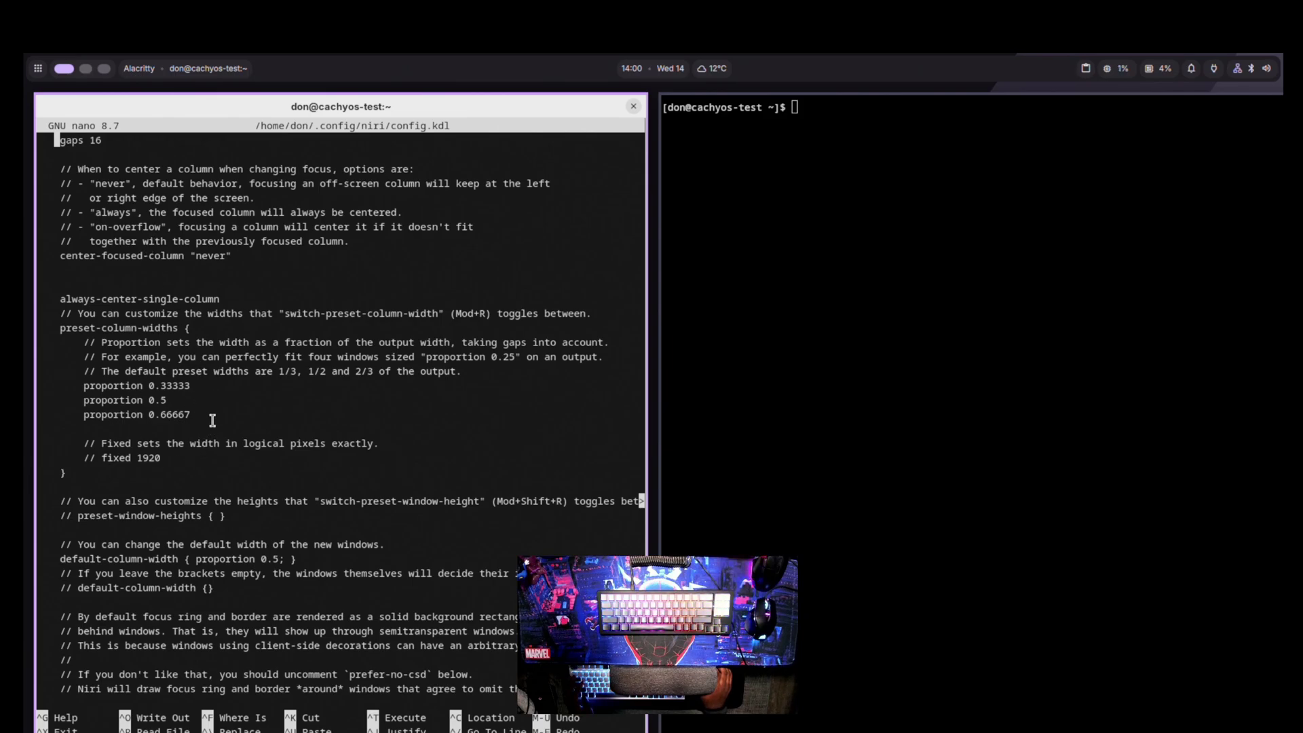
key(Down)
key(Down)
key(Down)
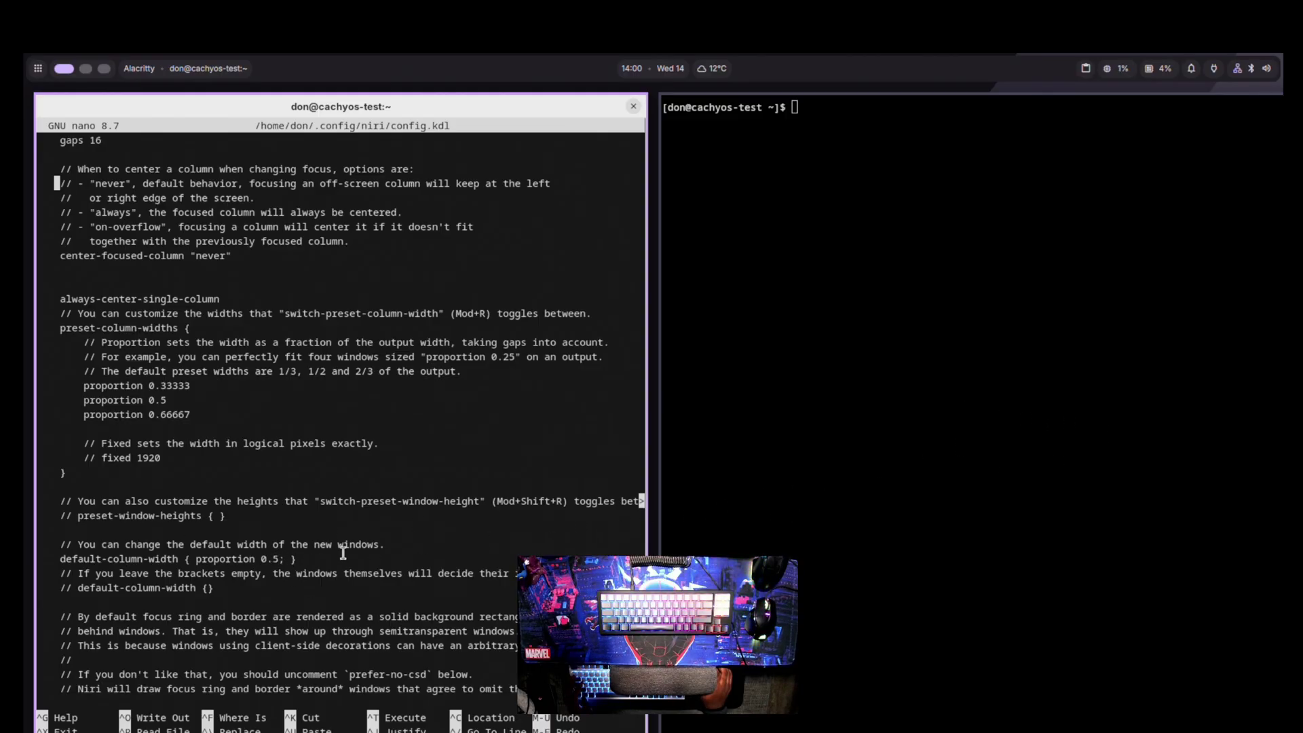
click(175, 400)
key(Down)
key(Down)
key(Down)
key(Down)
key(Down)
key(Down)
key(Down)
key(Down)
key(Down)
key(Down)
key(Down)
key(Down)
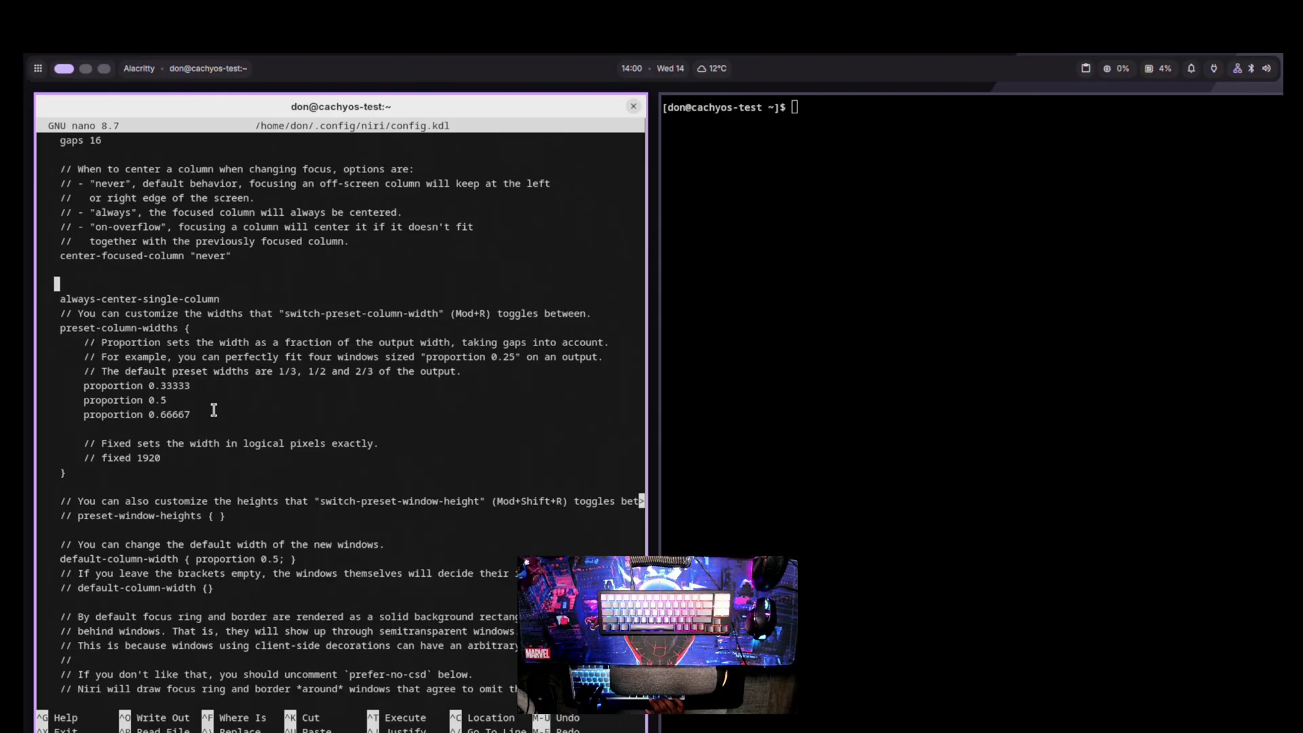
key(Down)
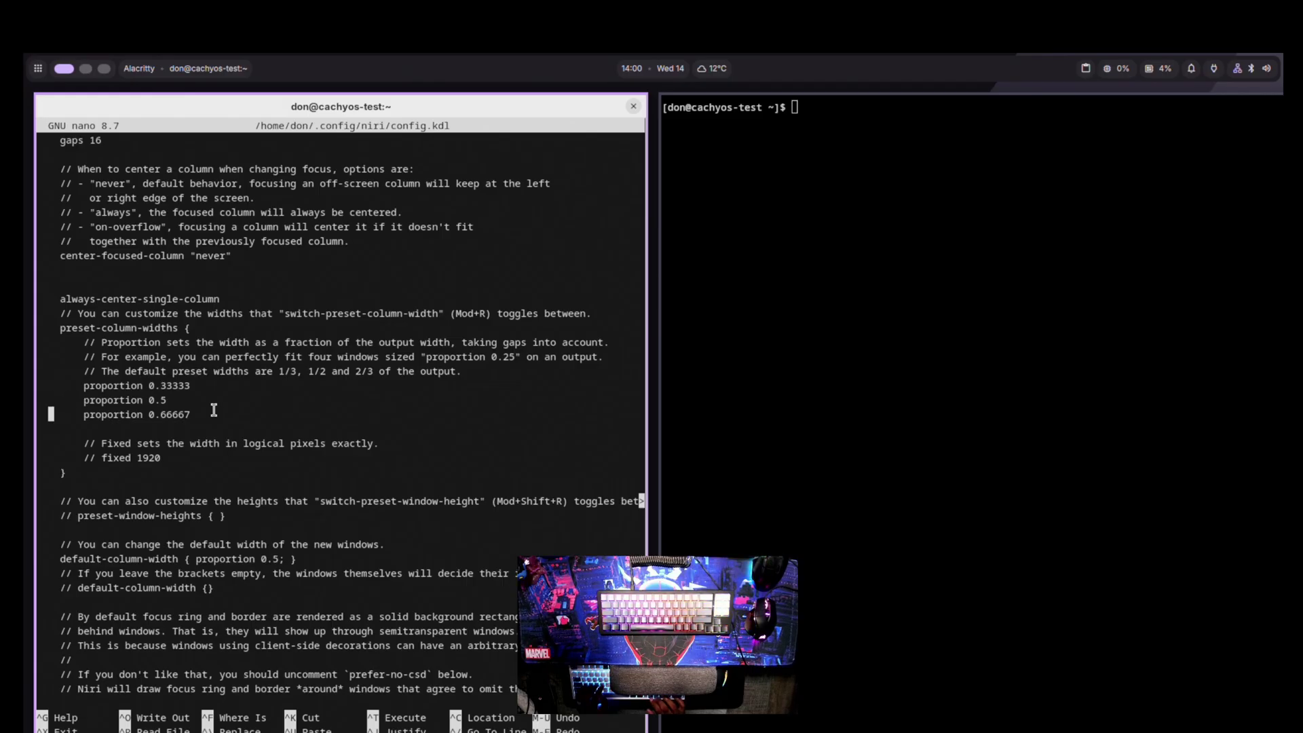
key(Right)
key(Right)
key(Right)
key(Right)
key(Right)
key(Right)
key(End)
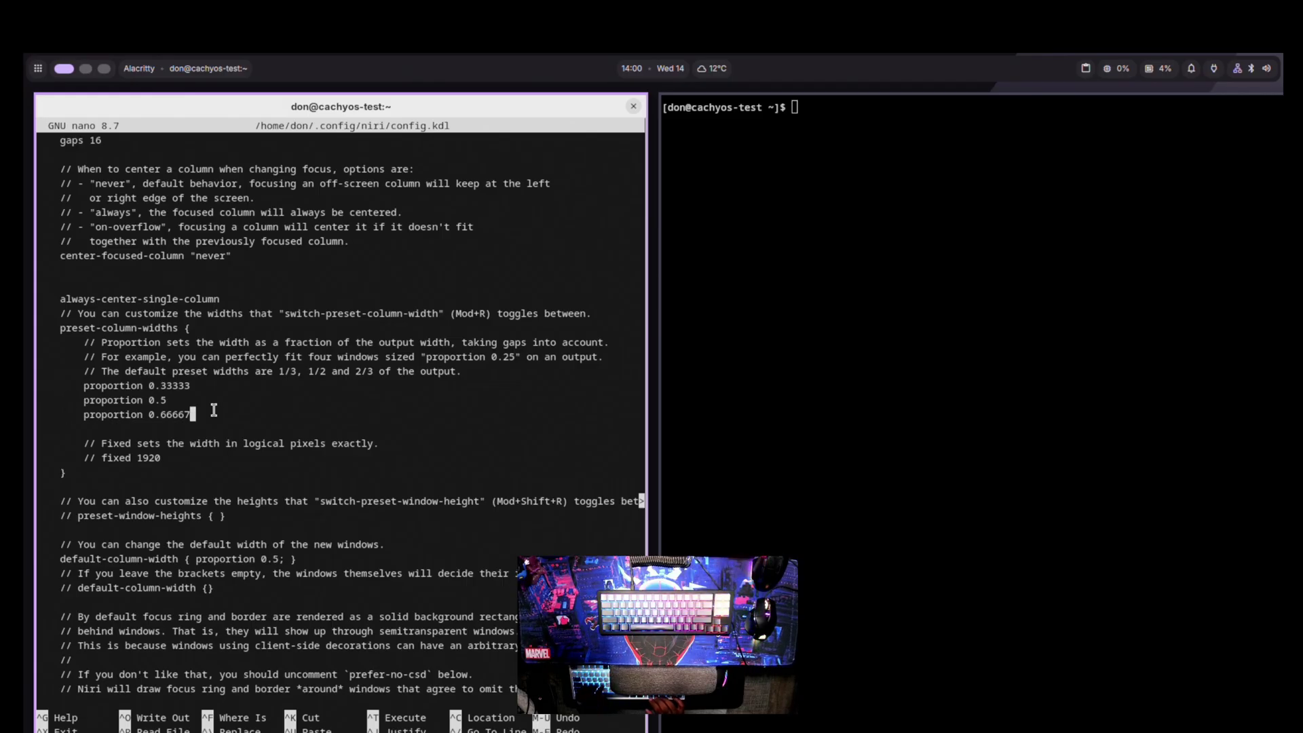
key(Up)
key(Up)
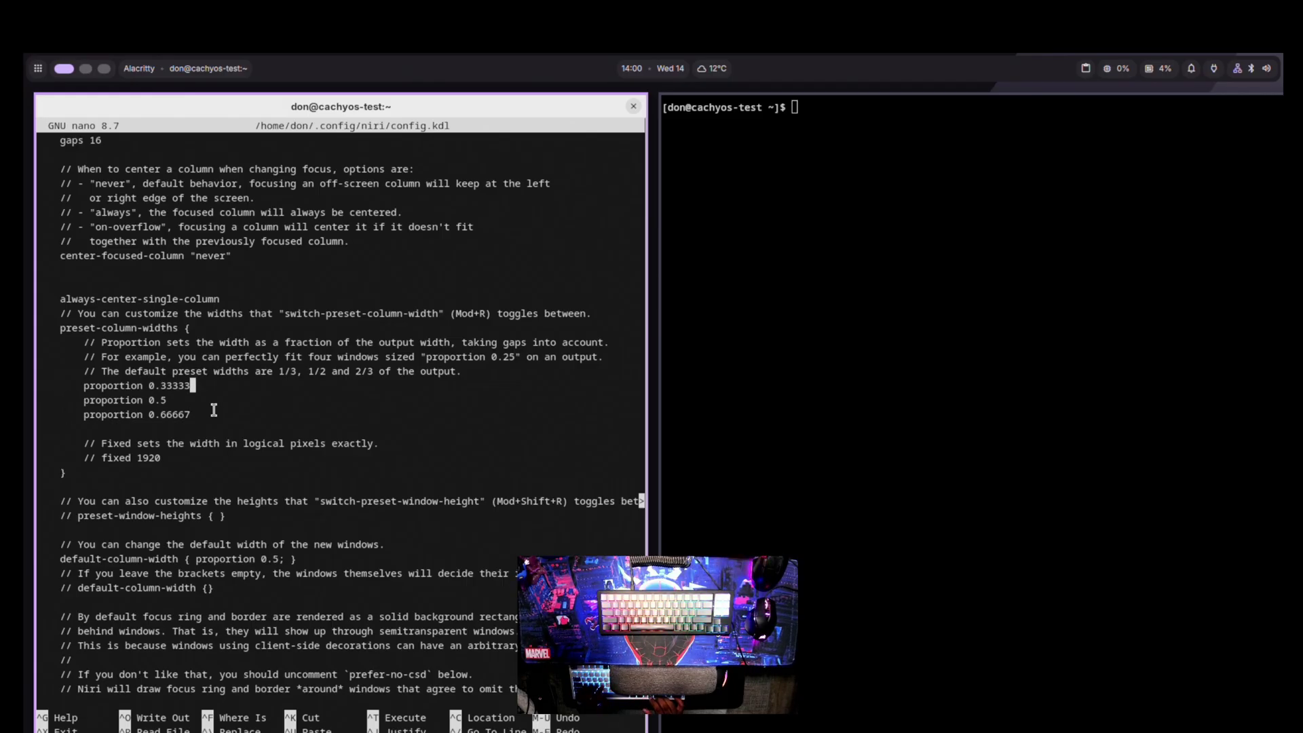
key(BackSpace)
key(BackSpace)
key(BackSpace)
key(BackSpace)
key(BackSpace)
key(BackSpace)
key(BackSpace)
text(1.0)
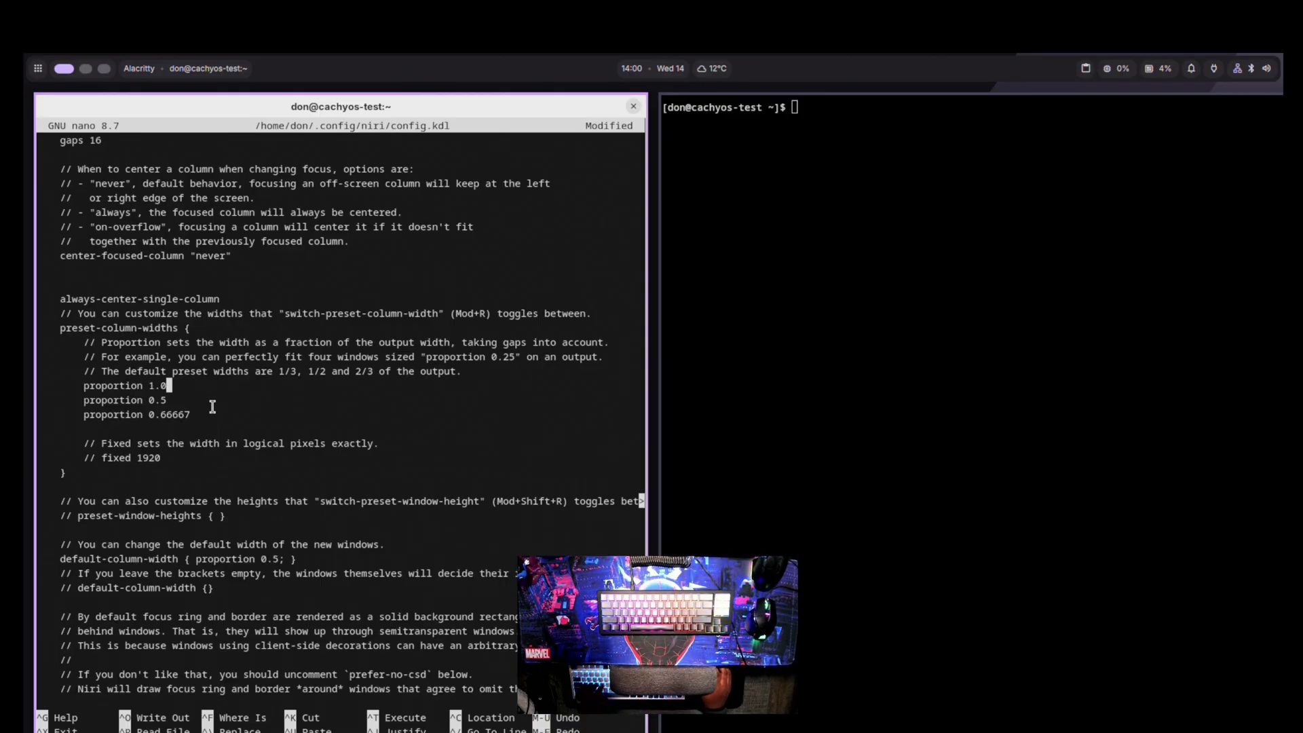
Move the proportion 1.0 line below 0.66667, fix its indent, save, and cycle kitty's width.
drag(170, 386, 83, 386)
key(ctrl+k)
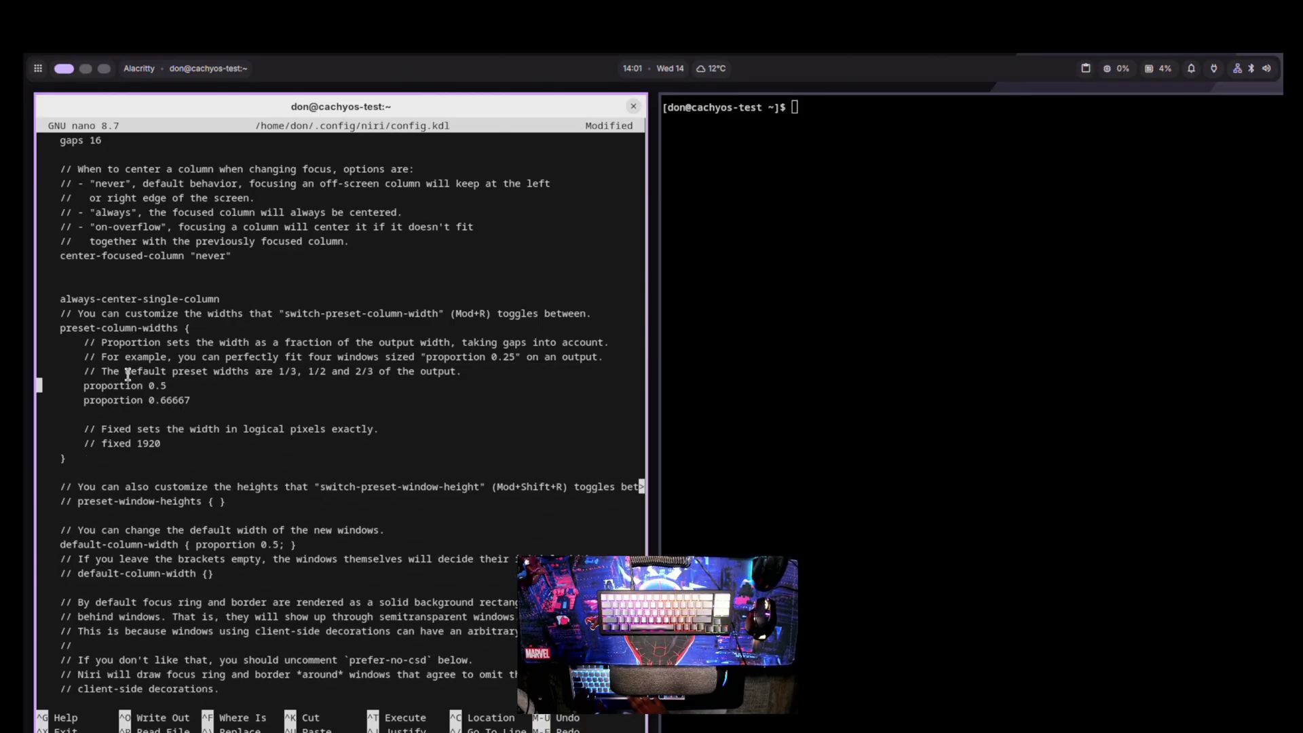
key(Down)
key(Down)
key(Down)
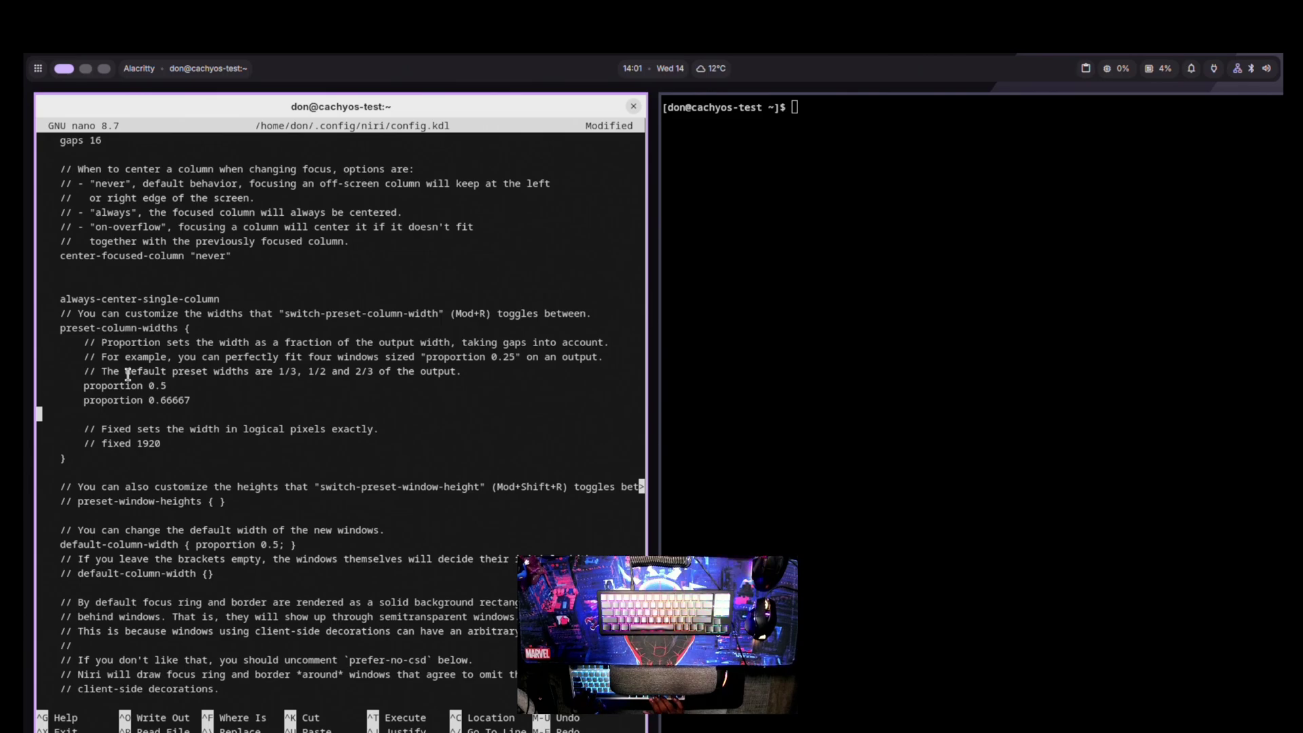
key(Up)
key(End)
scroll(159, 514, up, 3)
key(ctrl+u)
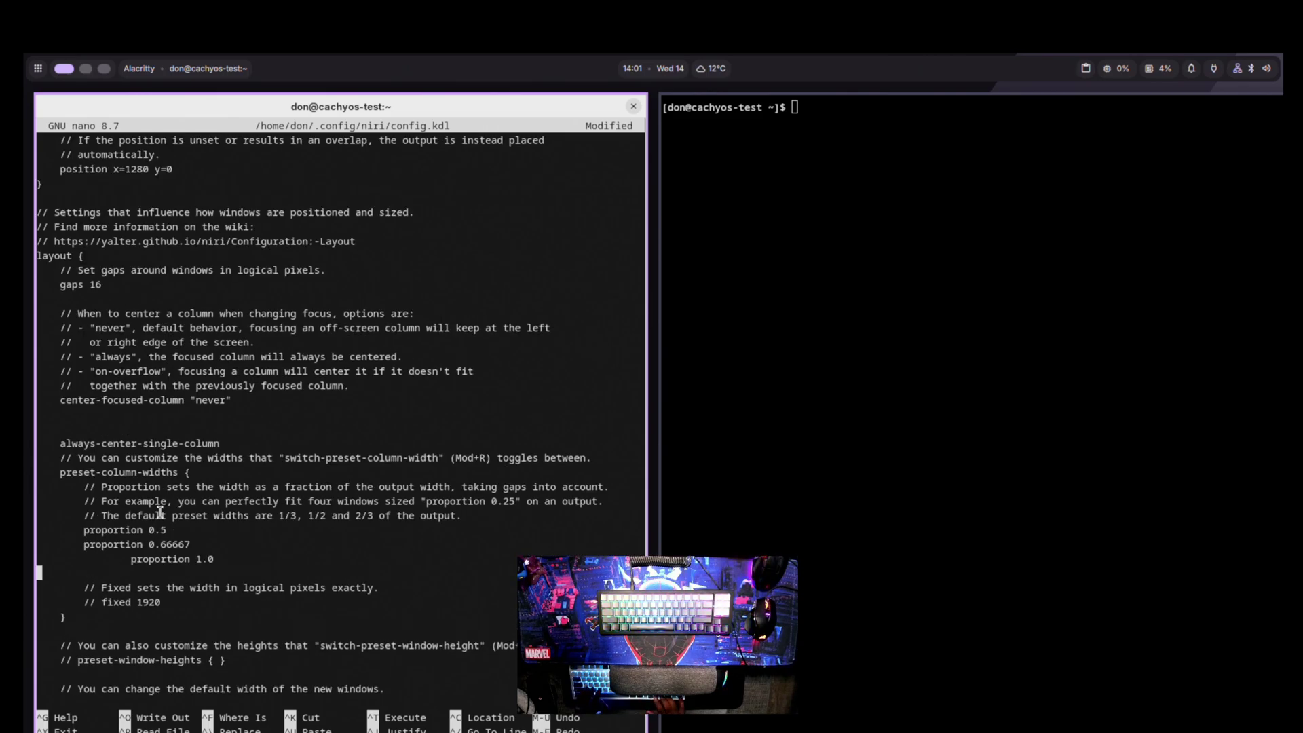
key(Up)
key(shift+Tab)
key(ctrl+s)
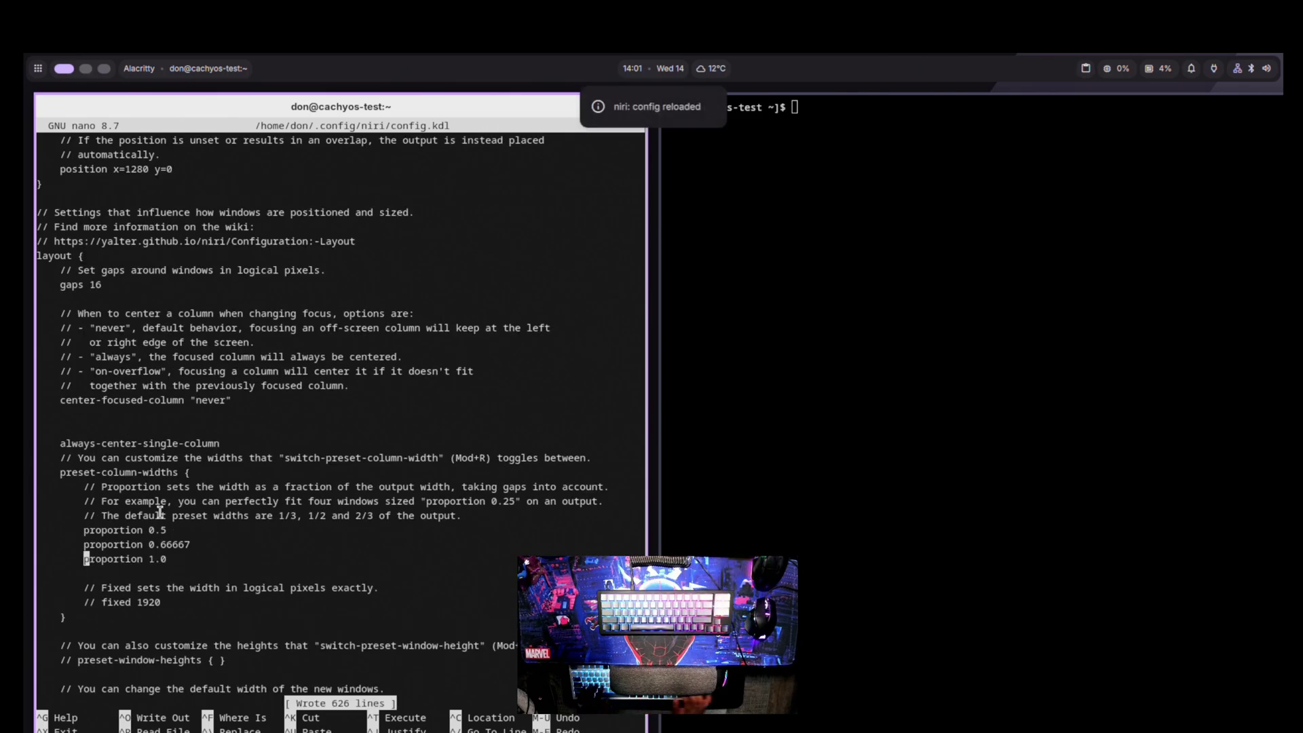
click(1077, 428)
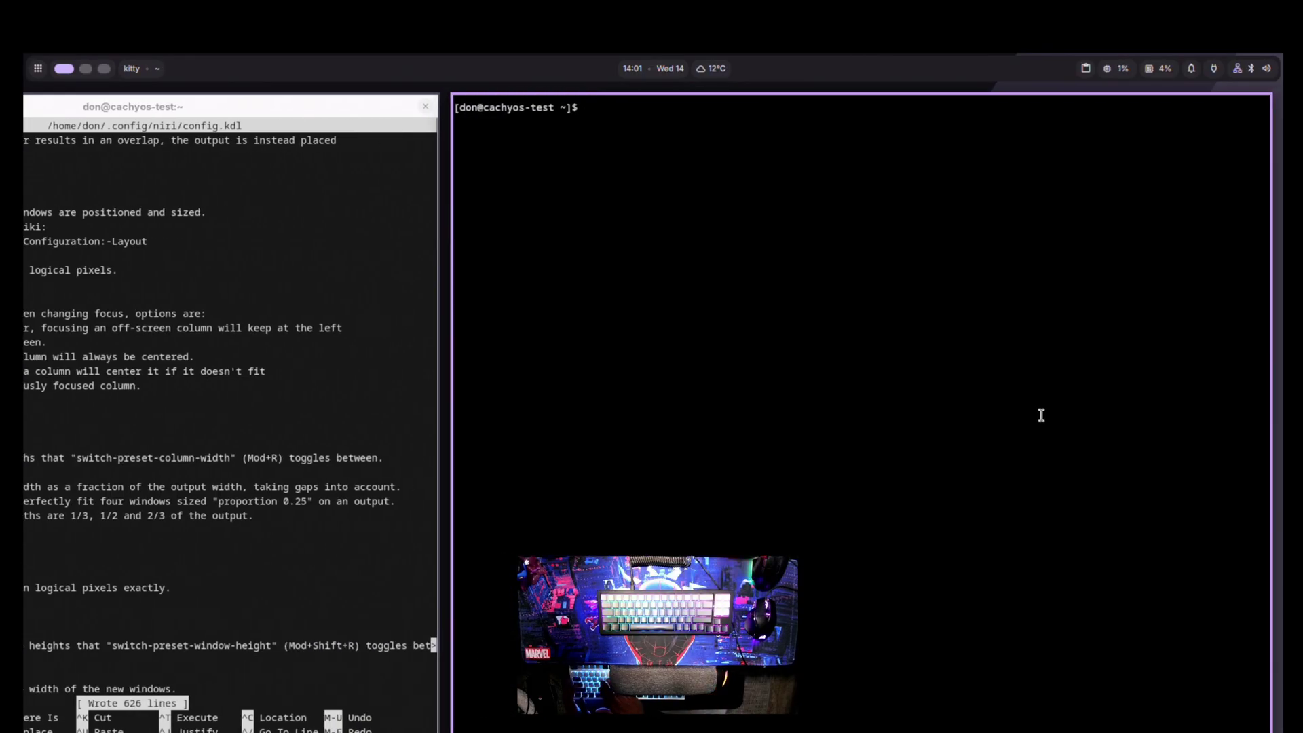
key(super+r)
key(super+r)
key(super+r)
key(super+r)
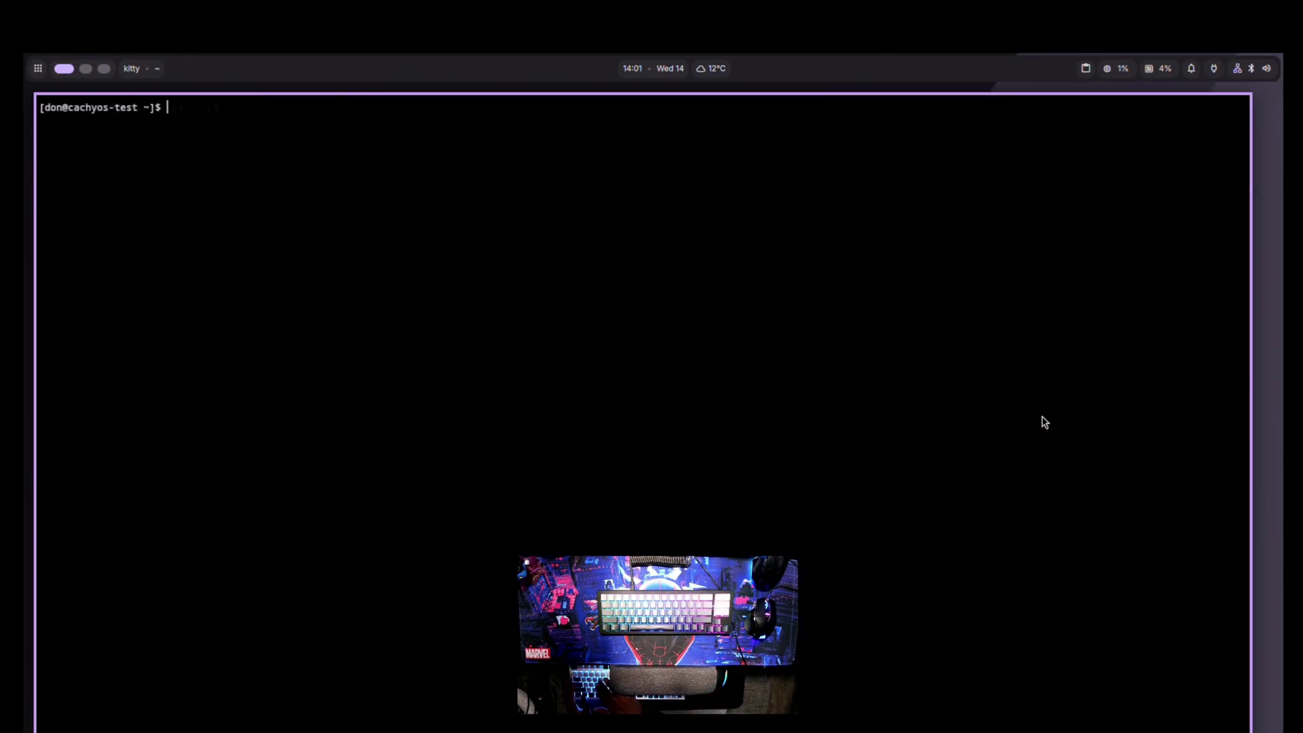
Cycle kitty's width again, then change 'gaps 16' to 'gaps 9' in config.kdl and save.
key(super+r)
key(super+r)
key(super+r)
key(super+r)
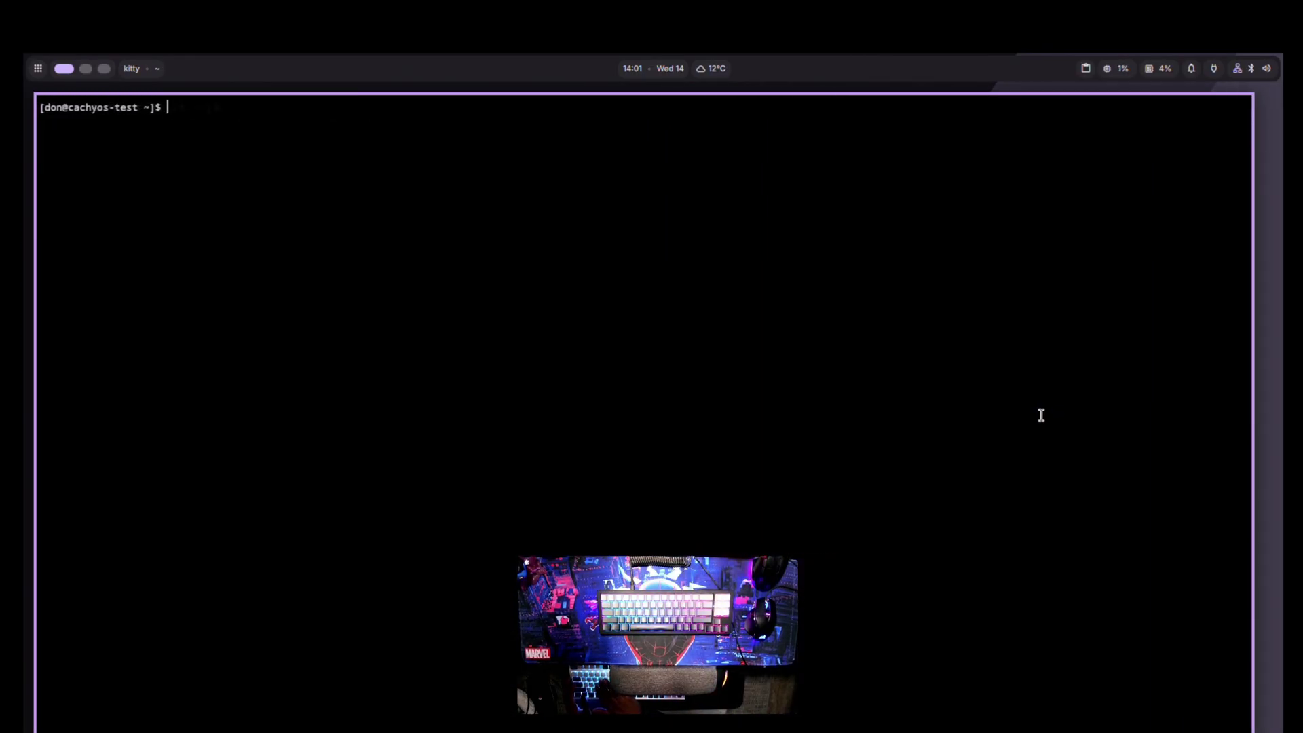
key(super+Left)
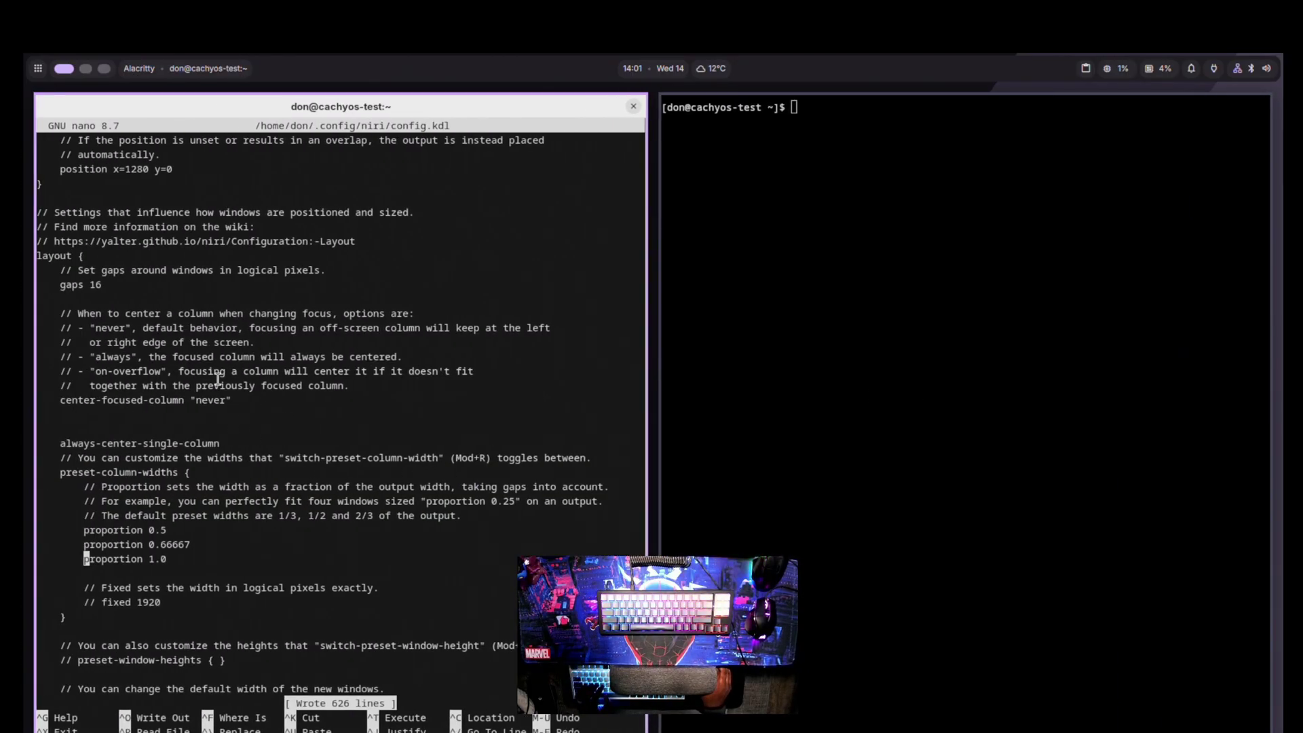
key(Up)
key(Up)
key(Up)
key(Up)
key(Up)
key(Up)
key(Up)
key(Up)
key(Up)
key(Up)
key(Up)
key(Up)
key(Up)
key(Up)
key(Up)
key(Up)
key(Up)
key(Up)
key(Up)
key(End)
key(BackSpace)
key(BackSpace)
text(9)
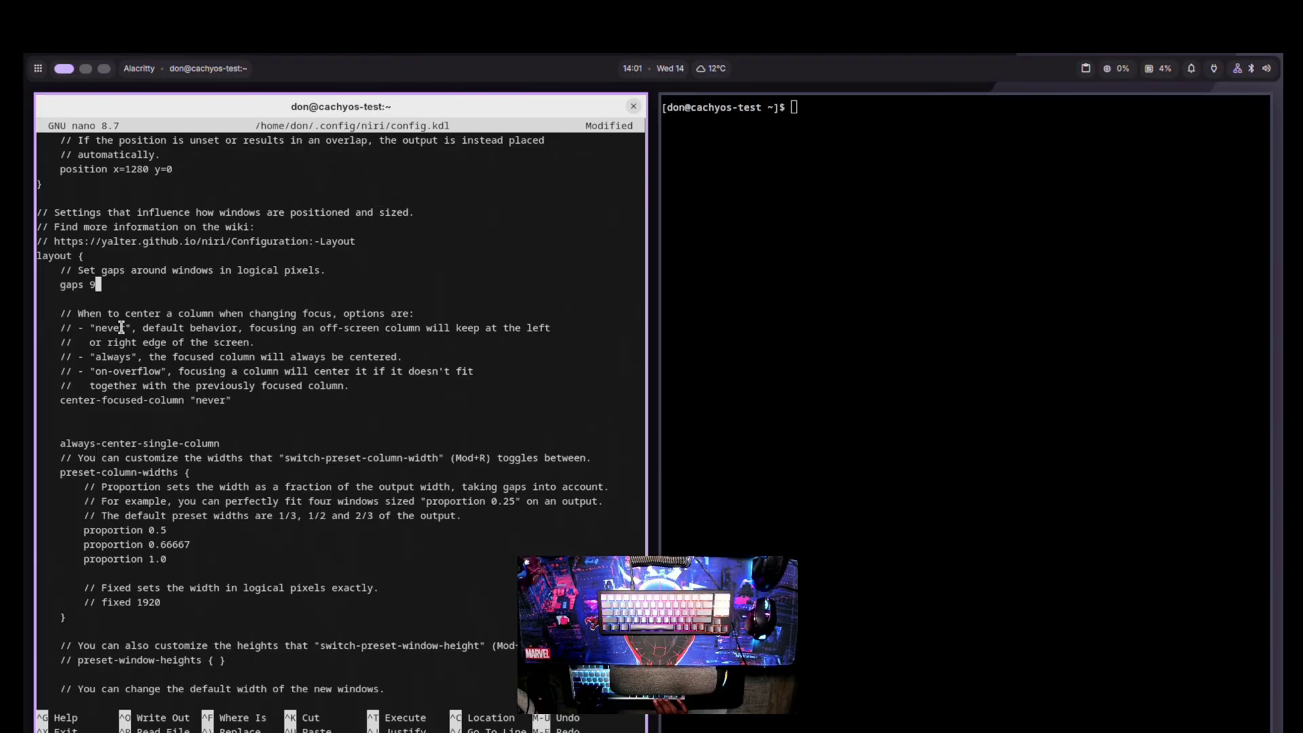
key(Down)
key(Down)
key(Down)
key(ctrl+s)
key(Down)
key(Down)
key(Down)
key(Down)
key(Down)
key(Down)
key(Down)
key(Down)
key(Down)
key(Down)
key(Down)
key(Down)
key(Down)
key(Down)
key(Down)
key(Down)
key(Down)
key(Down)
key(Down)
key(Down)
key(Down)
key(Down)
key(Down)
key(Down)
key(Down)
key(Down)
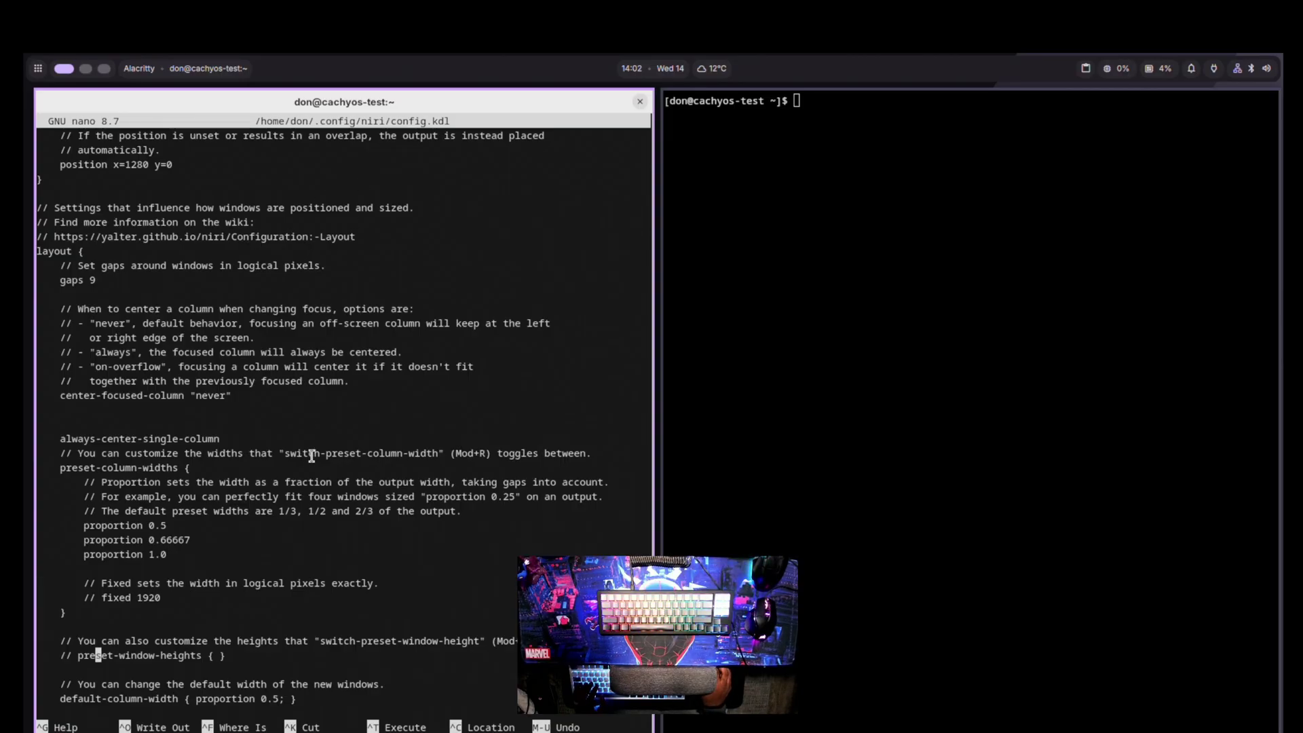
scroll(299, 407, down, 11)
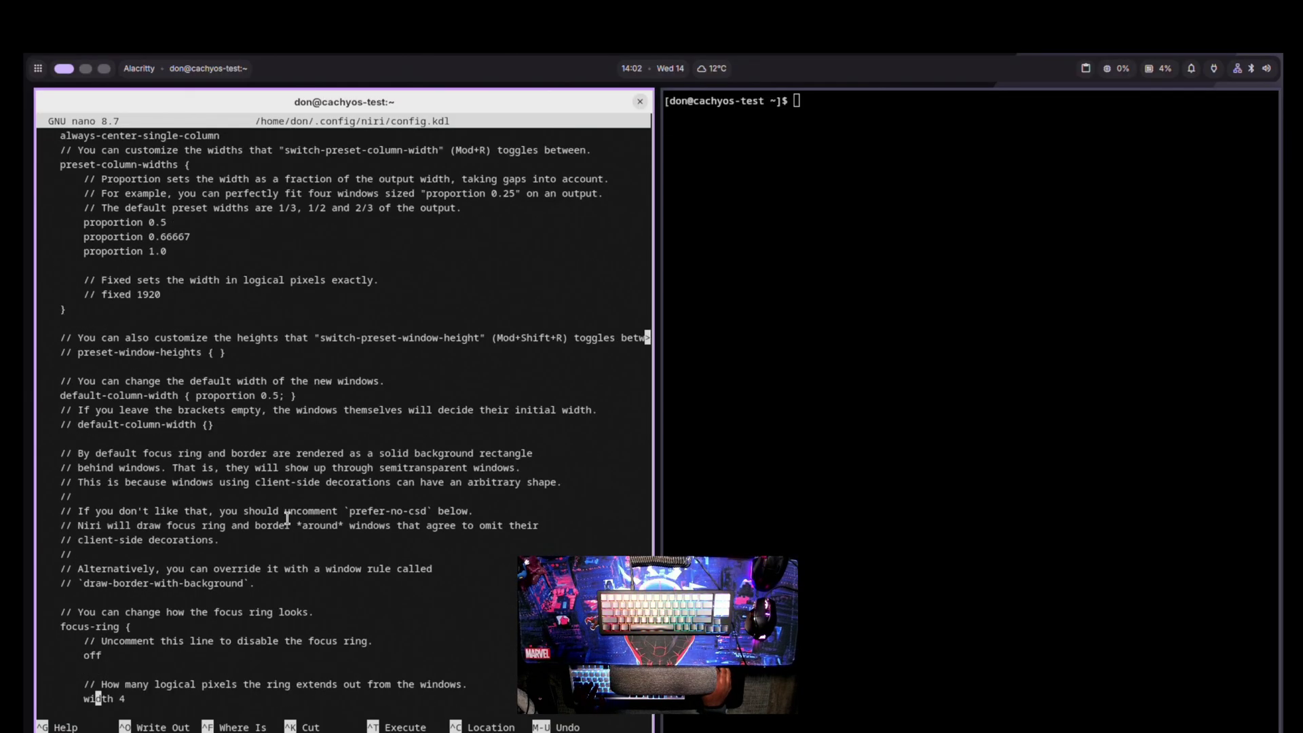
scroll(293, 380, down, 1)
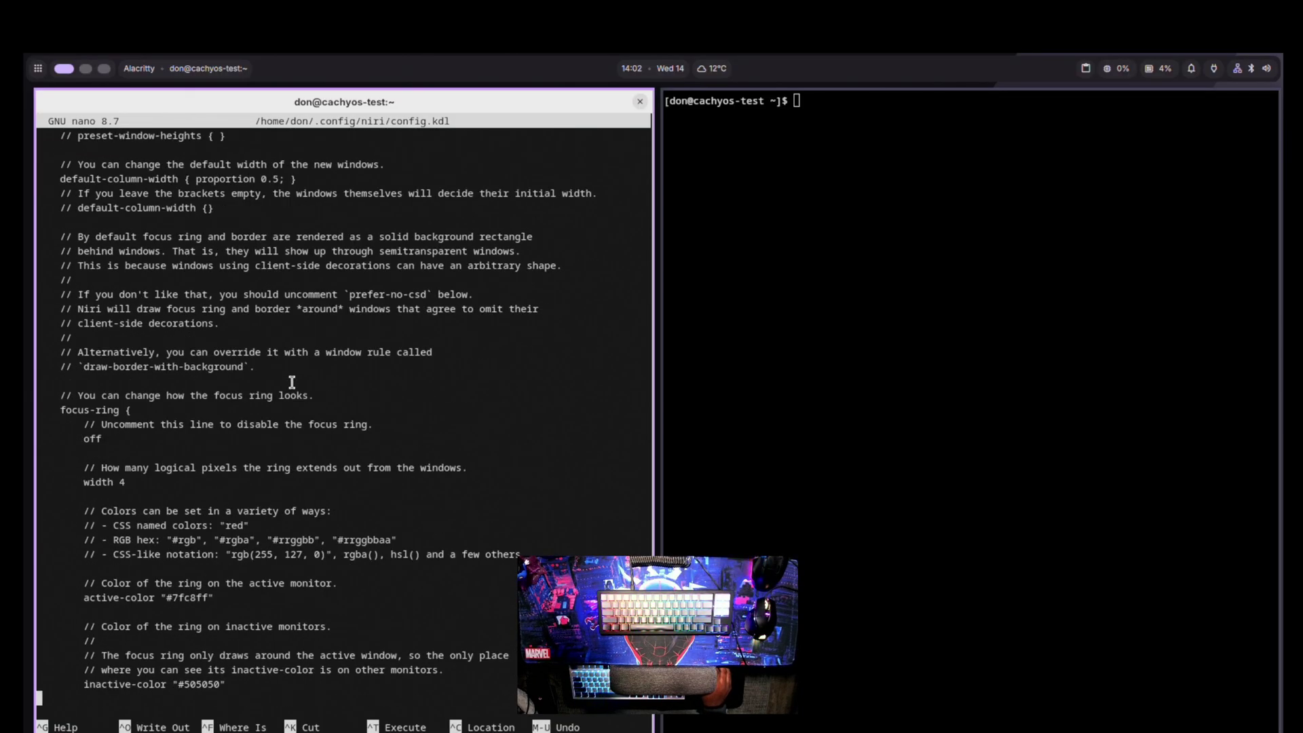
scroll(292, 382, down, 10)
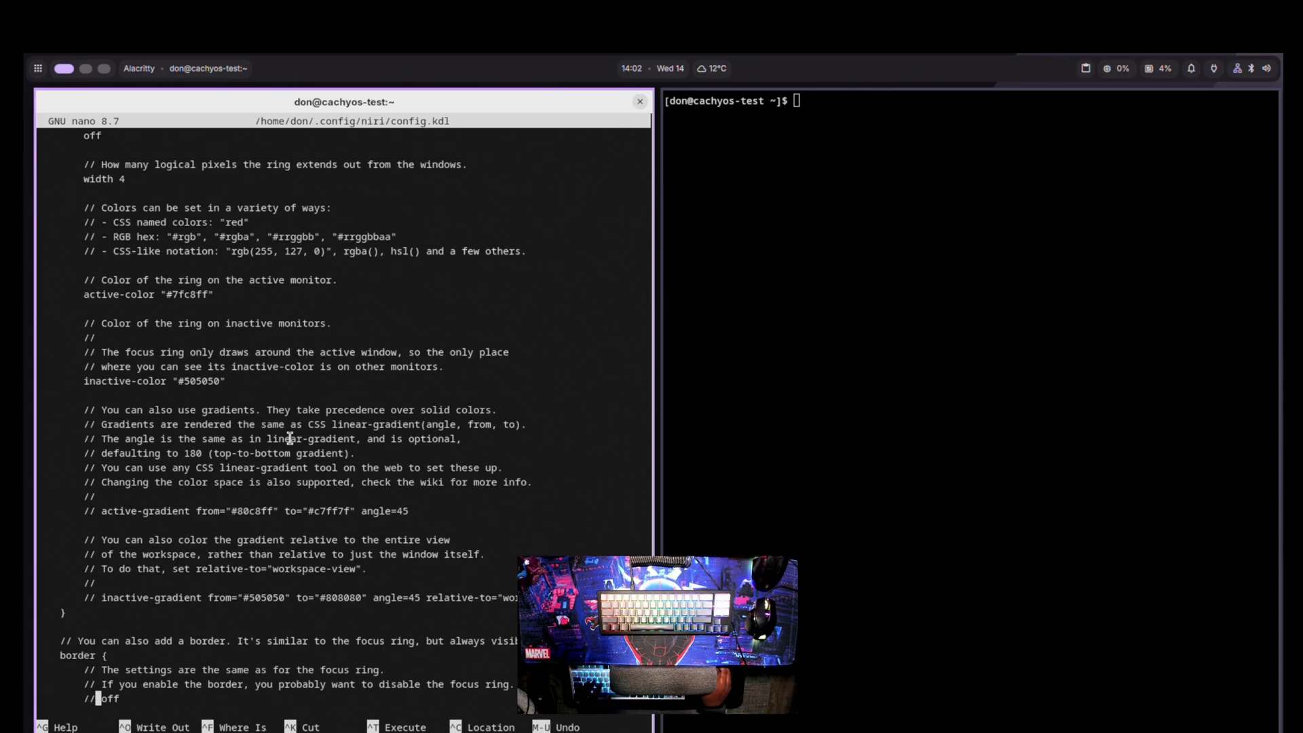
scroll(289, 438, down, 4)
scroll(339, 464, down, 11)
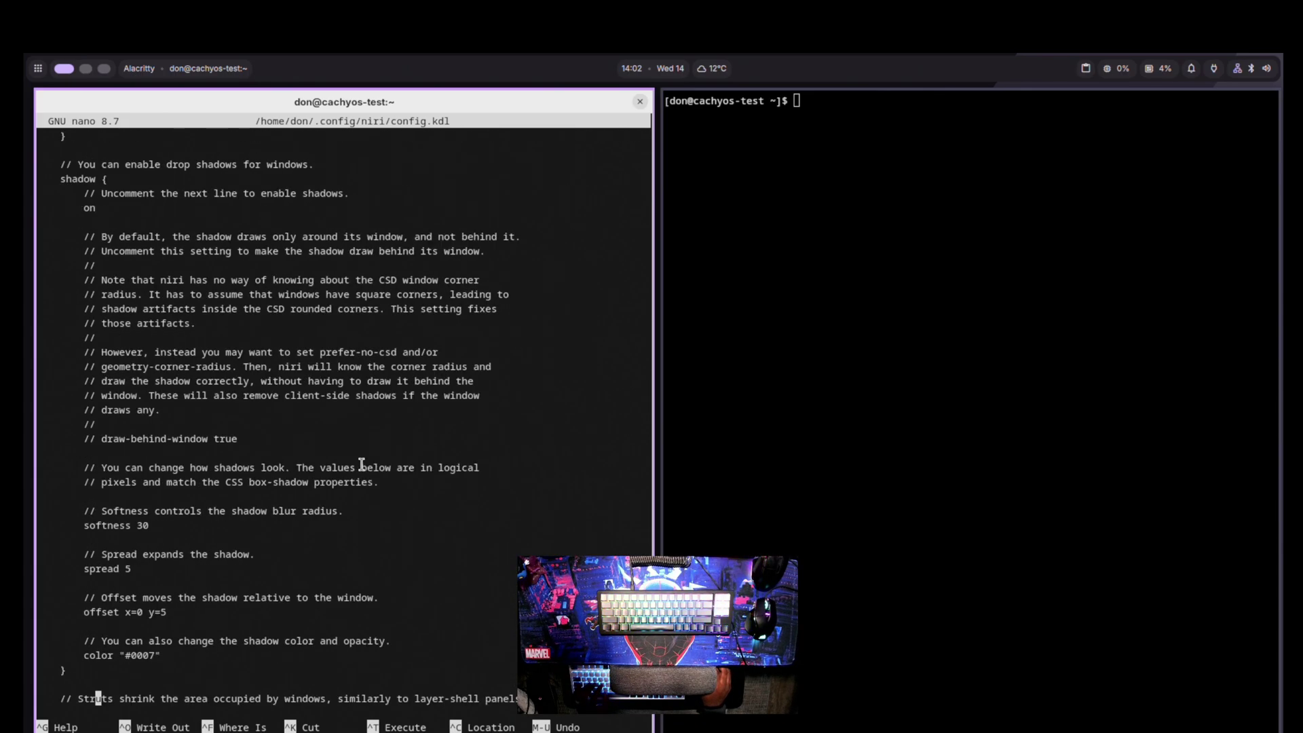
scroll(362, 465, down, 11)
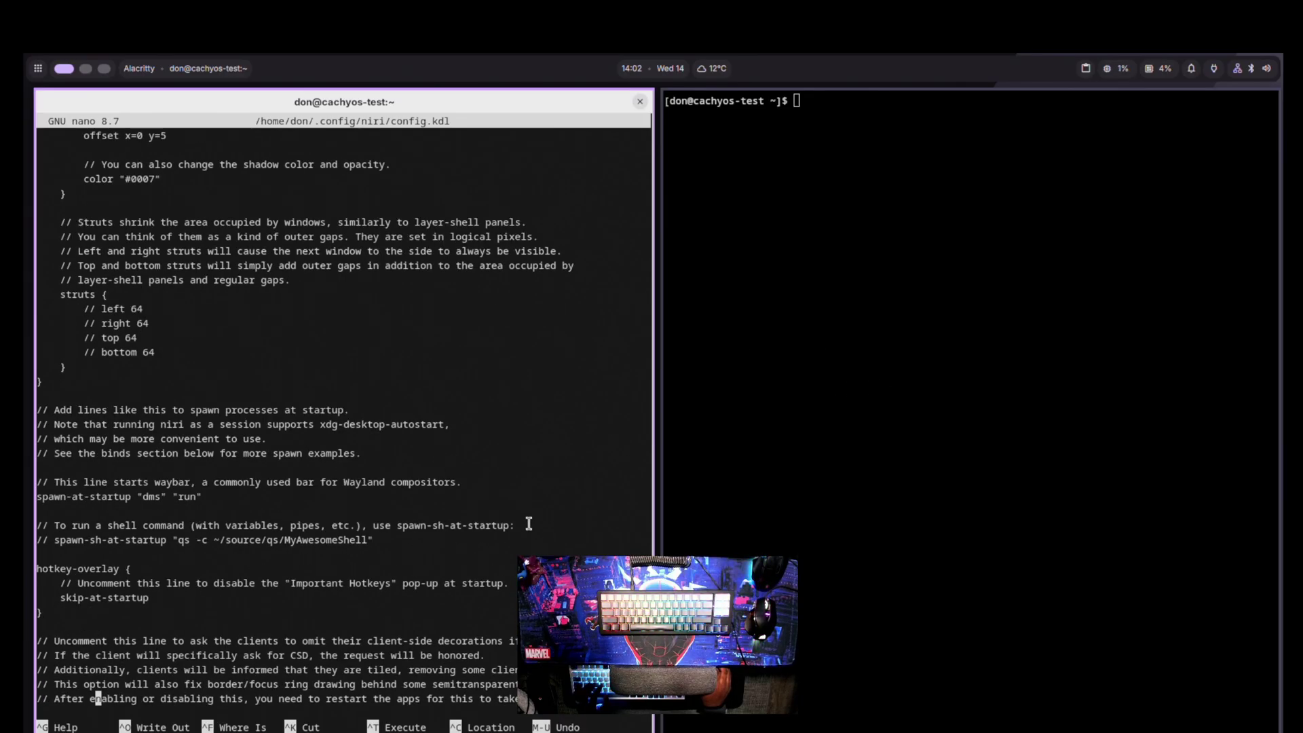
scroll(489, 551, down, 2)
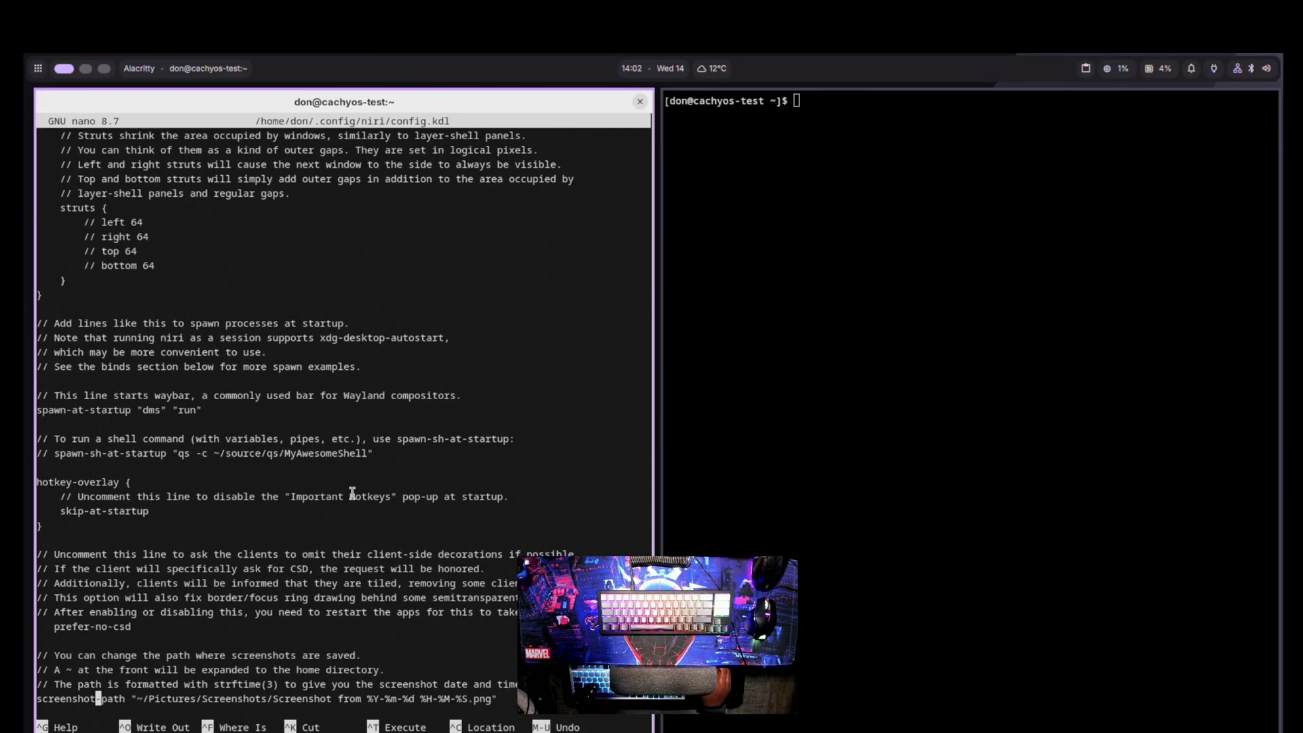
scroll(490, 491, down, 2)
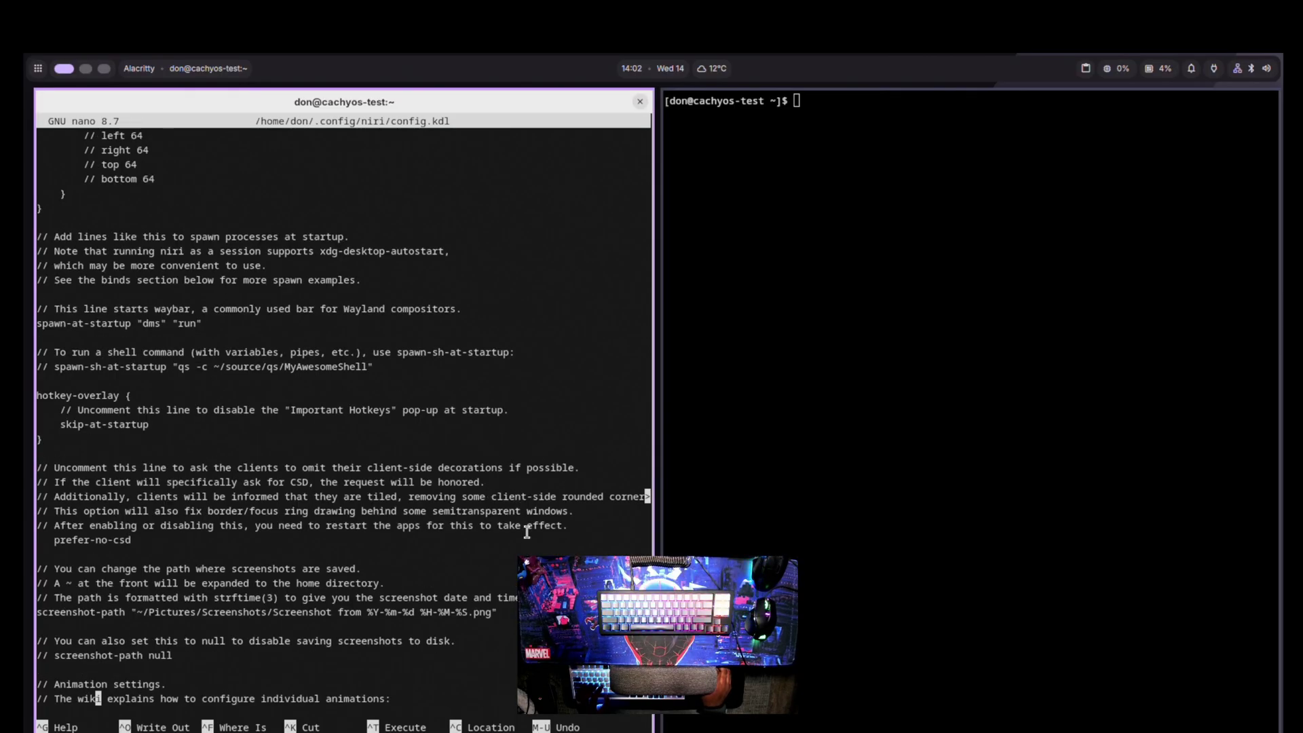
scroll(386, 536, down, 3)
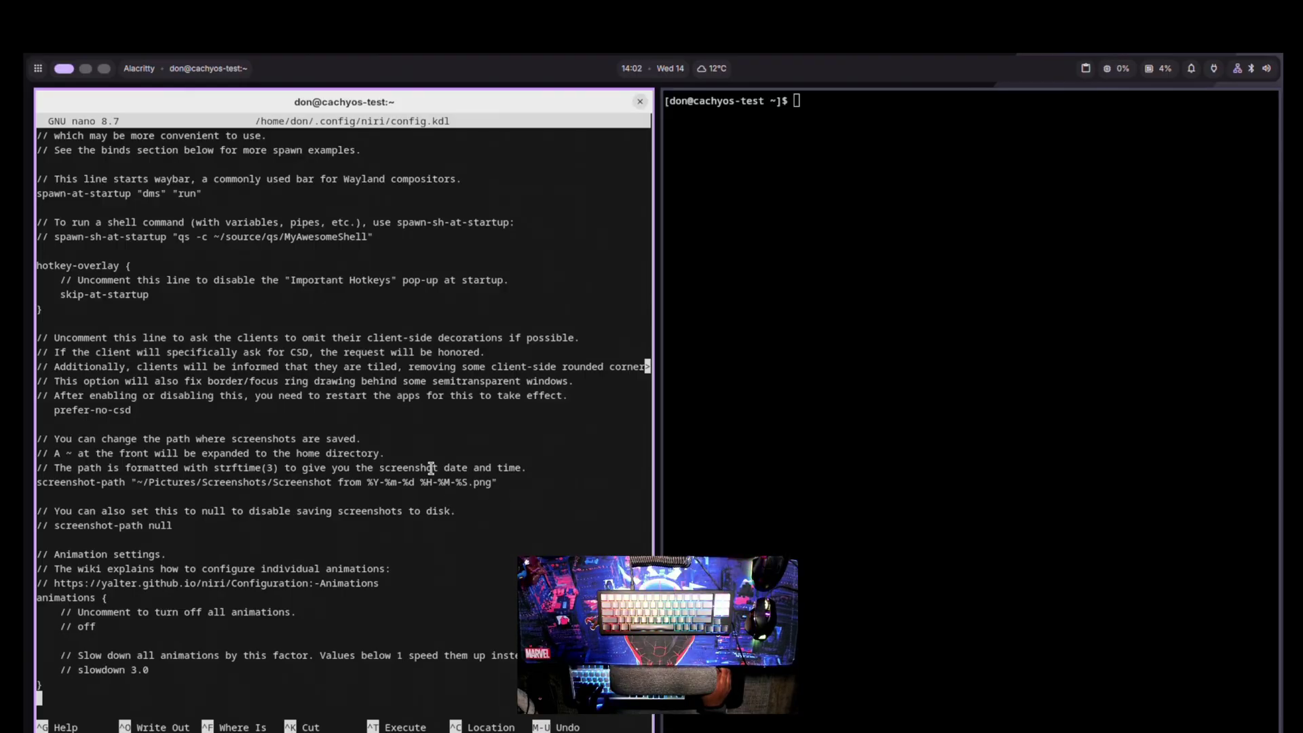